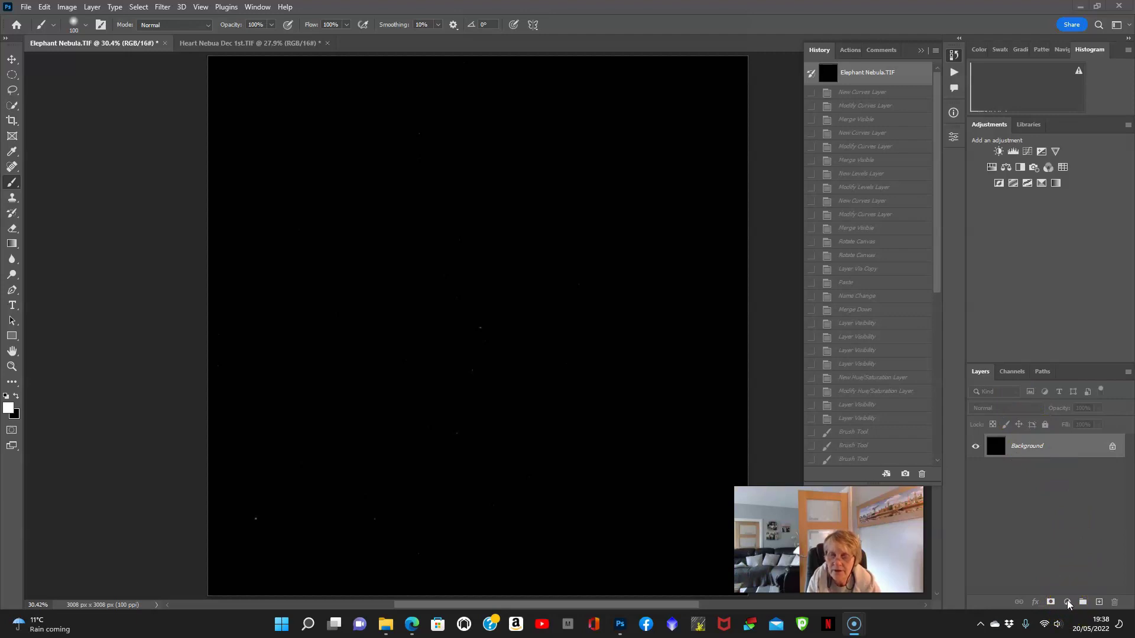
Step: Add a Curves adjustment layer that steeply lifts the shadows, with an upper point at input 131, output 229
{"action": "left_click", "coordinate": [1067, 602]}
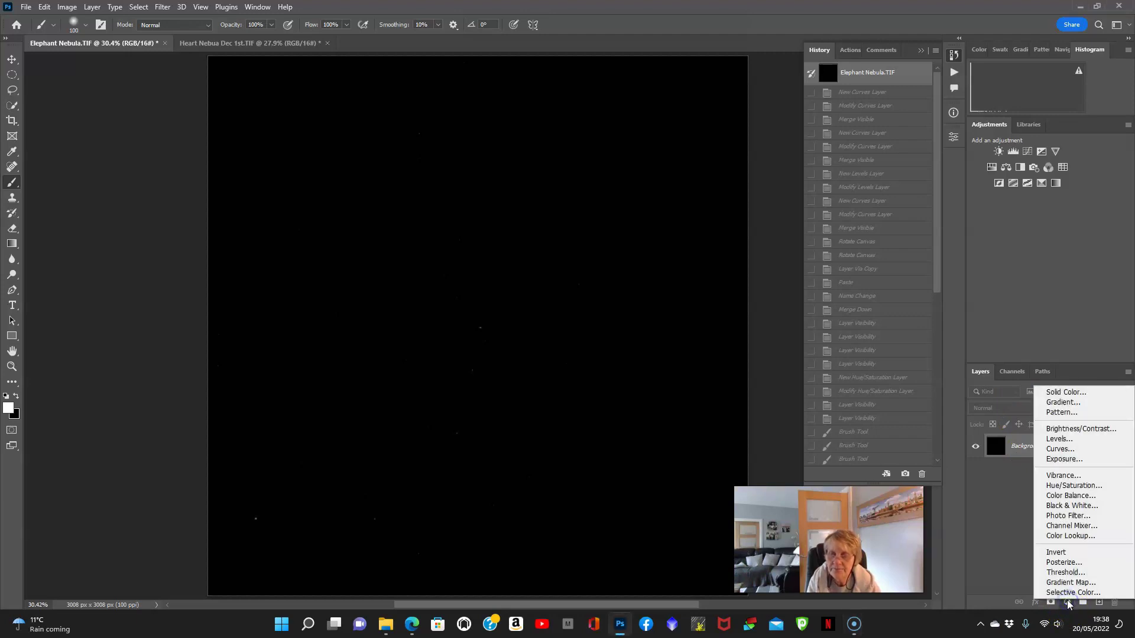
{"action": "left_click", "coordinate": [1090, 452]}
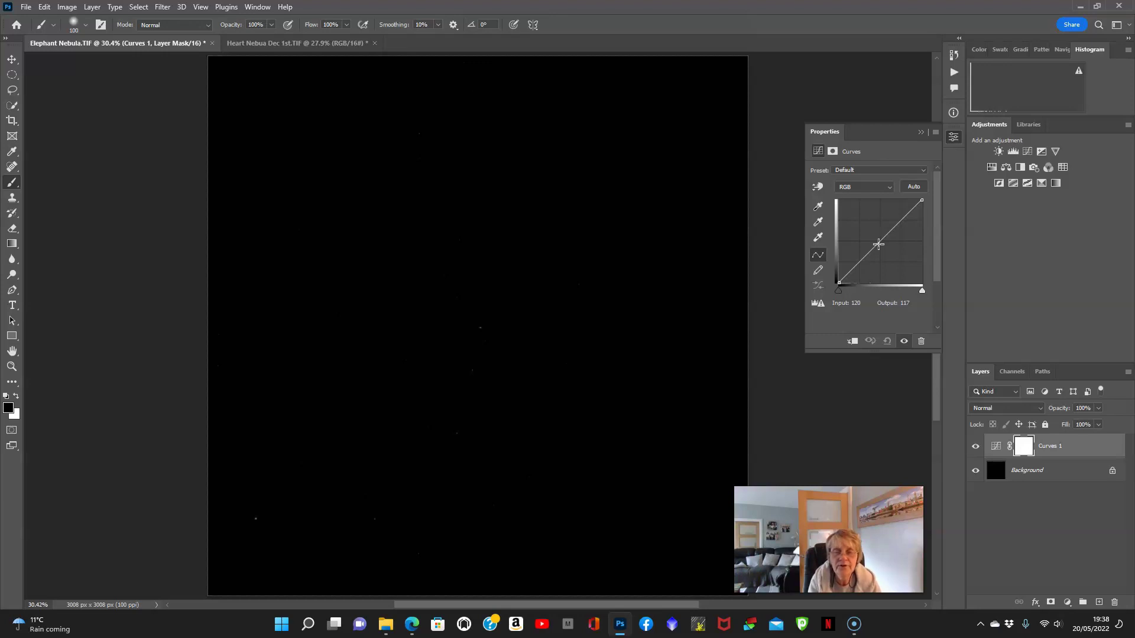
{"action": "left_click", "coordinate": [878, 244]}
{"action": "left_click_drag", "start_coordinate": [878, 244], "coordinate": [844, 267]}
{"action": "left_click", "coordinate": [883, 206]}
{"action": "left_click_drag", "start_coordinate": [883, 207], "coordinate": [881, 209]}
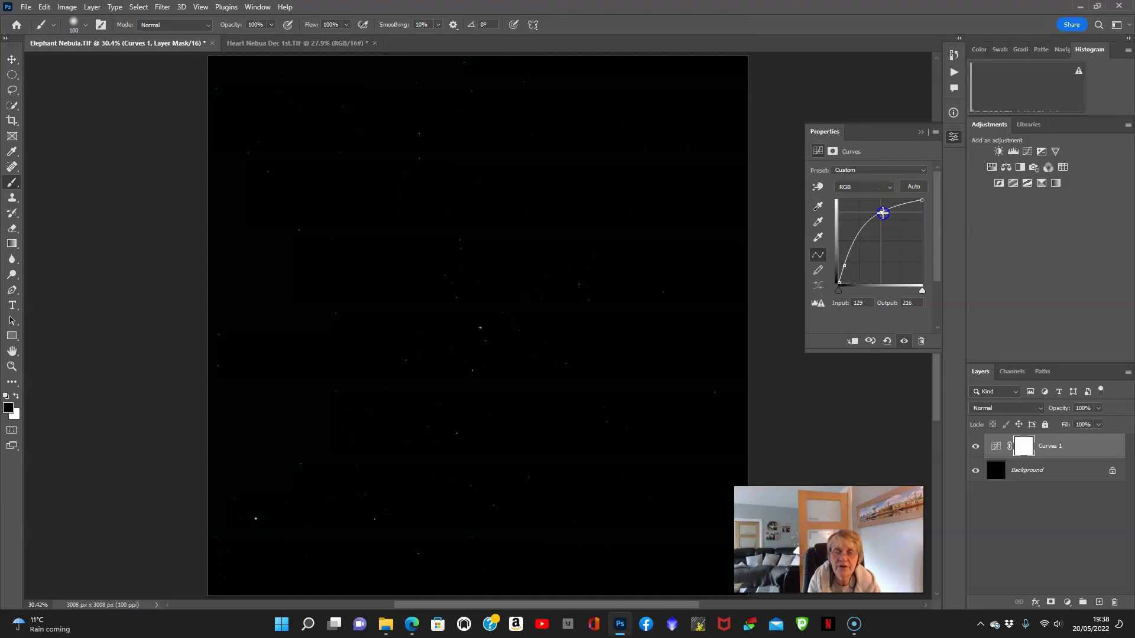
{"action": "left_click_drag", "start_coordinate": [882, 208], "coordinate": [881, 210]}
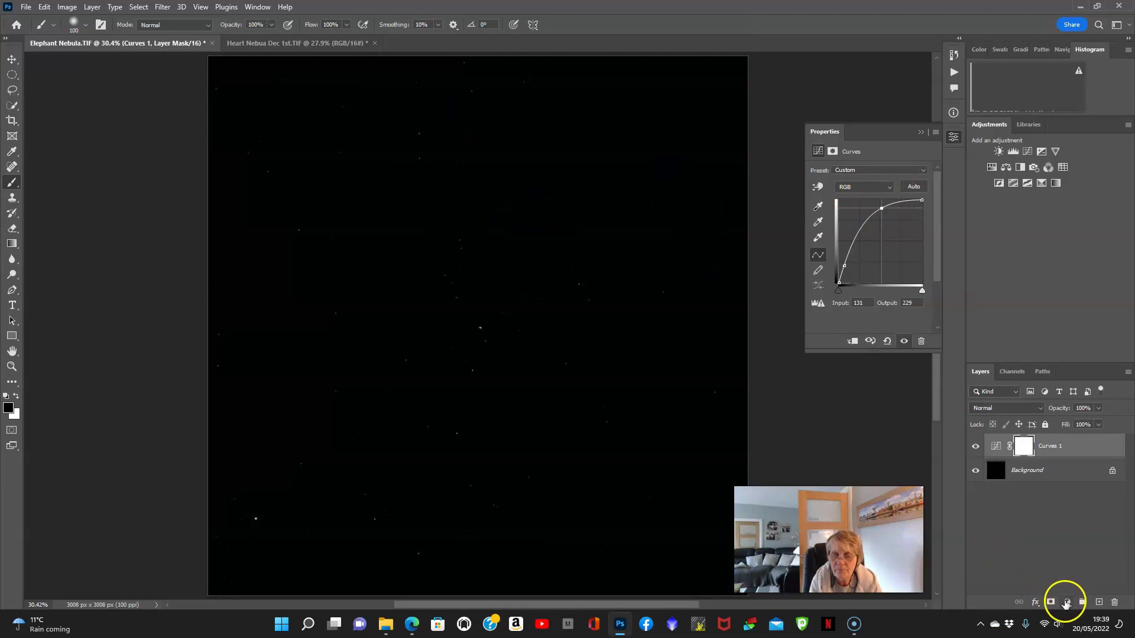
Step: Add a second Curves adjustment layer with raised shadows and an upper point at input 124, output 220
{"action": "left_click", "coordinate": [1066, 602]}
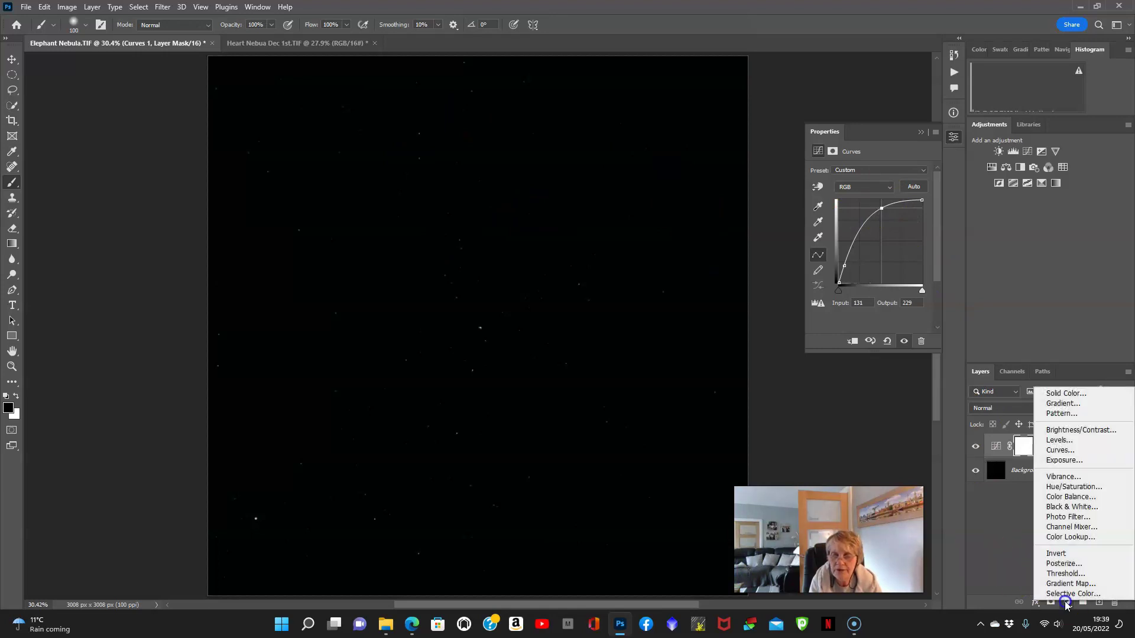
{"action": "left_click", "coordinate": [1060, 450]}
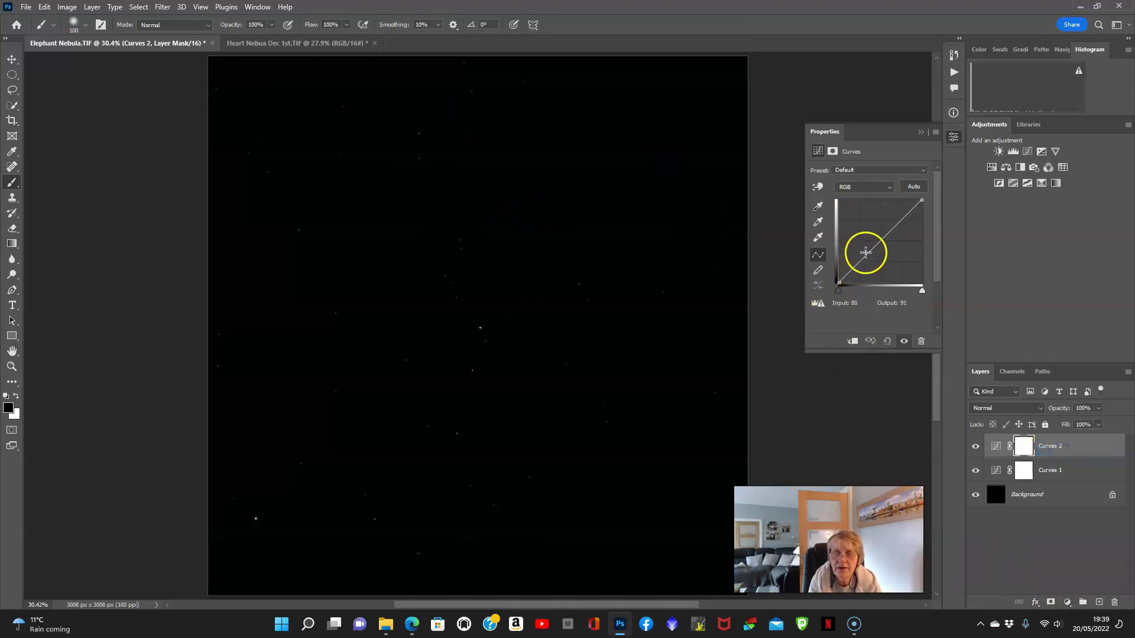
{"action": "left_click", "coordinate": [880, 243]}
{"action": "left_click_drag", "start_coordinate": [879, 243], "coordinate": [846, 260]}
{"action": "left_click", "coordinate": [877, 200]}
{"action": "left_click_drag", "start_coordinate": [876, 201], "coordinate": [879, 210]}
{"action": "left_click", "coordinate": [861, 247]}
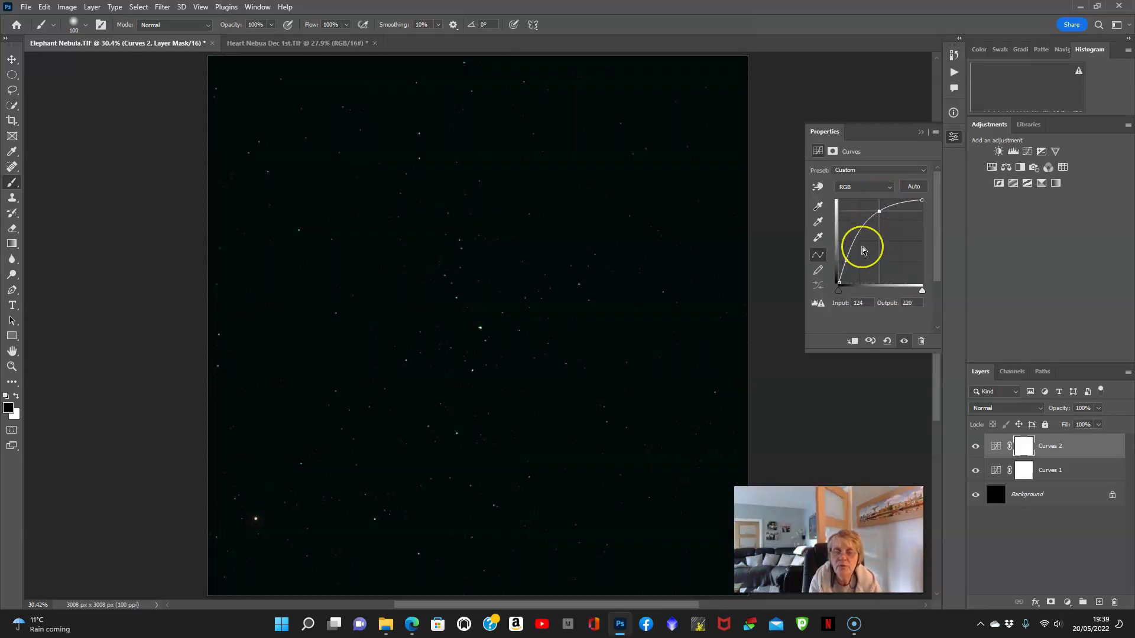
{"action": "left_click", "coordinate": [863, 250]}
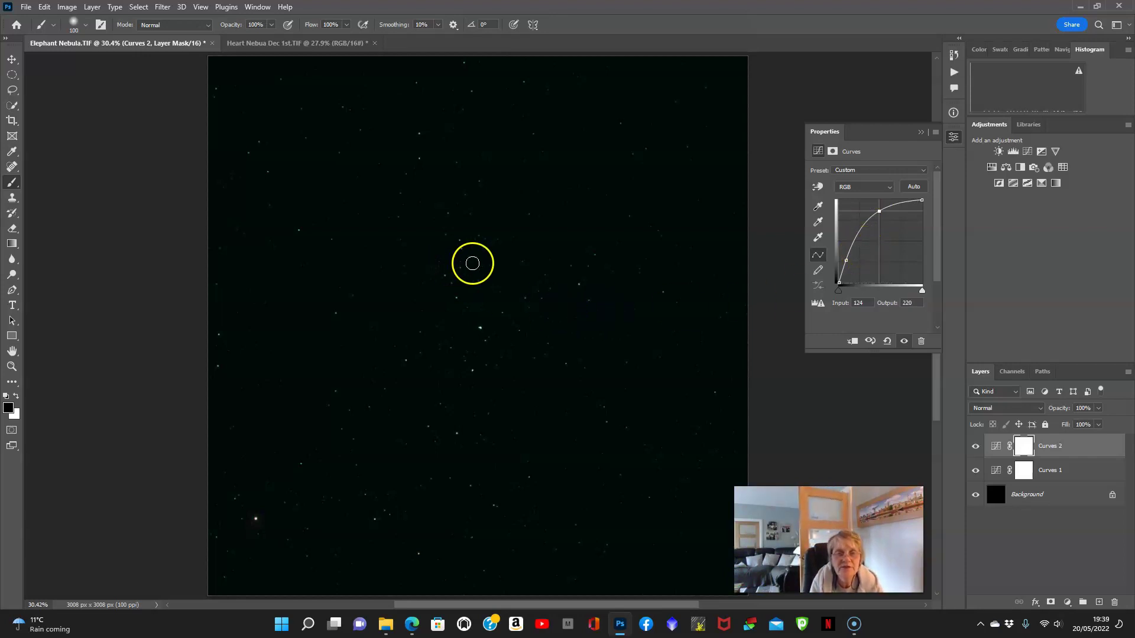
Step: Add a third Curves layer with points at input 16, output 50 and input 107, output 204, and merge all visible layers
{"action": "left_click", "coordinate": [1071, 602]}
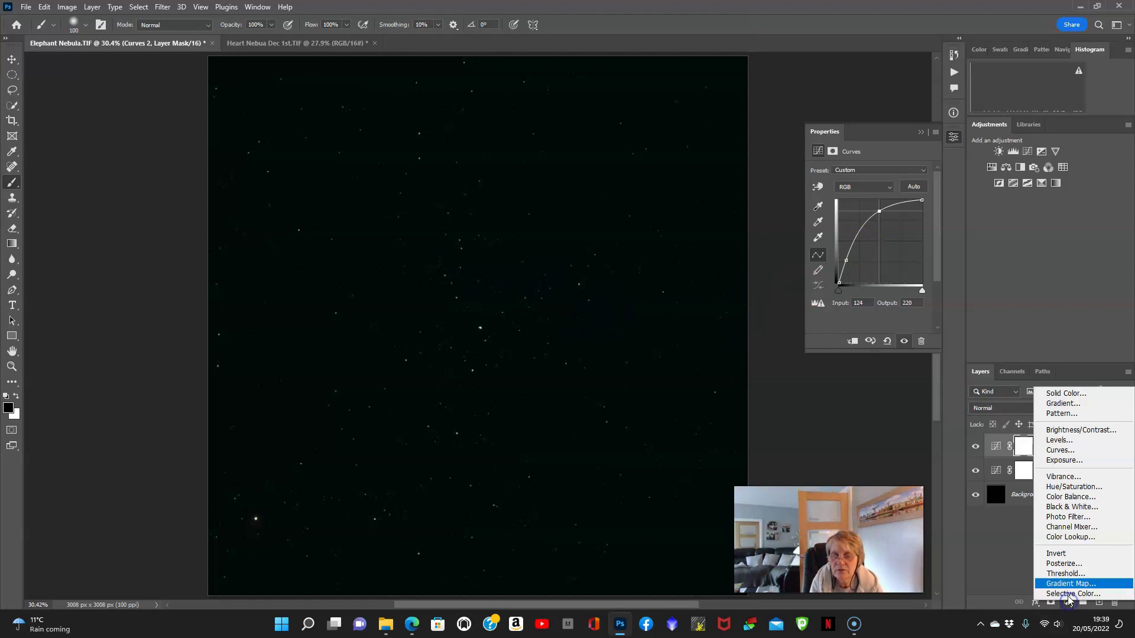
{"action": "left_click", "coordinate": [1057, 450]}
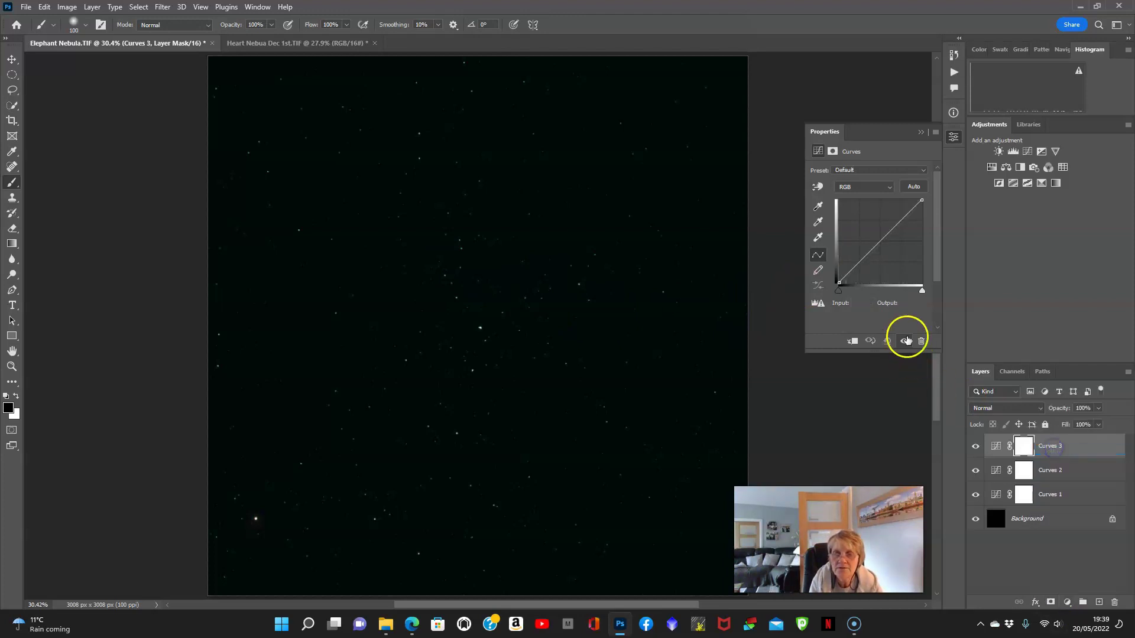
{"action": "left_click_drag", "start_coordinate": [868, 255], "coordinate": [851, 257]}
{"action": "left_click_drag", "start_coordinate": [848, 258], "coordinate": [843, 267]}
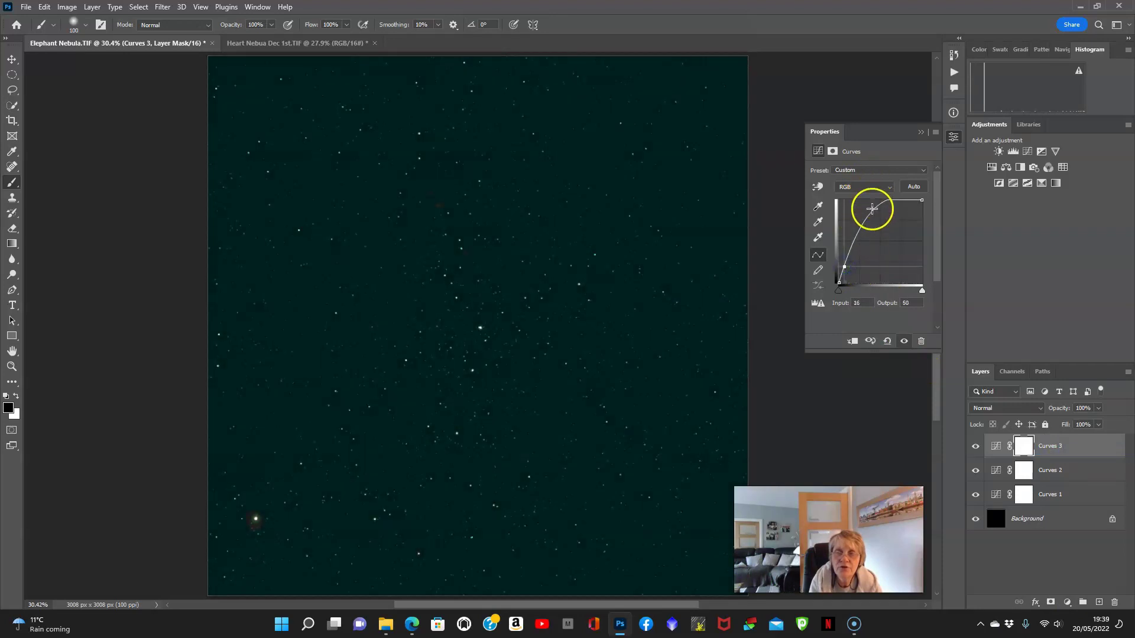
{"action": "left_click_drag", "start_coordinate": [871, 216], "coordinate": [873, 216]}
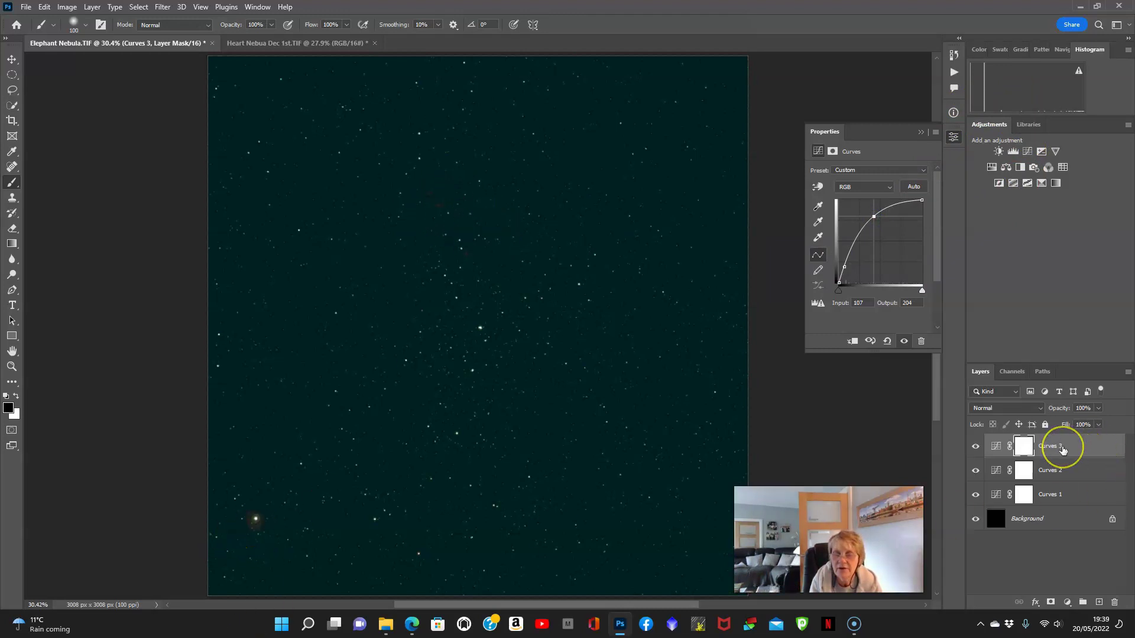
{"action": "right_click", "coordinate": [1062, 449]}
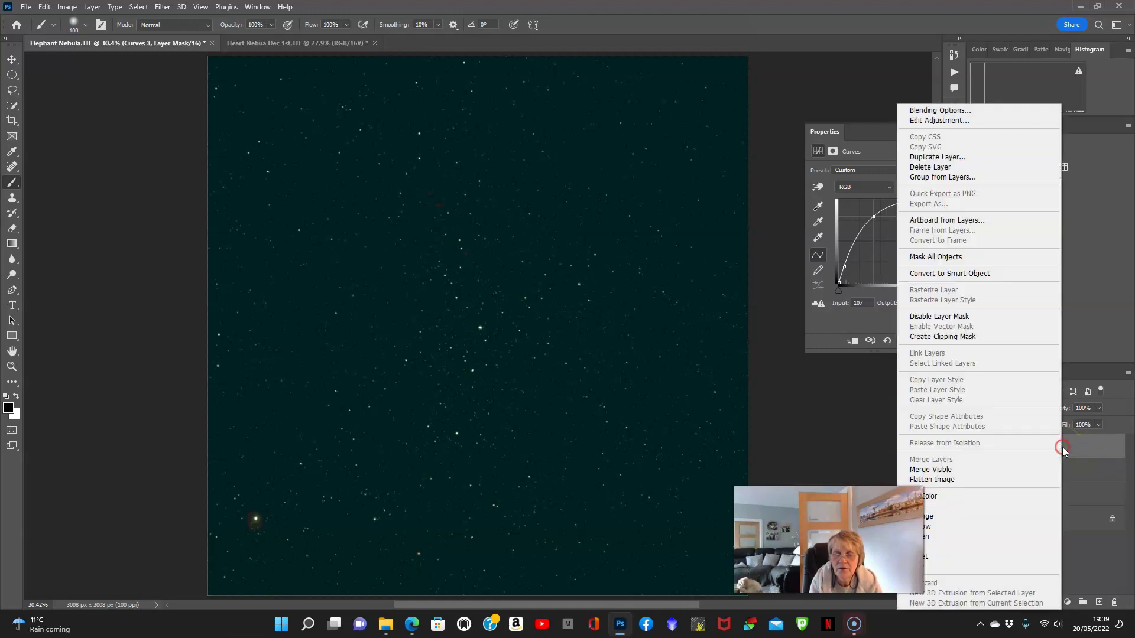
{"action": "left_click", "coordinate": [1000, 469]}
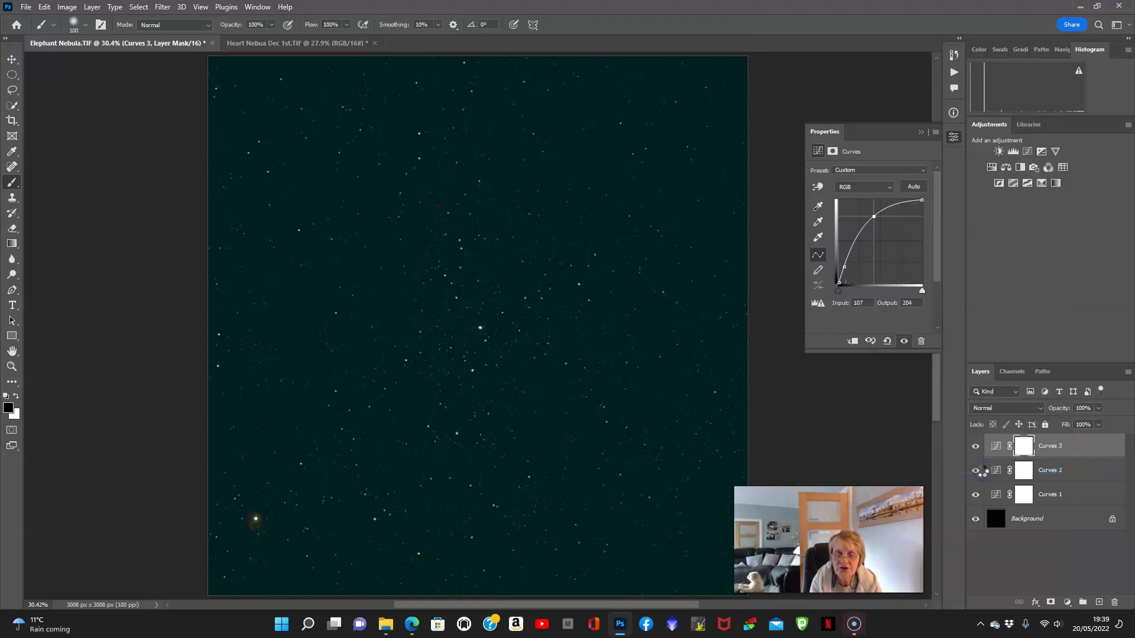
Step: Brighten the merged image with a new Curves layer, placing a point at input 50, output 93, and merge the visible layers
{"action": "left_click", "coordinate": [1066, 602]}
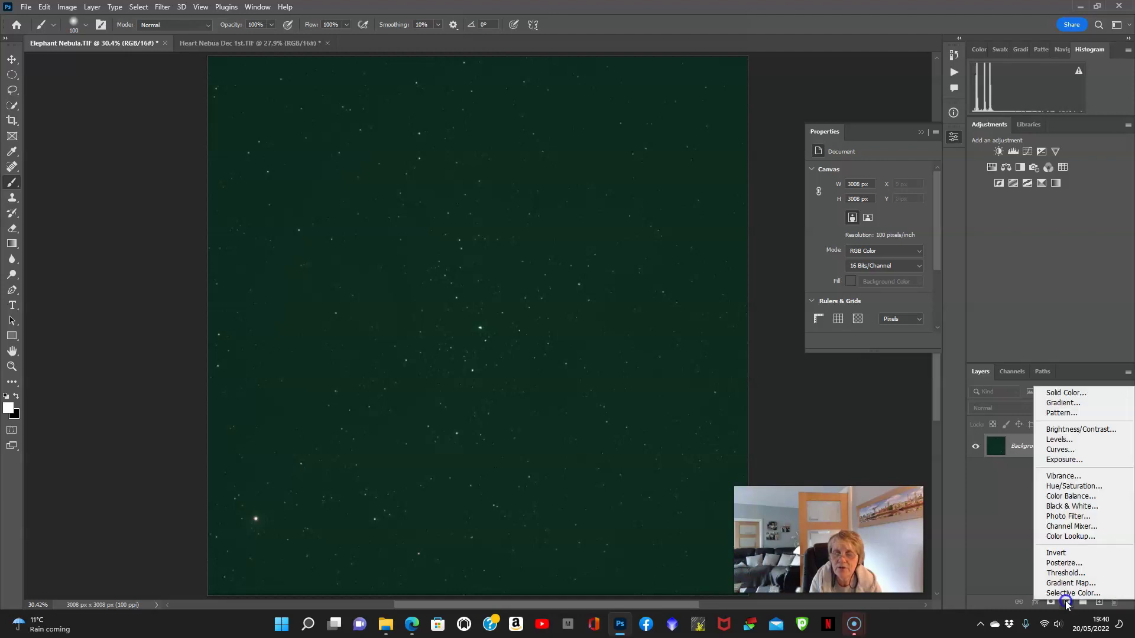
{"action": "left_click", "coordinate": [1064, 450]}
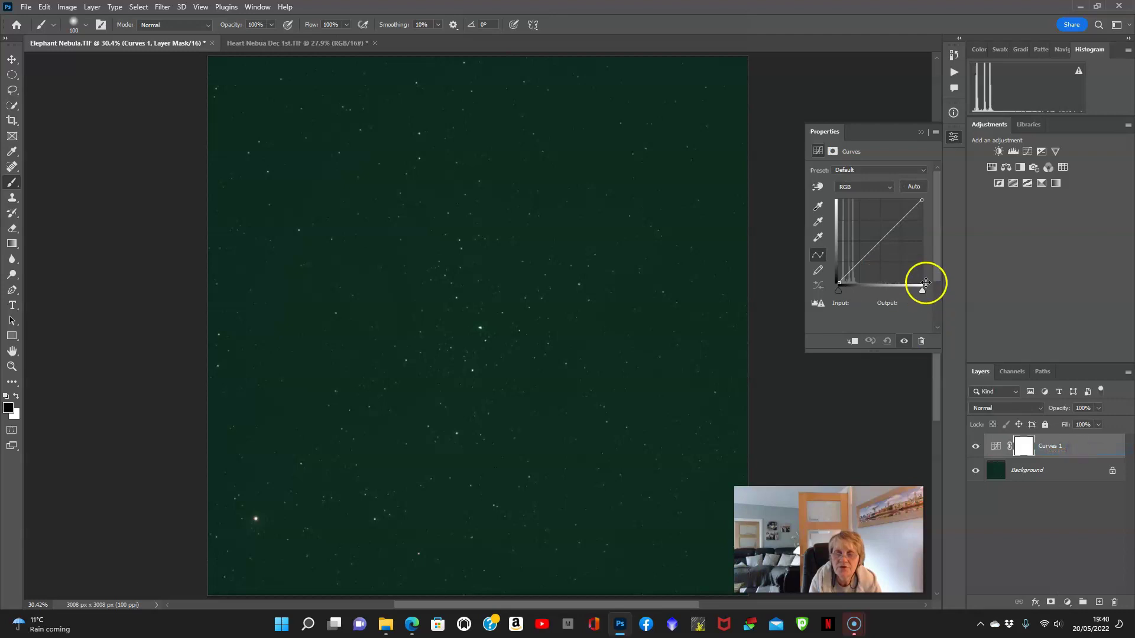
{"action": "left_click_drag", "start_coordinate": [873, 251], "coordinate": [855, 253]}
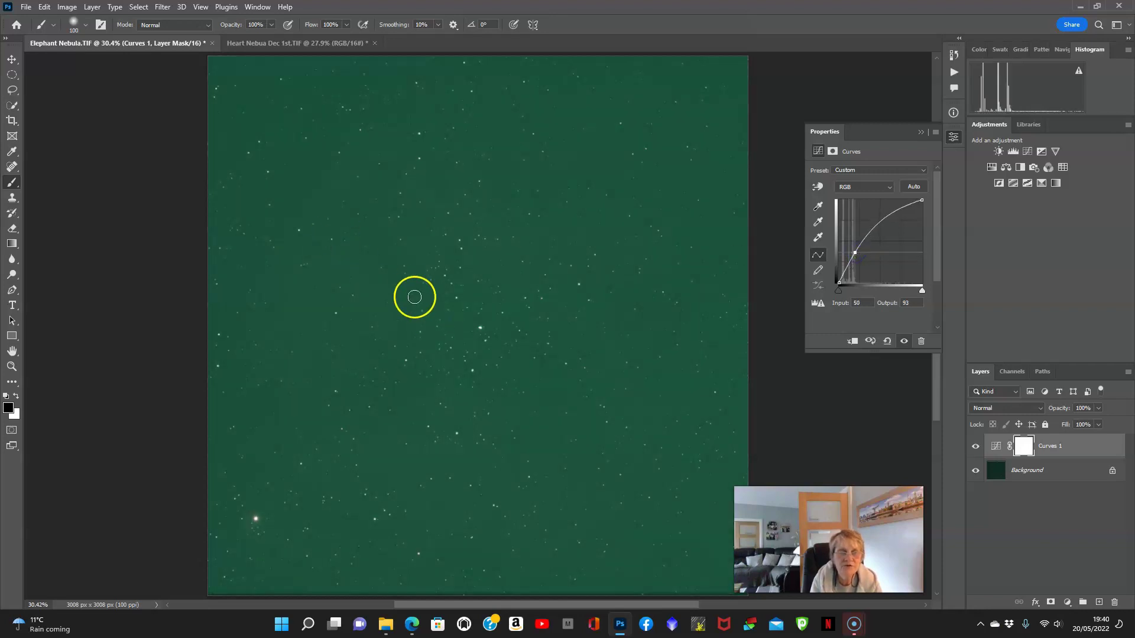
{"action": "right_click", "coordinate": [1060, 443]}
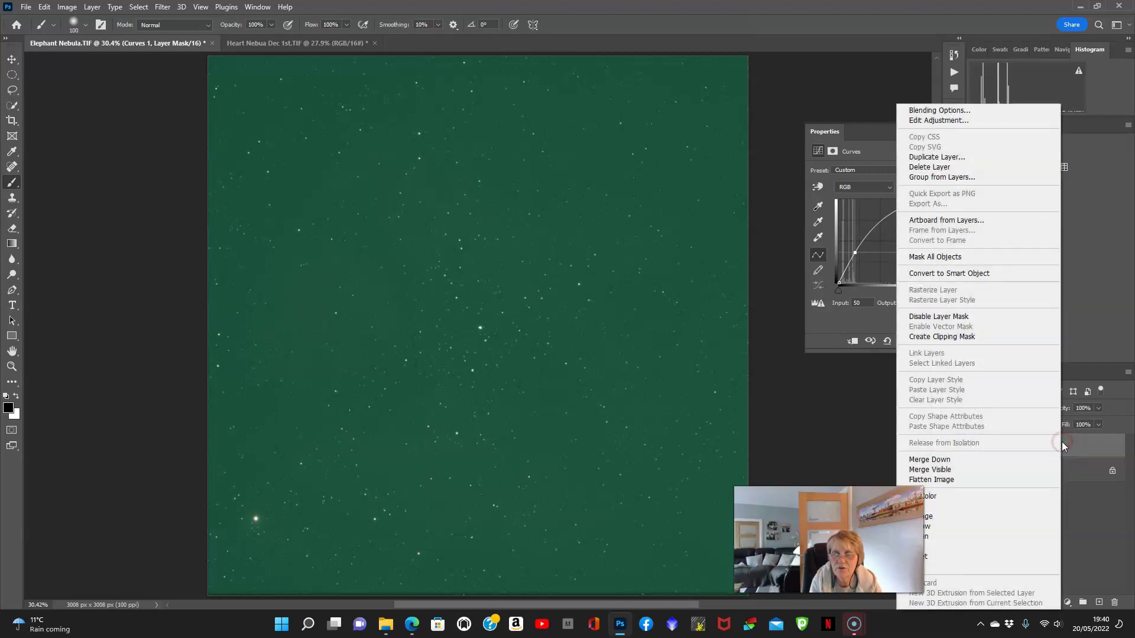
{"action": "left_click", "coordinate": [1018, 471]}
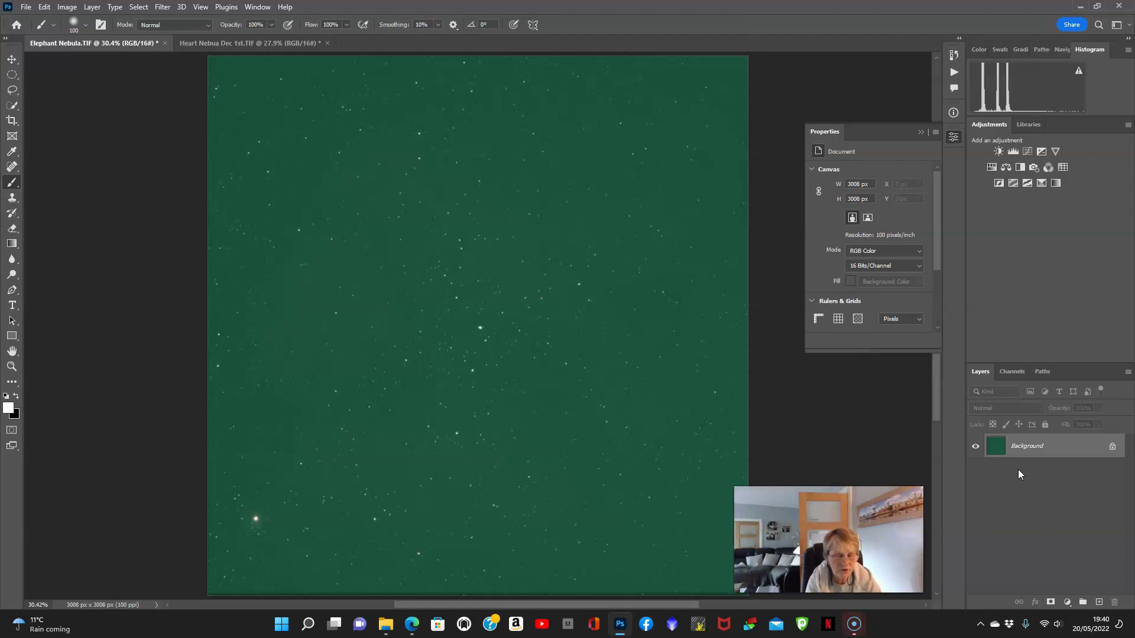
Step: Duplicate the background layer and add a Levels adjustment layer above the copy
{"action": "key", "text": "ctrl+j"}
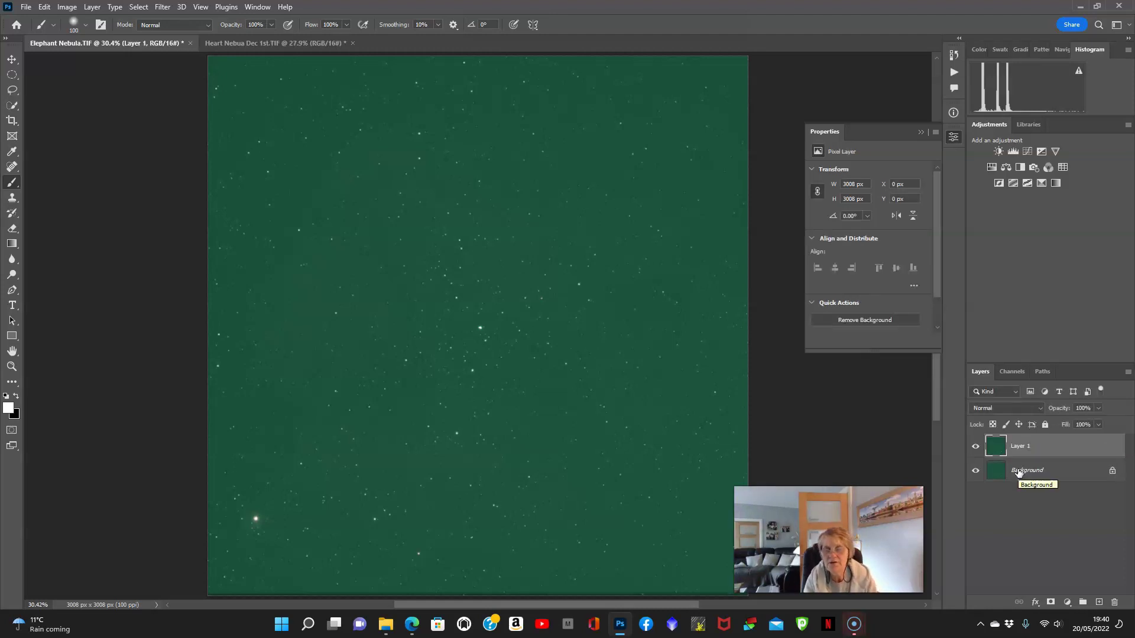
{"action": "left_click", "coordinate": [1028, 454]}
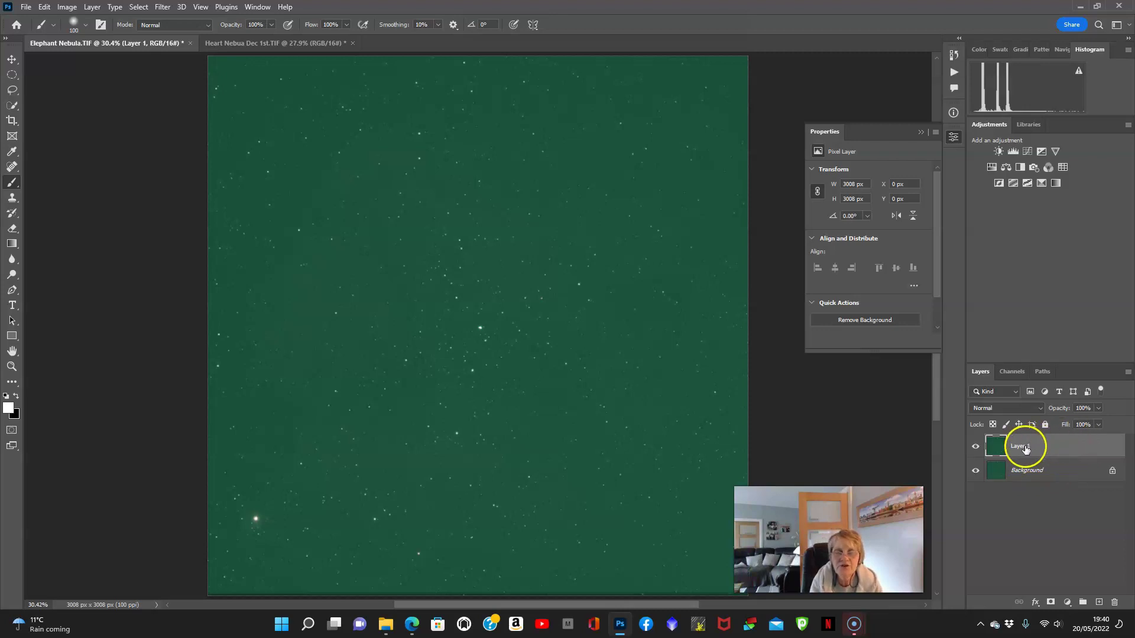
{"action": "left_click", "coordinate": [1068, 602]}
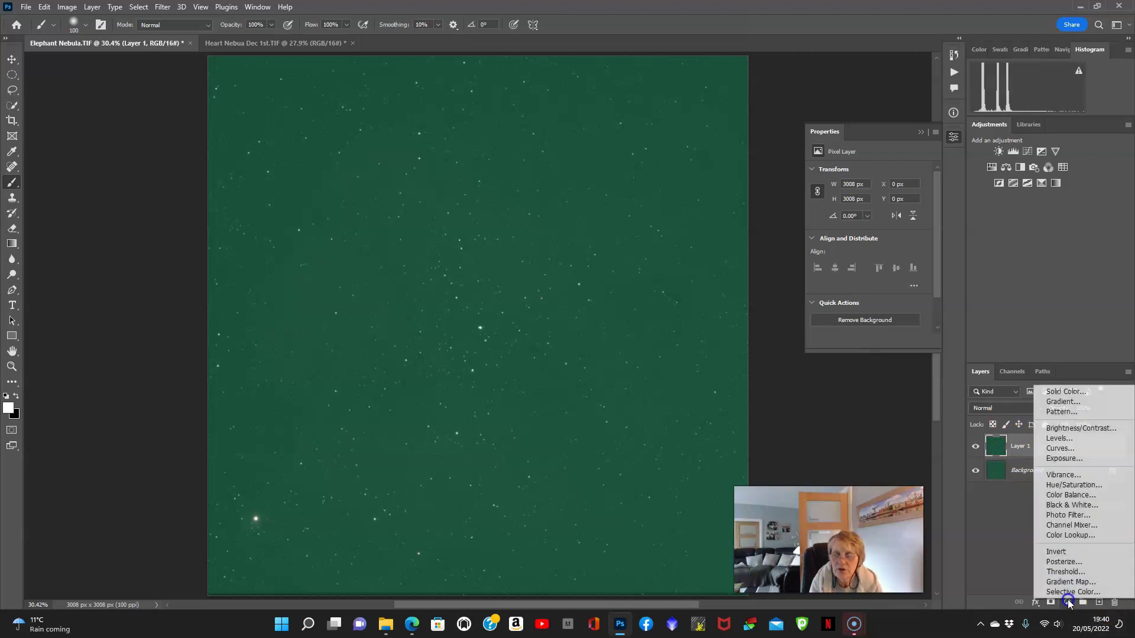
{"action": "left_click", "coordinate": [1058, 438]}
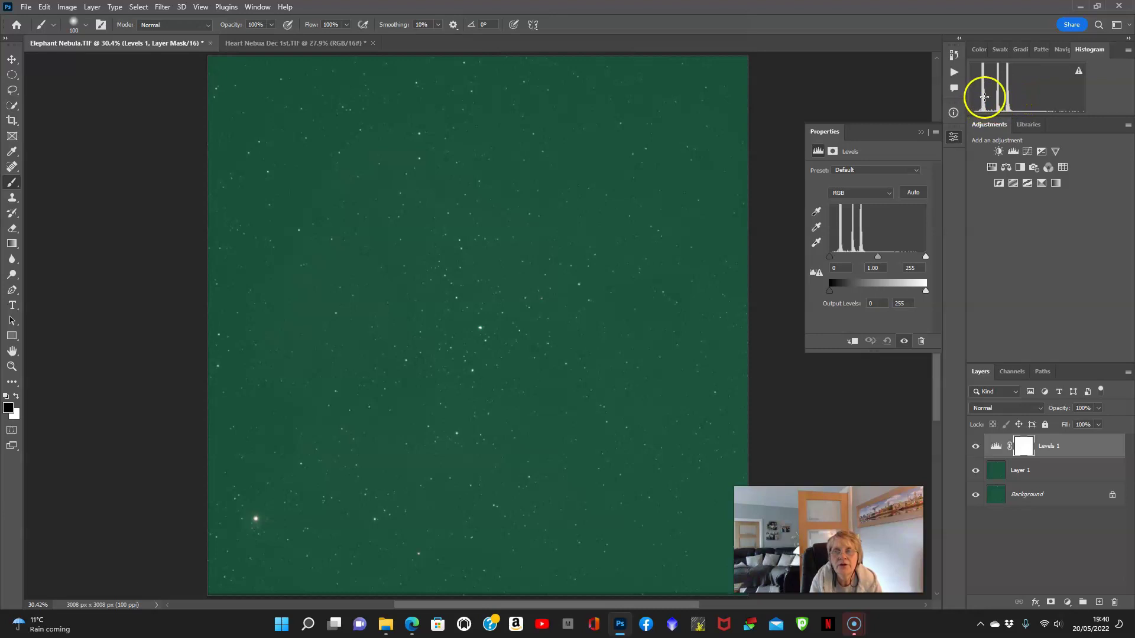
Step: Set the Red channel's white input level to 156 in the Levels adjustment
{"action": "left_click", "coordinate": [890, 195]}
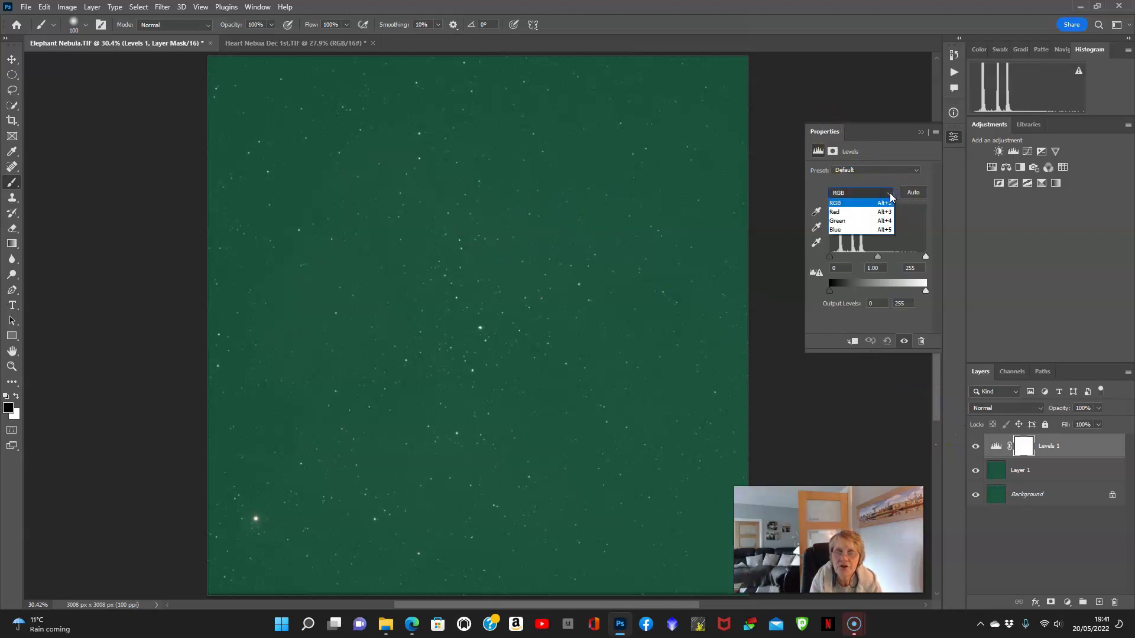
{"action": "left_click", "coordinate": [866, 213]}
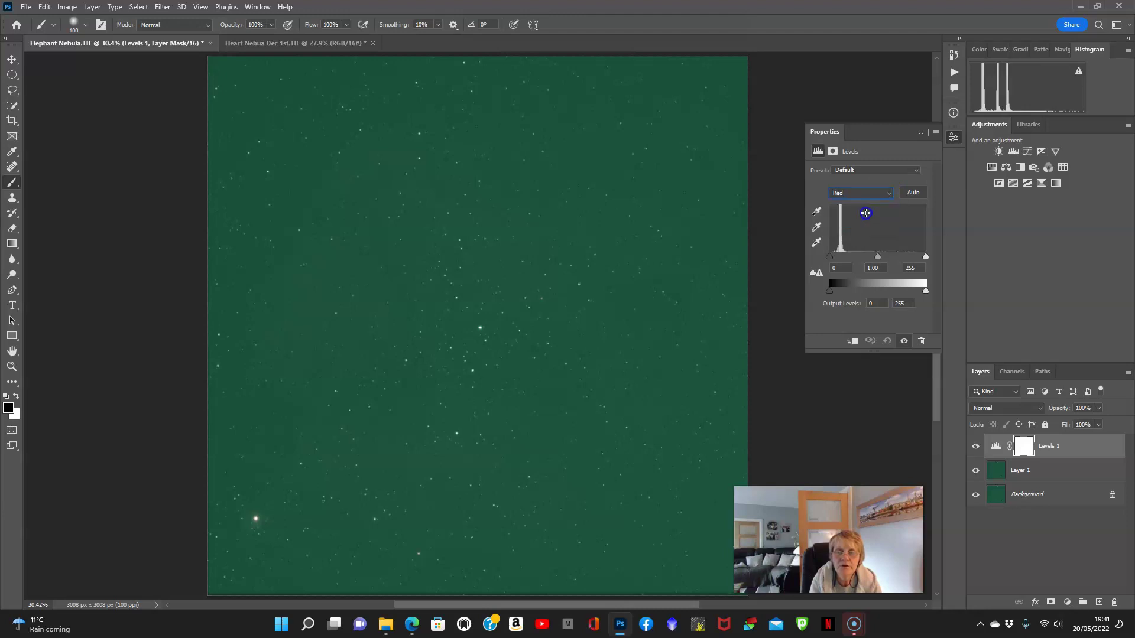
{"action": "left_click_drag", "start_coordinate": [925, 255], "coordinate": [889, 258]}
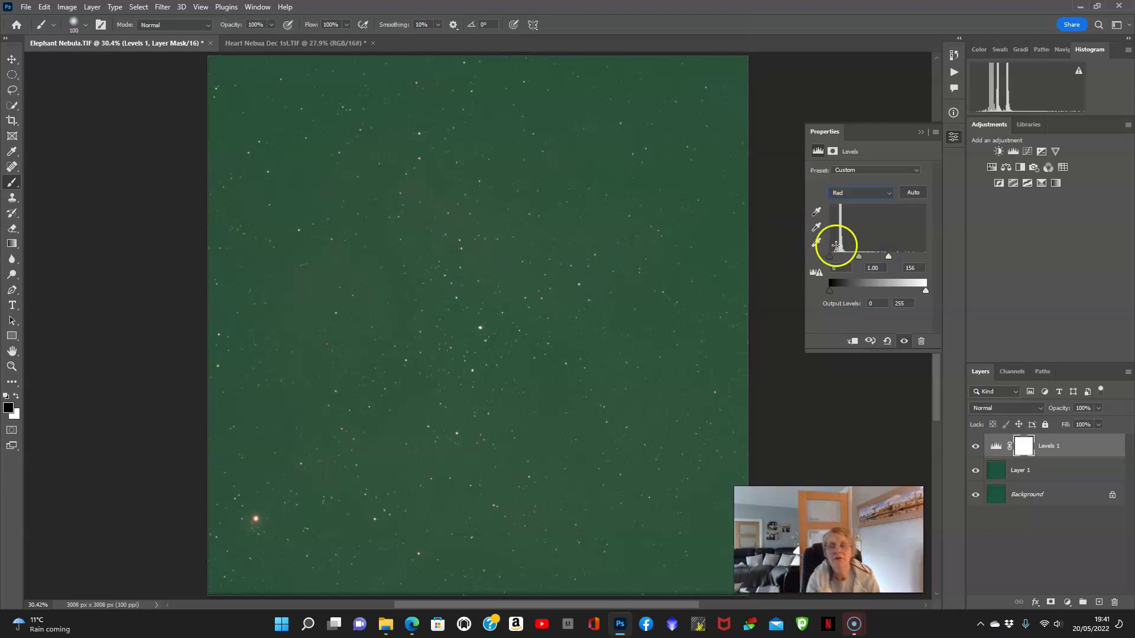
Step: Set the Green channel's black input level to 33 and move its white input level slightly down
{"action": "left_click", "coordinate": [890, 194]}
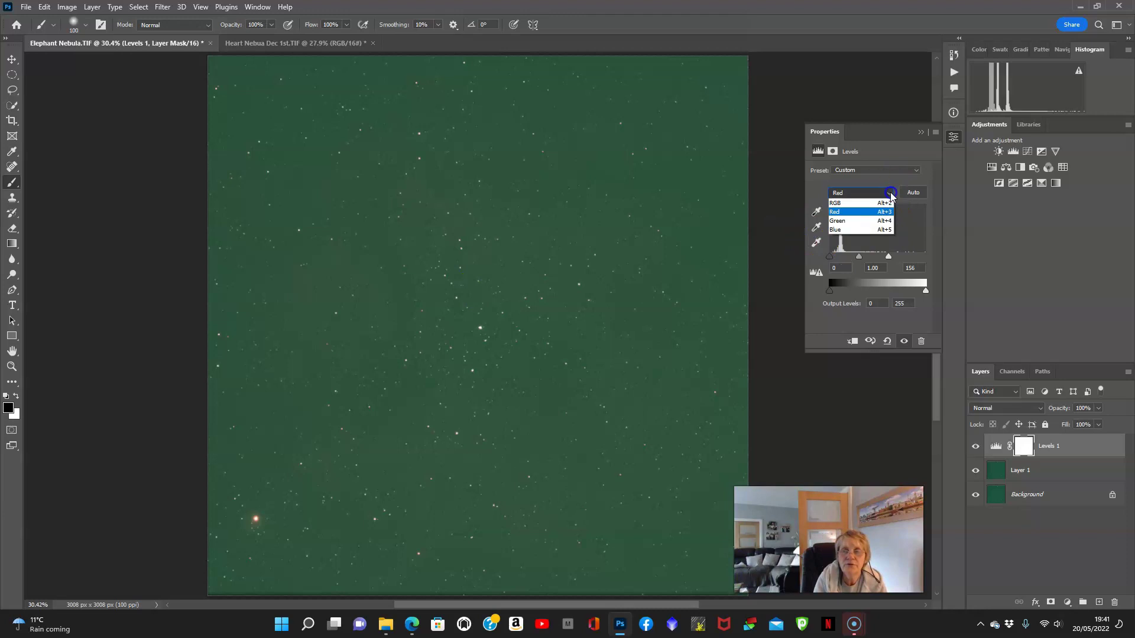
{"action": "left_click", "coordinate": [843, 221]}
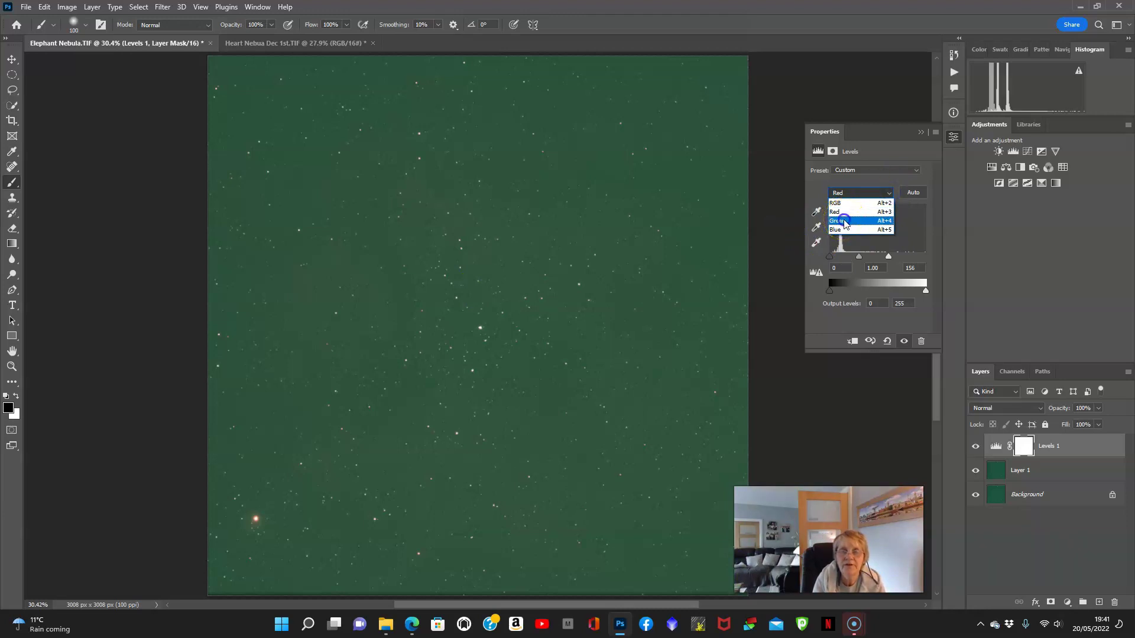
{"action": "left_click_drag", "start_coordinate": [830, 258], "coordinate": [842, 257]}
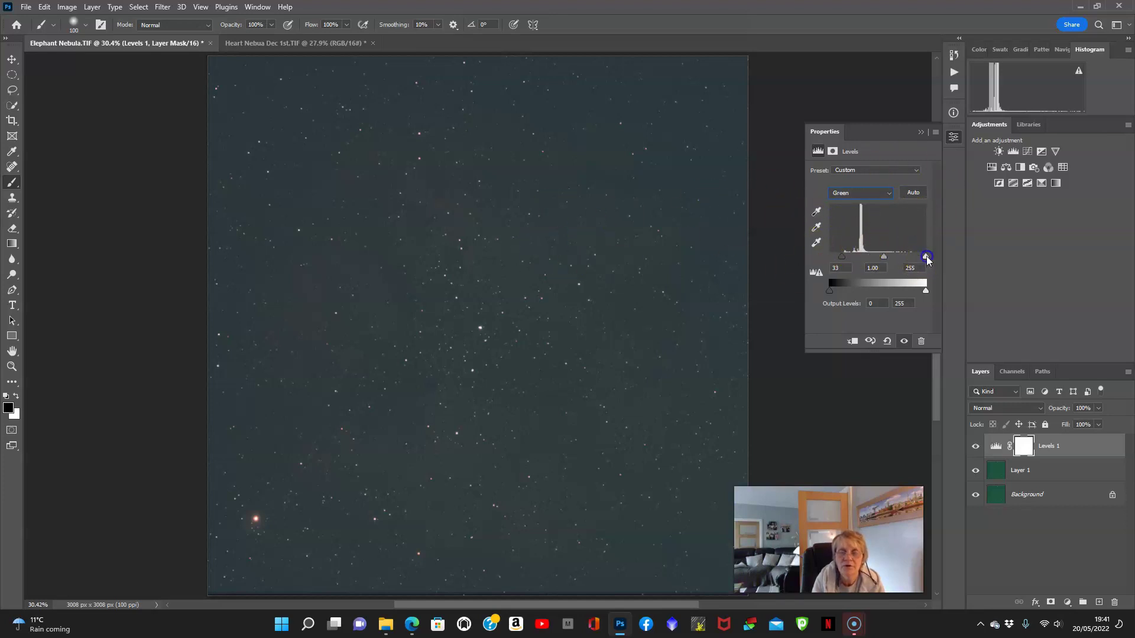
{"action": "left_click_drag", "start_coordinate": [926, 259], "coordinate": [924, 257]}
Step: Set the Blue channel's input levels to 17 for black and 196 for white
{"action": "left_click", "coordinate": [883, 193]}
{"action": "left_click", "coordinate": [871, 232]}
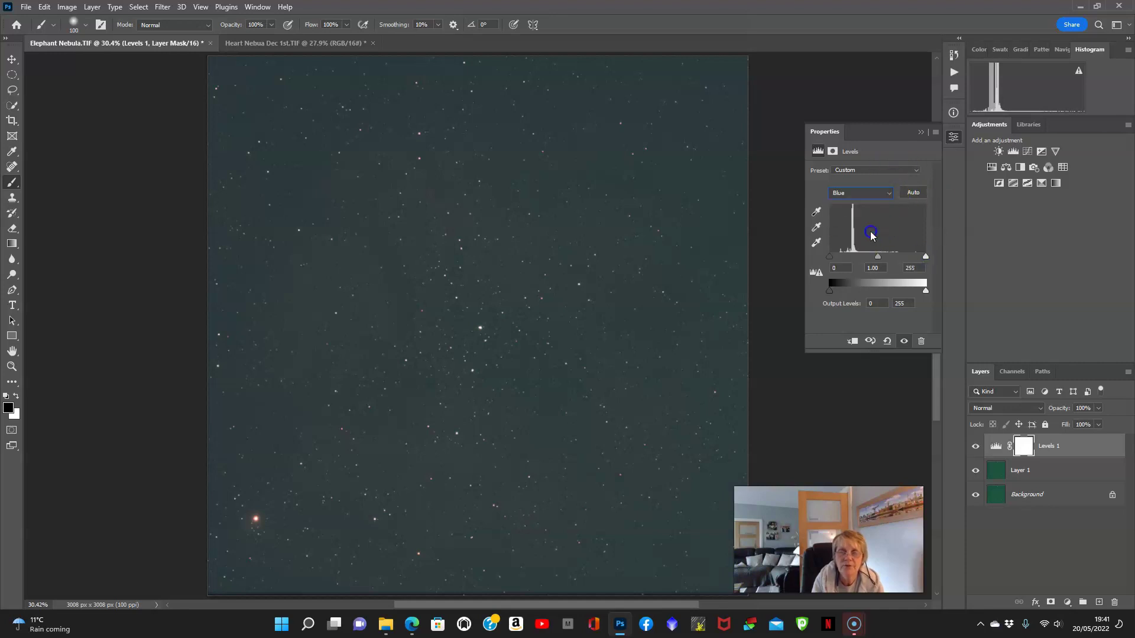
{"action": "left_click_drag", "start_coordinate": [830, 257], "coordinate": [836, 260]}
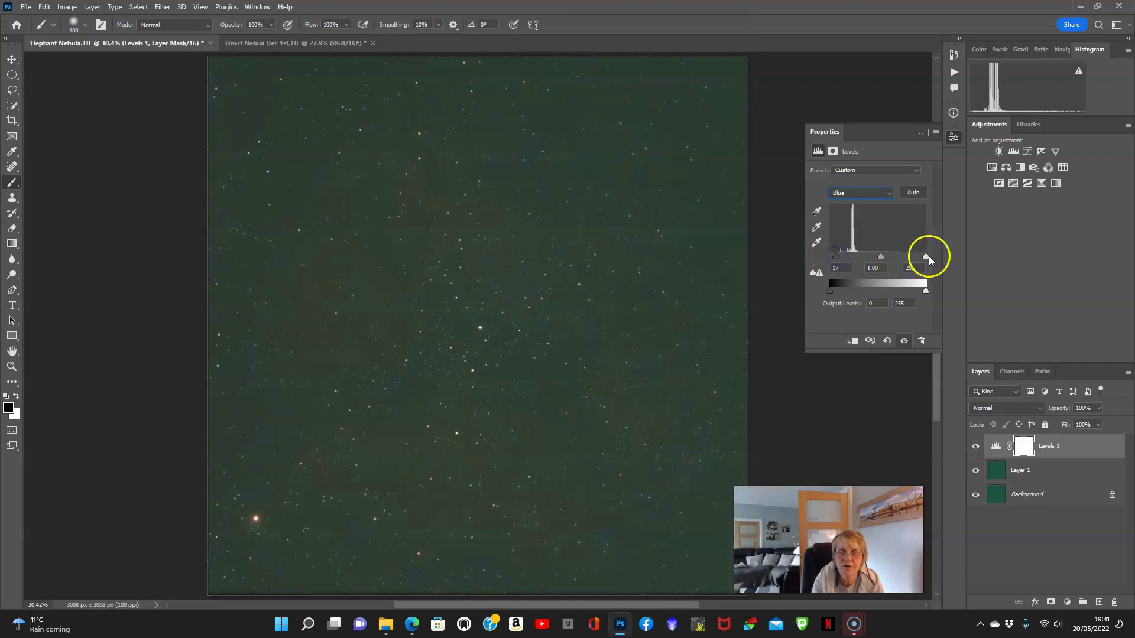
{"action": "left_click_drag", "start_coordinate": [925, 258], "coordinate": [902, 257]}
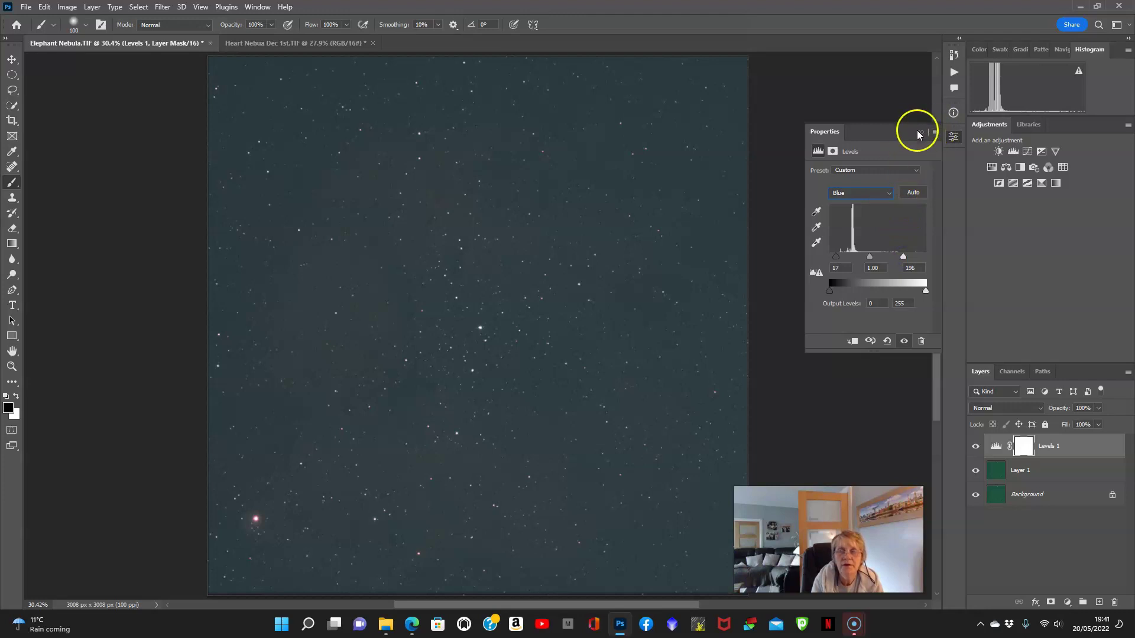
Step: Merge the Levels adjustment with all visible layers and duplicate the resulting background layer
{"action": "right_click", "coordinate": [1058, 449]}
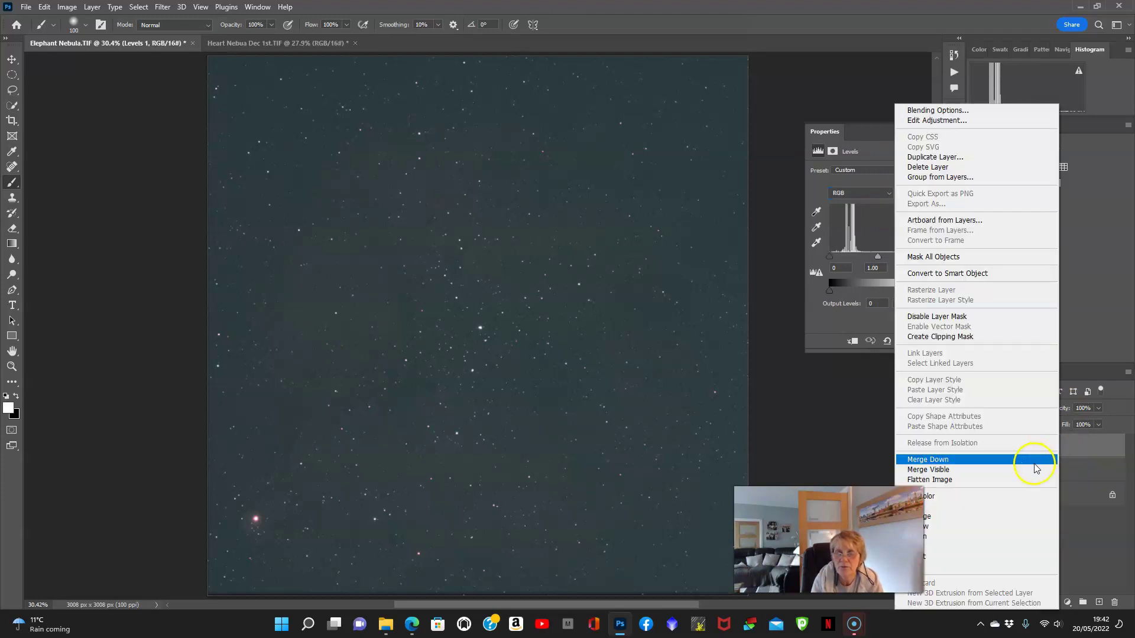
{"action": "left_click", "coordinate": [1028, 469]}
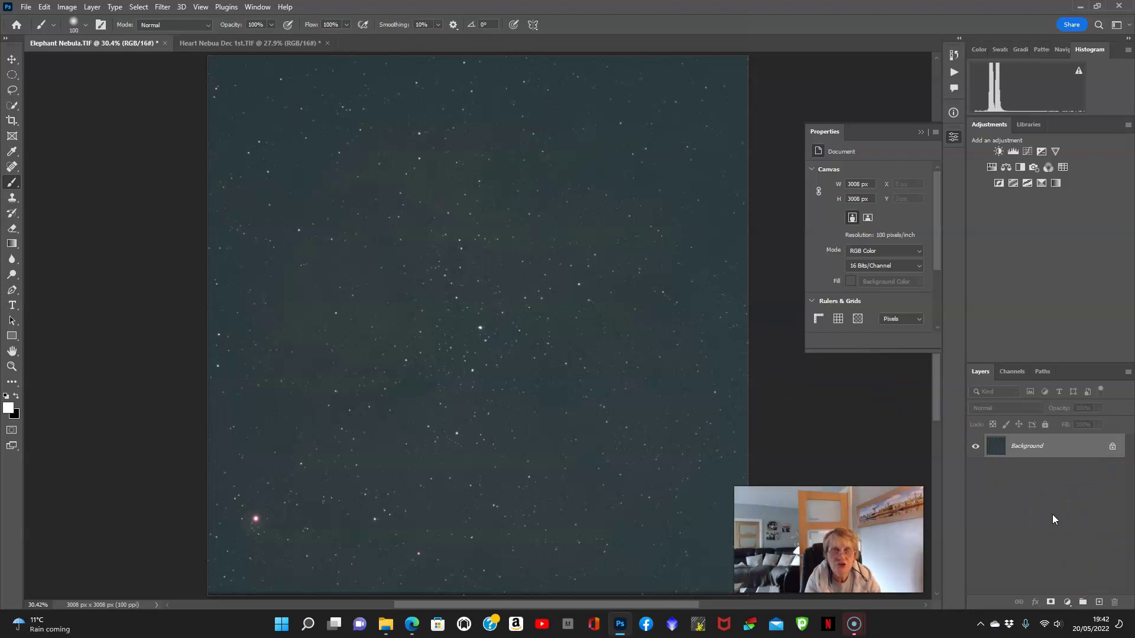
{"action": "key", "text": "ctrl+j"}
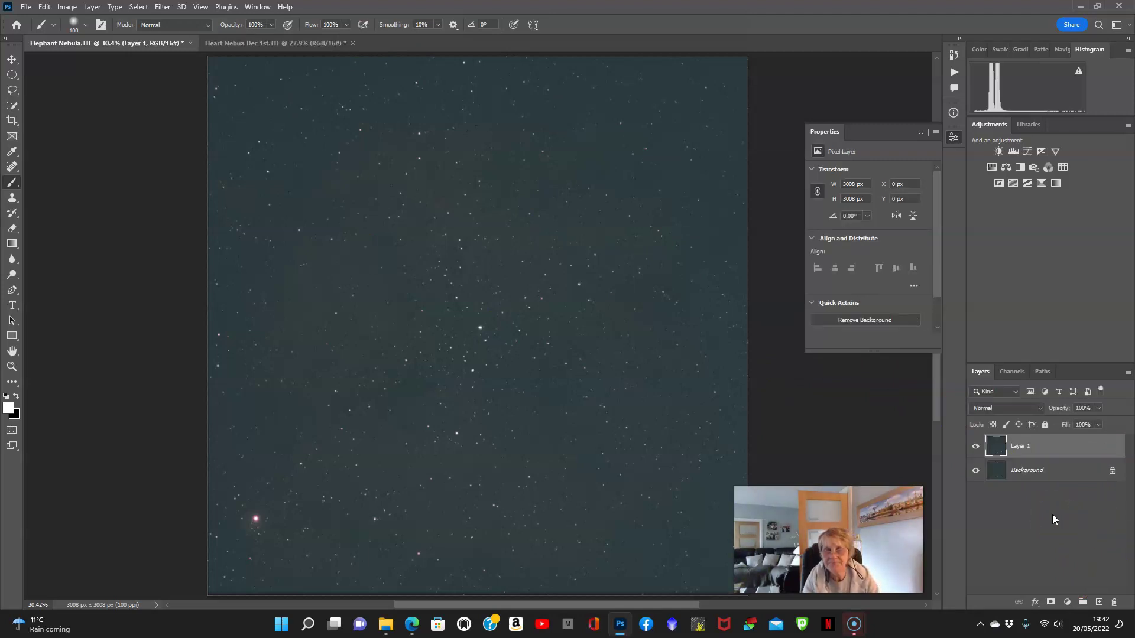
Step: Add a Curves adjustment with an S-shaped RGB curve: upper point input 163, output 202, and lower point input 68, output 67
{"action": "left_click", "coordinate": [1068, 603]}
{"action": "left_click", "coordinate": [1068, 454]}
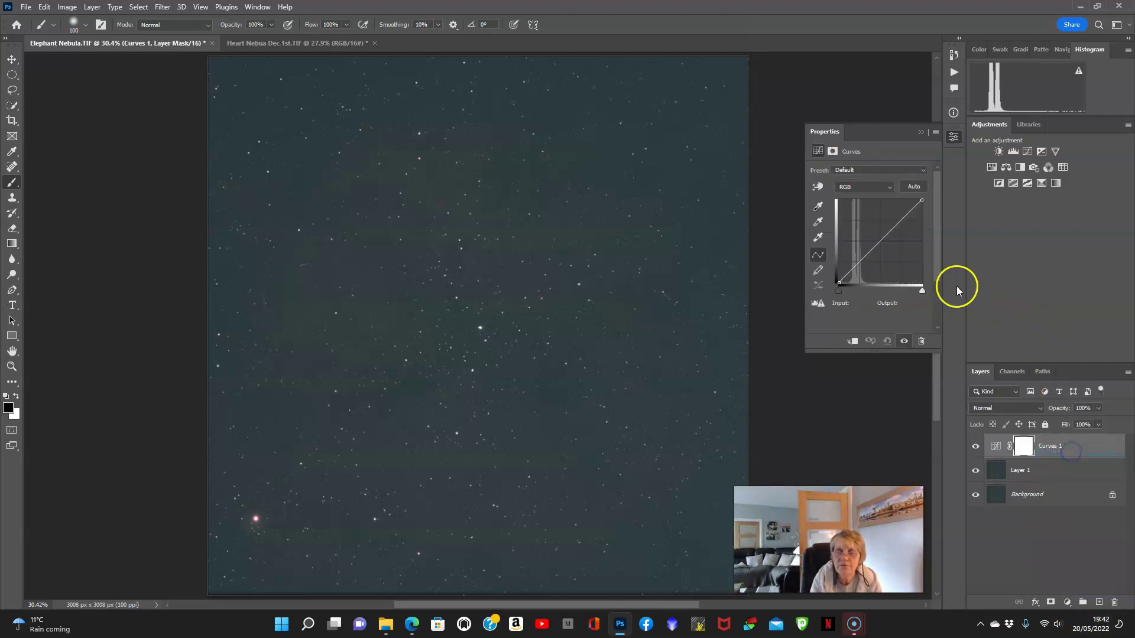
{"action": "left_click", "coordinate": [887, 234]}
{"action": "left_click_drag", "start_coordinate": [886, 234], "coordinate": [891, 217]}
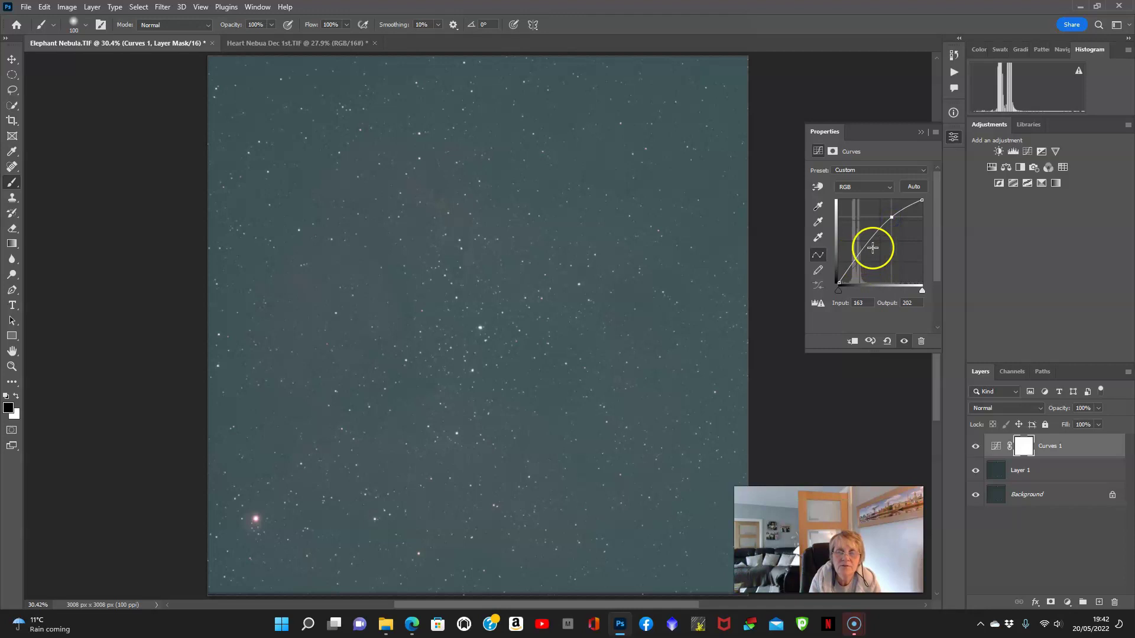
{"action": "left_click", "coordinate": [856, 257]}
{"action": "left_click_drag", "start_coordinate": [856, 257], "coordinate": [861, 260]}
Step: Add a Levels adjustment above the curve and set its RGB white input level to 177
{"action": "left_click", "coordinate": [1067, 601]}
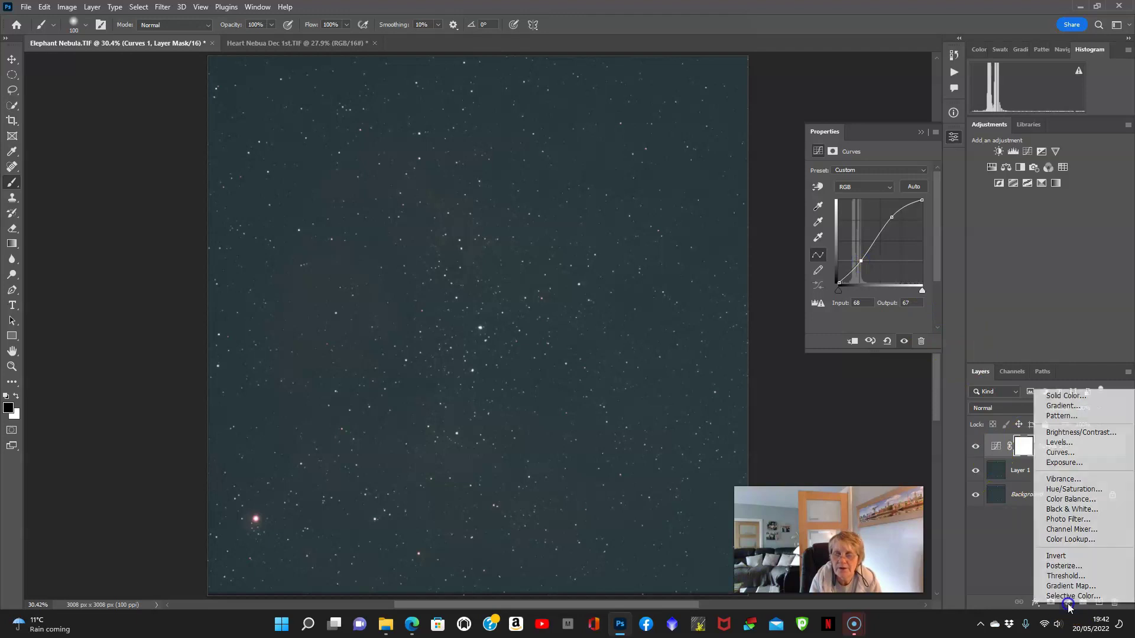
{"action": "left_click", "coordinate": [1063, 444]}
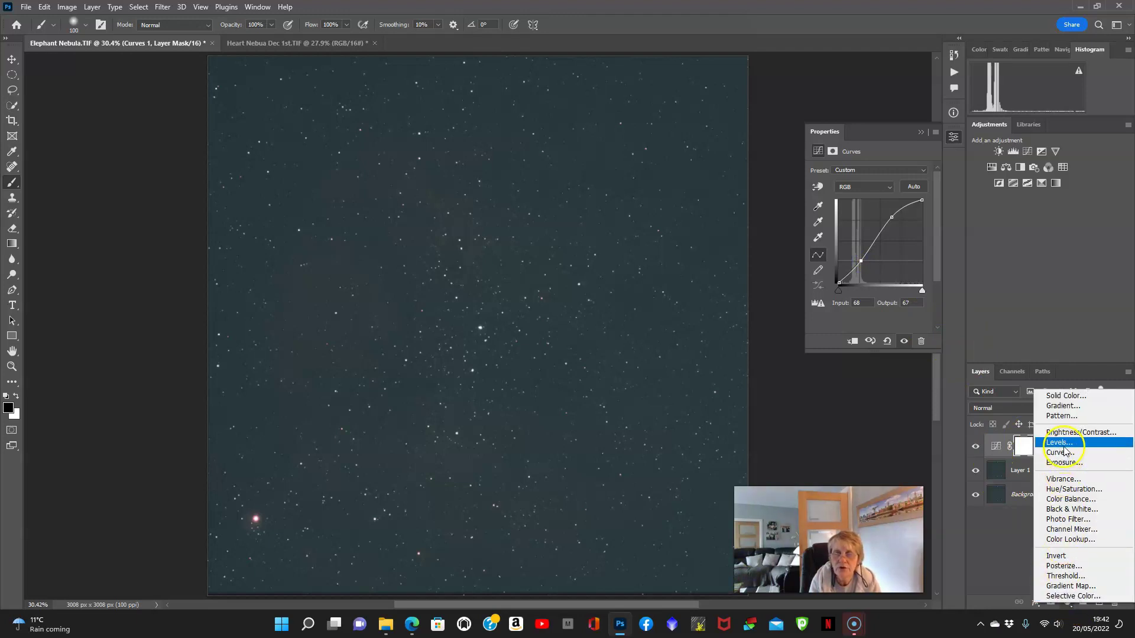
{"action": "left_click", "coordinate": [1063, 447]}
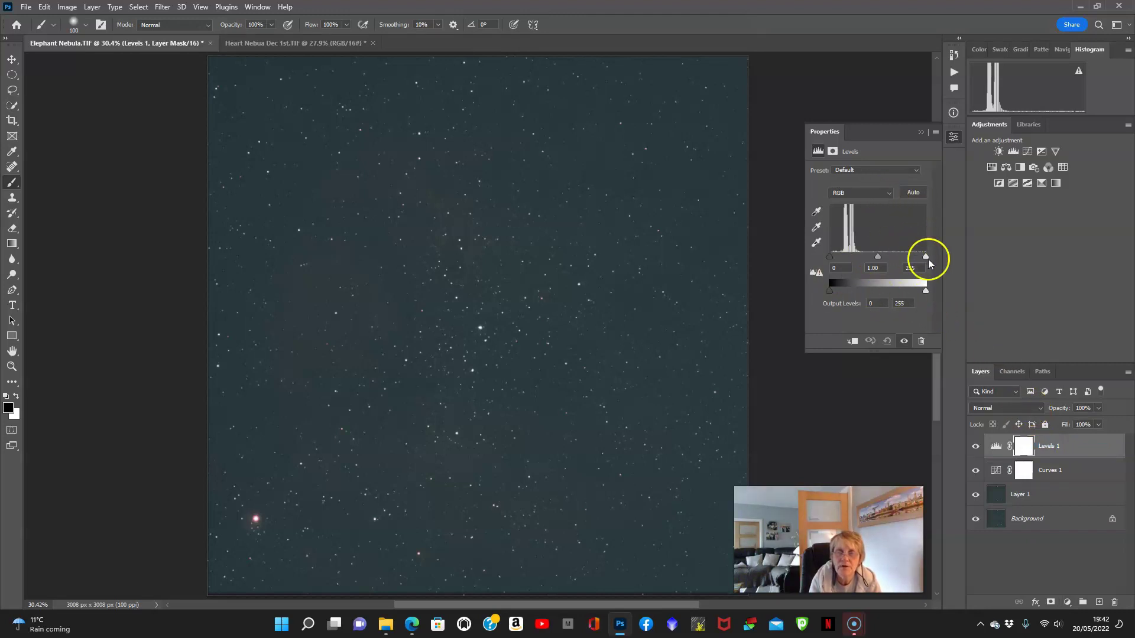
{"action": "left_click_drag", "start_coordinate": [925, 259], "coordinate": [896, 257]}
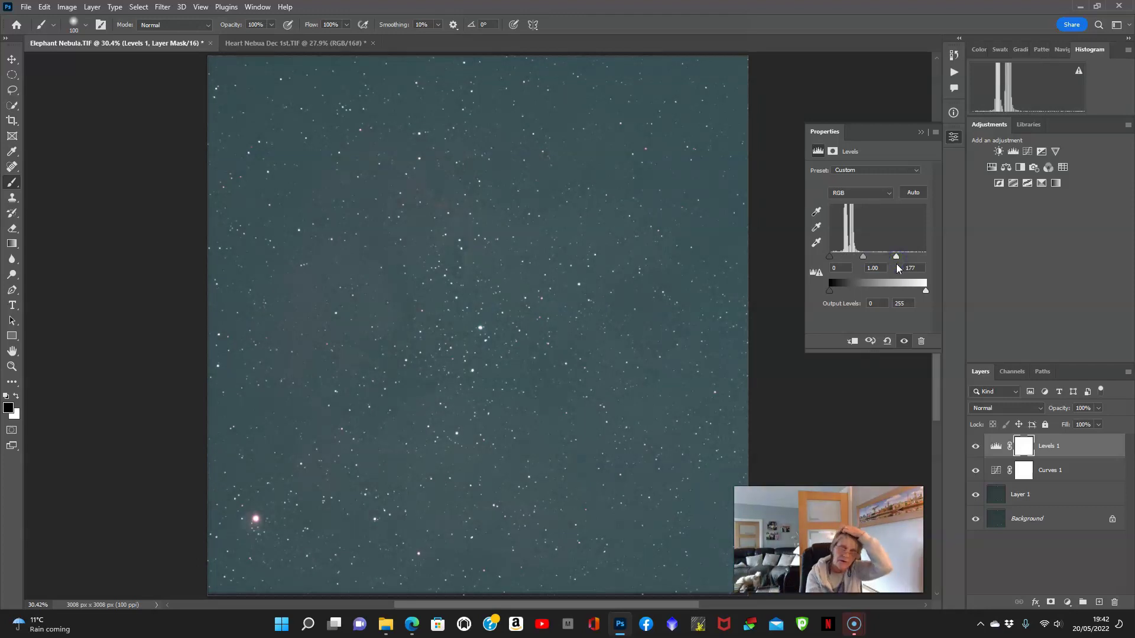
Step: Add a second Levels adjustment and set its Red channel's white input level to 214
{"action": "left_click", "coordinate": [1067, 602]}
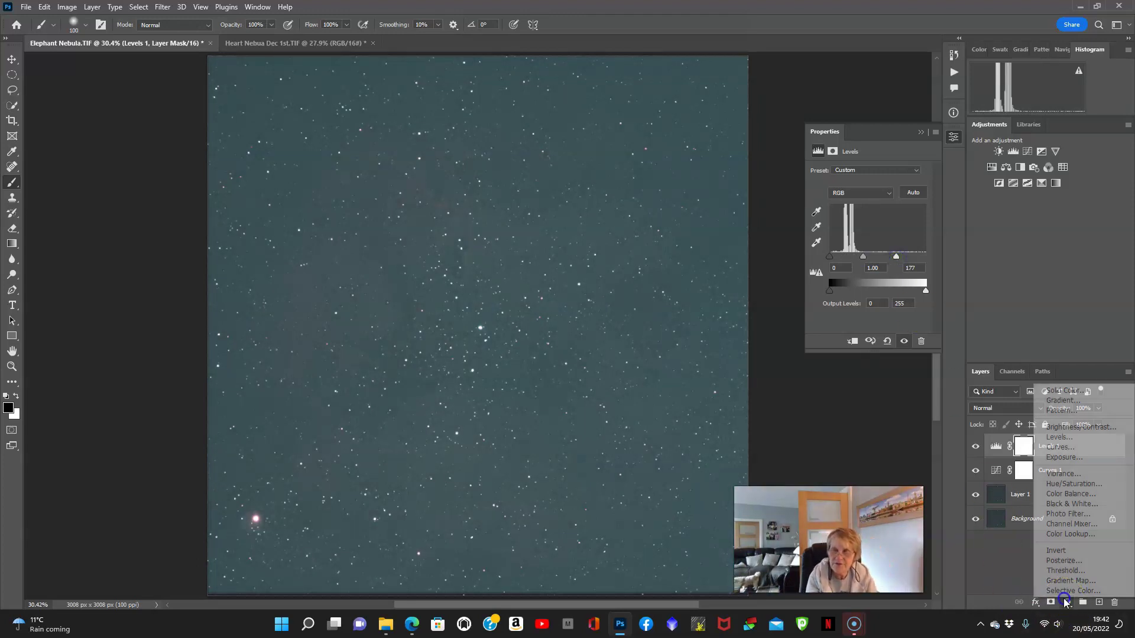
{"action": "left_click", "coordinate": [1073, 437]}
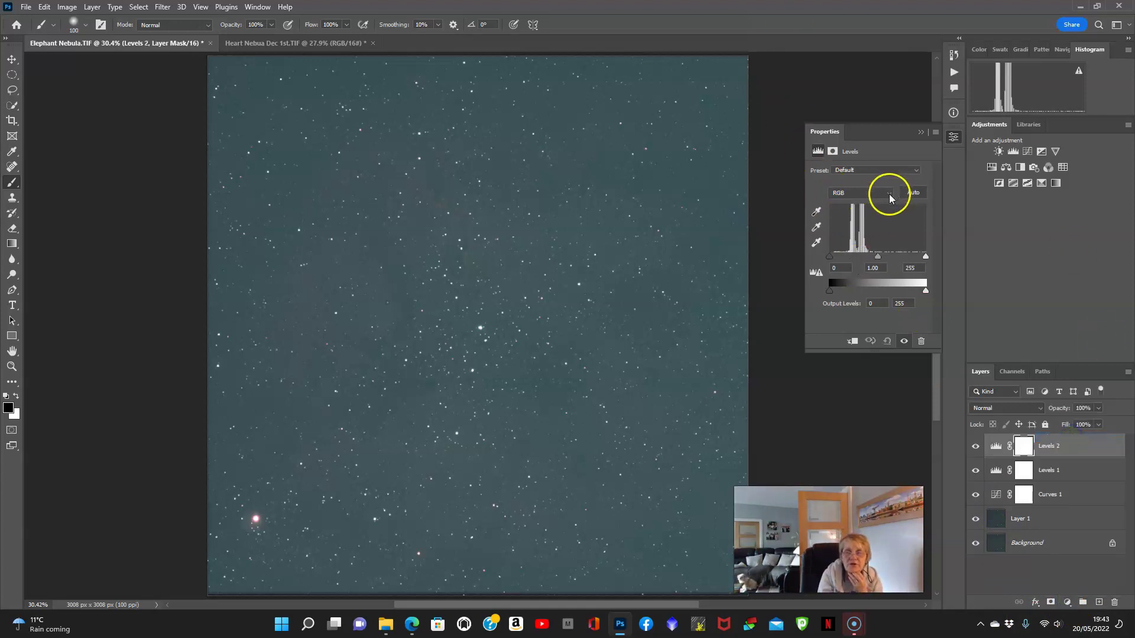
{"action": "left_click", "coordinate": [889, 193]}
{"action": "left_click", "coordinate": [879, 207]}
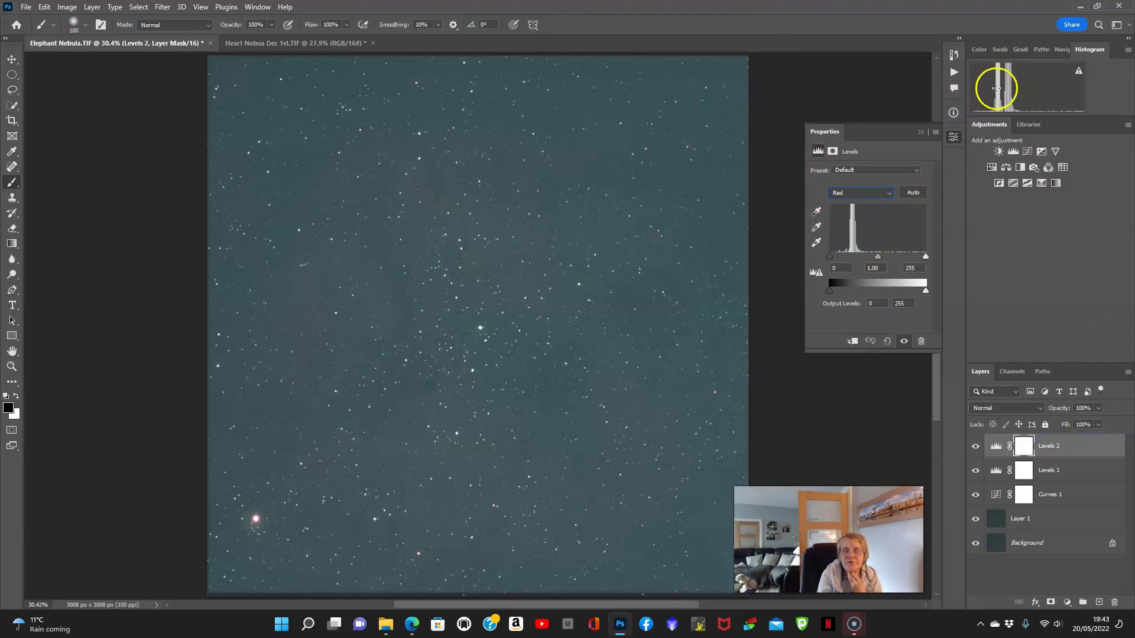
{"action": "left_click", "coordinate": [886, 195]}
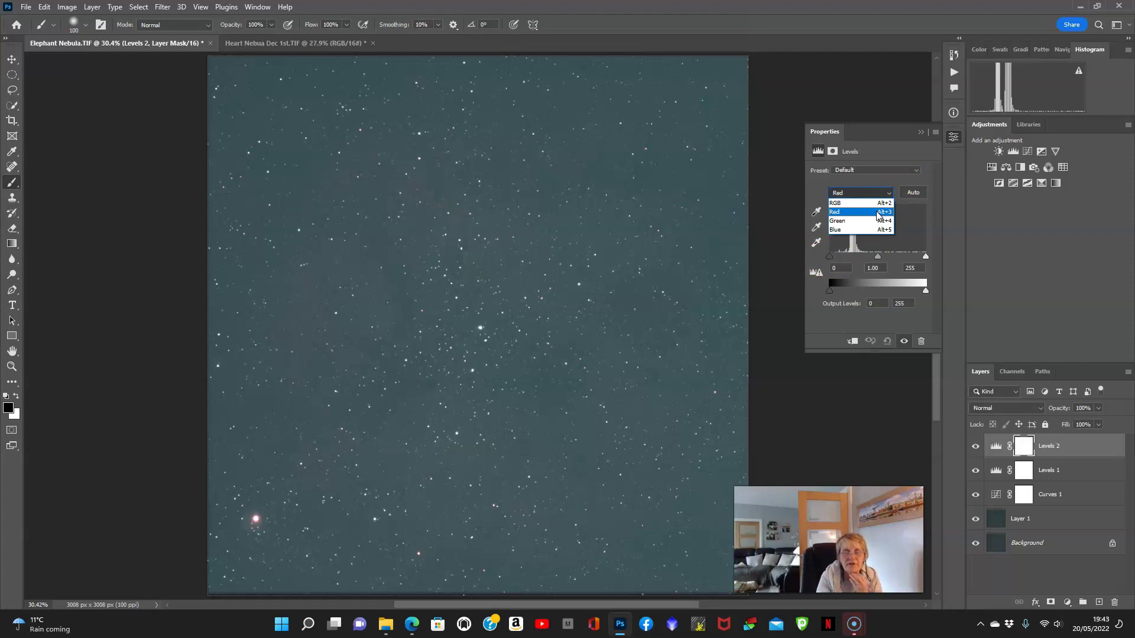
{"action": "left_click", "coordinate": [877, 213]}
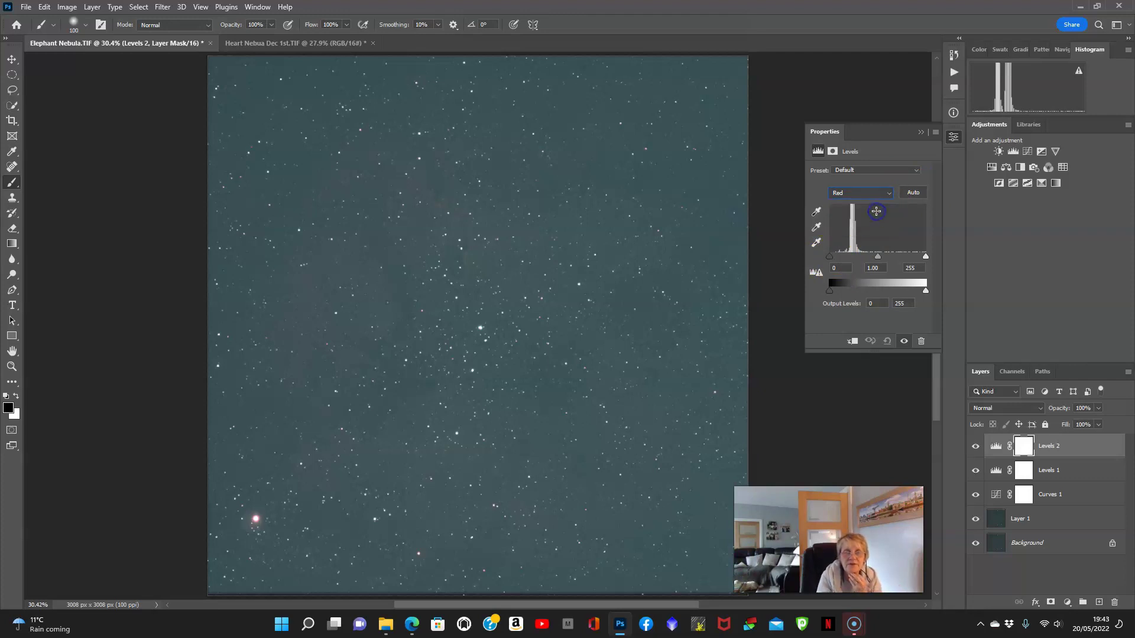
{"action": "mouse_move", "coordinate": [925, 258]}
{"action": "left_mouse_down"}
{"action": "mouse_move", "coordinate": [891, 260]}
{"action": "mouse_move", "coordinate": [911, 257]}
{"action": "left_mouse_up"}
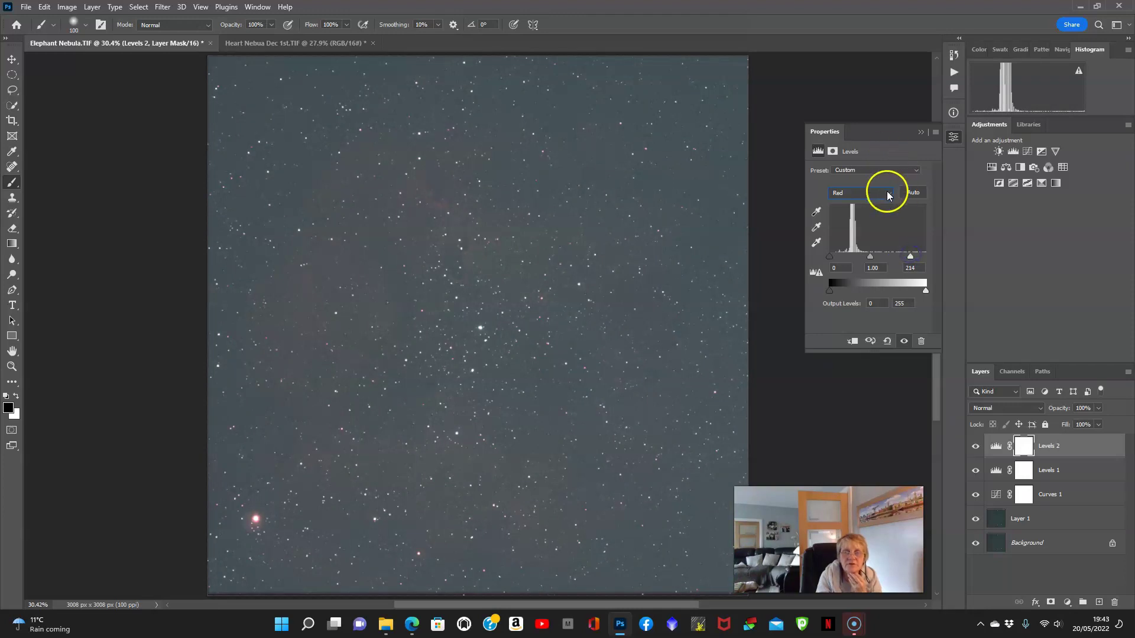
Step: Set the Green channel's input levels to 5 for black and 232 for white
{"action": "left_click", "coordinate": [886, 192]}
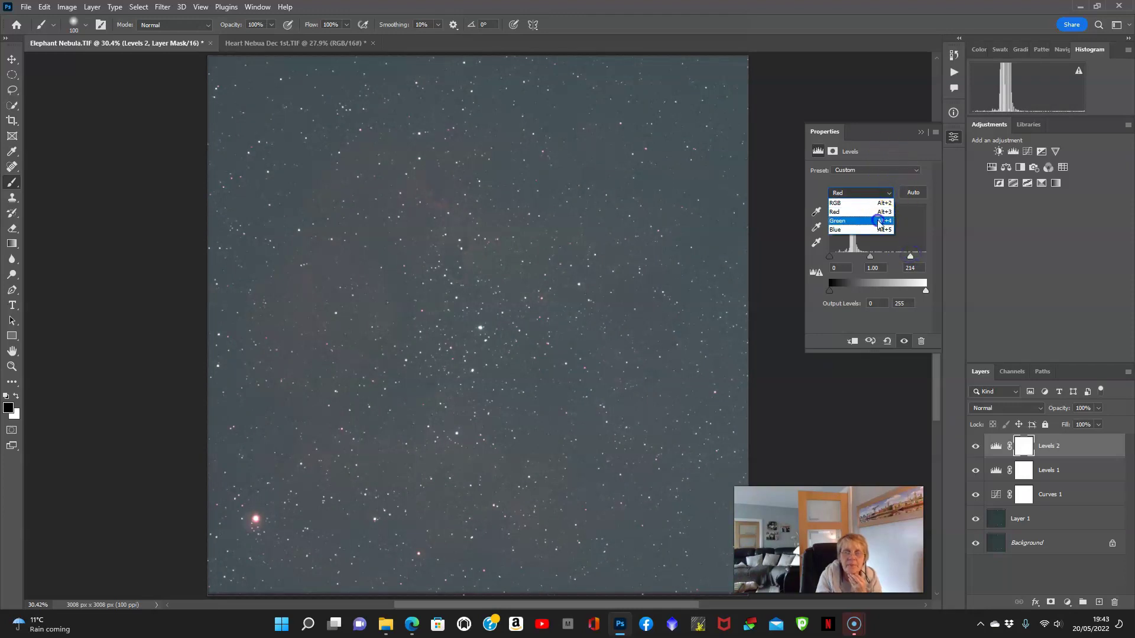
{"action": "left_click", "coordinate": [879, 220]}
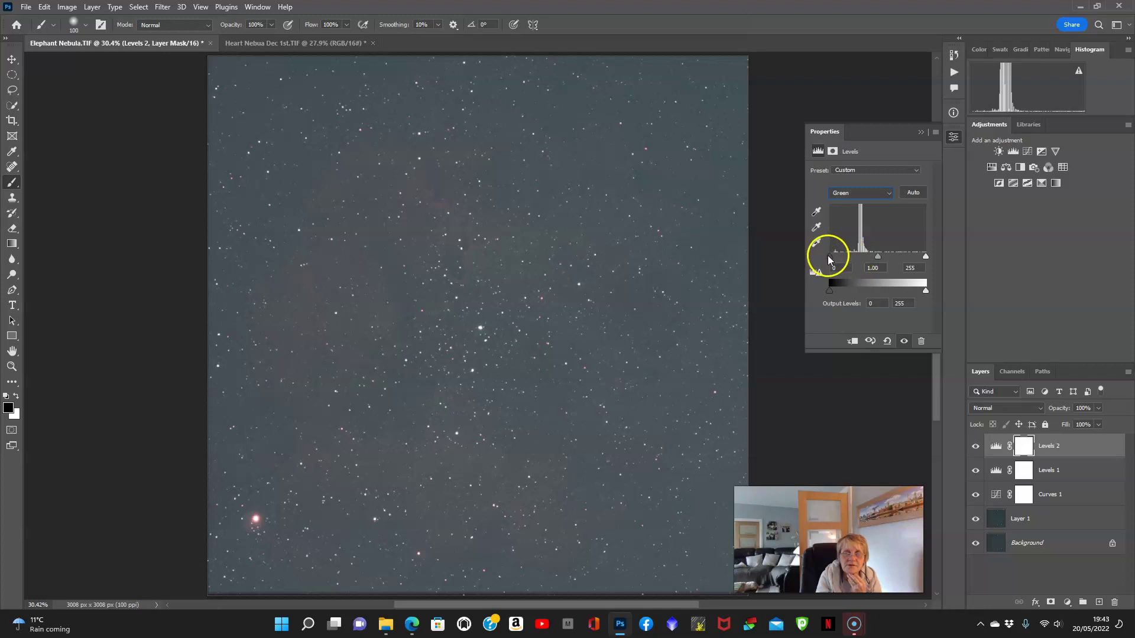
{"action": "left_click_drag", "start_coordinate": [828, 258], "coordinate": [831, 259]}
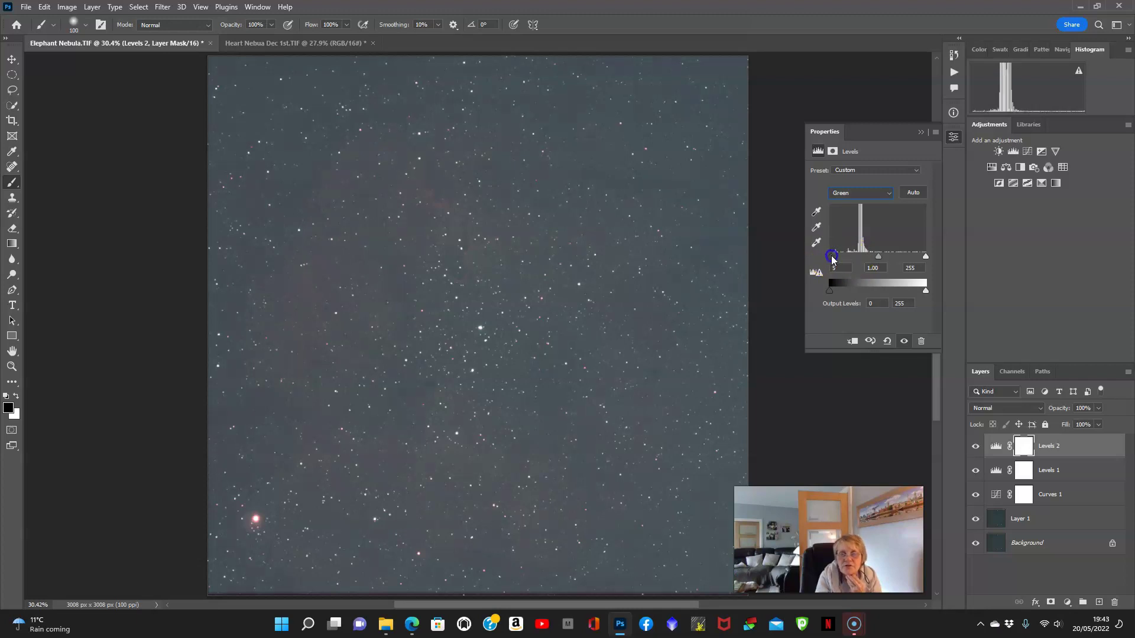
{"action": "mouse_move", "coordinate": [925, 257]}
{"action": "left_mouse_down"}
{"action": "mouse_move", "coordinate": [908, 265]}
{"action": "mouse_move", "coordinate": [917, 258]}
{"action": "left_mouse_up"}
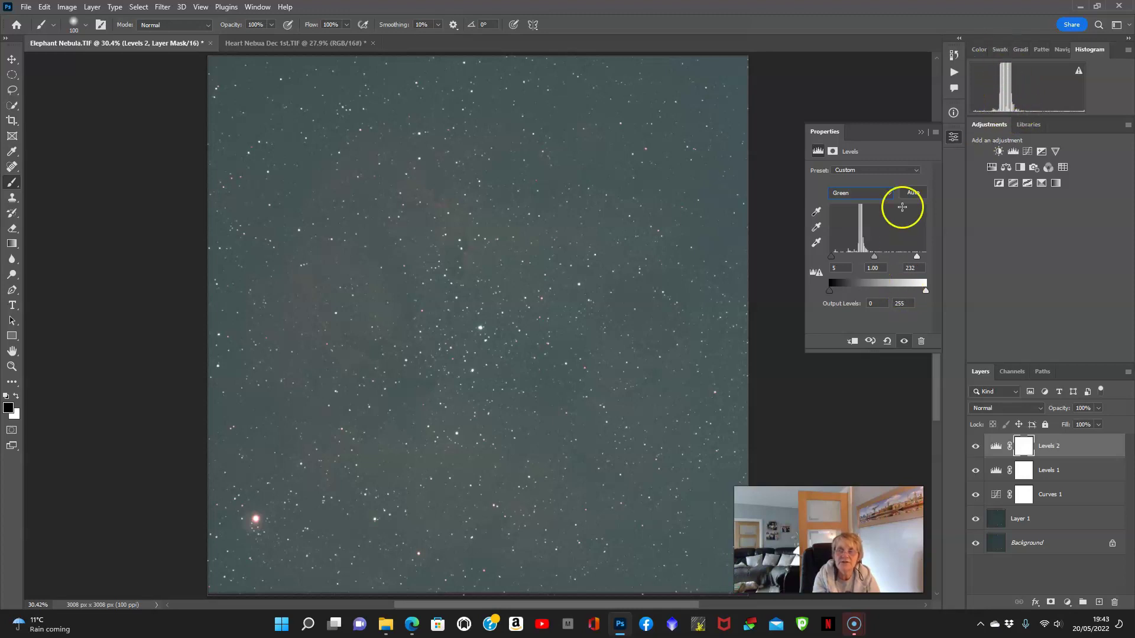
Step: Set the Blue channel's input levels to 241 for white and 9 for black
{"action": "left_click", "coordinate": [886, 193]}
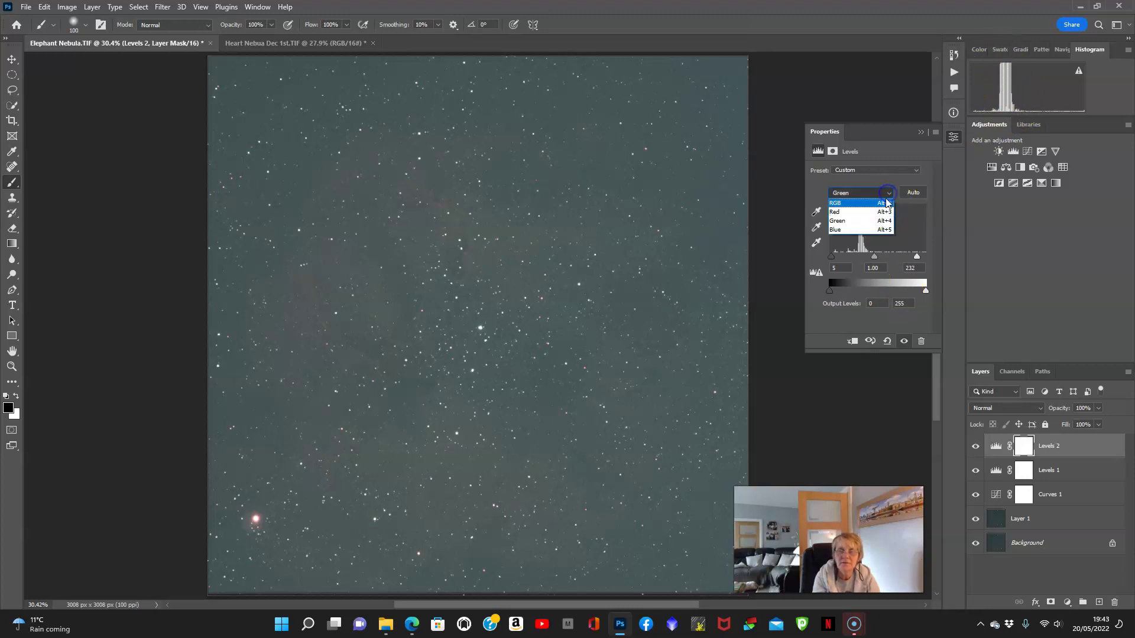
{"action": "left_click", "coordinate": [865, 230]}
{"action": "left_click_drag", "start_coordinate": [925, 257], "coordinate": [919, 257]}
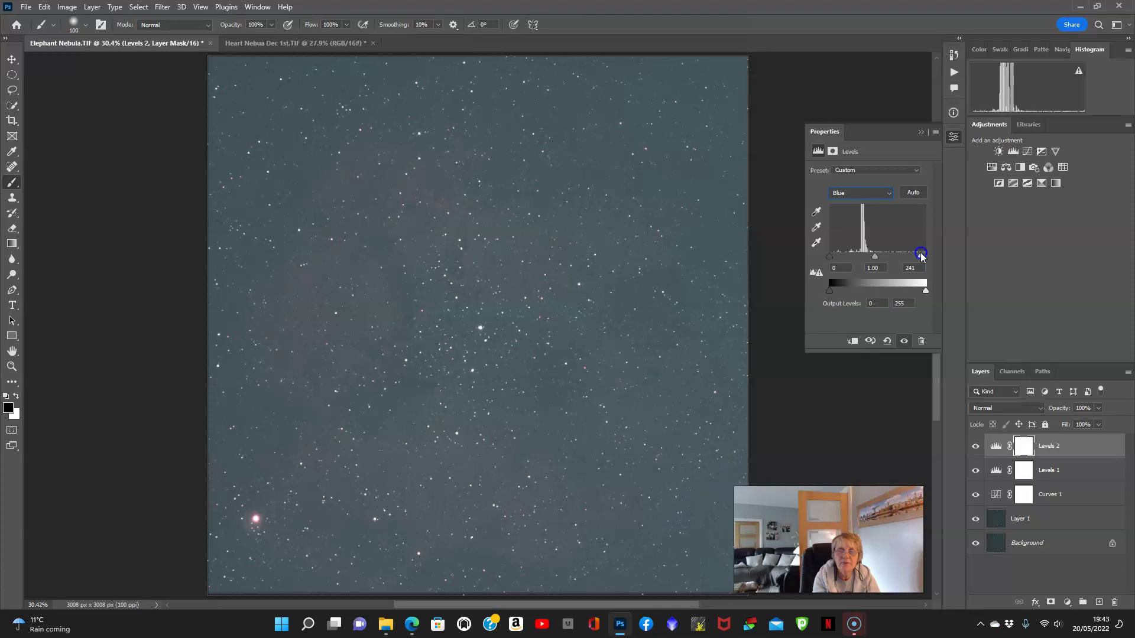
{"action": "left_click_drag", "start_coordinate": [830, 260], "coordinate": [833, 259]}
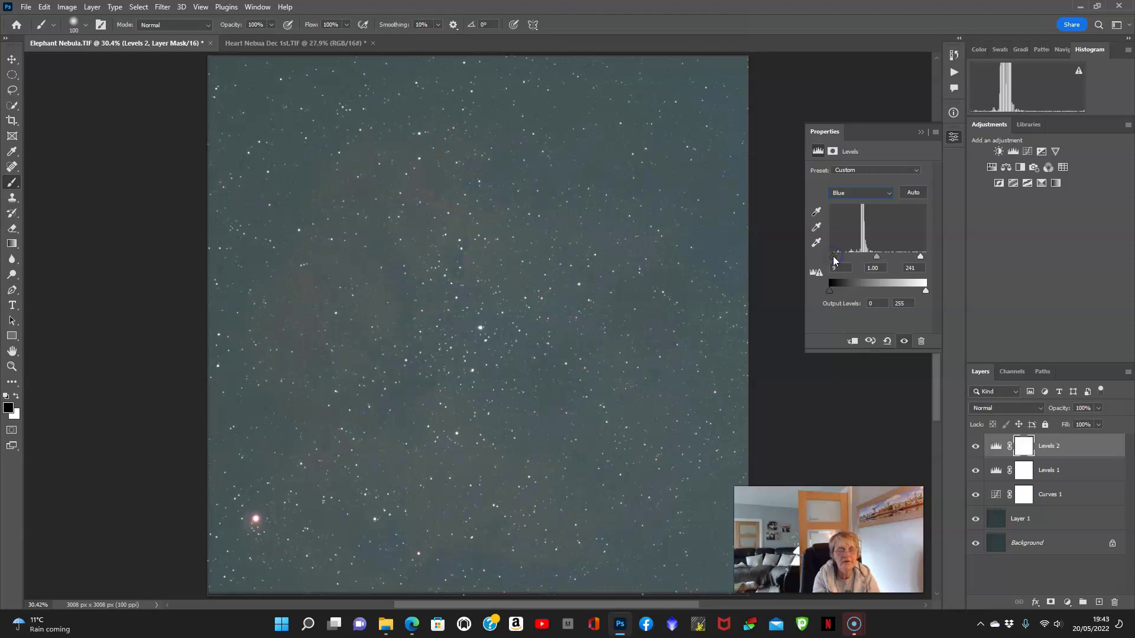
Step: Create a new layer above the second Levels adjustment and stamp all visible layers into it
{"action": "left_click", "coordinate": [1056, 447]}
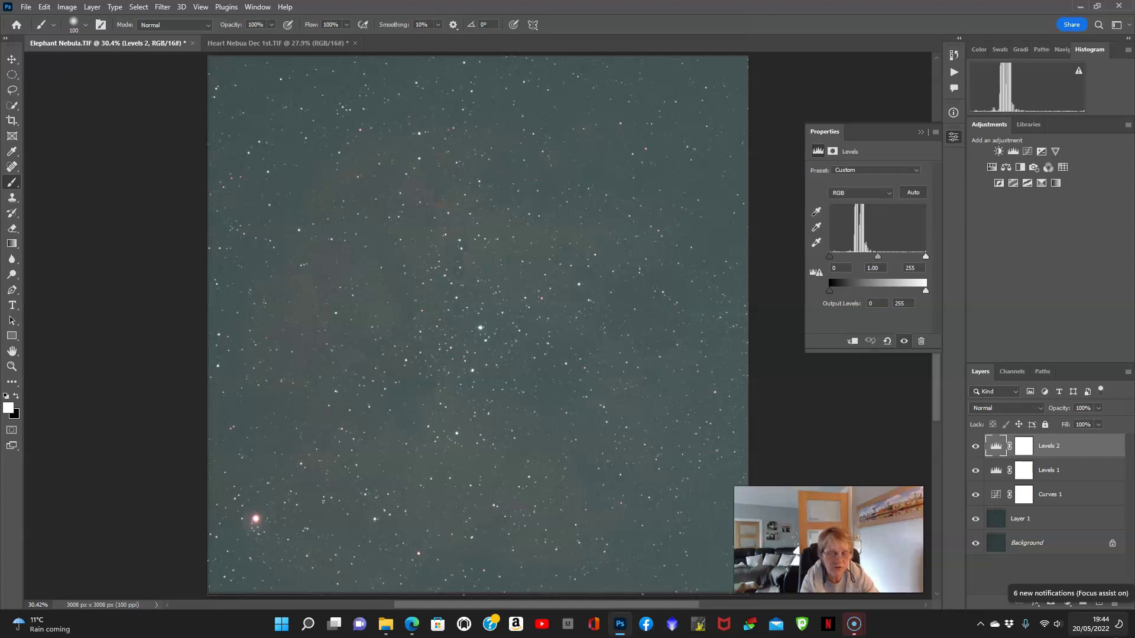
{"action": "key", "text": "ctrl+shift+alt+n"}
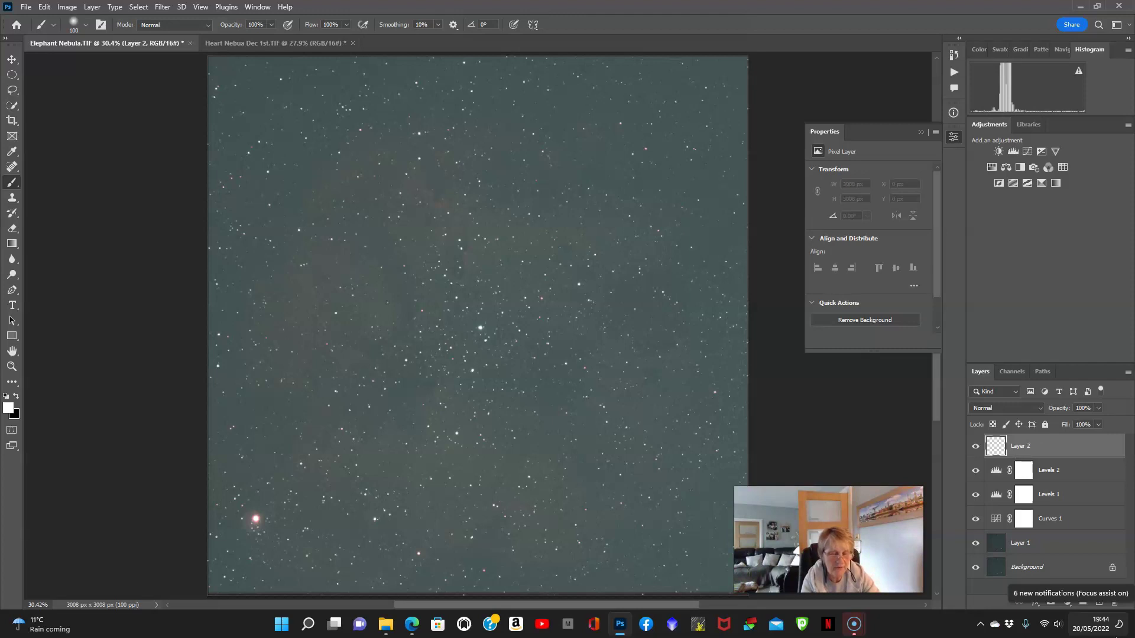
{"action": "key", "text": "ctrl+shift+alt+e"}
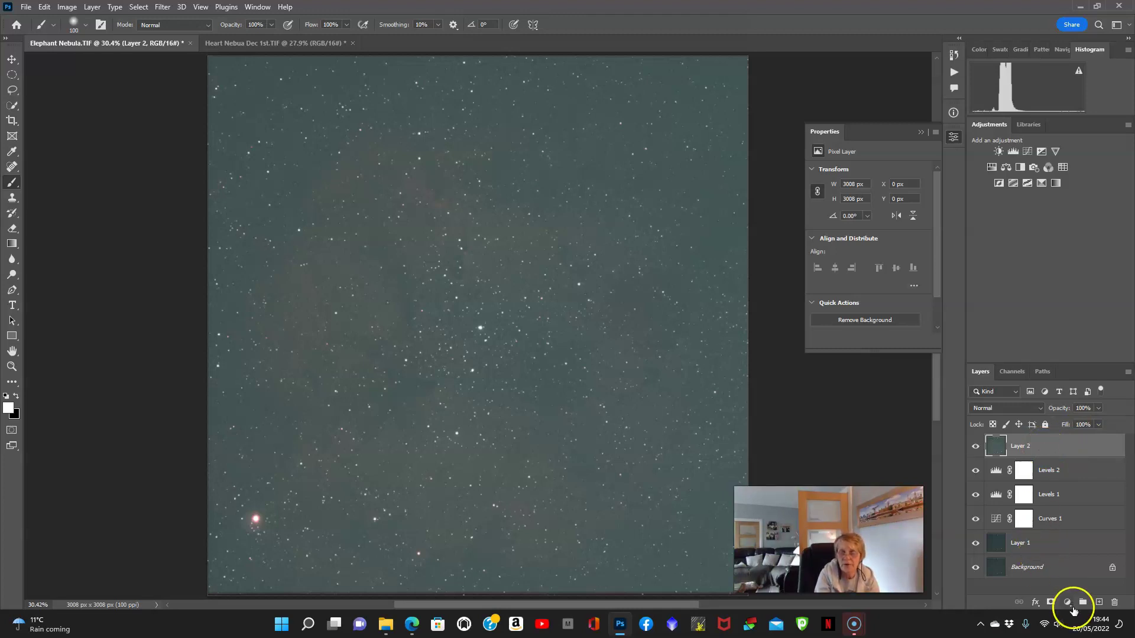
Step: Add a Curves adjustment above the stamped layer with RGB points at input 166, output 214, and input 78, output 55
{"action": "left_click", "coordinate": [1066, 602]}
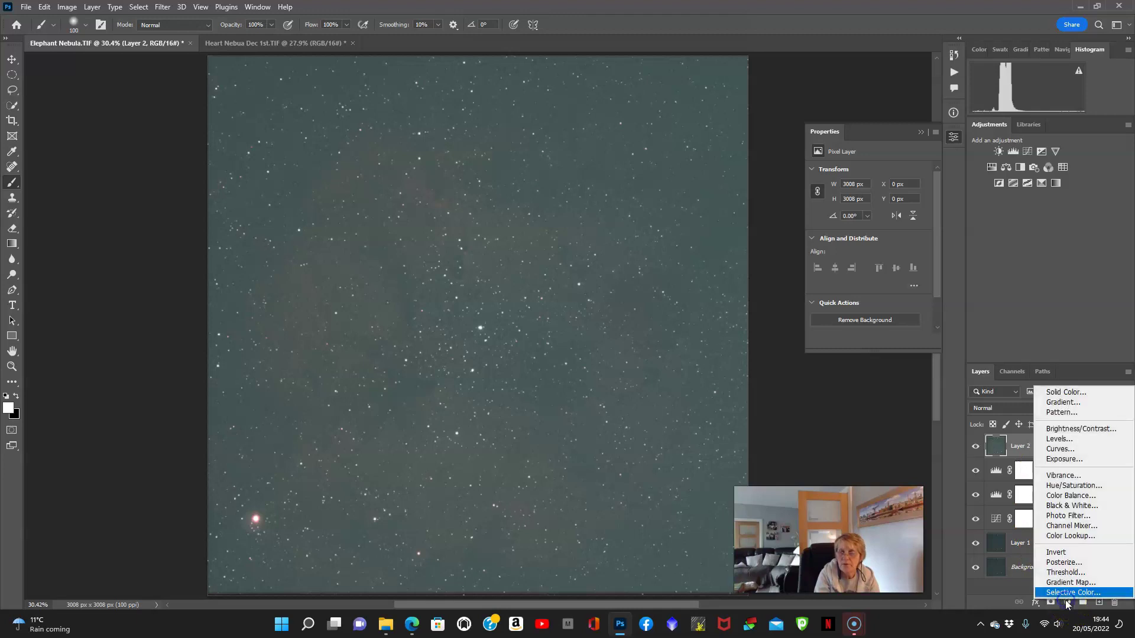
{"action": "left_click", "coordinate": [1067, 453]}
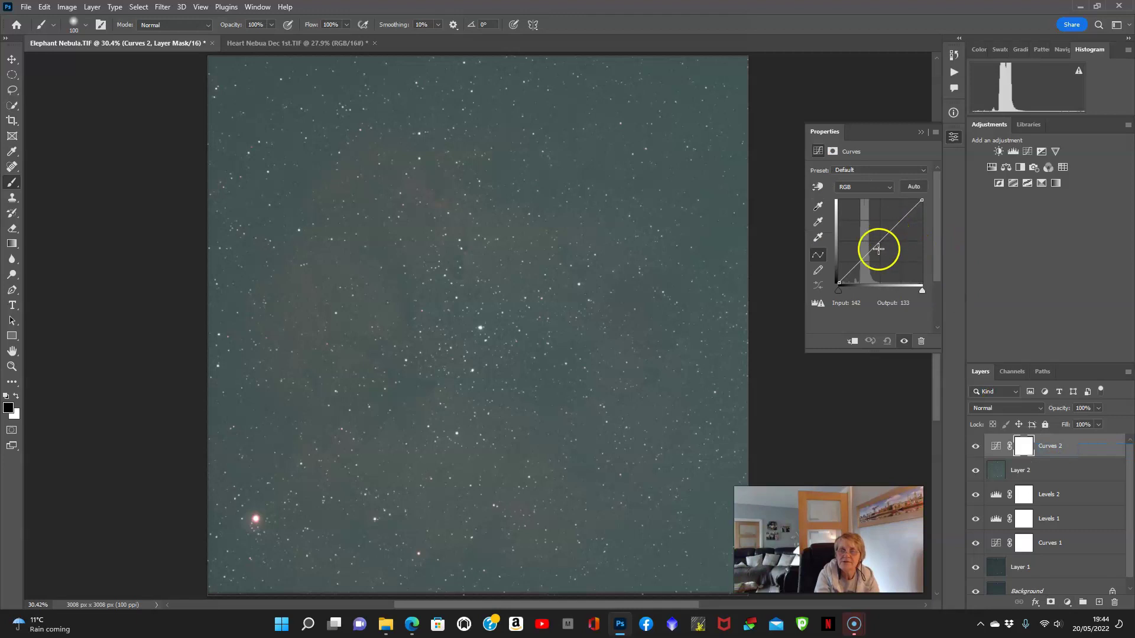
{"action": "left_click_drag", "start_coordinate": [878, 241], "coordinate": [892, 214]}
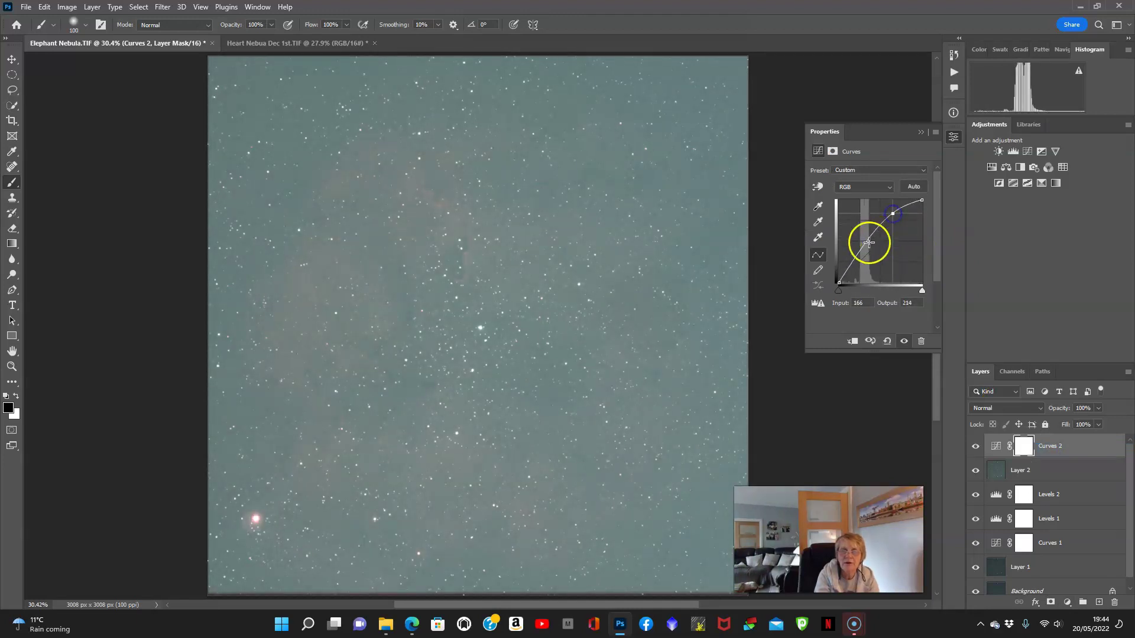
{"action": "mouse_move", "coordinate": [853, 262]}
{"action": "left_mouse_down"}
{"action": "mouse_move", "coordinate": [862, 274]}
{"action": "mouse_move", "coordinate": [864, 264]}
{"action": "left_mouse_up"}
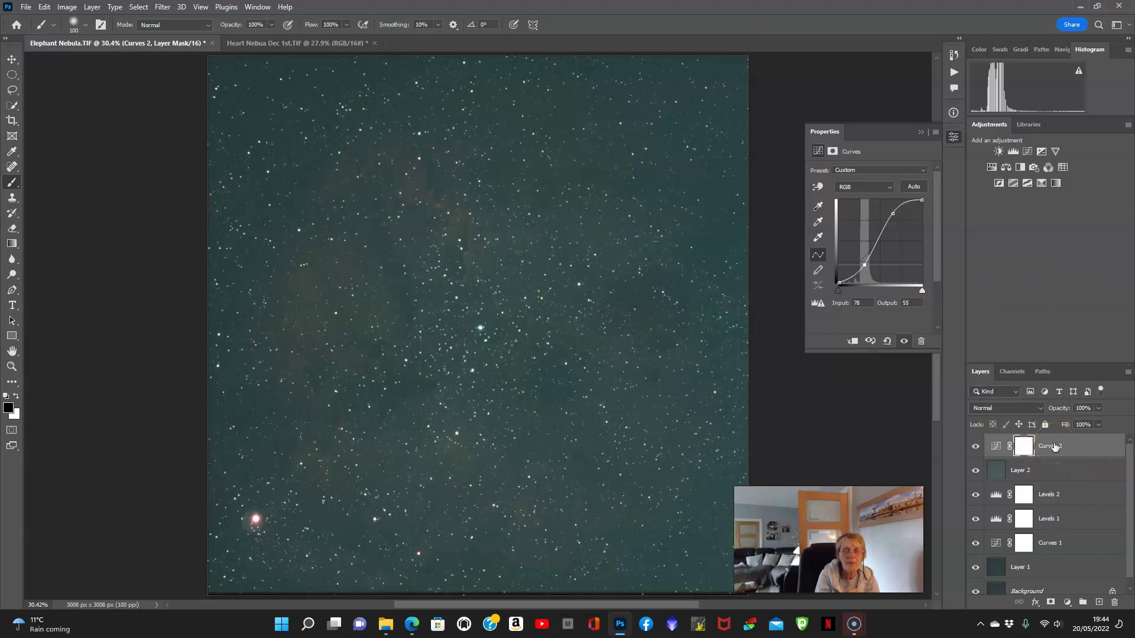
Step: Rotate the whole image by 180°
{"action": "left_click", "coordinate": [69, 10]}
{"action": "mouse_move", "coordinate": [88, 121]}
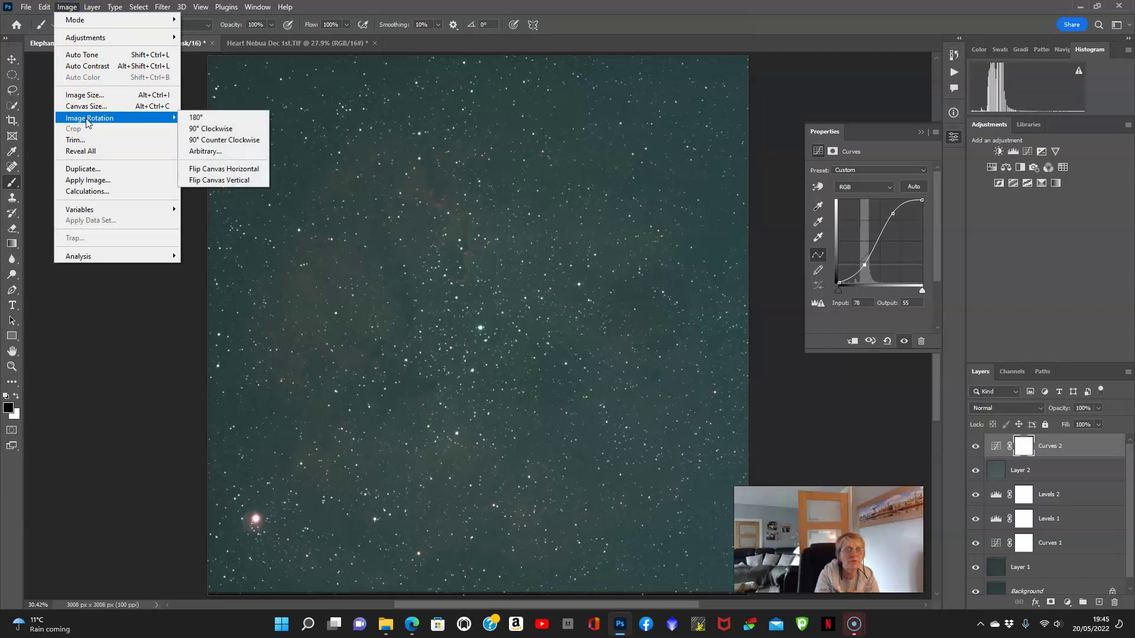
{"action": "left_click", "coordinate": [226, 120]}
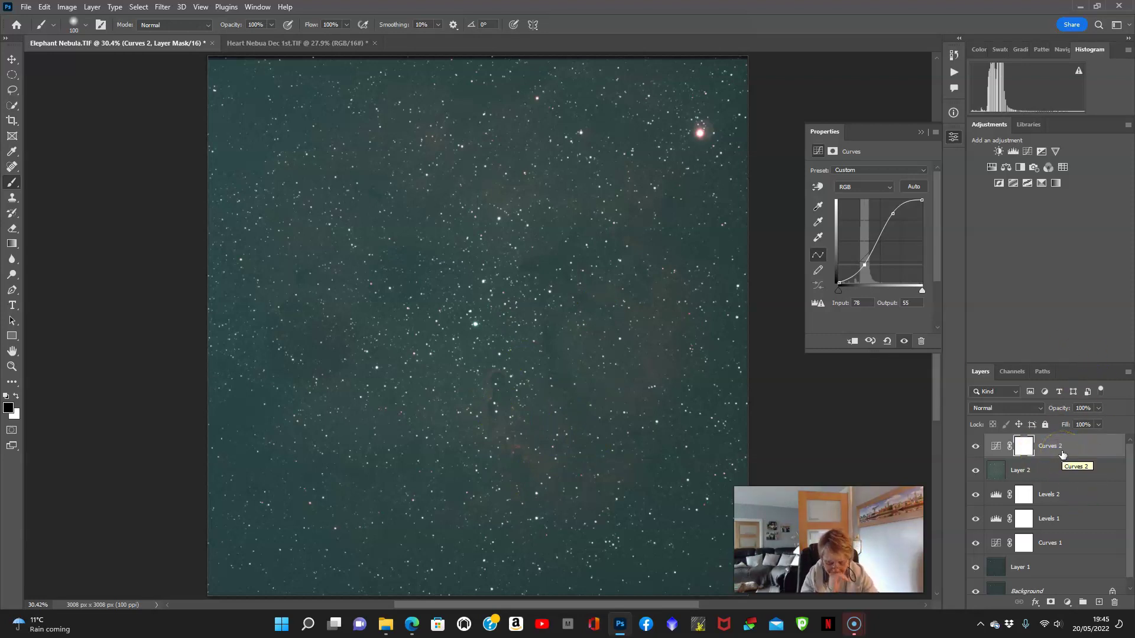
Step: Add a Hue/Saturation adjustment and set the Master saturation to +30
{"action": "left_click", "coordinate": [1066, 602]}
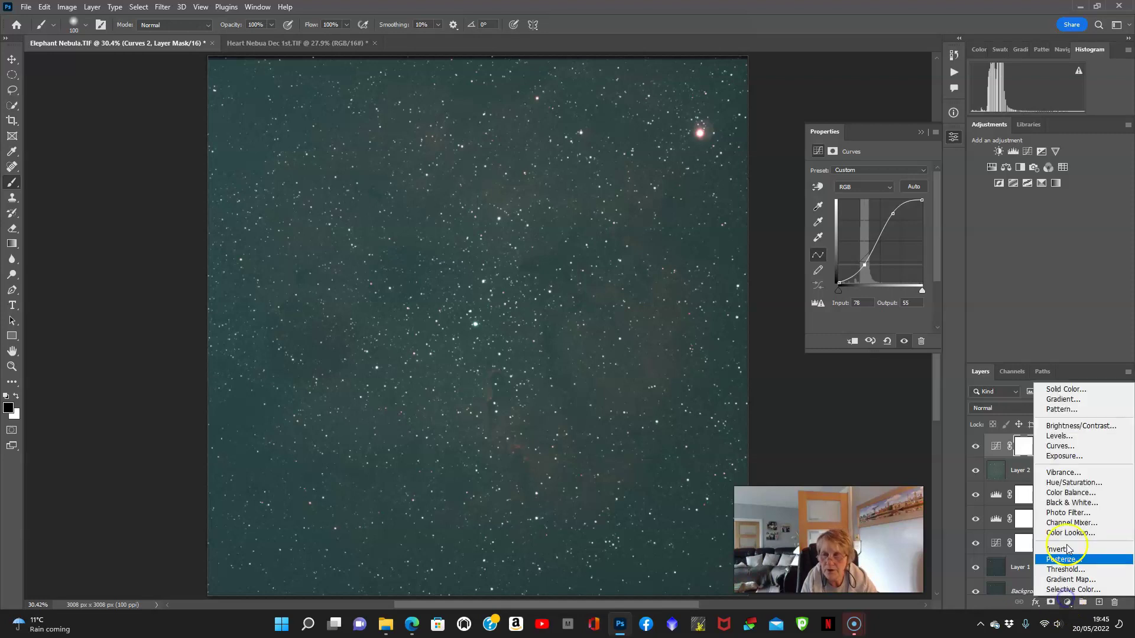
{"action": "left_click", "coordinate": [1071, 482]}
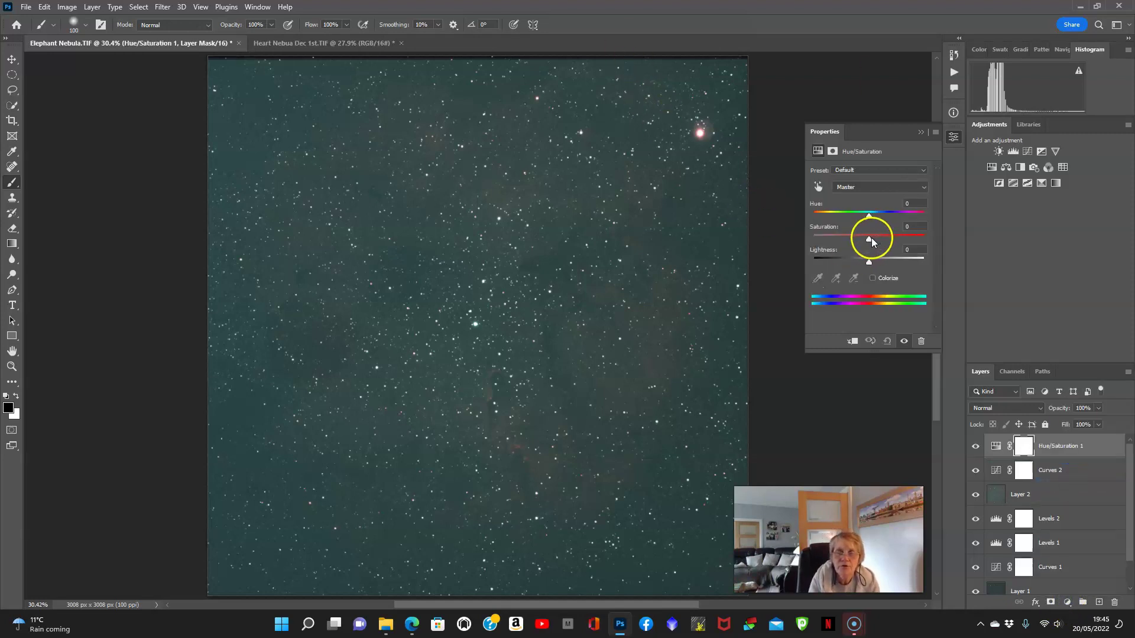
{"action": "left_click_drag", "start_coordinate": [867, 240], "coordinate": [886, 245]}
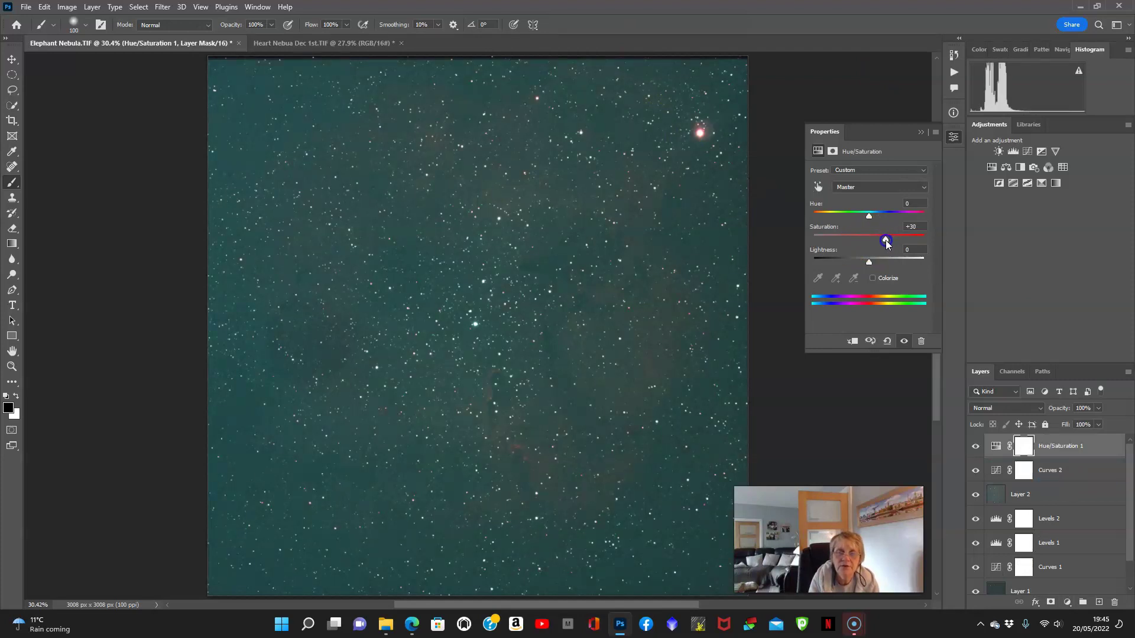
Step: Add another Levels adjustment on top and set its Green channel's midtone input level to 0.92
{"action": "left_click", "coordinate": [1066, 602]}
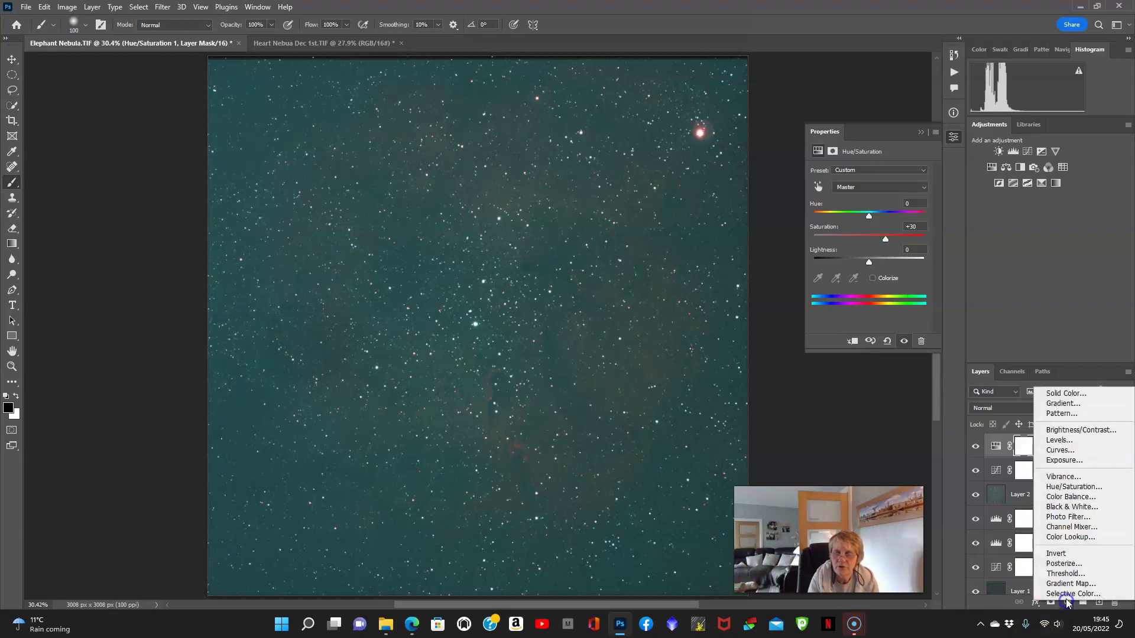
{"action": "left_click", "coordinate": [1058, 441]}
{"action": "left_click", "coordinate": [890, 193]}
{"action": "left_click", "coordinate": [869, 220]}
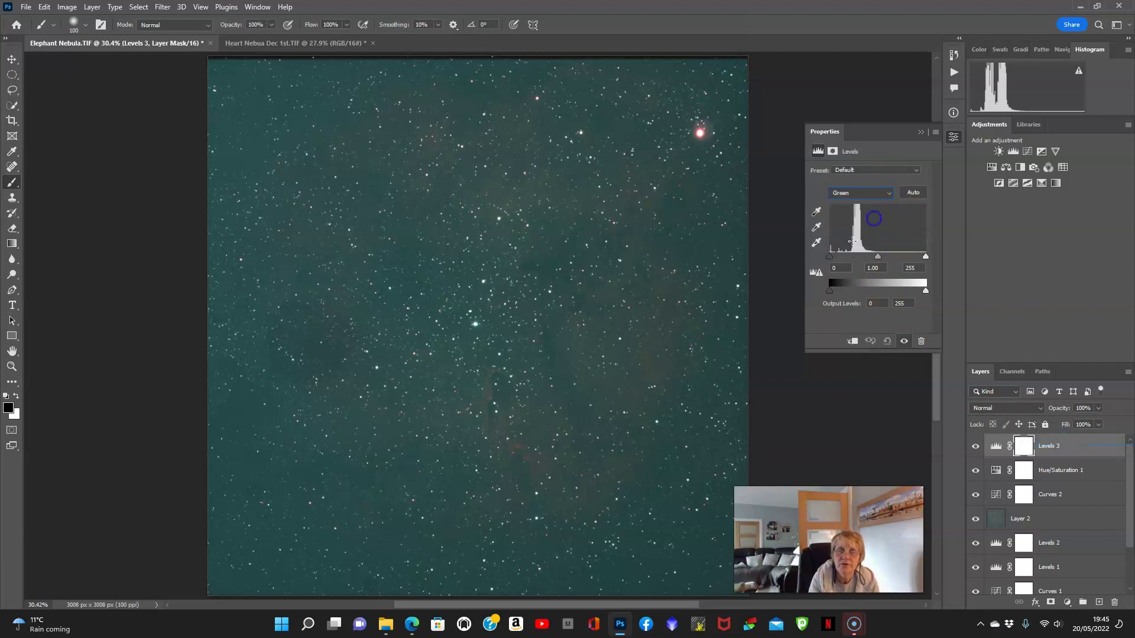
{"action": "left_click_drag", "start_coordinate": [877, 257], "coordinate": [881, 260]}
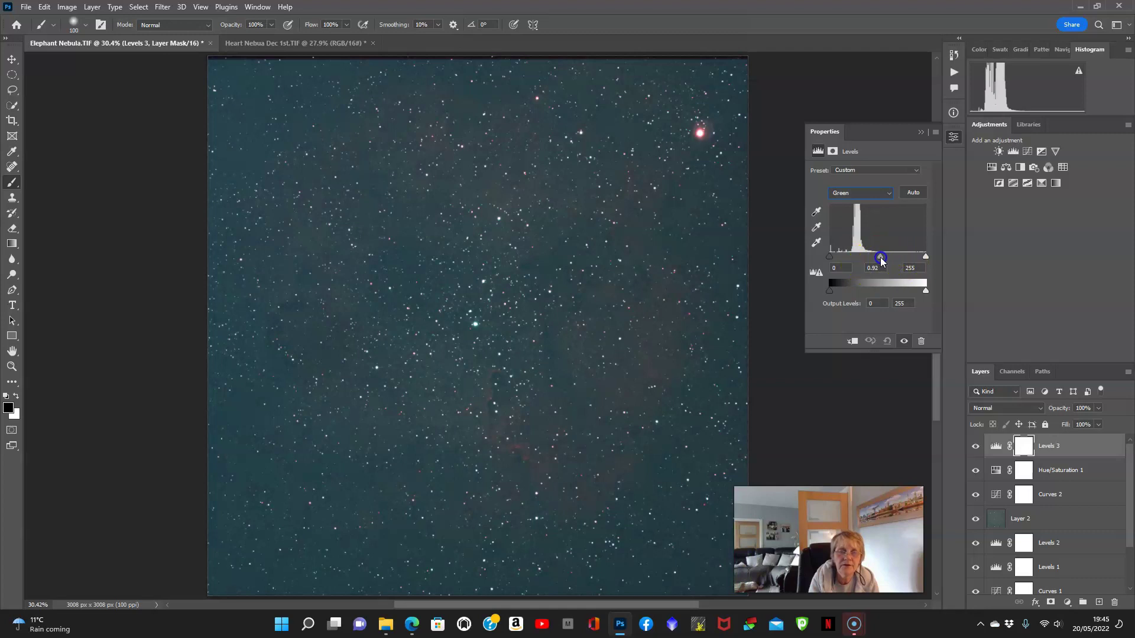
Step: In the Levels 3 adjustment's Blue channel, set the midtone input level to 0.96 and the white input level to 230
{"action": "left_click", "coordinate": [880, 194]}
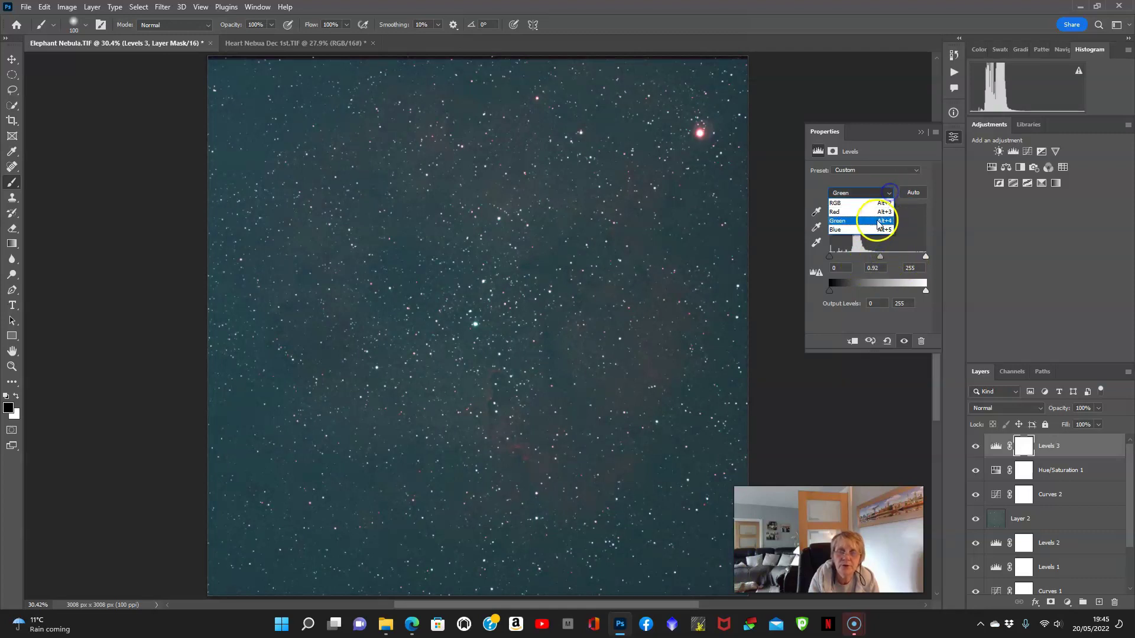
{"action": "left_click", "coordinate": [874, 230]}
{"action": "left_click_drag", "start_coordinate": [874, 254], "coordinate": [877, 256]}
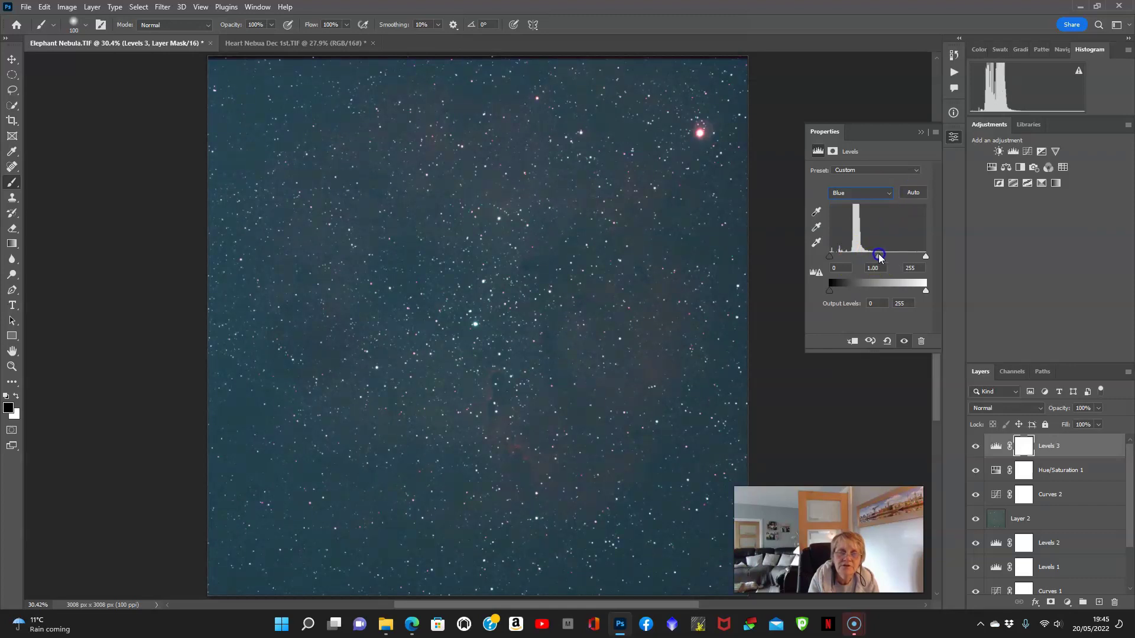
{"action": "mouse_move", "coordinate": [926, 257]}
{"action": "left_mouse_down"}
{"action": "mouse_move", "coordinate": [905, 261]}
{"action": "mouse_move", "coordinate": [916, 260]}
{"action": "left_mouse_up"}
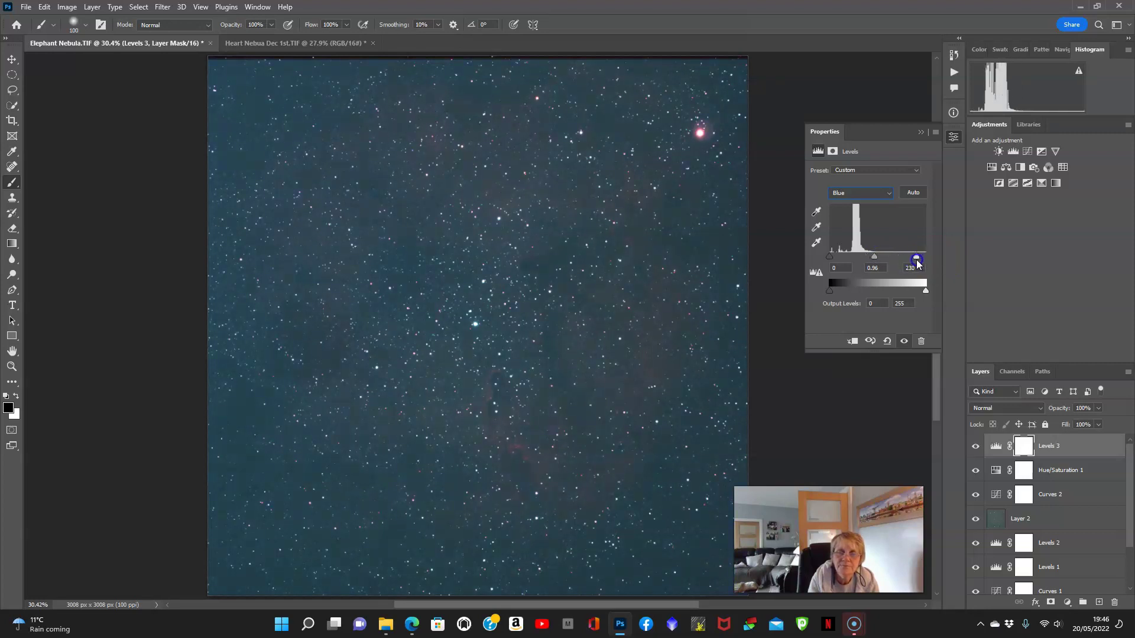
Step: Set the Red channel's white input level to 200 in the Levels 3 adjustment
{"action": "left_click", "coordinate": [889, 193]}
{"action": "left_click", "coordinate": [871, 208]}
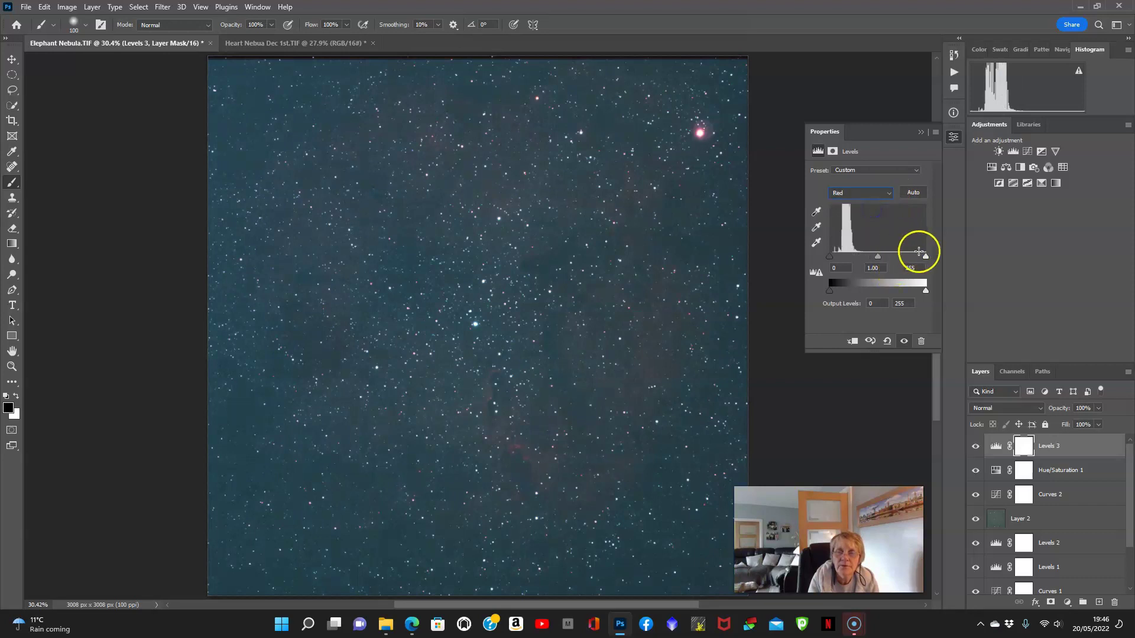
{"action": "mouse_move", "coordinate": [917, 257]}
{"action": "left_mouse_down"}
{"action": "mouse_move", "coordinate": [891, 261]}
{"action": "mouse_move", "coordinate": [904, 261]}
{"action": "left_mouse_up"}
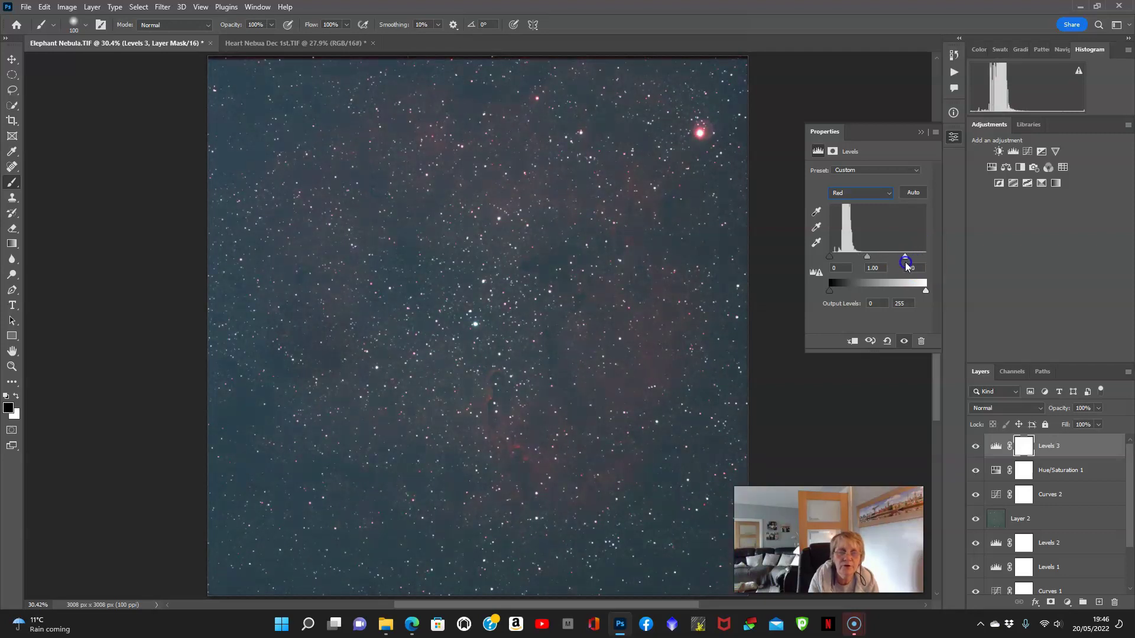
Step: Set the Levels 3 midtone input level to 0.75 for the Blue channel and 0.81 for the Green channel
{"action": "left_click", "coordinate": [888, 194]}
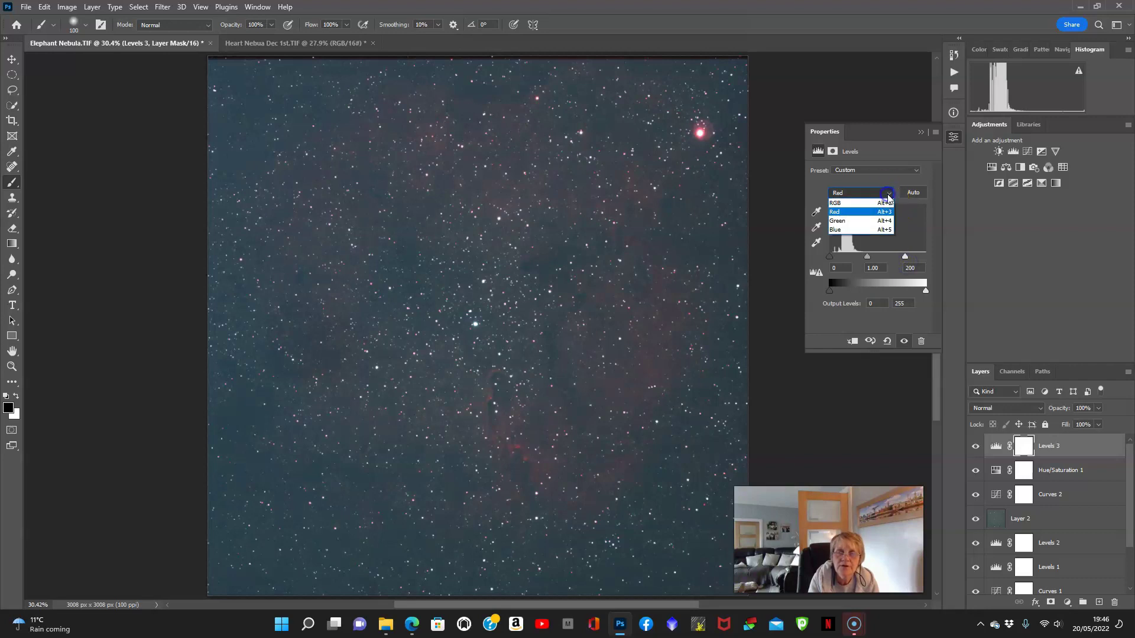
{"action": "left_click", "coordinate": [864, 230]}
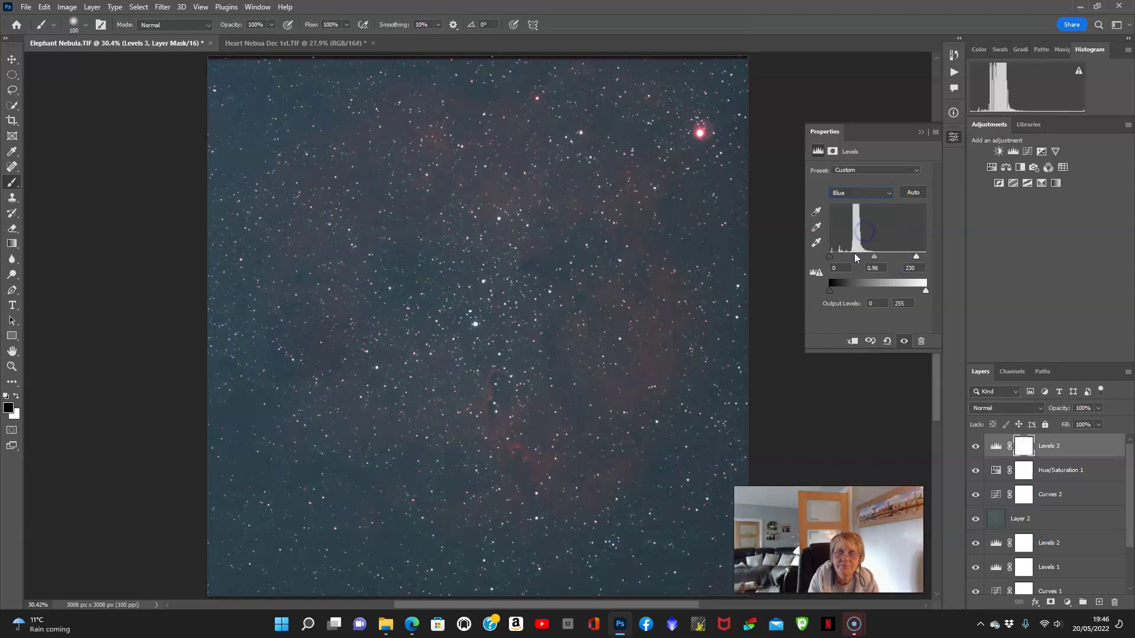
{"action": "left_click_drag", "start_coordinate": [875, 259], "coordinate": [881, 259]}
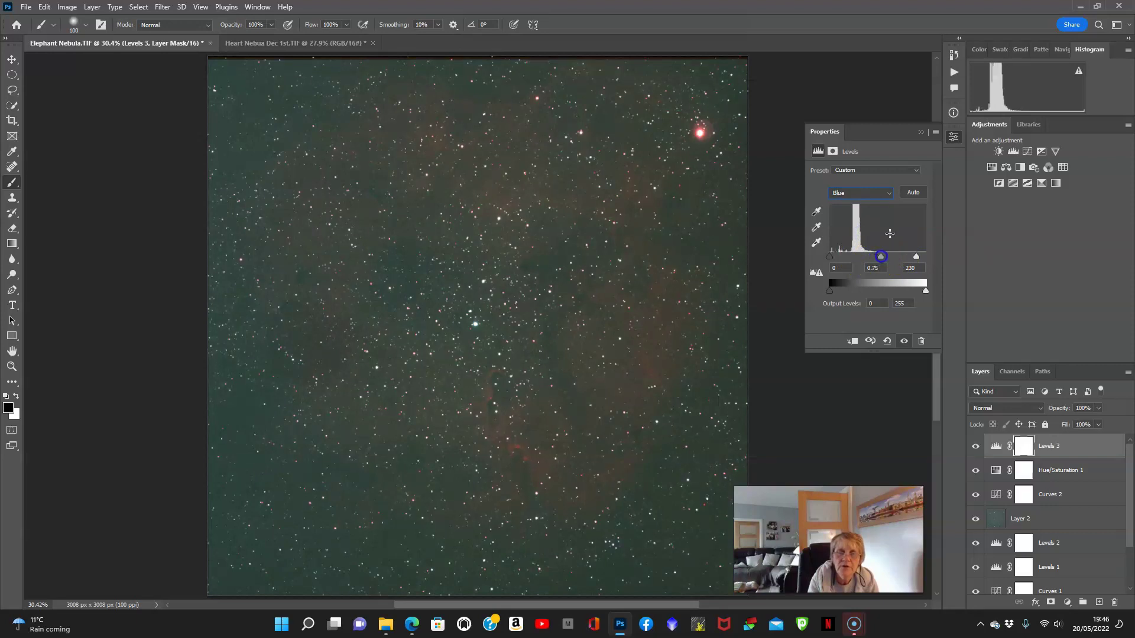
{"action": "left_click", "coordinate": [882, 192]}
{"action": "left_click", "coordinate": [871, 221]}
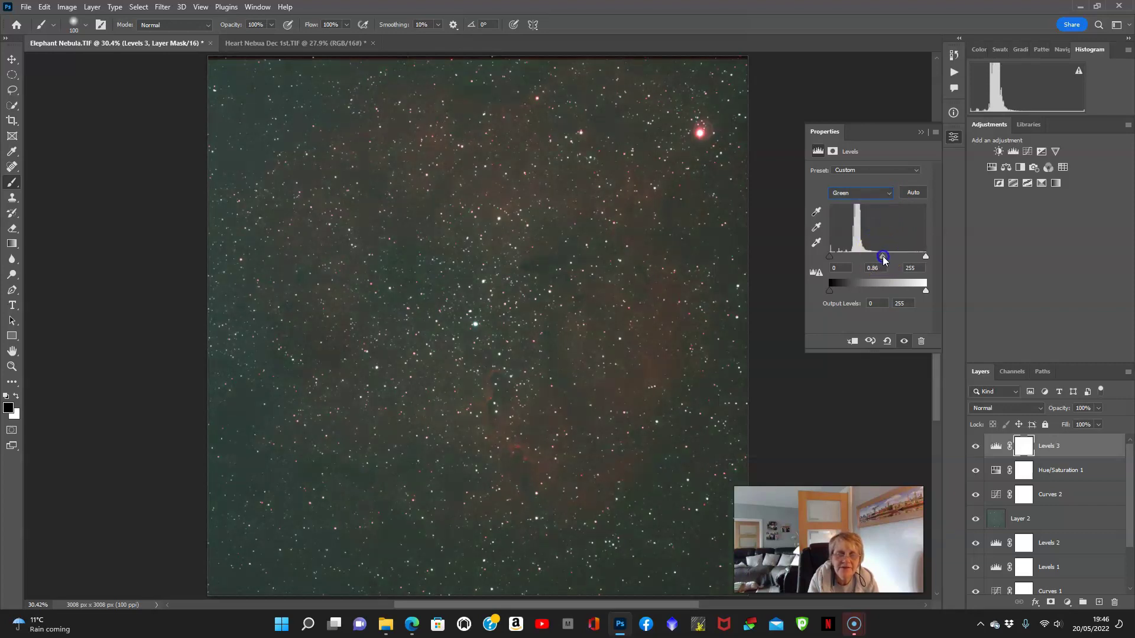
{"action": "left_click_drag", "start_coordinate": [882, 259], "coordinate": [884, 254]}
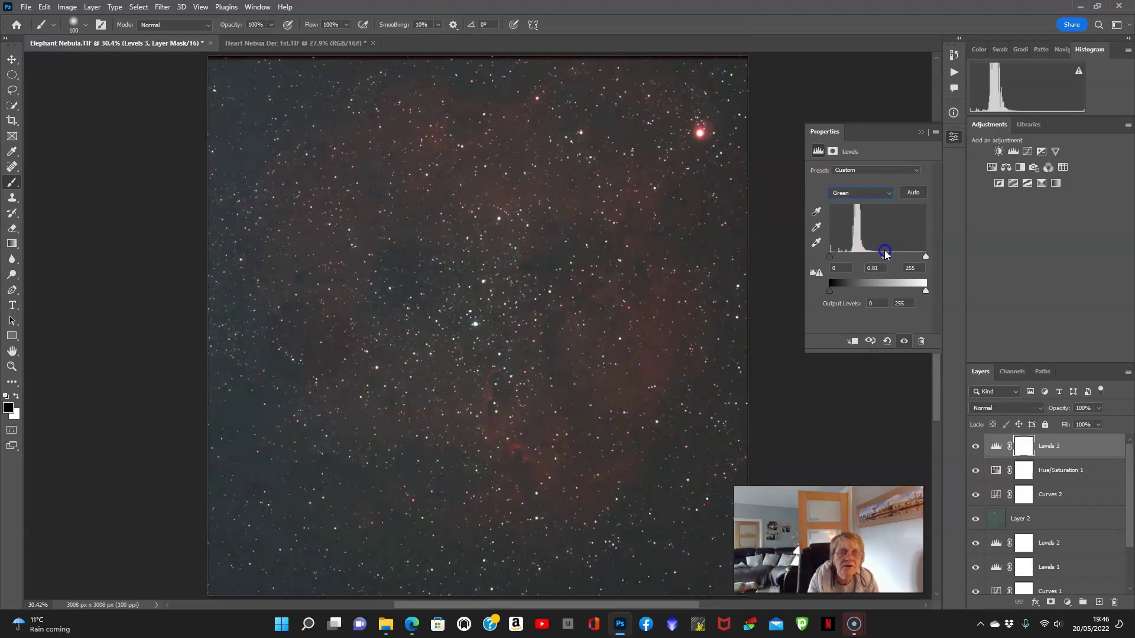
{"action": "left_click", "coordinate": [920, 133]}
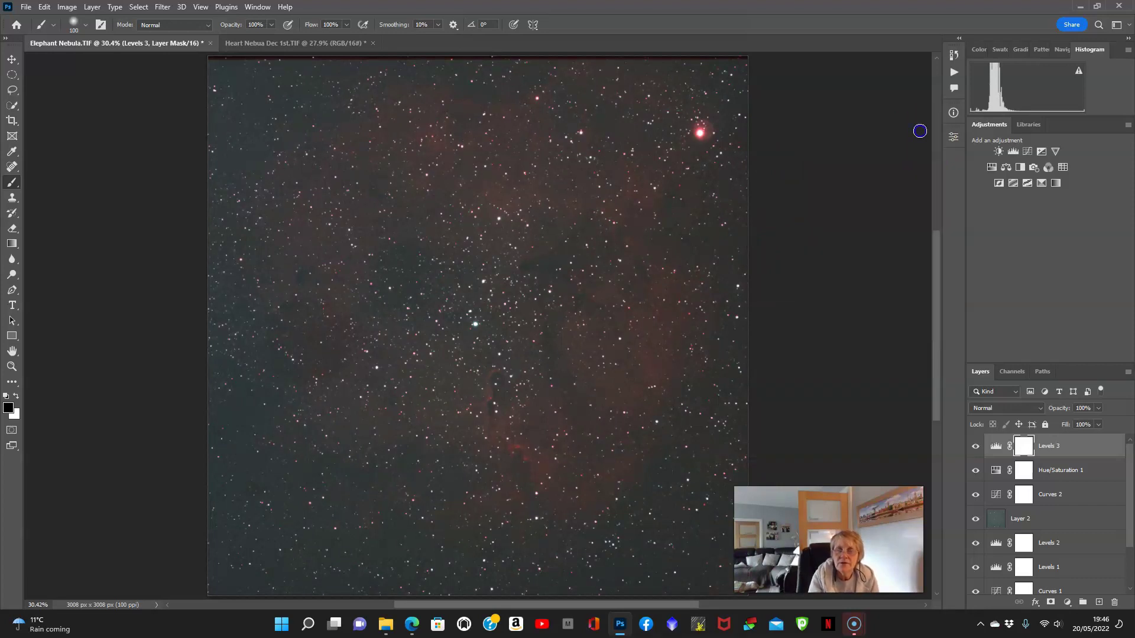
Step: Merge all visible layers and crop the thin dark strip off the image's top edge
{"action": "right_click", "coordinate": [1055, 447]}
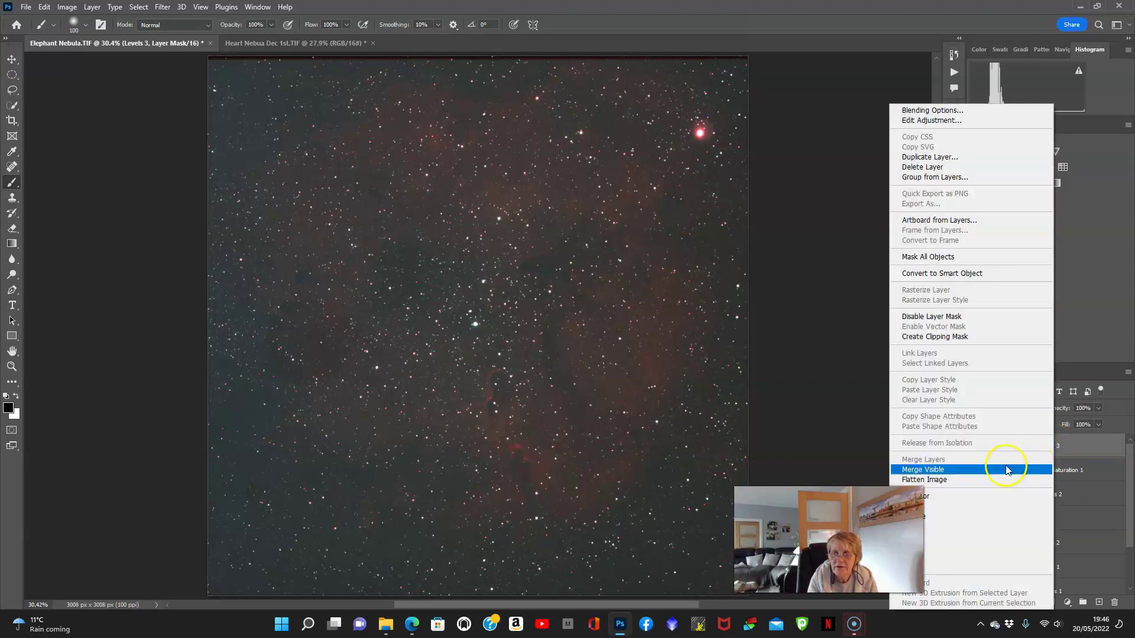
{"action": "left_click", "coordinate": [1003, 470]}
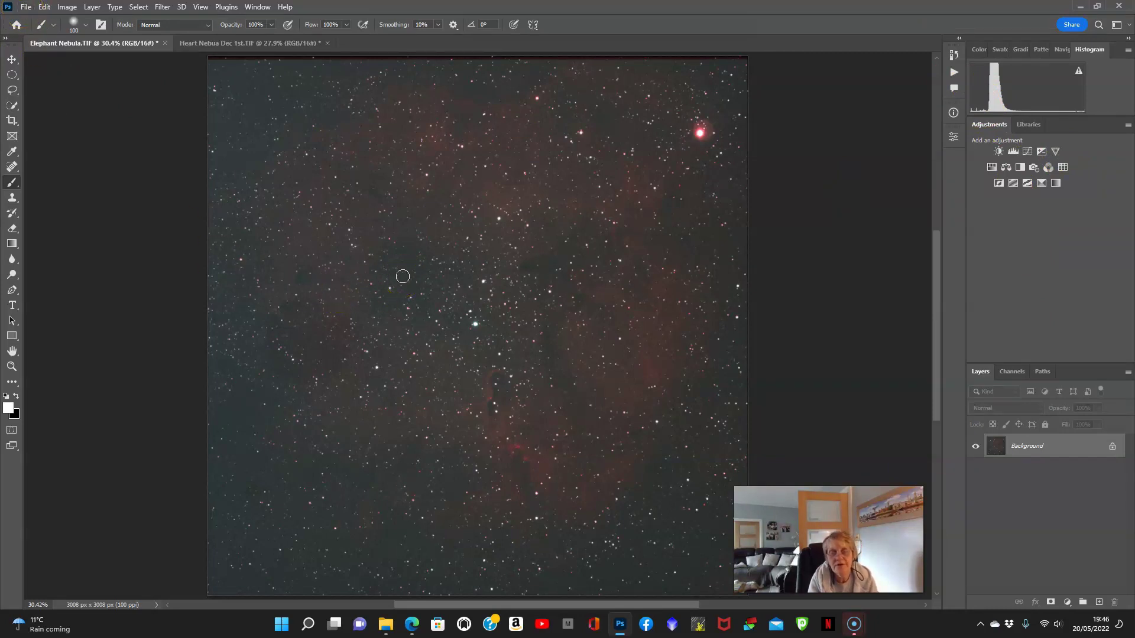
{"action": "left_click", "coordinate": [13, 120]}
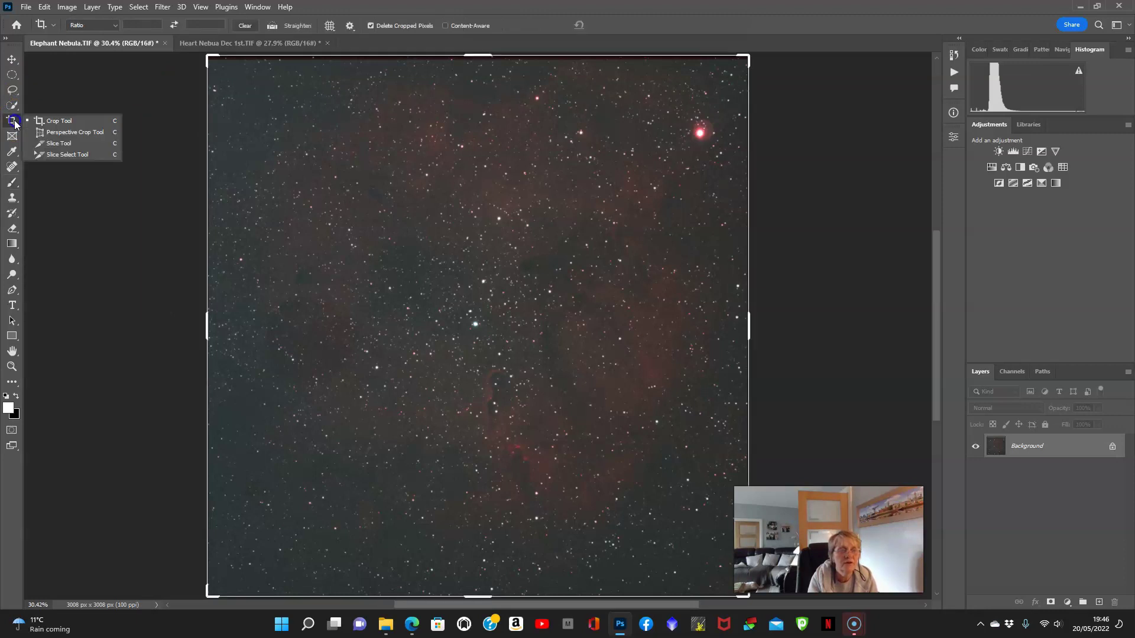
{"action": "left_click_drag", "start_coordinate": [475, 55], "coordinate": [473, 59]}
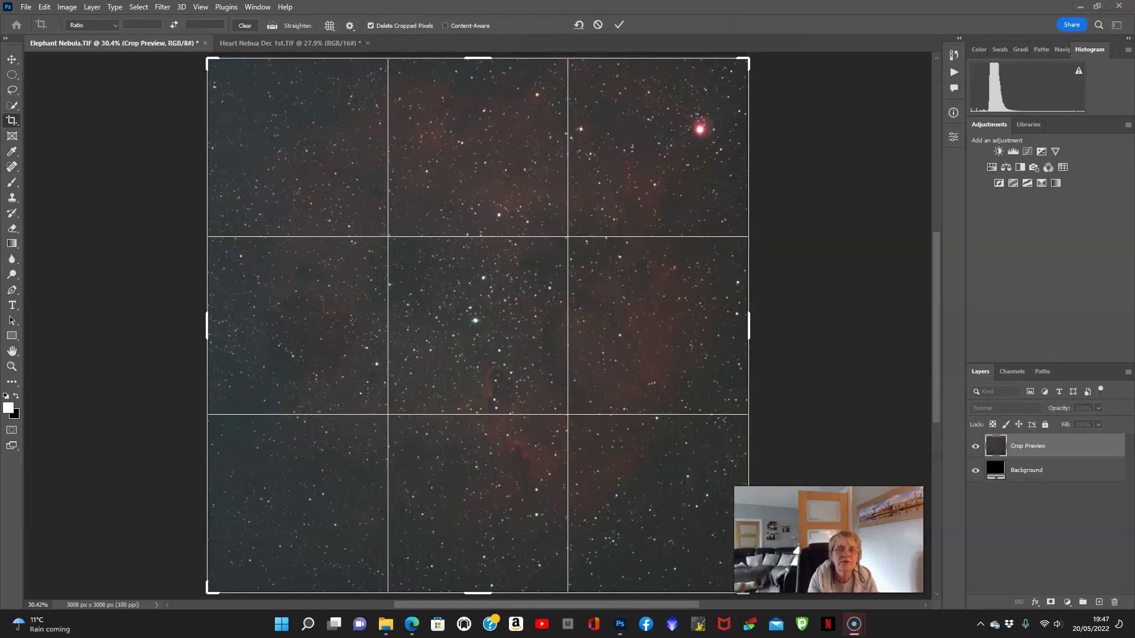
{"action": "left_click", "coordinate": [617, 24]}
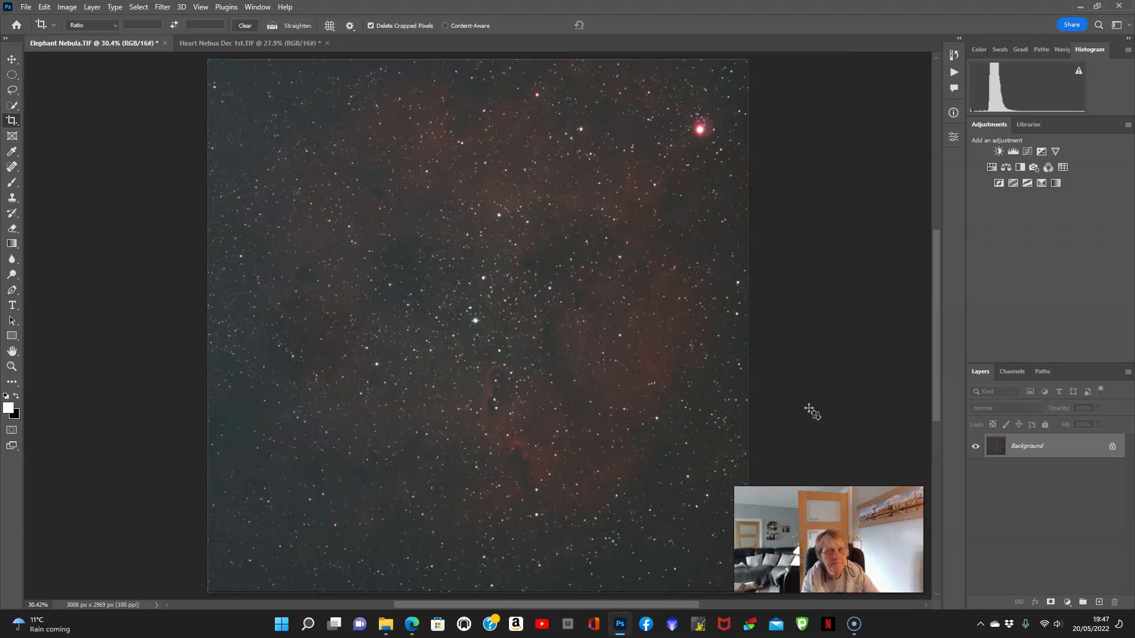
Step: Duplicate the Background layer and run the Space Noise Reduction action from Astronomy Tools on the copy
{"action": "left_click", "coordinate": [12, 366]}
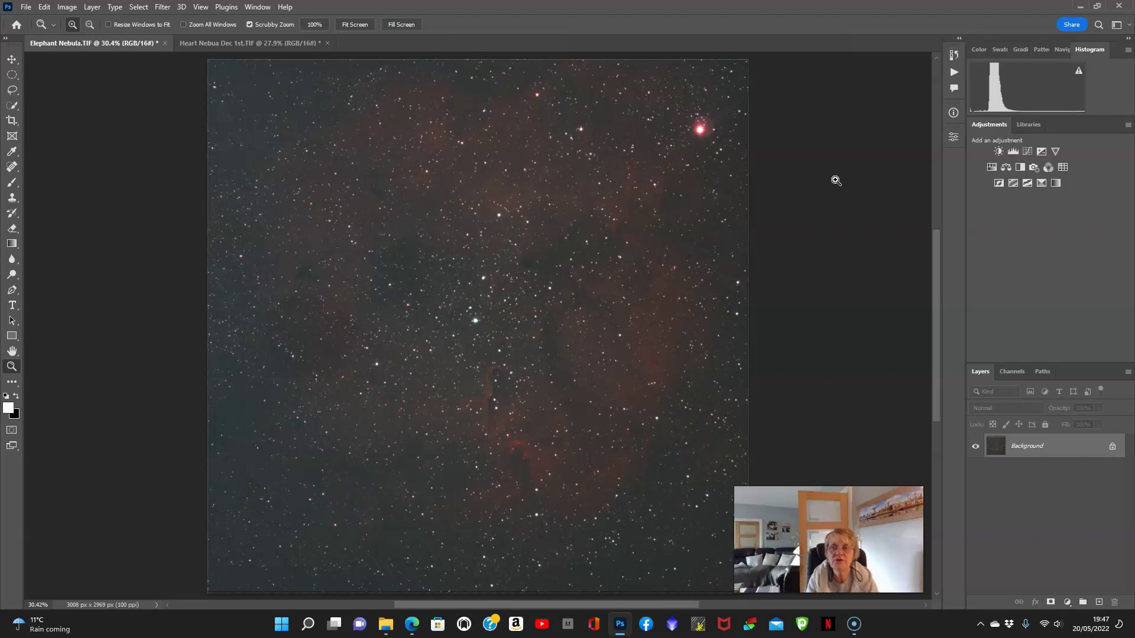
{"action": "left_click", "coordinate": [953, 71]}
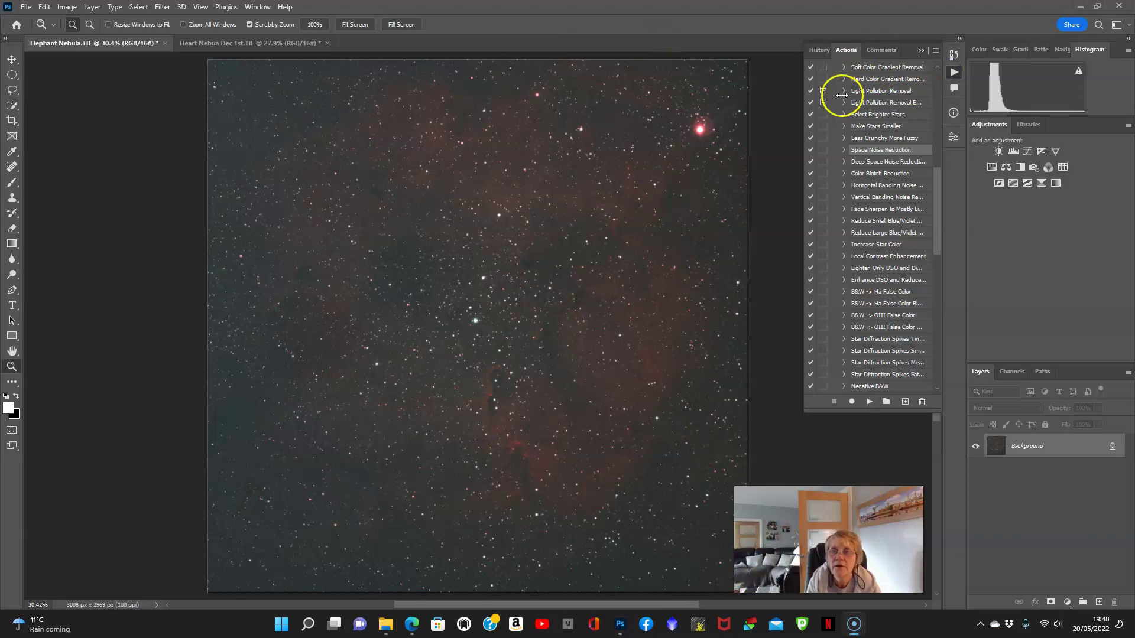
{"action": "left_click", "coordinate": [939, 190]}
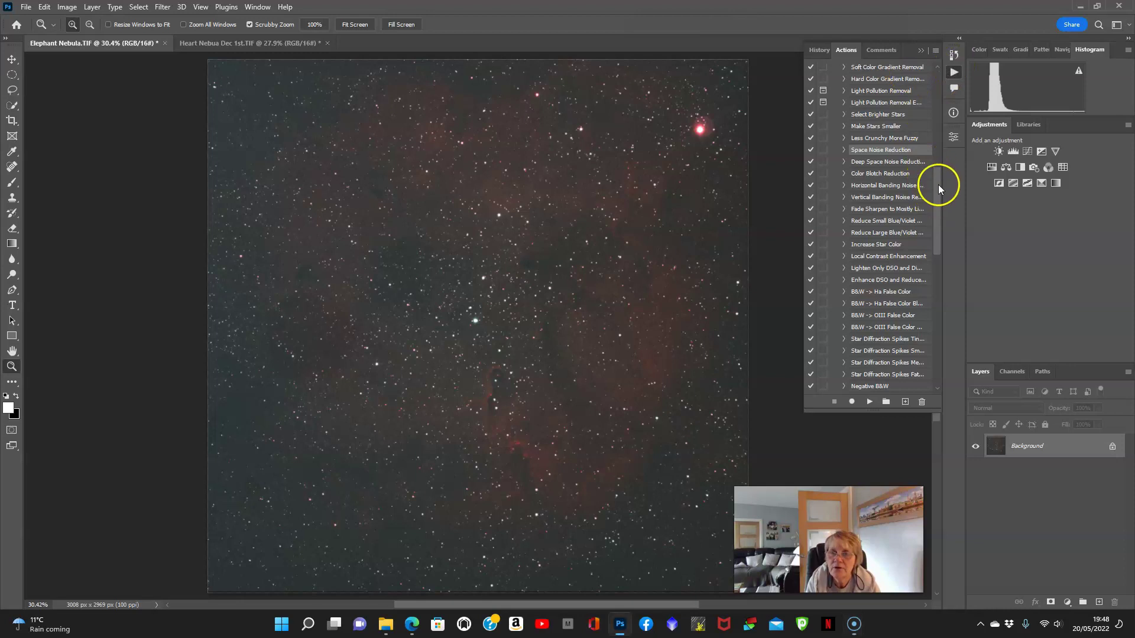
{"action": "mouse_move", "coordinate": [938, 190]}
{"action": "left_mouse_down"}
{"action": "mouse_move", "coordinate": [936, 112]}
{"action": "mouse_move", "coordinate": [935, 122]}
{"action": "left_mouse_up"}
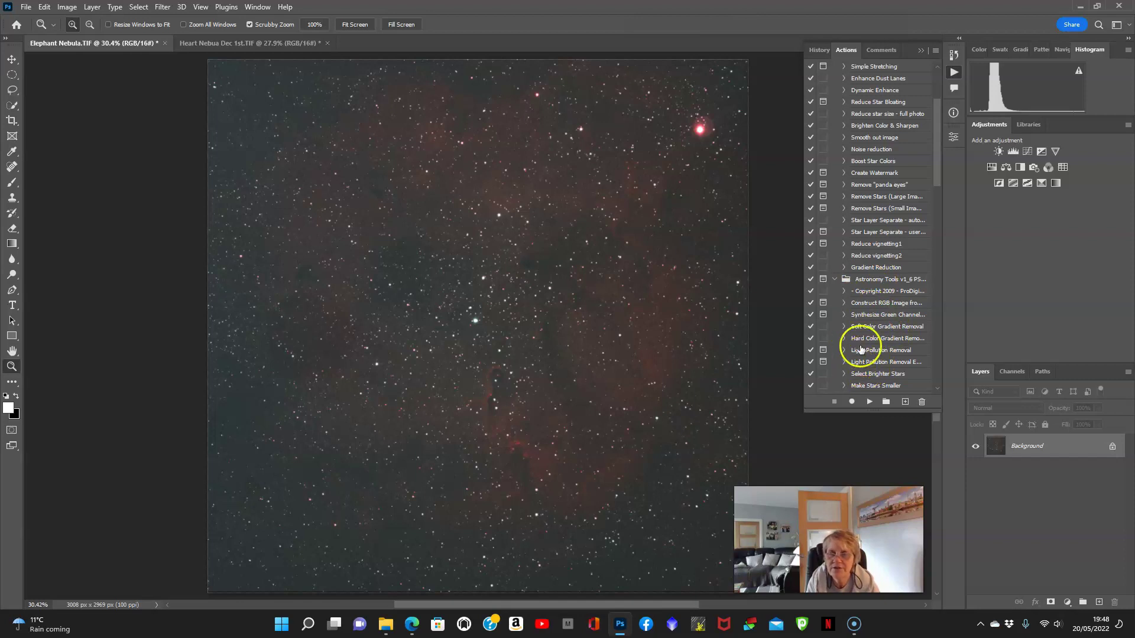
{"action": "left_click_drag", "start_coordinate": [937, 165], "coordinate": [944, 133]}
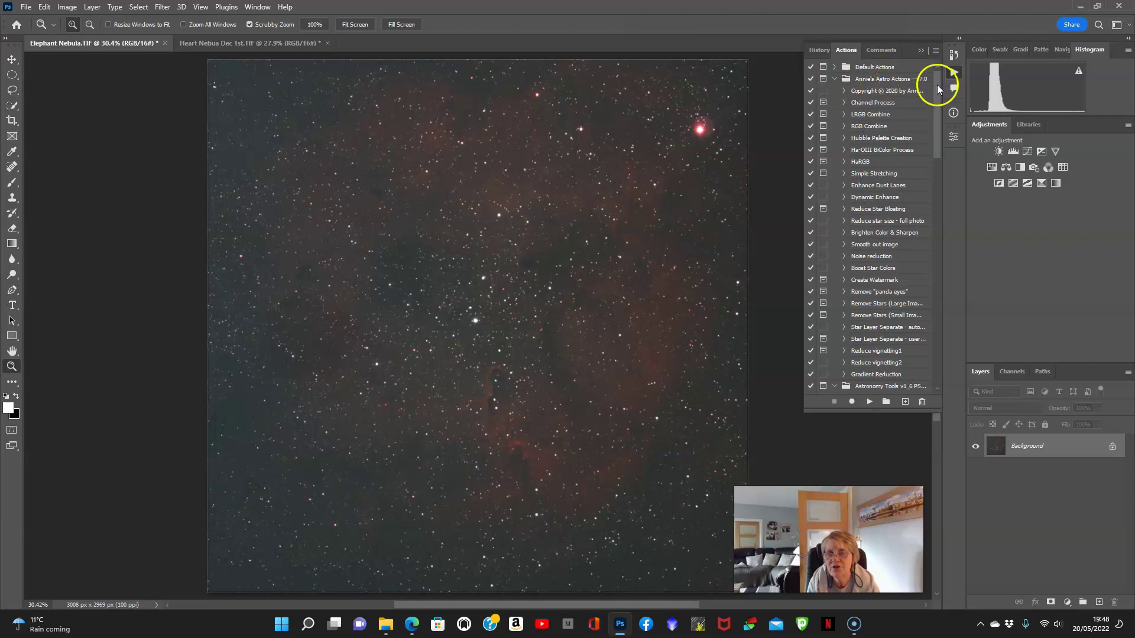
{"action": "left_click_drag", "start_coordinate": [937, 83], "coordinate": [938, 155]}
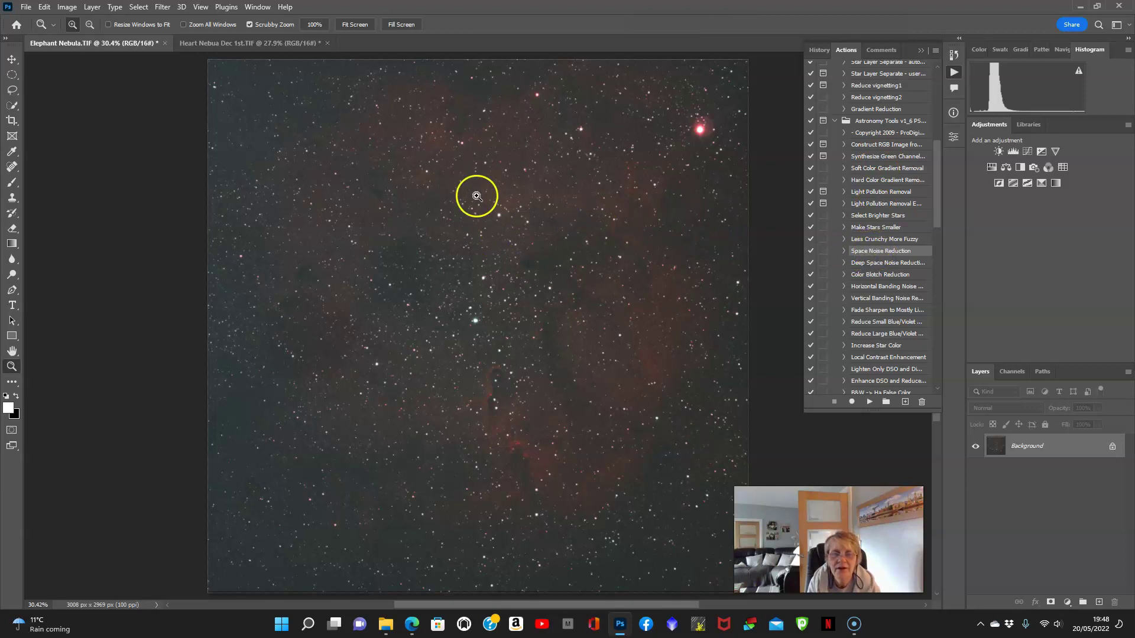
{"action": "left_click_drag", "start_coordinate": [476, 196], "coordinate": [579, 256]}
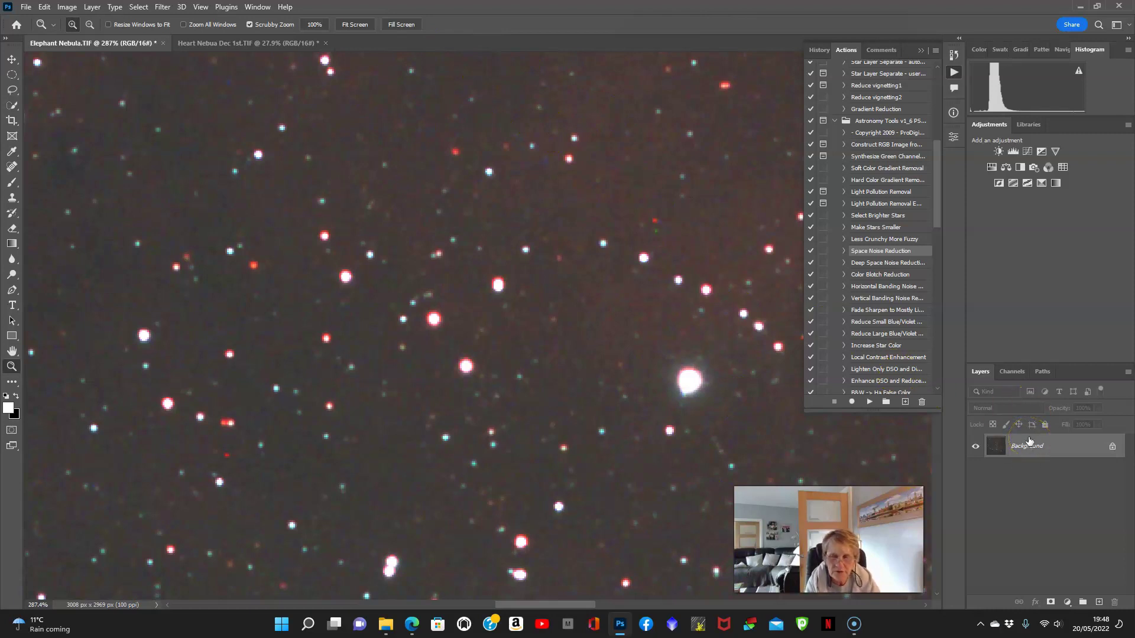
{"action": "key", "text": "ctrl+j"}
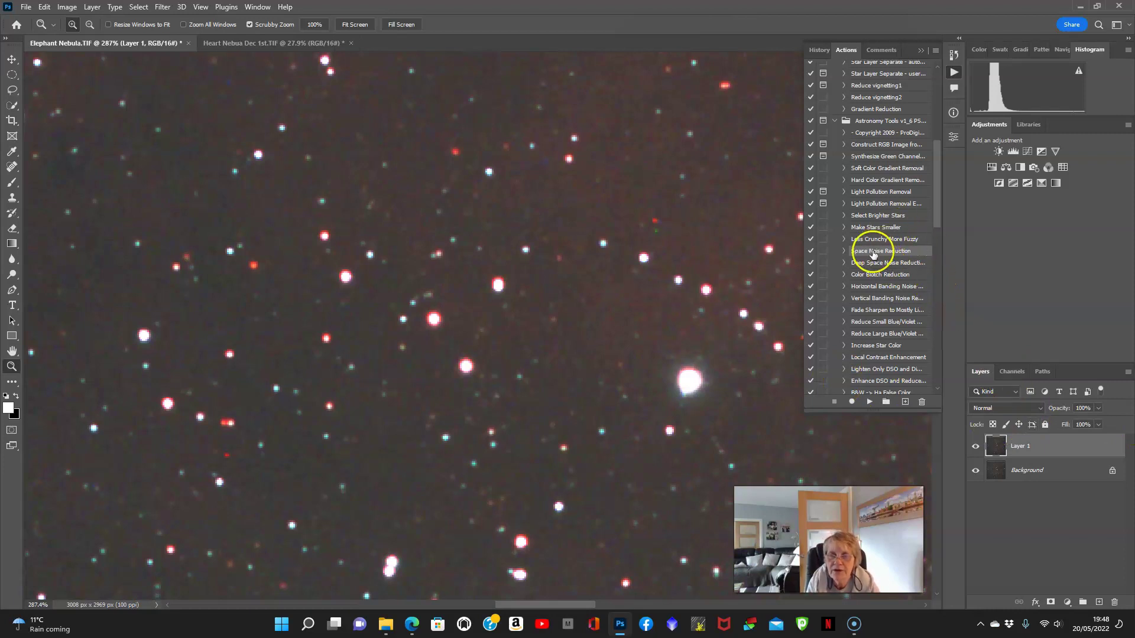
{"action": "left_click", "coordinate": [869, 401]}
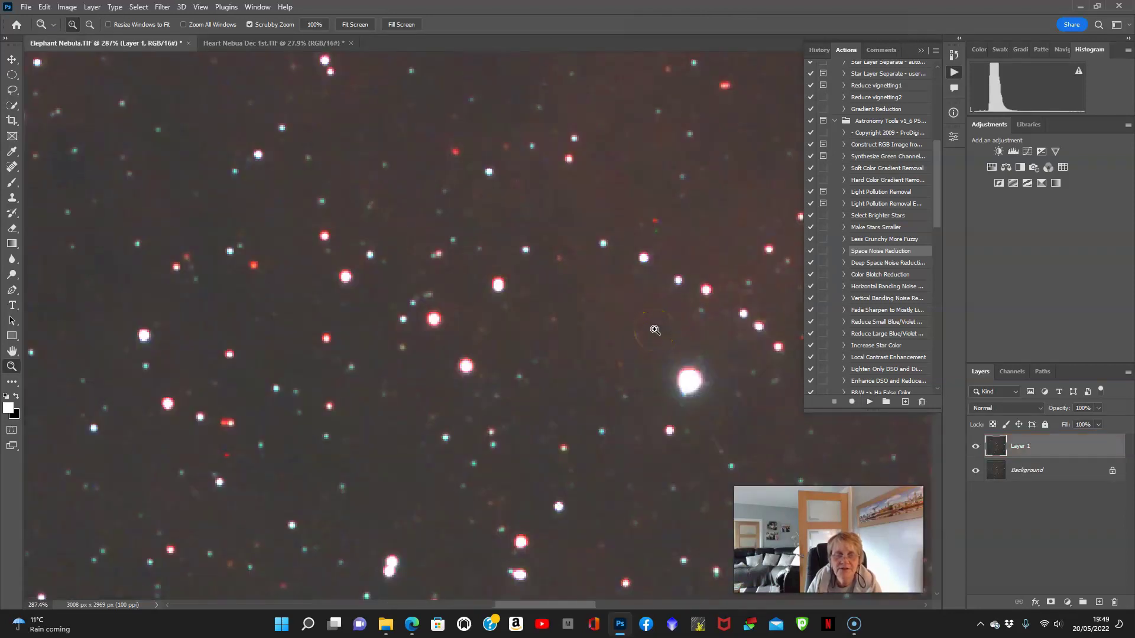
Step: Compare the zoomed-in image with and without the noise-reduced layer, then fit the whole image on screen
{"action": "left_click", "coordinate": [975, 447]}
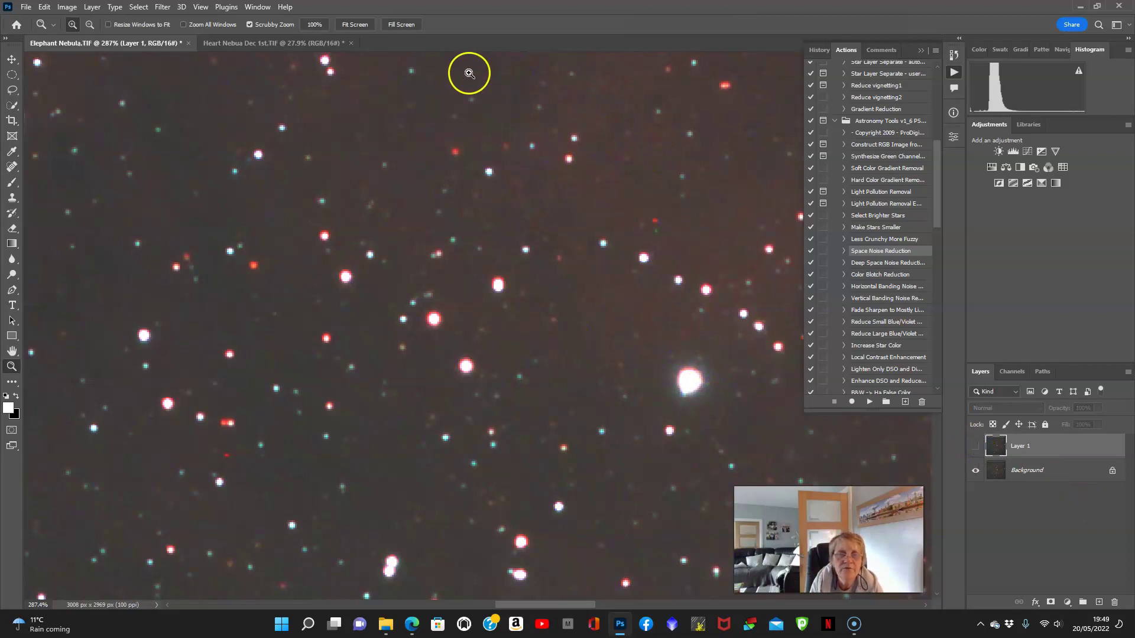
{"action": "left_click", "coordinate": [974, 449]}
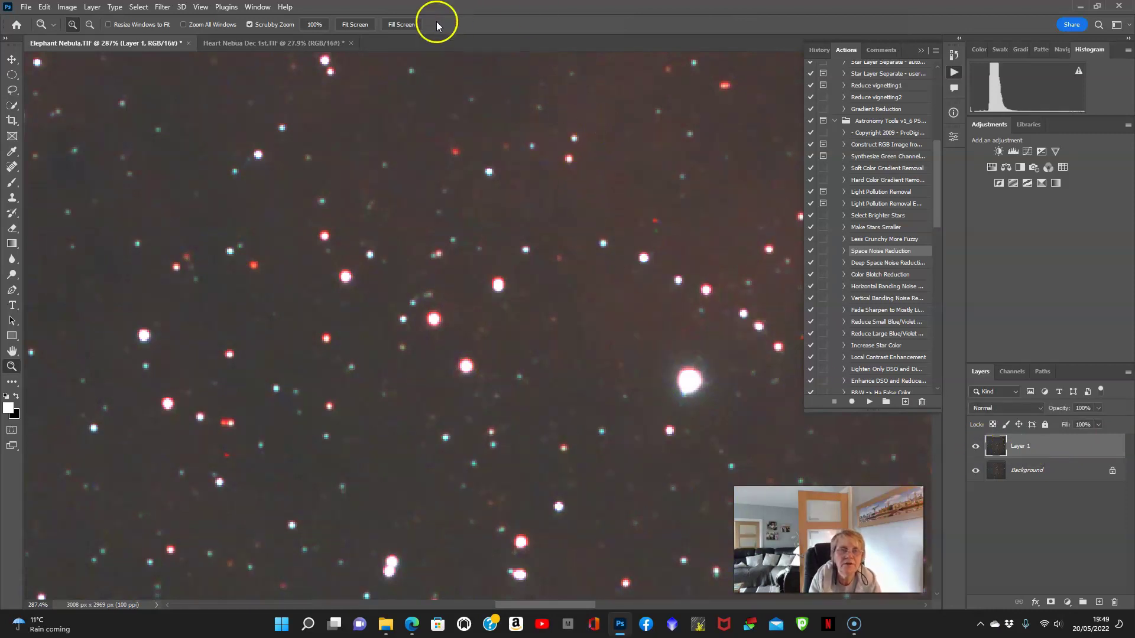
{"action": "left_click", "coordinate": [348, 25]}
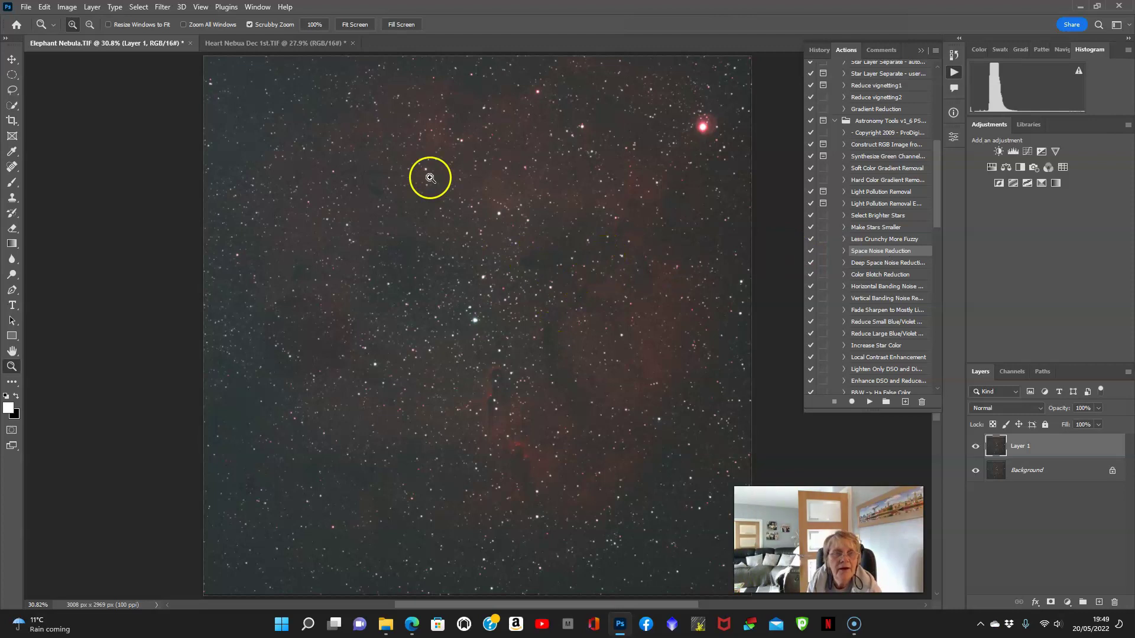
Step: Open the Camera Raw filter on Layer 1 and set Exposure to +0.40 and Contrast to +21
{"action": "left_click", "coordinate": [165, 7]}
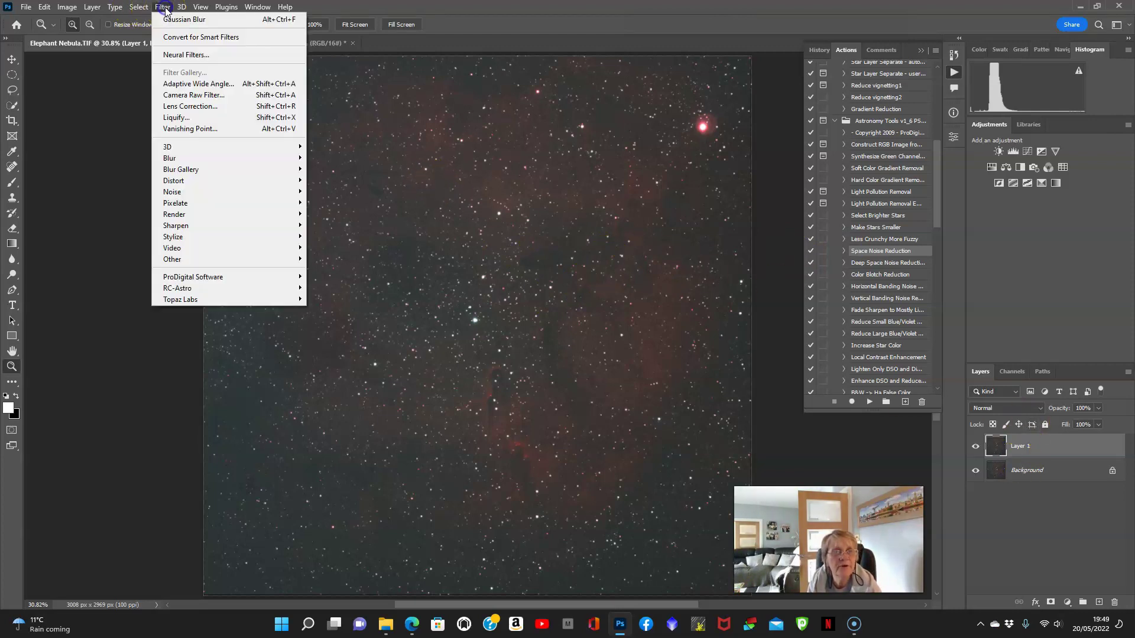
{"action": "left_click", "coordinate": [197, 100]}
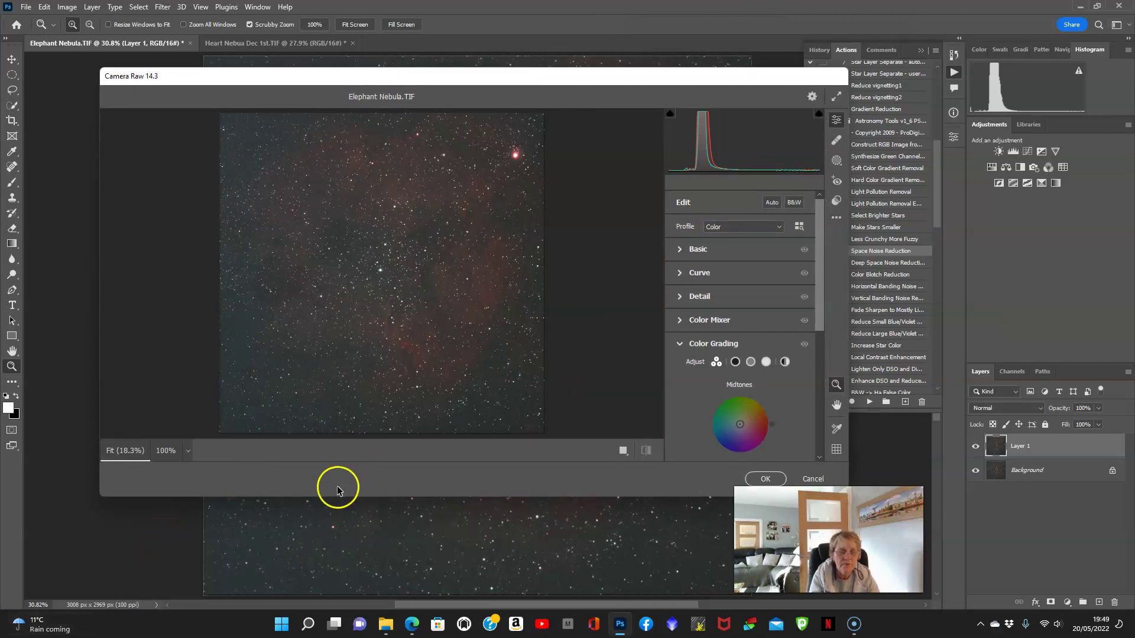
{"action": "left_click_drag", "start_coordinate": [330, 496], "coordinate": [327, 553]}
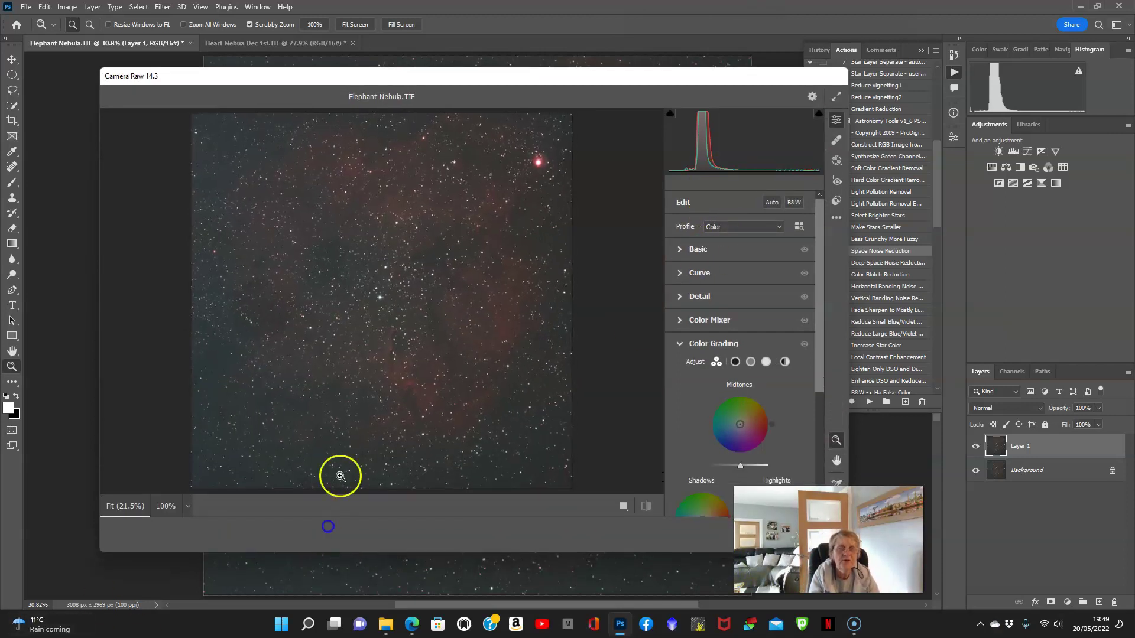
{"action": "left_click", "coordinate": [680, 251]}
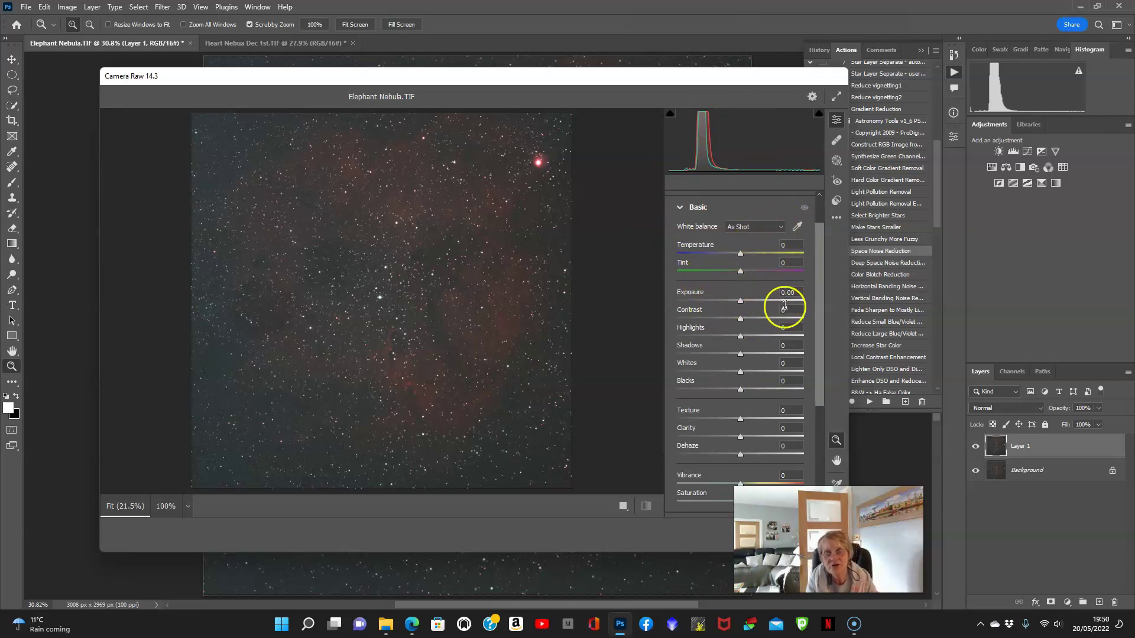
{"action": "left_click", "coordinate": [740, 302]}
{"action": "left_click_drag", "start_coordinate": [740, 303], "coordinate": [746, 305]}
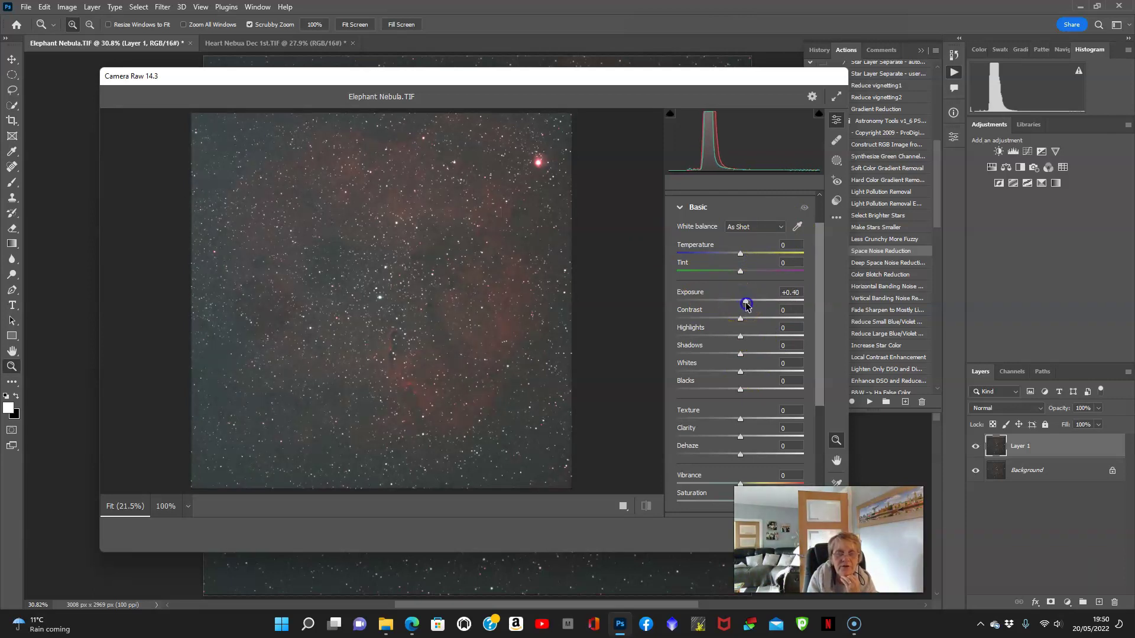
{"action": "left_click", "coordinate": [748, 323]}
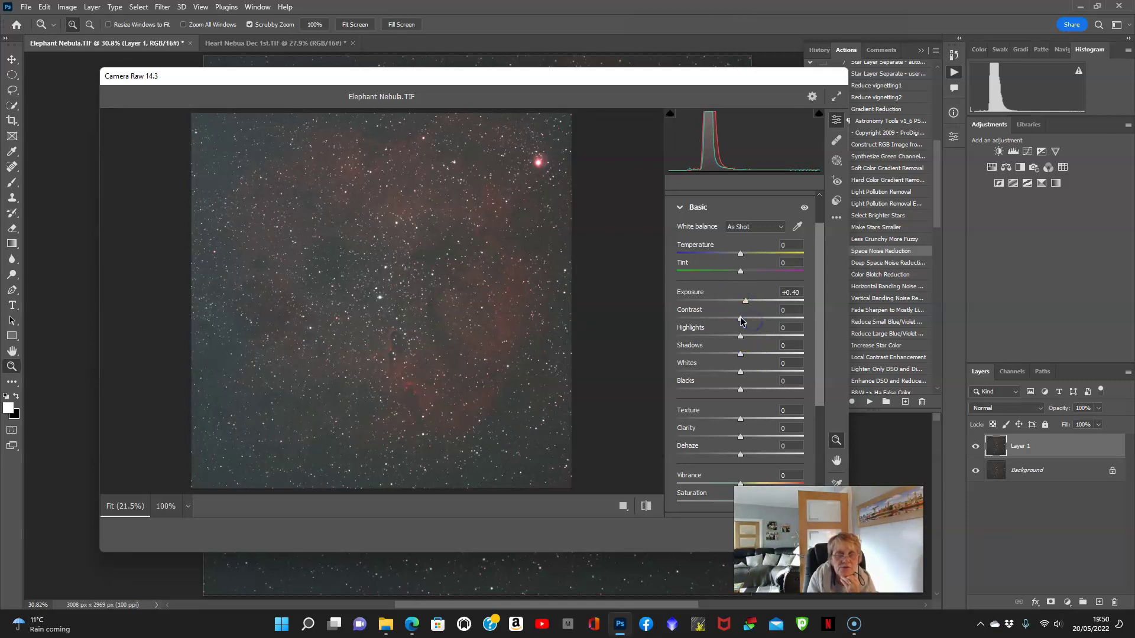
{"action": "mouse_move", "coordinate": [742, 321]}
{"action": "left_mouse_down"}
{"action": "mouse_move", "coordinate": [819, 314]}
{"action": "mouse_move", "coordinate": [751, 319]}
{"action": "left_mouse_up"}
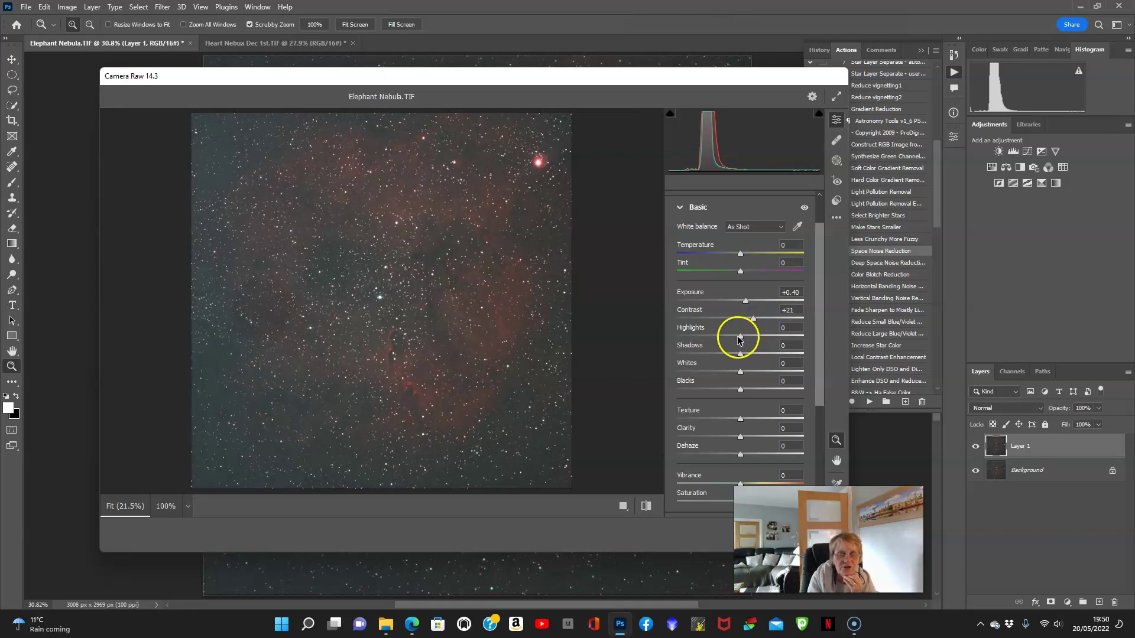
Step: Lower Highlights to -42 and Whites to -18 in the Basic adjustments
{"action": "left_click_drag", "start_coordinate": [739, 339], "coordinate": [704, 335]}
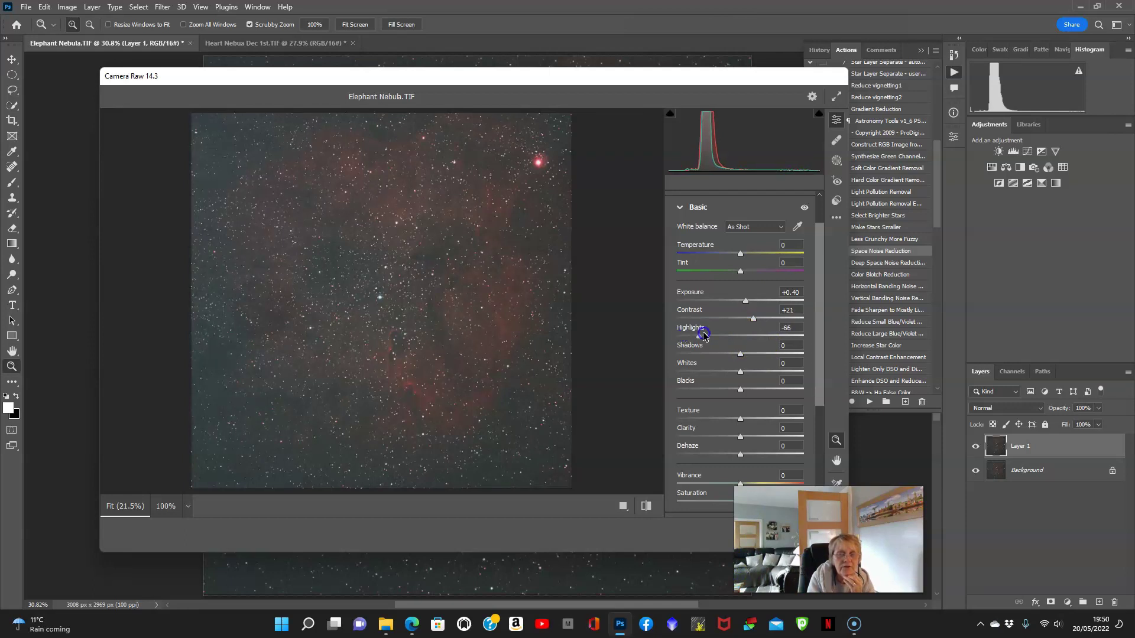
{"action": "left_click", "coordinate": [740, 373]}
{"action": "mouse_move", "coordinate": [740, 372]}
{"action": "left_mouse_down"}
{"action": "mouse_move", "coordinate": [710, 373]}
{"action": "mouse_move", "coordinate": [731, 372]}
{"action": "left_mouse_up"}
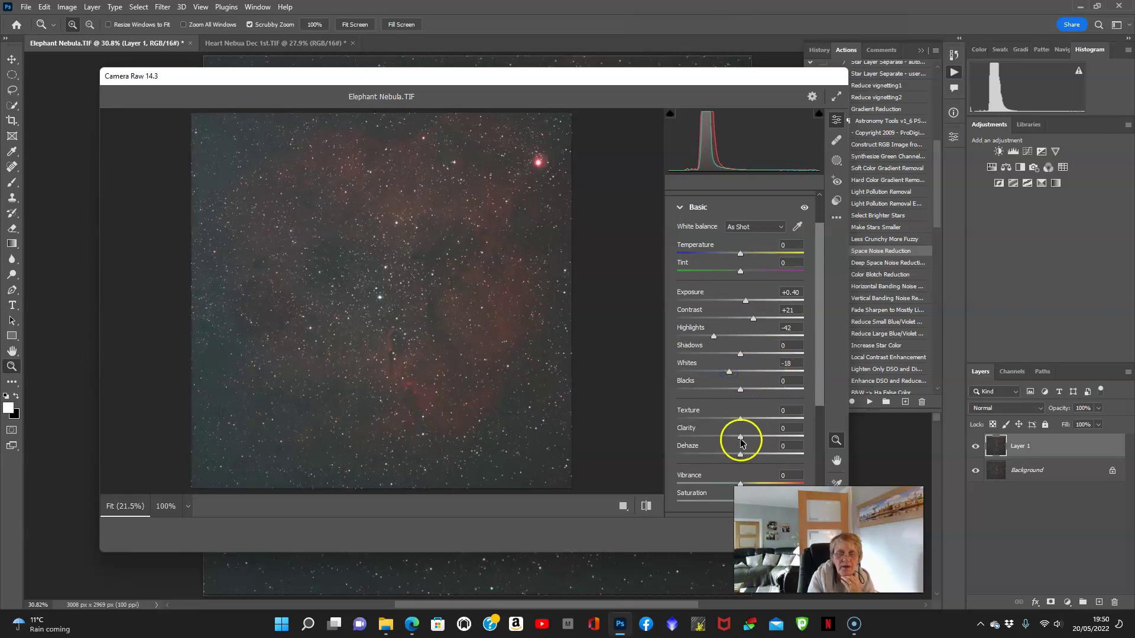
Step: Raise Clarity to +35 and Saturation to +7 in the Basic adjustments
{"action": "left_click_drag", "start_coordinate": [740, 436], "coordinate": [763, 438]}
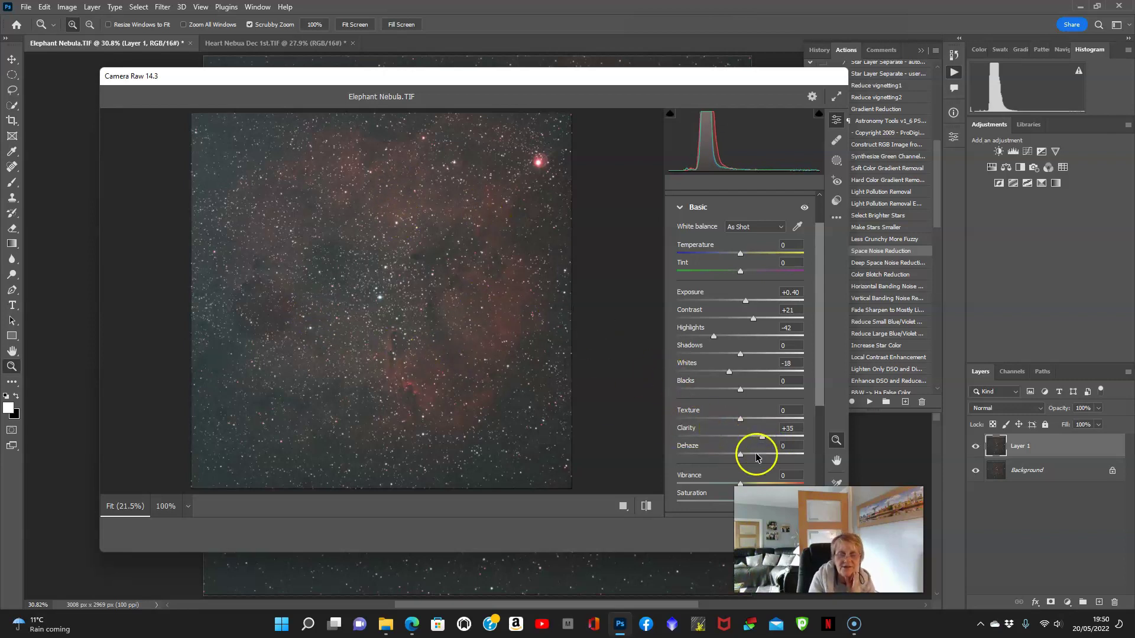
{"action": "left_click_drag", "start_coordinate": [821, 392], "coordinate": [818, 456]}
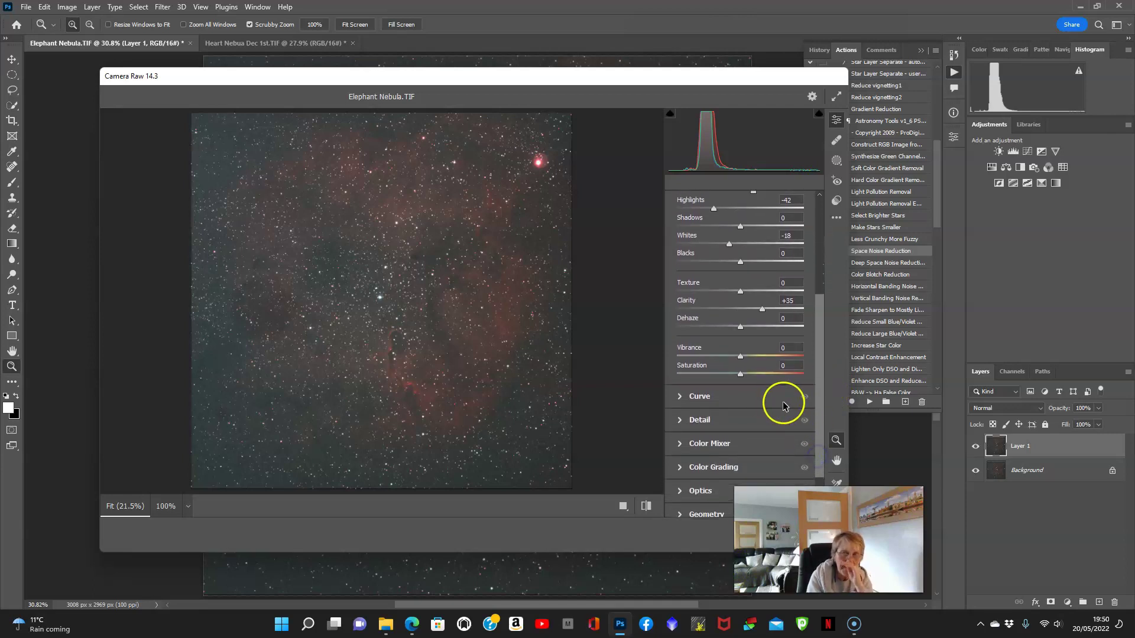
{"action": "mouse_move", "coordinate": [739, 374]}
{"action": "left_mouse_down"}
{"action": "mouse_move", "coordinate": [765, 375]}
{"action": "mouse_move", "coordinate": [745, 381]}
{"action": "left_mouse_up"}
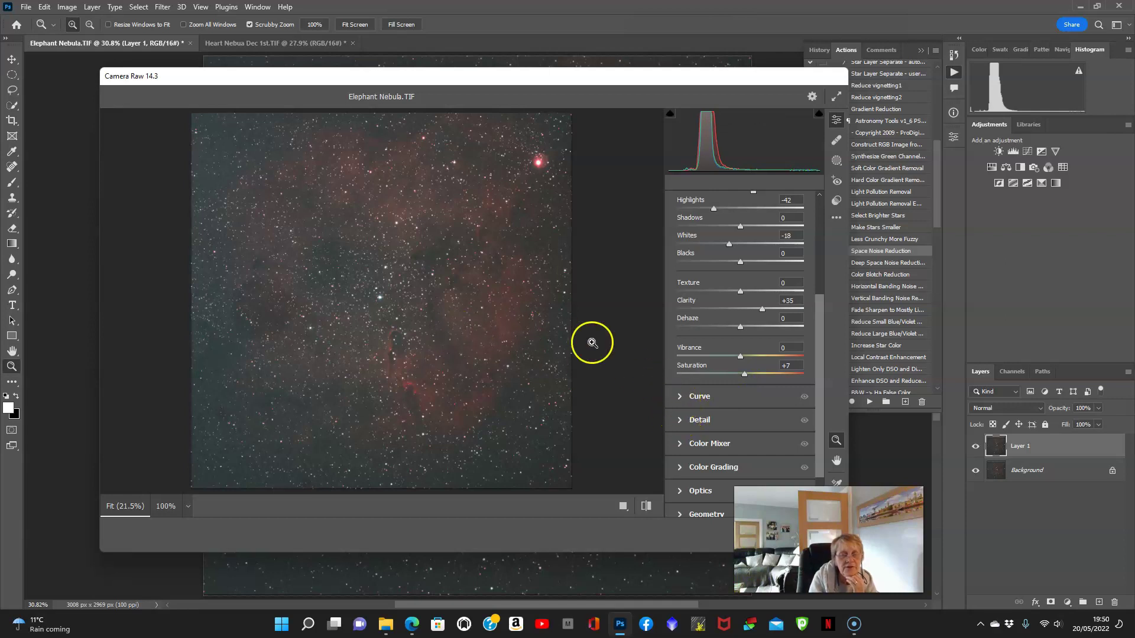
Step: Set Noise Reduction to 11 and Color Noise Reduction to 56 in the Detail adjustments
{"action": "left_click", "coordinate": [681, 421]}
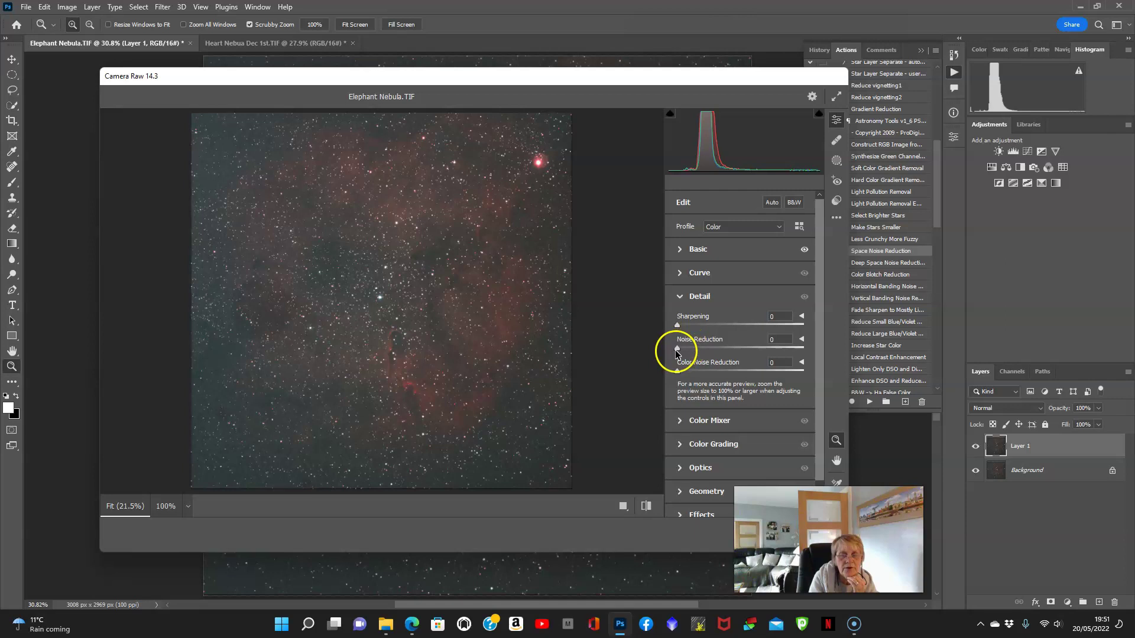
{"action": "left_click_drag", "start_coordinate": [677, 350], "coordinate": [684, 351]}
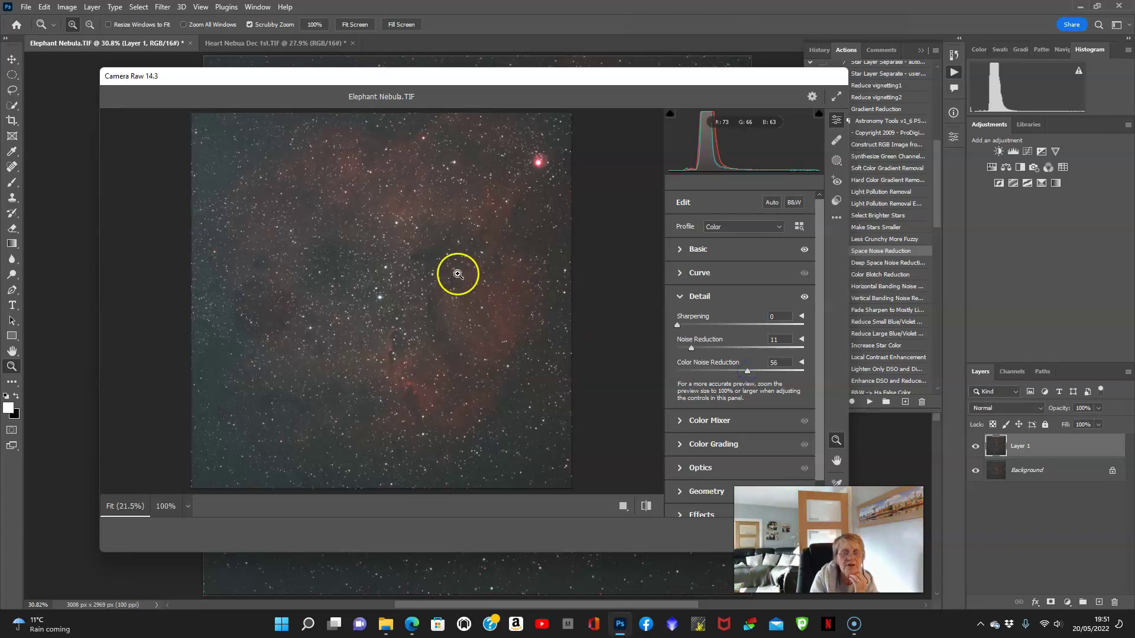
{"action": "left_click", "coordinate": [410, 274]}
{"action": "left_click_drag", "start_coordinate": [490, 321], "coordinate": [418, 319]}
{"action": "left_click_drag", "start_coordinate": [436, 271], "coordinate": [435, 299]}
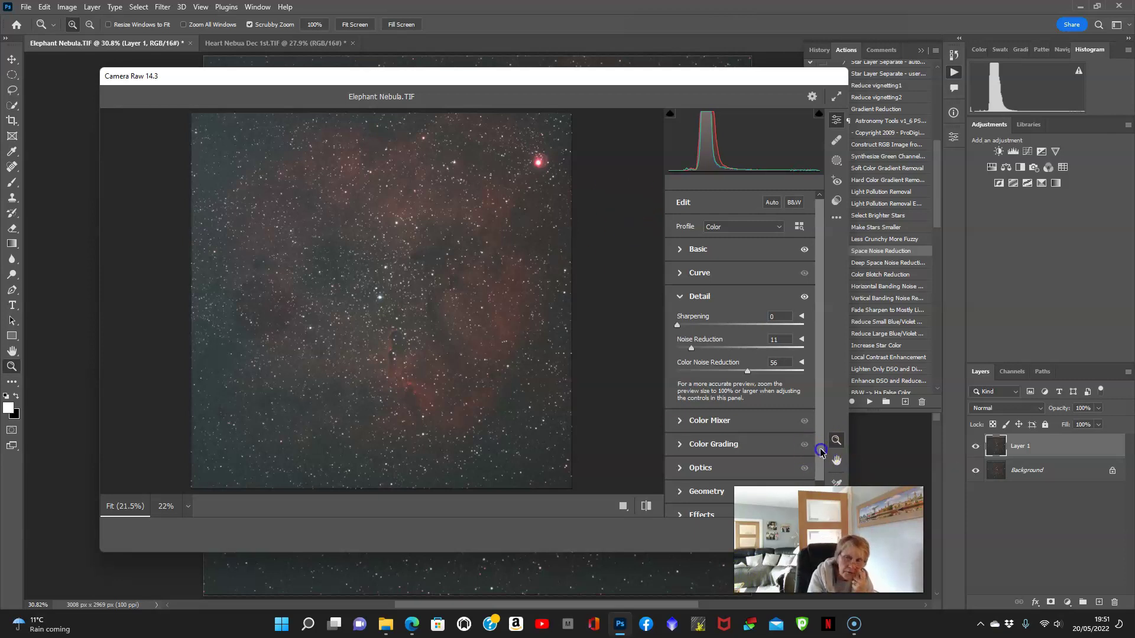
{"action": "left_click_drag", "start_coordinate": [820, 448], "coordinate": [818, 482]}
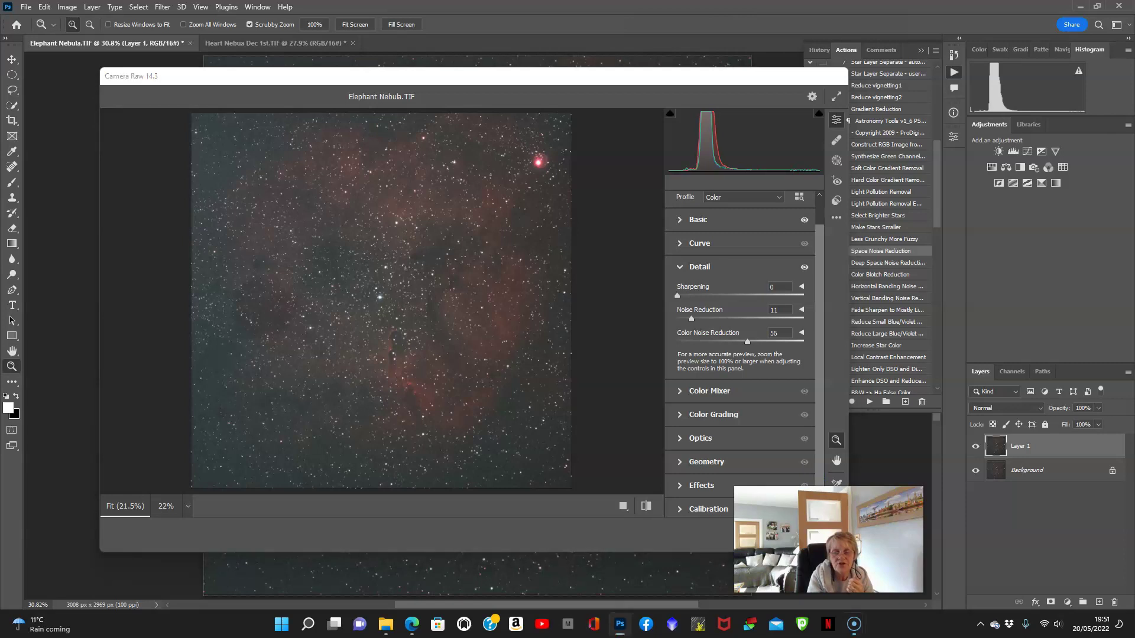
{"action": "left_click", "coordinate": [828, 536]}
{"action": "left_click_drag", "start_coordinate": [828, 536], "coordinate": [1030, 537]}
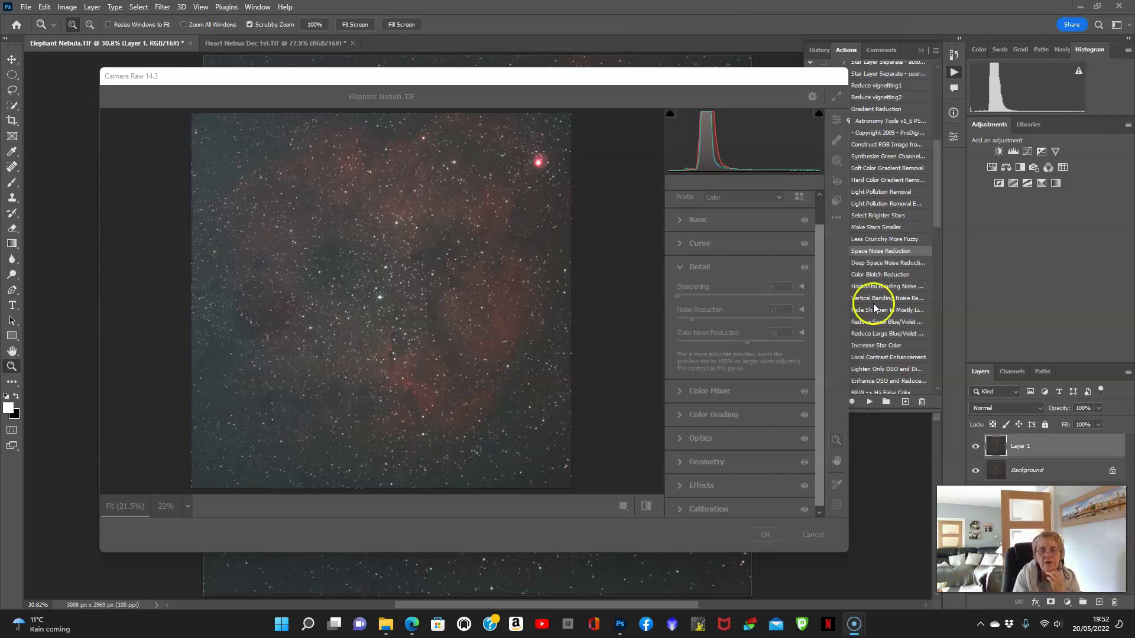
{"action": "left_click_drag", "start_coordinate": [821, 293], "coordinate": [824, 265]}
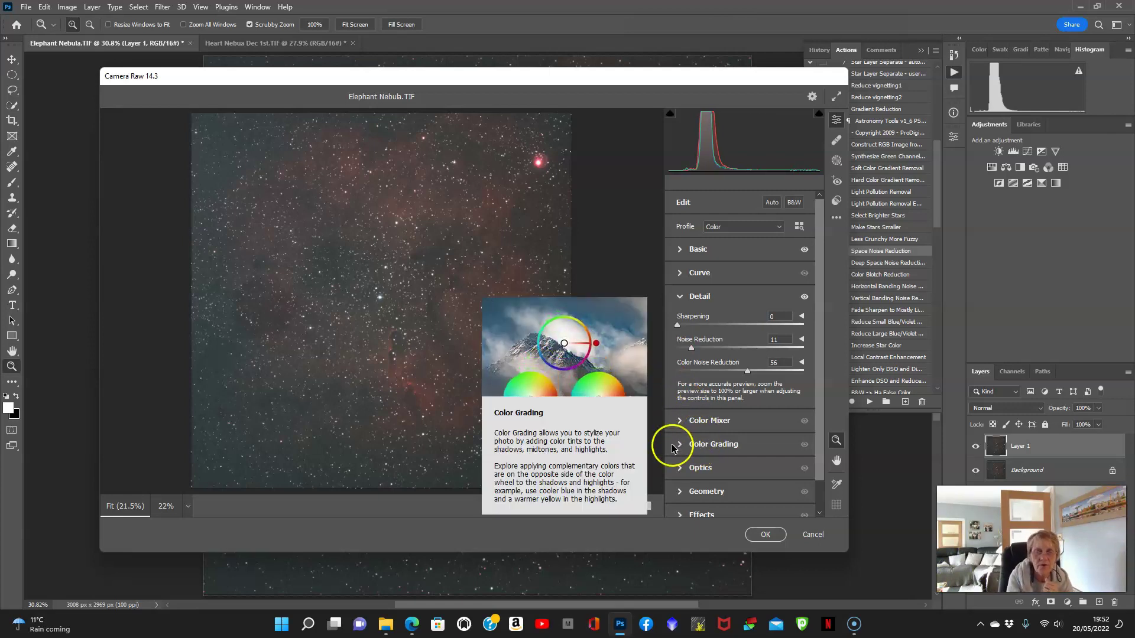
Step: Set the Color Mixer luminance of Reds to +54 and Oranges to +31
{"action": "left_click", "coordinate": [679, 299]}
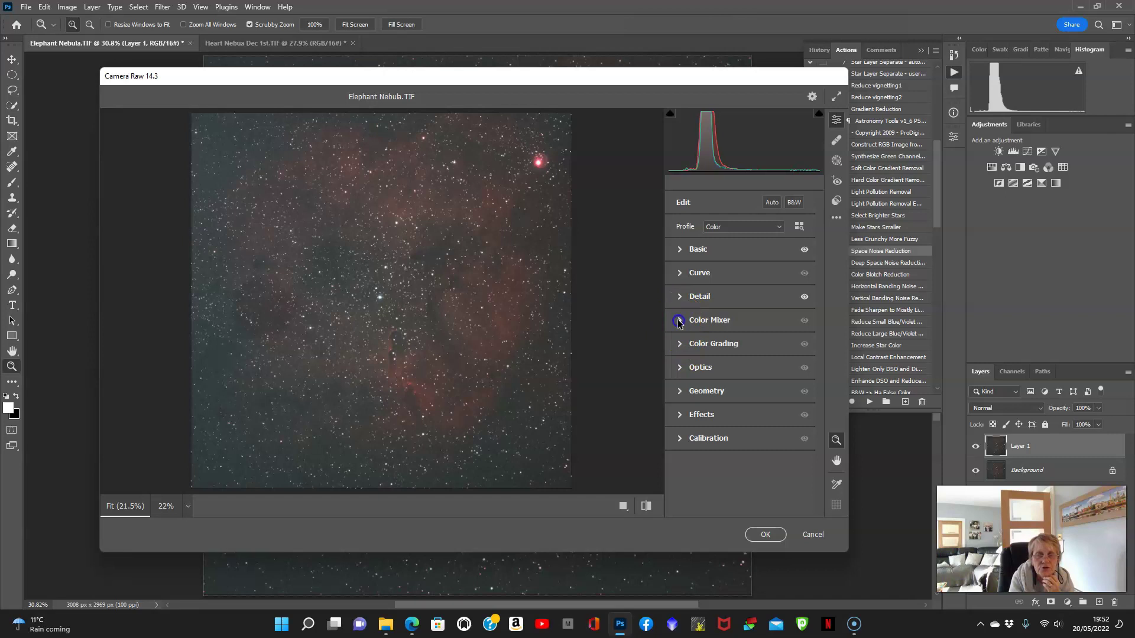
{"action": "left_click", "coordinate": [679, 319]}
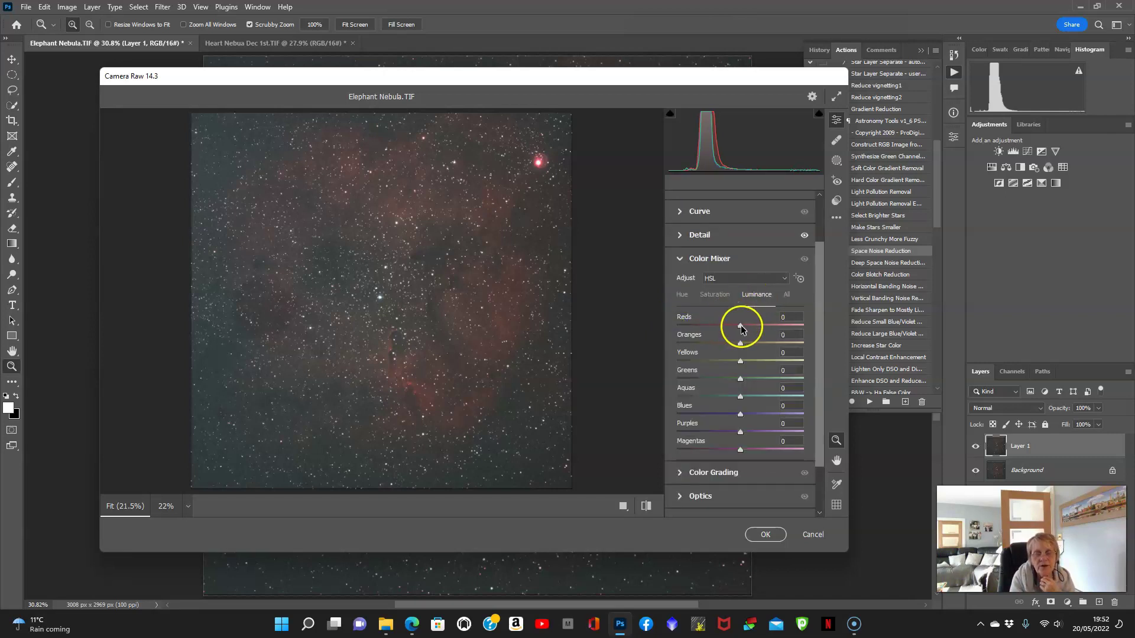
{"action": "left_click_drag", "start_coordinate": [740, 325], "coordinate": [794, 331]}
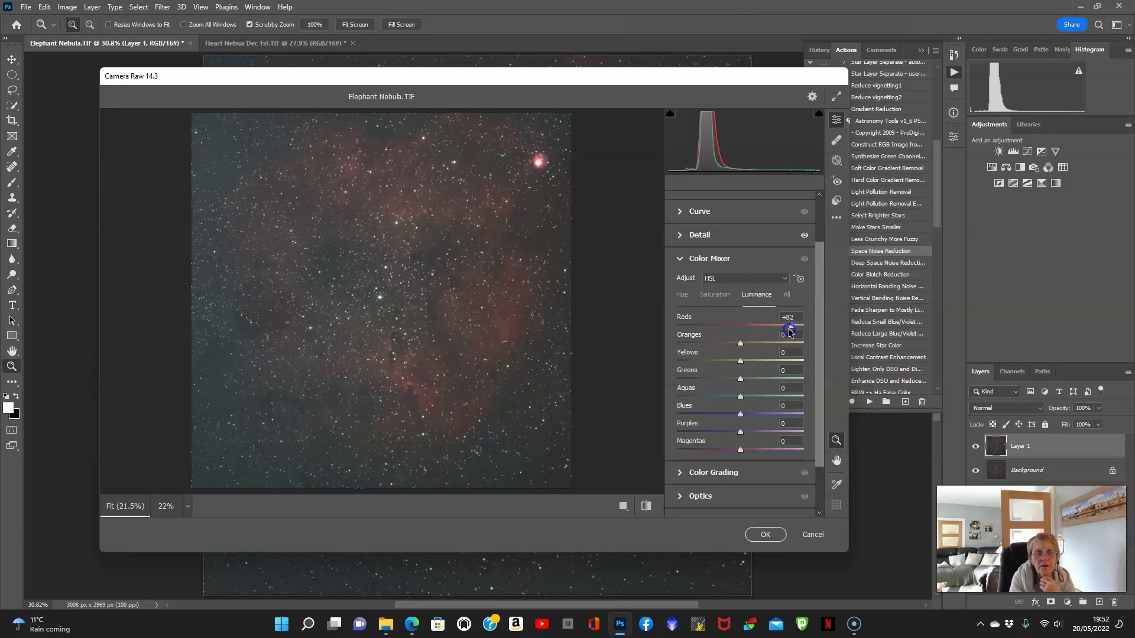
{"action": "left_click_drag", "start_coordinate": [740, 344], "coordinate": [742, 368]}
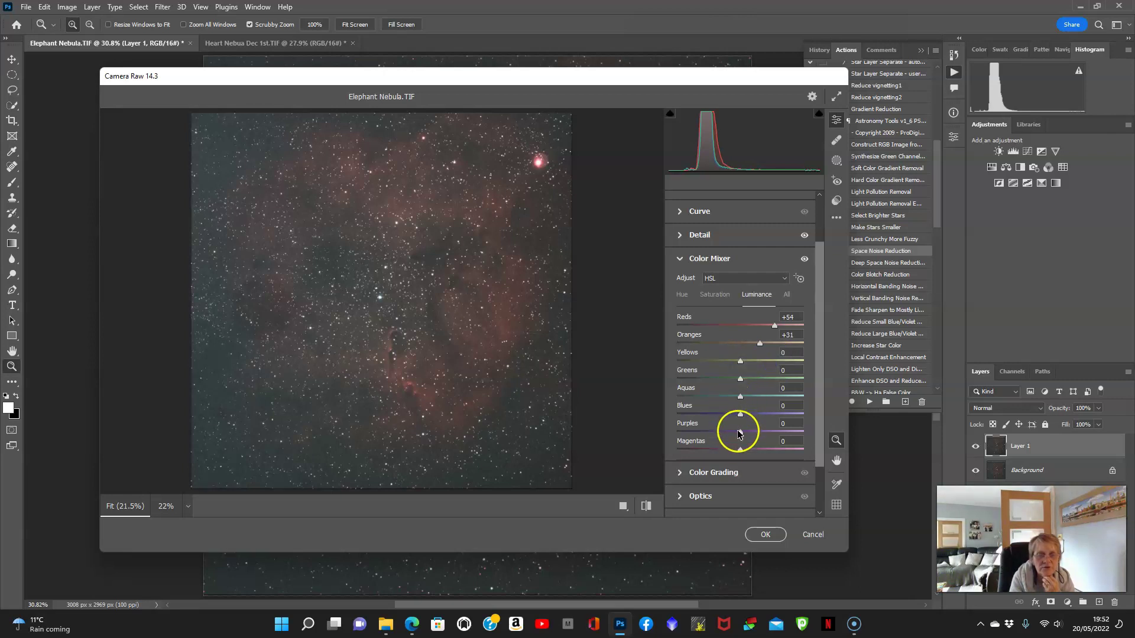
Step: Set the Color Mixer saturation to +12 for Oranges, +7 for Reds, -68 for Greens and -60 for Blues
{"action": "left_click", "coordinate": [715, 295]}
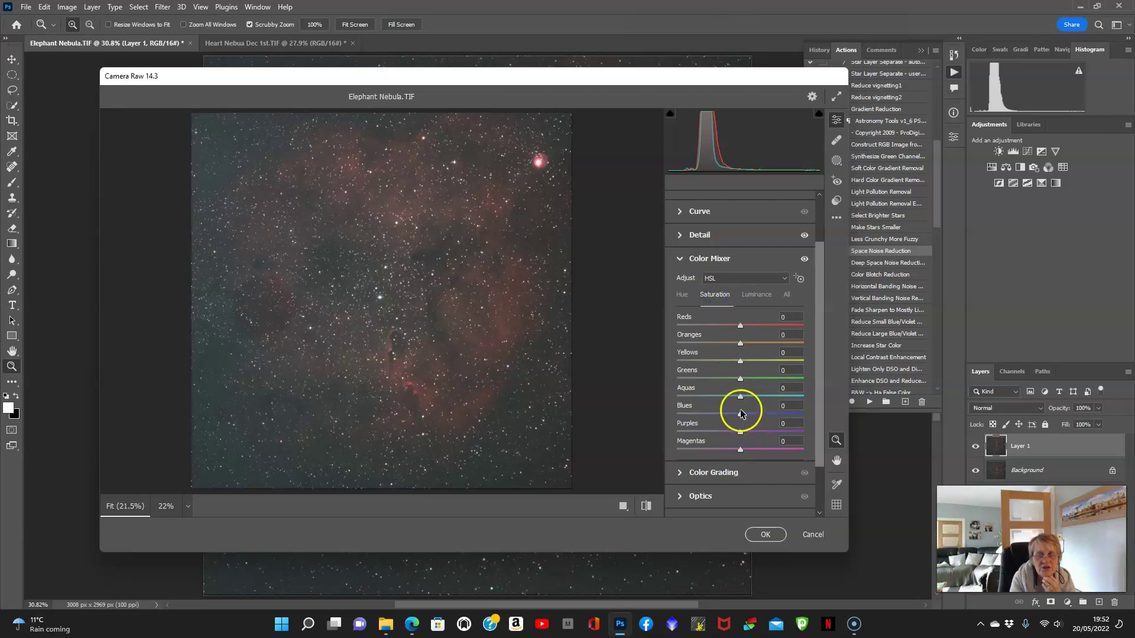
{"action": "mouse_move", "coordinate": [742, 343]}
{"action": "left_mouse_down"}
{"action": "mouse_move", "coordinate": [784, 346]}
{"action": "mouse_move", "coordinate": [703, 346]}
{"action": "mouse_move", "coordinate": [795, 346]}
{"action": "mouse_move", "coordinate": [711, 347]}
{"action": "mouse_move", "coordinate": [748, 348]}
{"action": "left_mouse_up"}
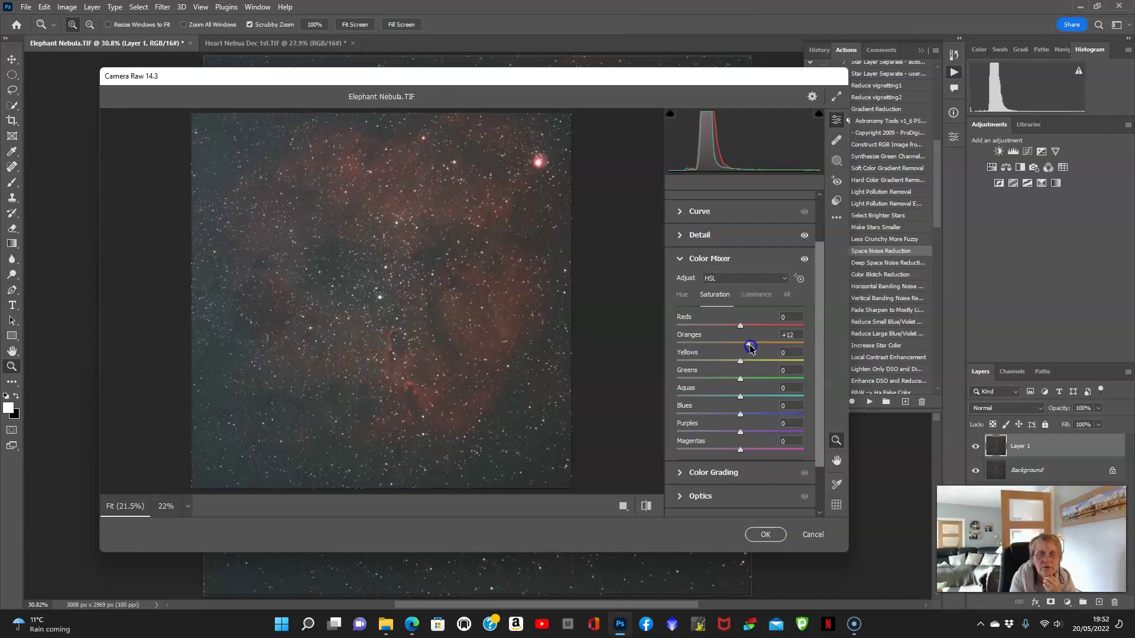
{"action": "mouse_move", "coordinate": [740, 326]}
{"action": "left_mouse_down"}
{"action": "mouse_move", "coordinate": [704, 329]}
{"action": "mouse_move", "coordinate": [800, 328]}
{"action": "mouse_move", "coordinate": [712, 329]}
{"action": "mouse_move", "coordinate": [745, 328]}
{"action": "left_mouse_up"}
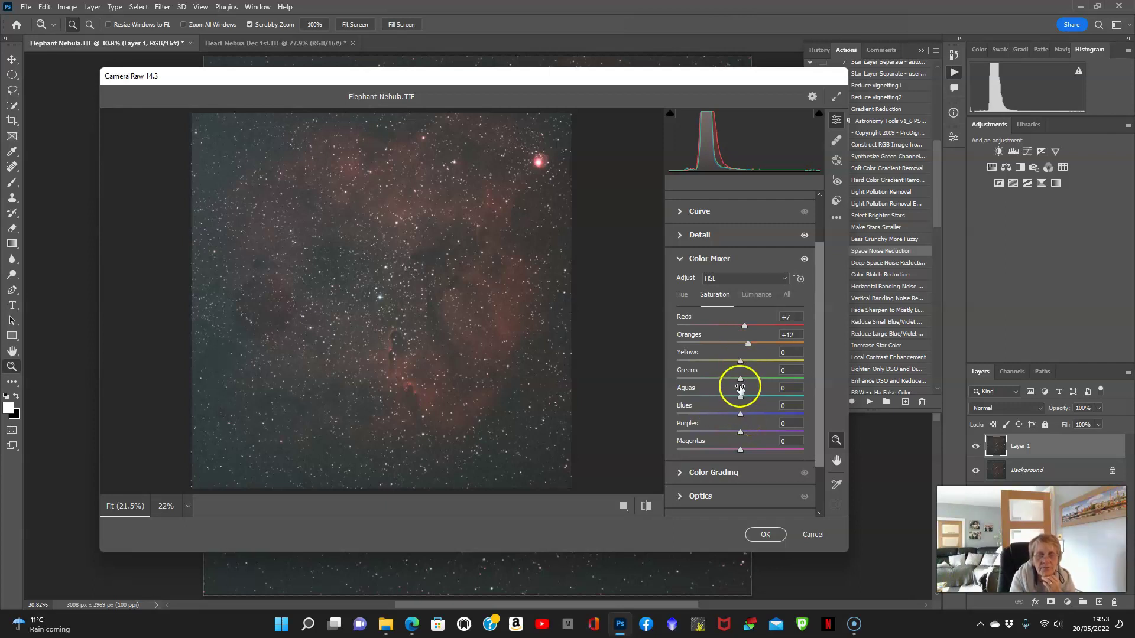
{"action": "left_click_drag", "start_coordinate": [739, 379], "coordinate": [693, 381]}
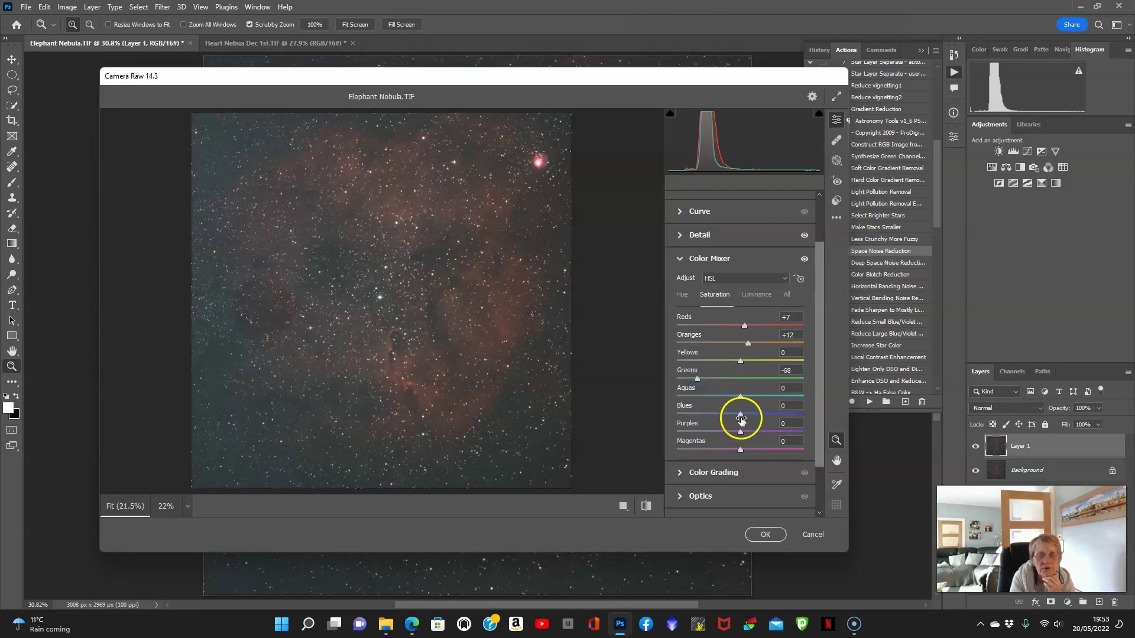
{"action": "left_click_drag", "start_coordinate": [739, 414], "coordinate": [699, 415]}
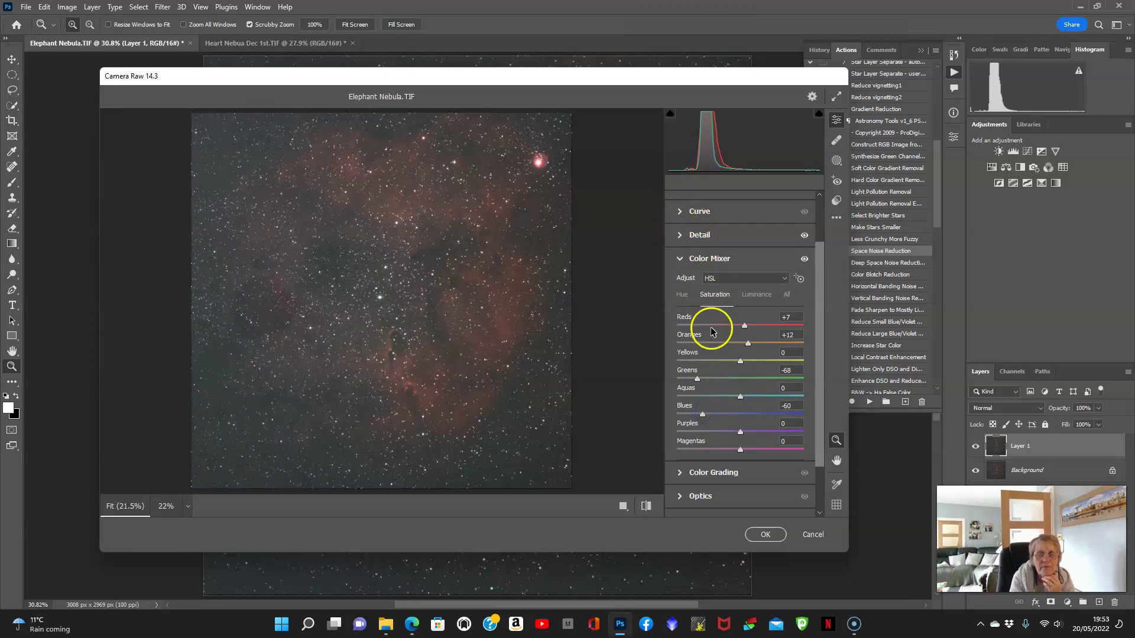
Step: Lower Blacks to -44 in the Basic adjustments to darken the sky background
{"action": "scroll", "coordinate": [711, 331], "scroll_direction": "up", "scroll_amount": 2}
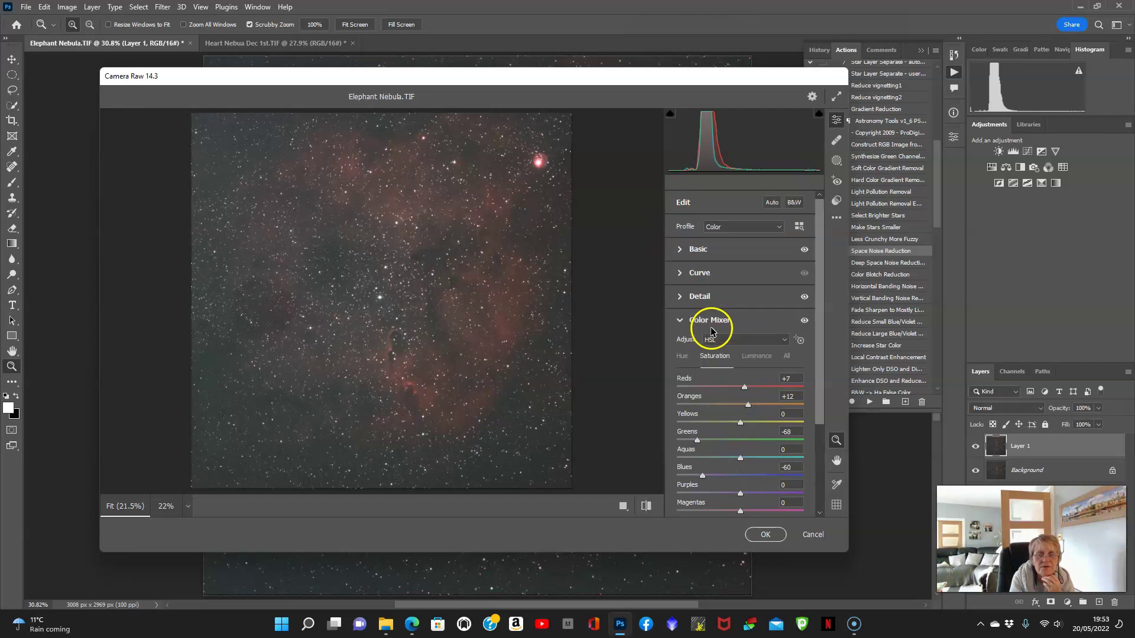
{"action": "left_click", "coordinate": [681, 251]}
{"action": "left_click_drag", "start_coordinate": [739, 393], "coordinate": [696, 392]}
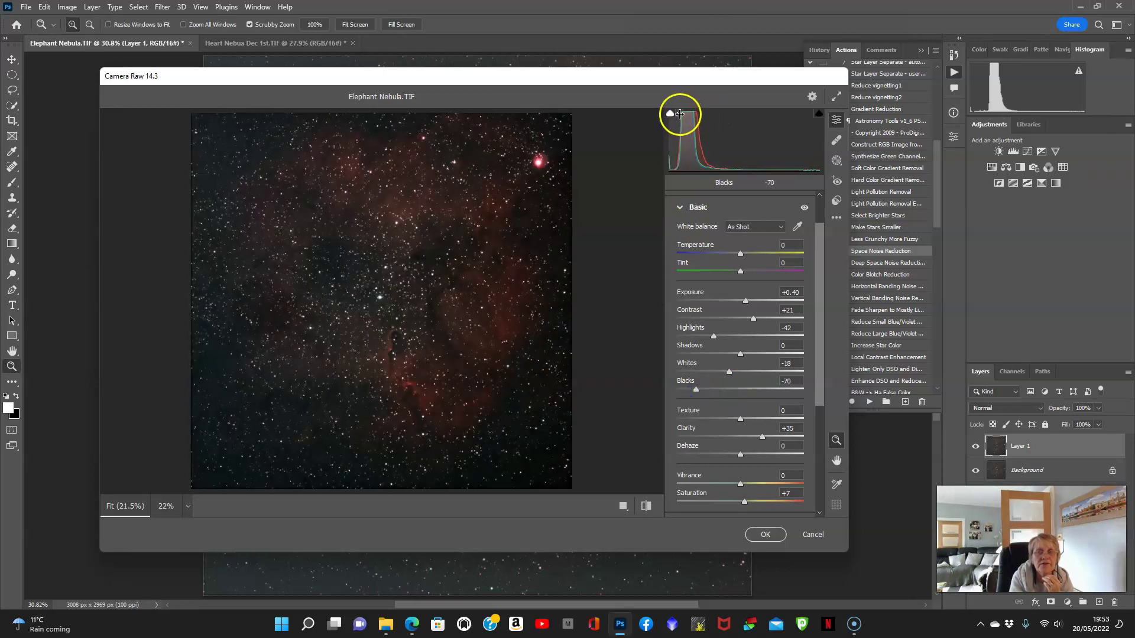
{"action": "left_click_drag", "start_coordinate": [691, 388], "coordinate": [713, 393]}
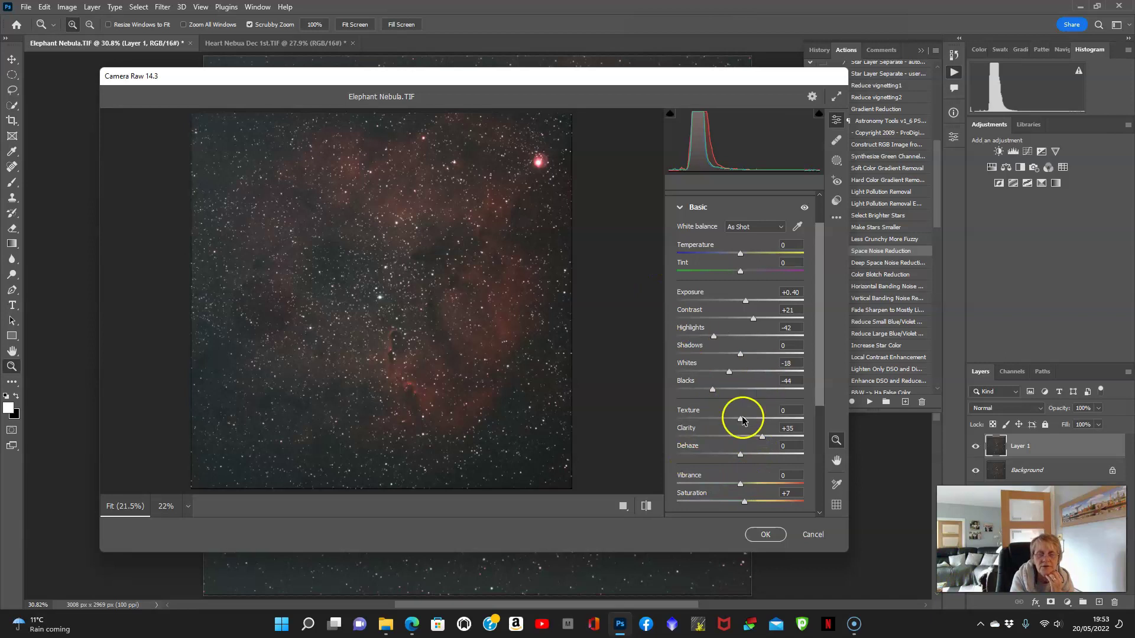
Step: Raise the luminance of the midtones in the Color Grading adjustments to brighten the nebula
{"action": "scroll", "coordinate": [791, 405], "scroll_direction": "down", "scroll_amount": 5}
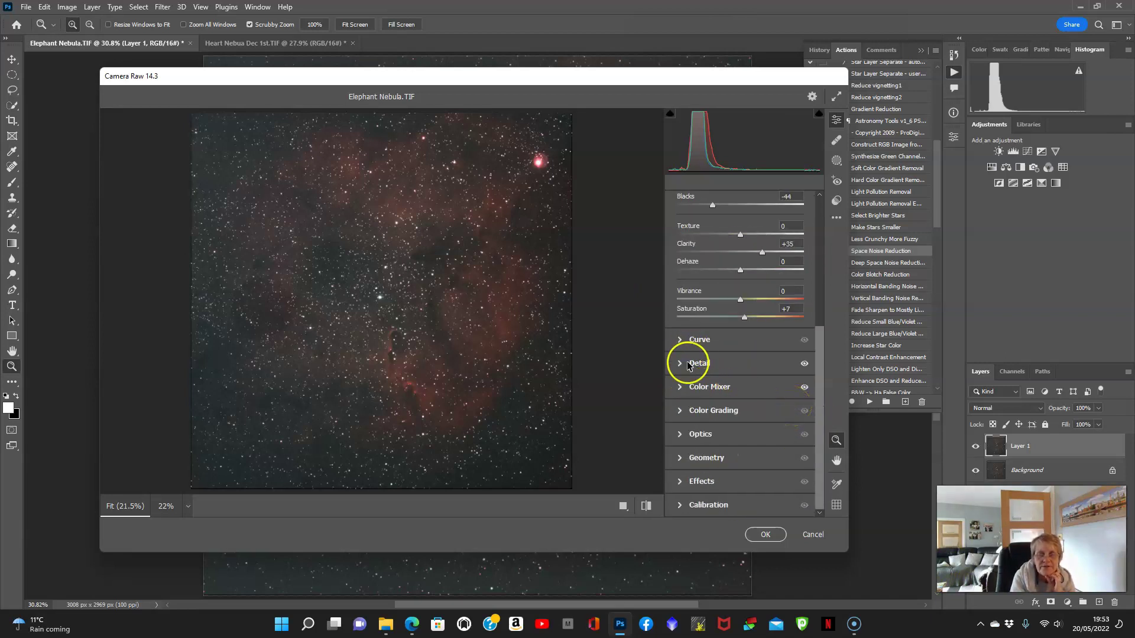
{"action": "left_click", "coordinate": [680, 412]}
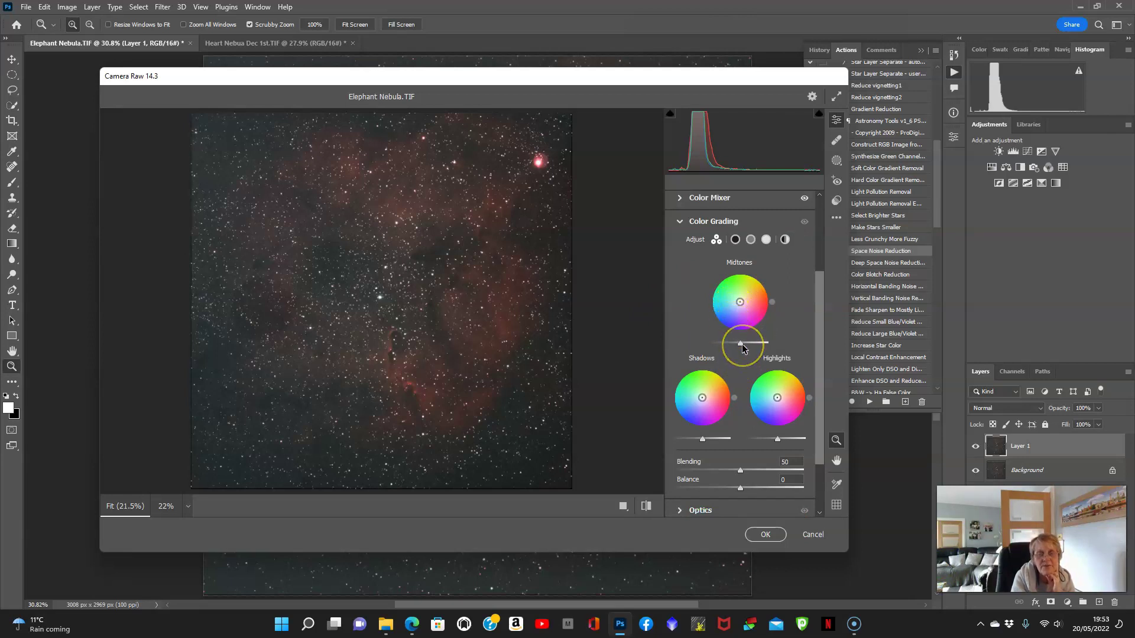
{"action": "mouse_move", "coordinate": [739, 345]}
{"action": "left_mouse_down"}
{"action": "mouse_move", "coordinate": [772, 345]}
{"action": "mouse_move", "coordinate": [760, 346]}
{"action": "left_mouse_up"}
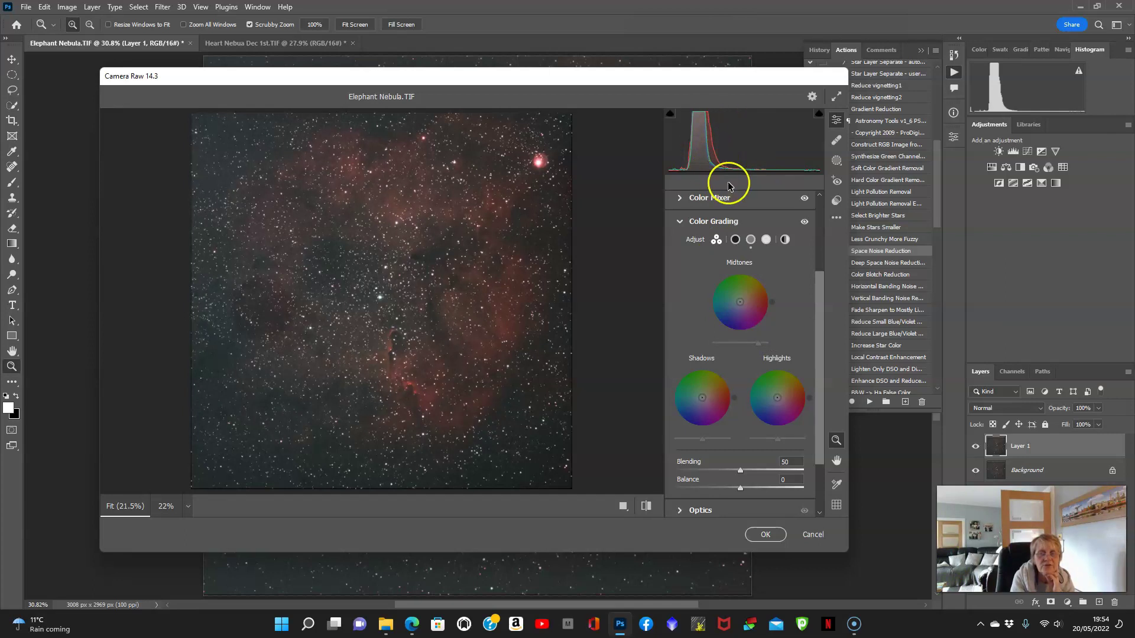
Step: Tint the midtones strongly toward cyan in Color Grading, and set the highlights to hue 184 with saturation 0
{"action": "left_click", "coordinate": [740, 302]}
{"action": "left_click_drag", "start_coordinate": [740, 302], "coordinate": [714, 294]}
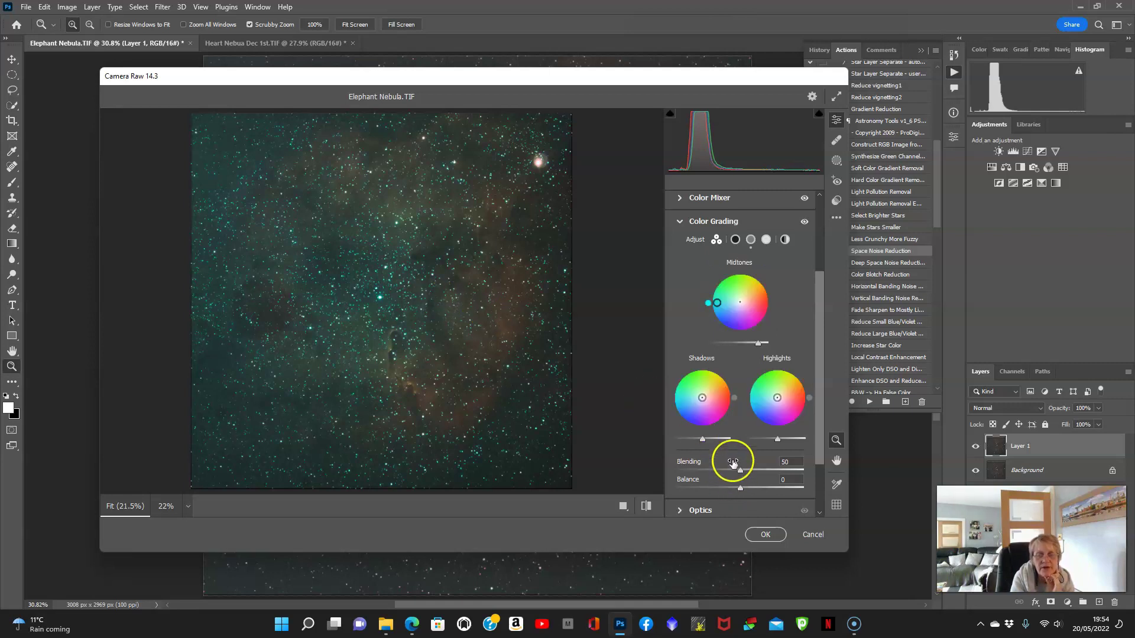
{"action": "mouse_move", "coordinate": [776, 398]}
{"action": "left_mouse_down"}
{"action": "mouse_move", "coordinate": [789, 386]}
{"action": "mouse_move", "coordinate": [760, 420]}
{"action": "mouse_move", "coordinate": [773, 422]}
{"action": "mouse_move", "coordinate": [787, 377]}
{"action": "mouse_move", "coordinate": [754, 385]}
{"action": "mouse_move", "coordinate": [748, 412]}
{"action": "mouse_move", "coordinate": [769, 398]}
{"action": "left_mouse_up"}
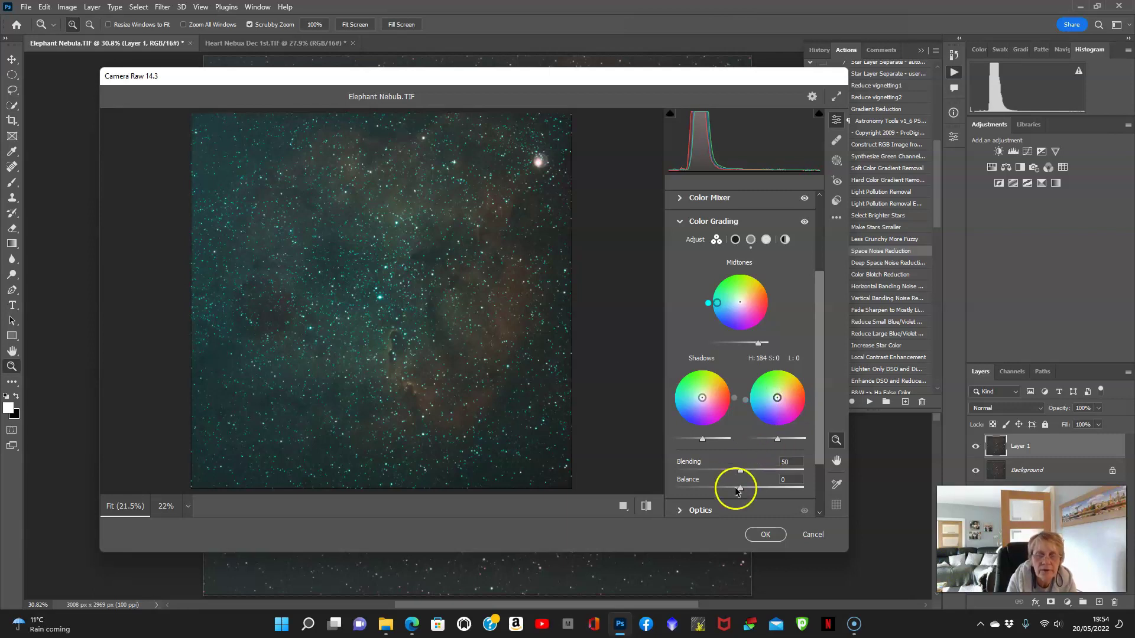
Step: Set the Color Grading Balance to -28, lower Blending slightly, and apply the Camera Raw filter to Layer 1
{"action": "mouse_move", "coordinate": [739, 488]}
{"action": "left_mouse_down"}
{"action": "mouse_move", "coordinate": [693, 488]}
{"action": "mouse_move", "coordinate": [792, 485]}
{"action": "mouse_move", "coordinate": [709, 485]}
{"action": "mouse_move", "coordinate": [738, 485]}
{"action": "left_mouse_up"}
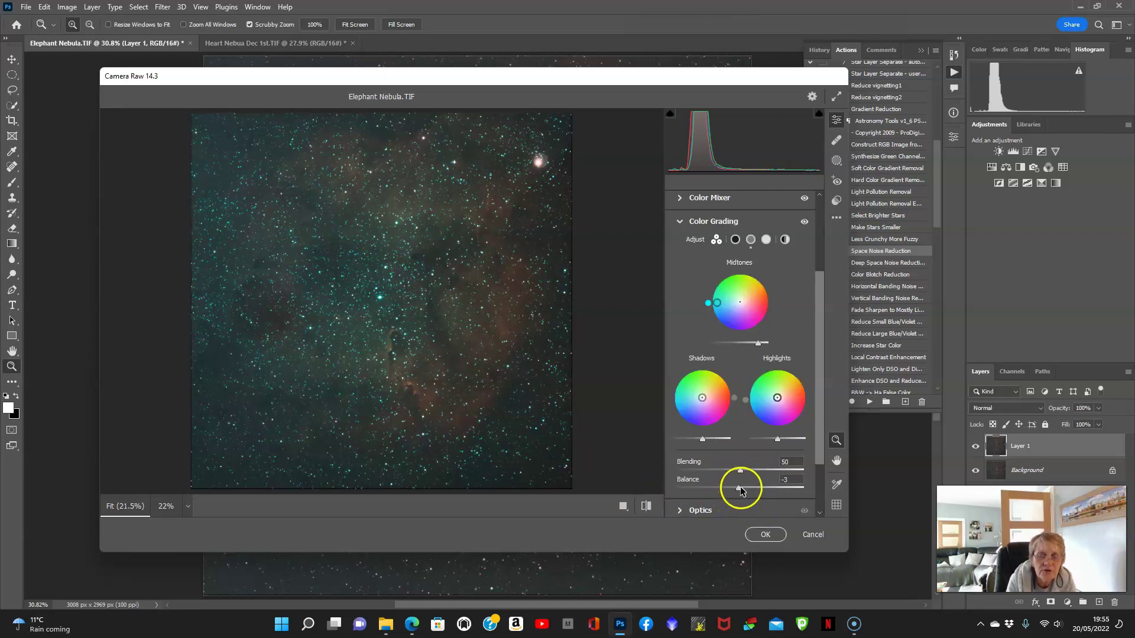
{"action": "left_click_drag", "start_coordinate": [738, 490], "coordinate": [723, 492]}
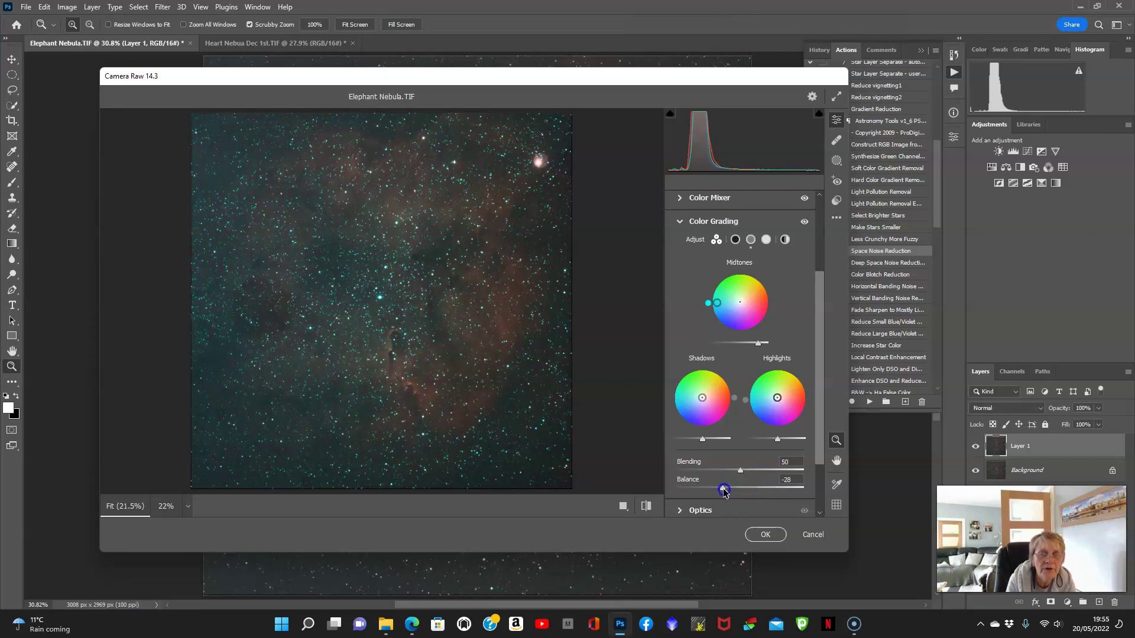
{"action": "mouse_move", "coordinate": [740, 471]}
{"action": "left_mouse_down"}
{"action": "mouse_move", "coordinate": [793, 469]}
{"action": "mouse_move", "coordinate": [731, 470]}
{"action": "left_mouse_up"}
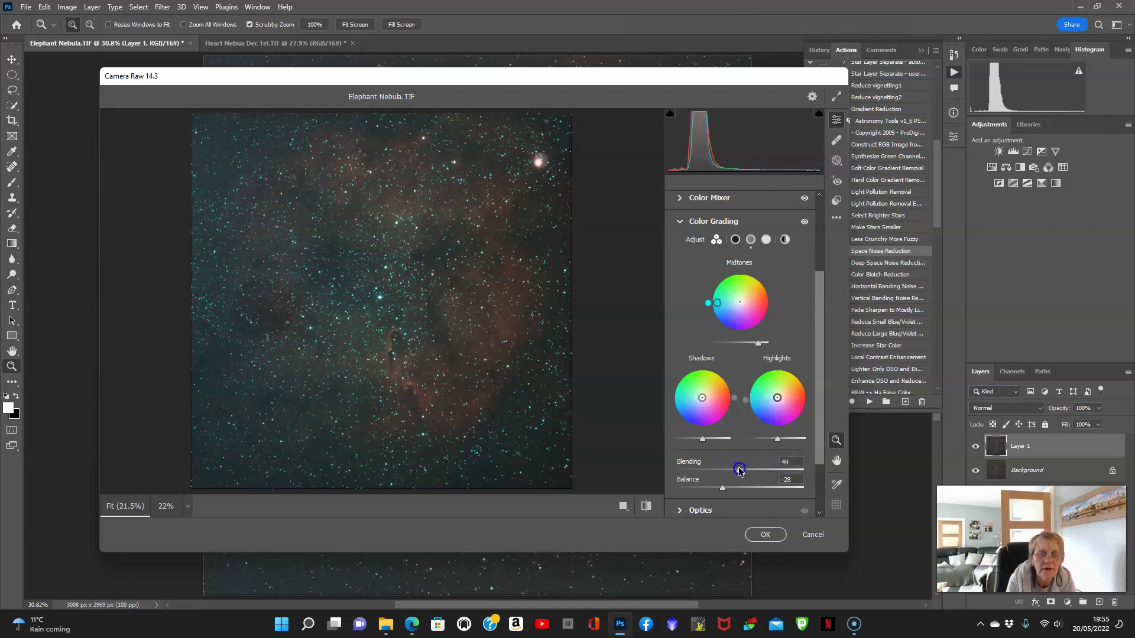
{"action": "left_click", "coordinate": [765, 535]}
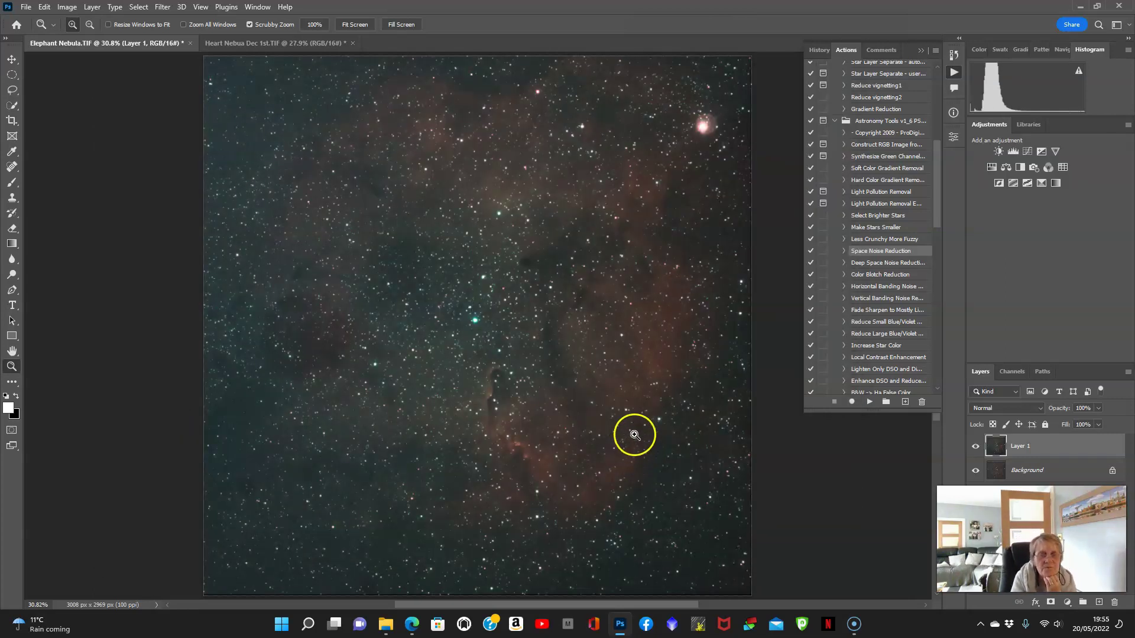
Step: Add a Curves adjustment layer above Layer 1 and brighten the nebula with a steep RGB curve, including points 46 to 69 and 164 to 240
{"action": "left_click", "coordinate": [1067, 603]}
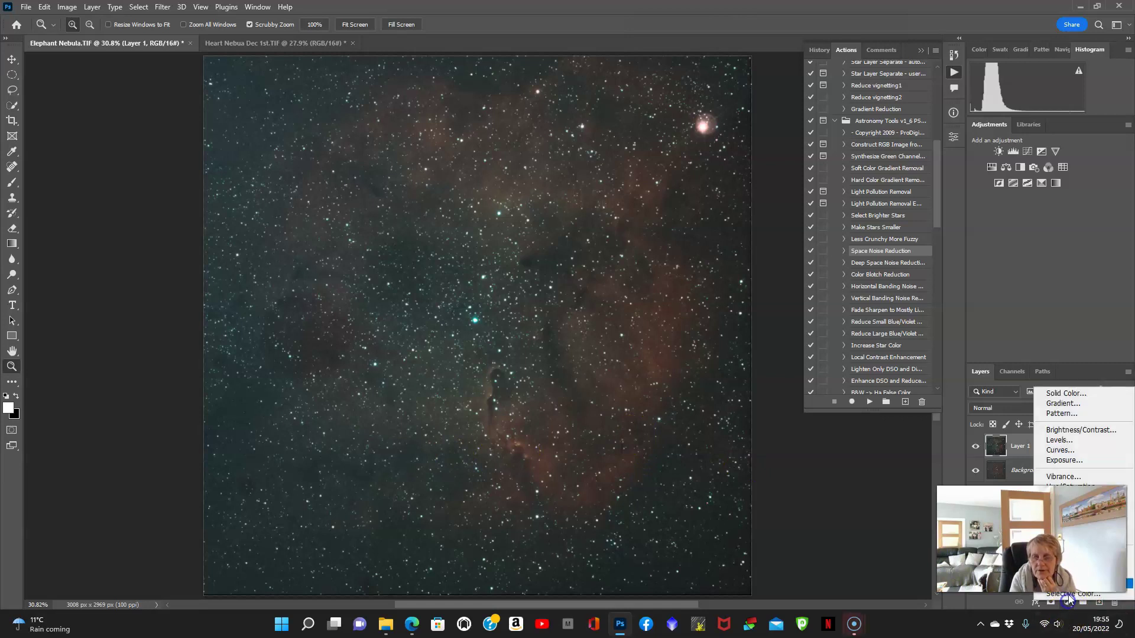
{"action": "left_click", "coordinate": [1059, 449]}
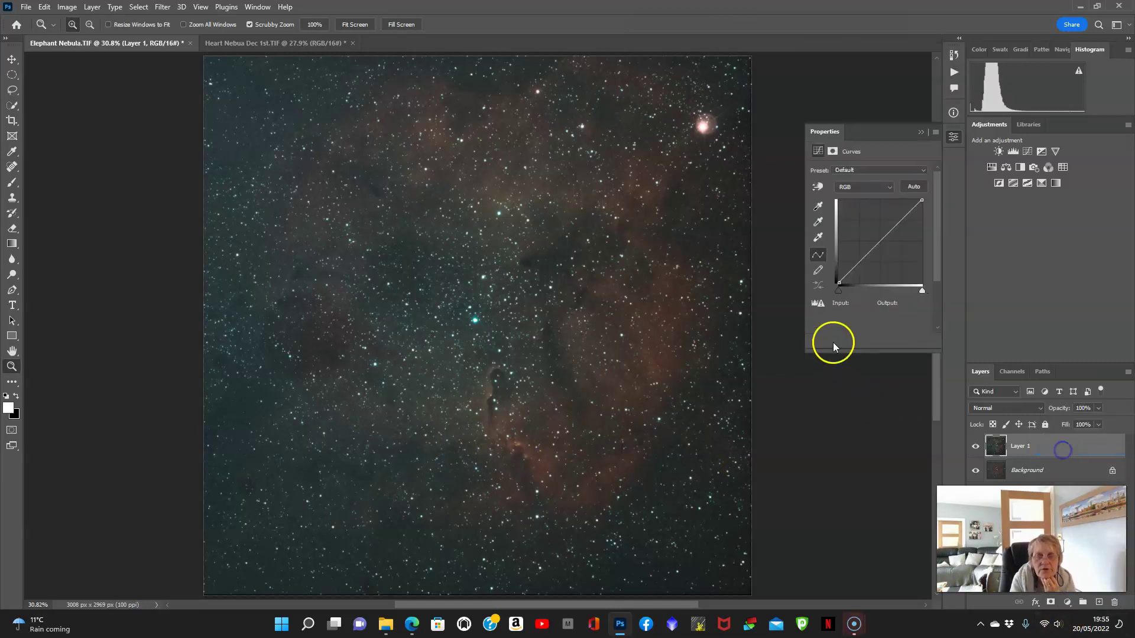
{"action": "left_click", "coordinate": [863, 258]}
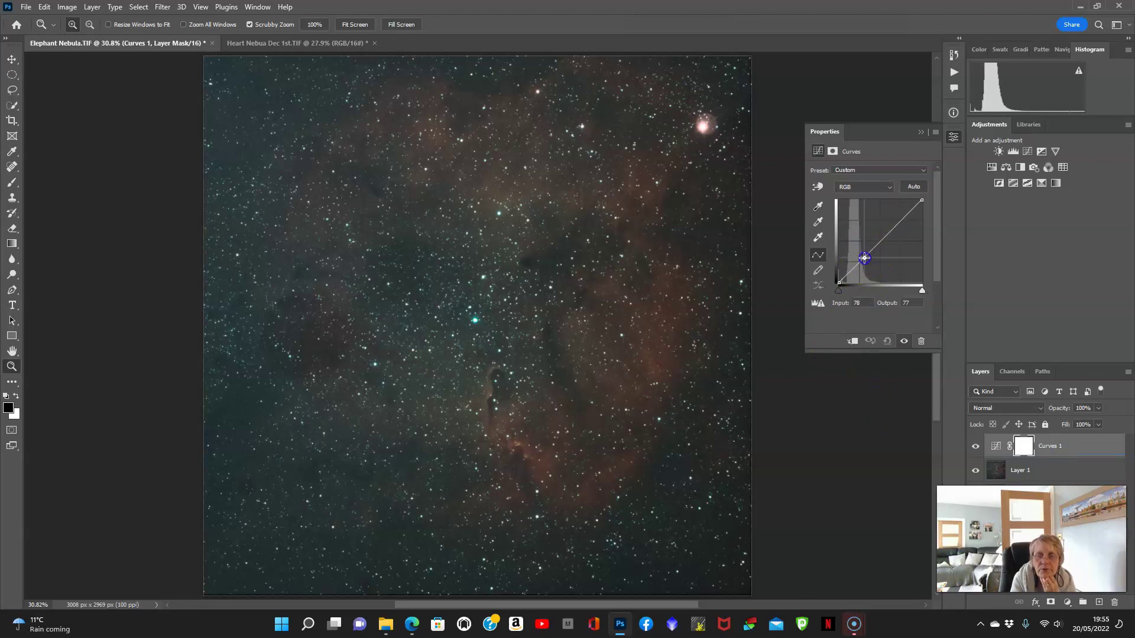
{"action": "mouse_move", "coordinate": [864, 258]}
{"action": "left_mouse_down"}
{"action": "mouse_move", "coordinate": [869, 227]}
{"action": "mouse_move", "coordinate": [850, 260]}
{"action": "left_mouse_up"}
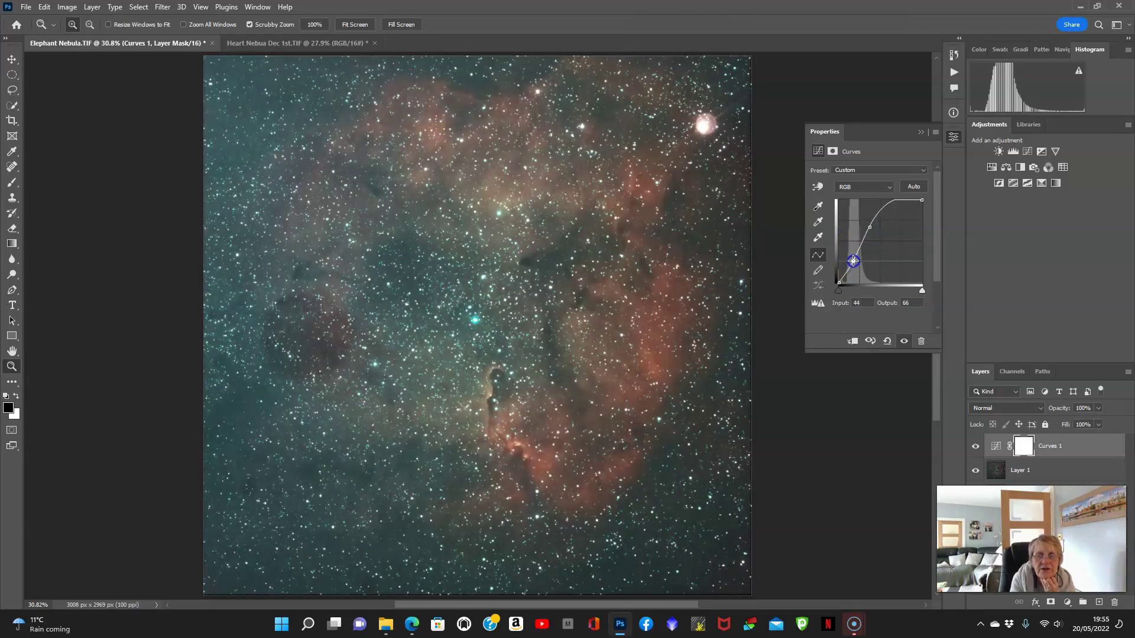
{"action": "left_click_drag", "start_coordinate": [852, 261], "coordinate": [852, 259]}
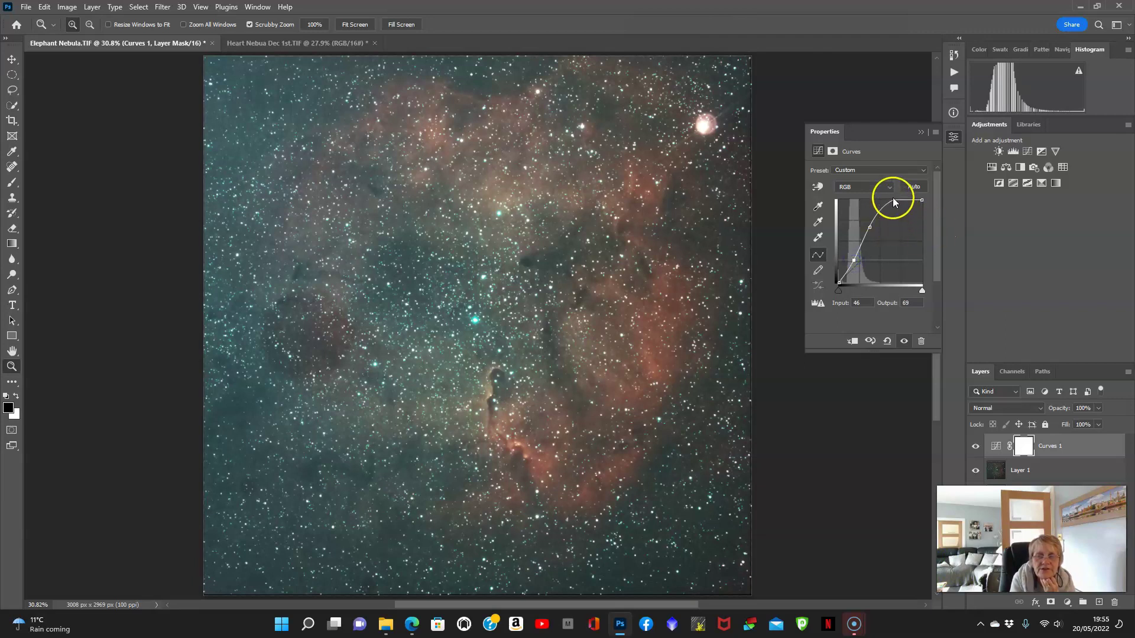
{"action": "left_click_drag", "start_coordinate": [892, 201], "coordinate": [892, 204]}
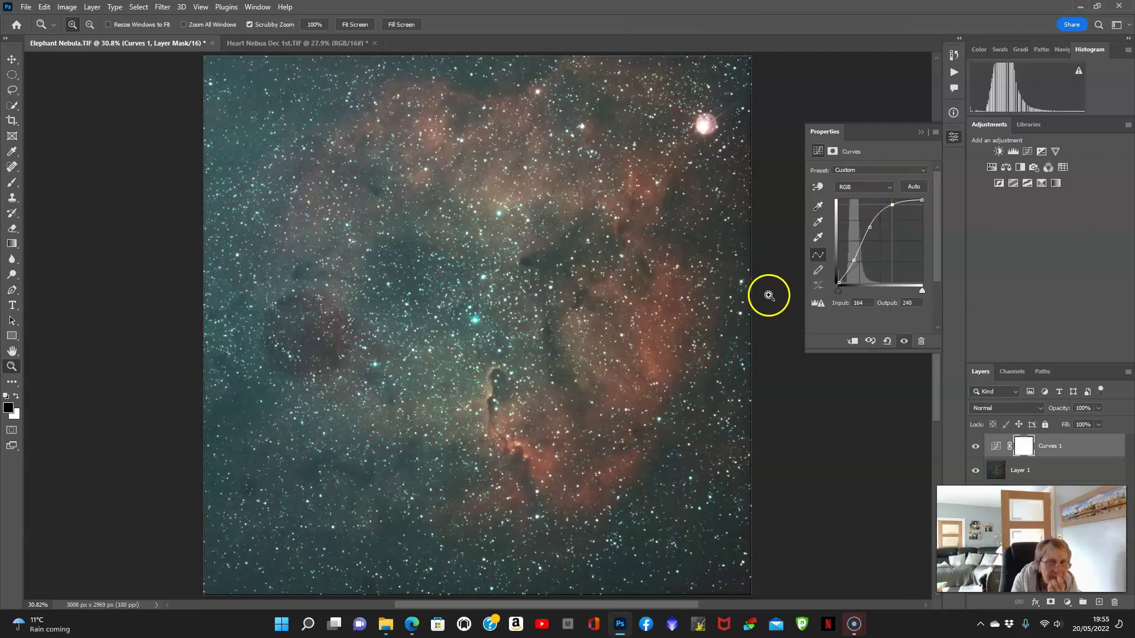
{"action": "left_click_drag", "start_coordinate": [449, 339], "coordinate": [484, 362]}
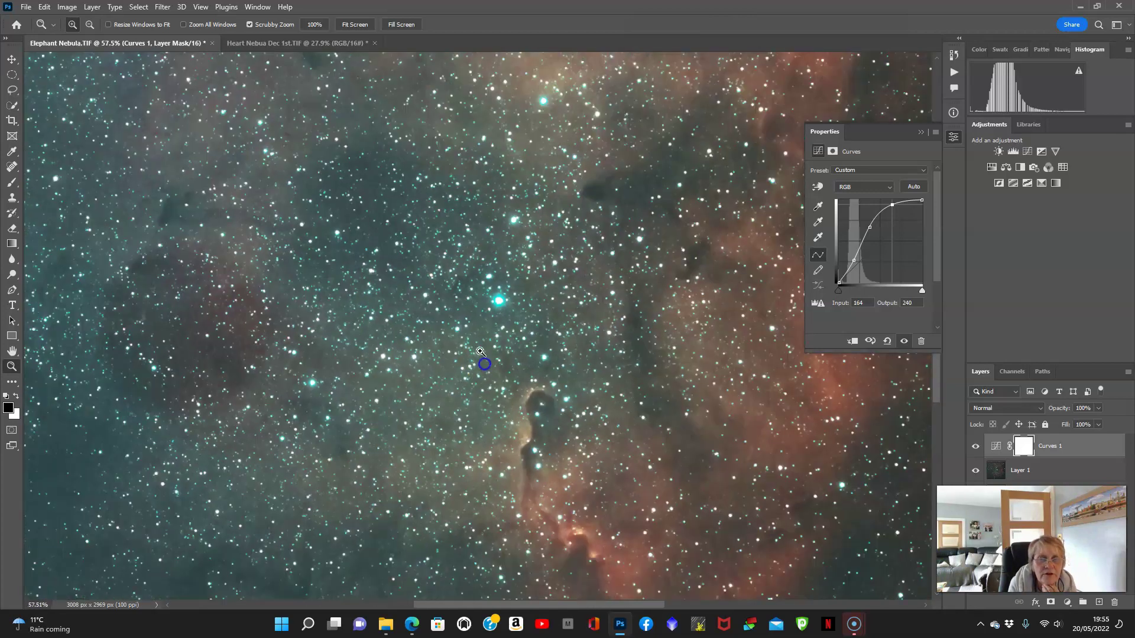
{"action": "left_click", "coordinate": [467, 340]}
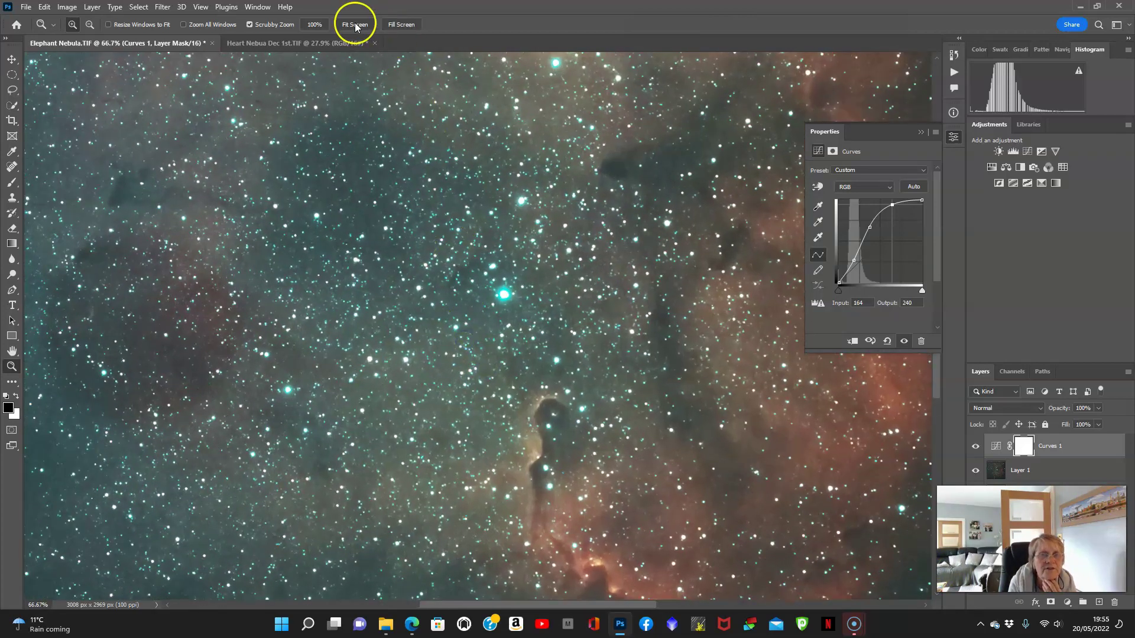
{"action": "left_click", "coordinate": [356, 25]}
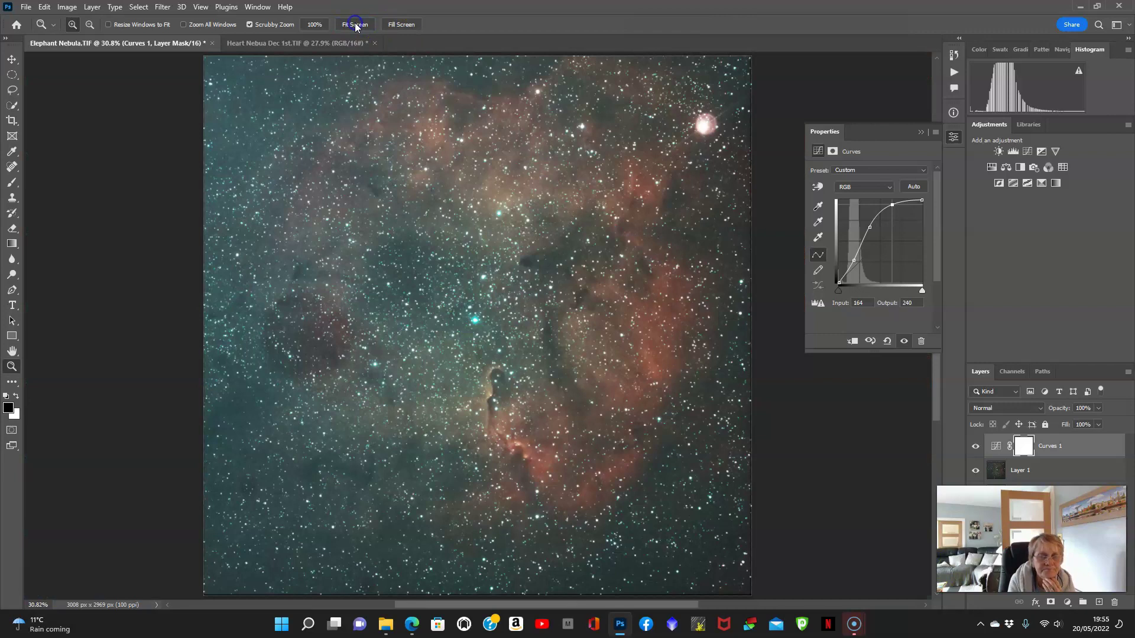
Step: Add a Selective Color adjustment layer and set Cyan to -63% for the Blues, leaving Magenta at 0%
{"action": "left_click", "coordinate": [1068, 602]}
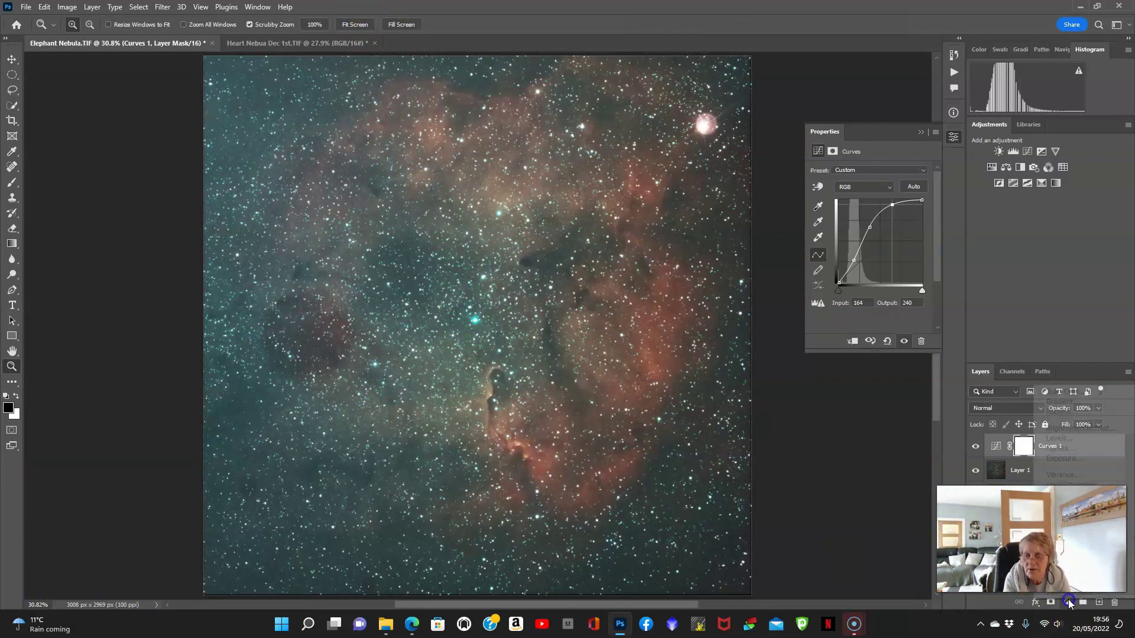
{"action": "left_click", "coordinate": [1071, 592]}
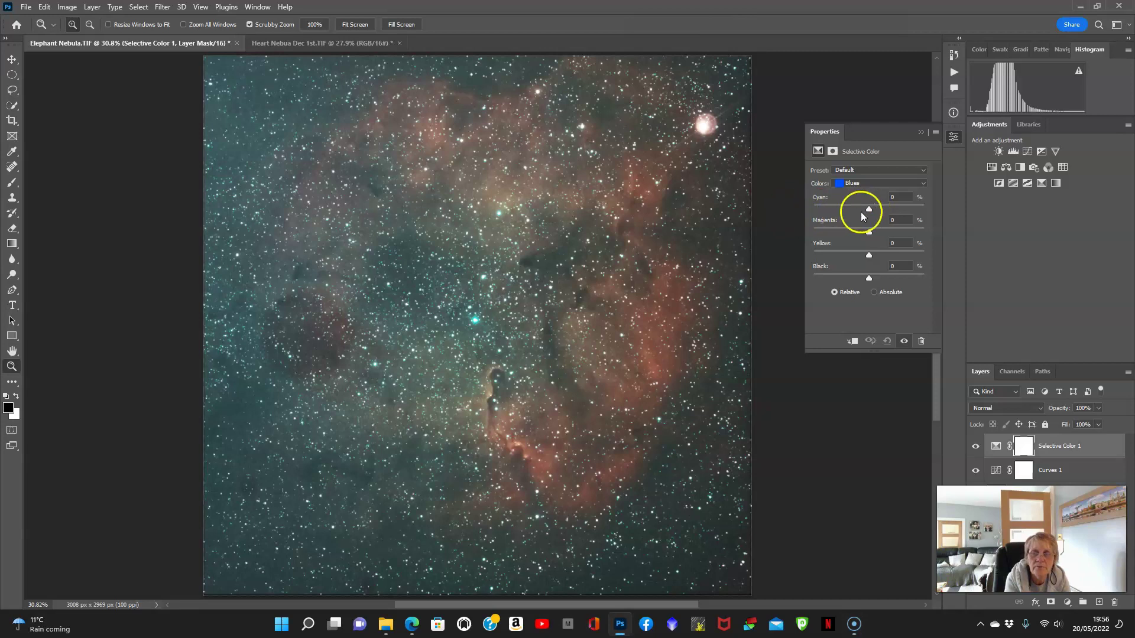
{"action": "left_click_drag", "start_coordinate": [870, 207], "coordinate": [830, 213]}
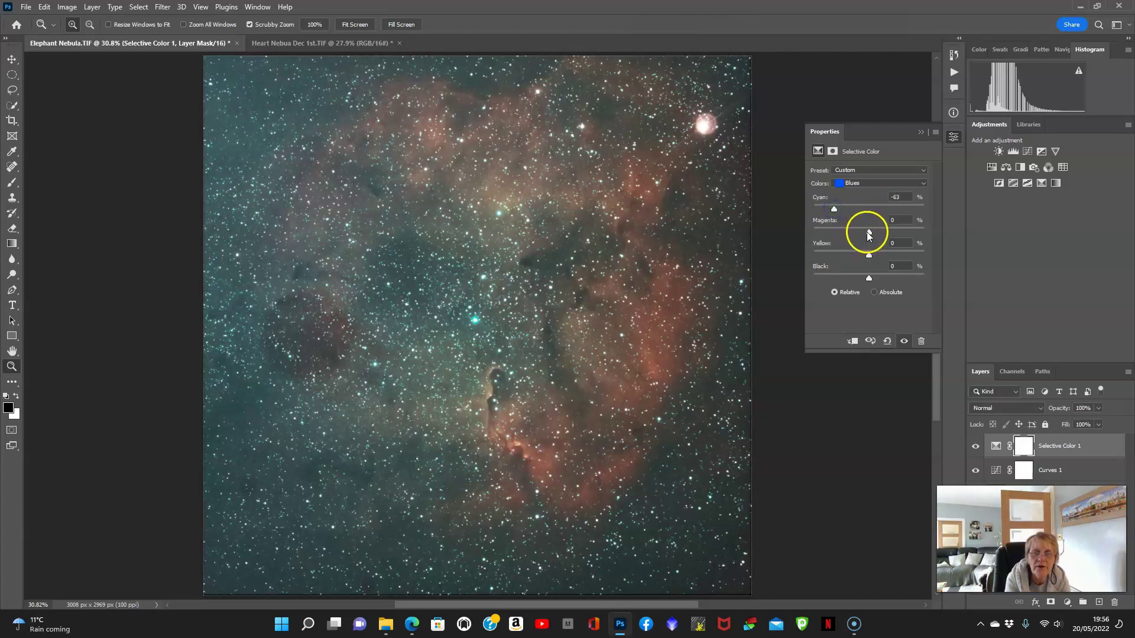
{"action": "mouse_move", "coordinate": [868, 231]}
{"action": "left_mouse_down"}
{"action": "mouse_move", "coordinate": [836, 233]}
{"action": "mouse_move", "coordinate": [876, 234]}
{"action": "mouse_move", "coordinate": [859, 236]}
{"action": "left_mouse_up"}
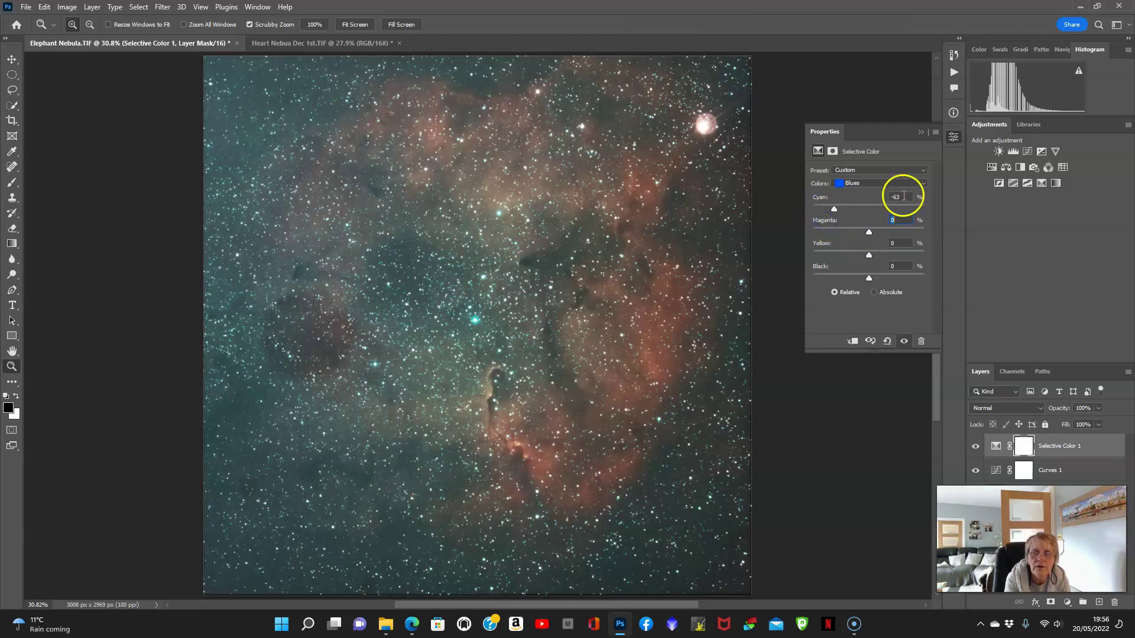
Step: Set the Cyans in the Selective Color adjustment to Cyan -78% and Magenta -21% to neutralize the teal background
{"action": "left_click", "coordinate": [920, 186]}
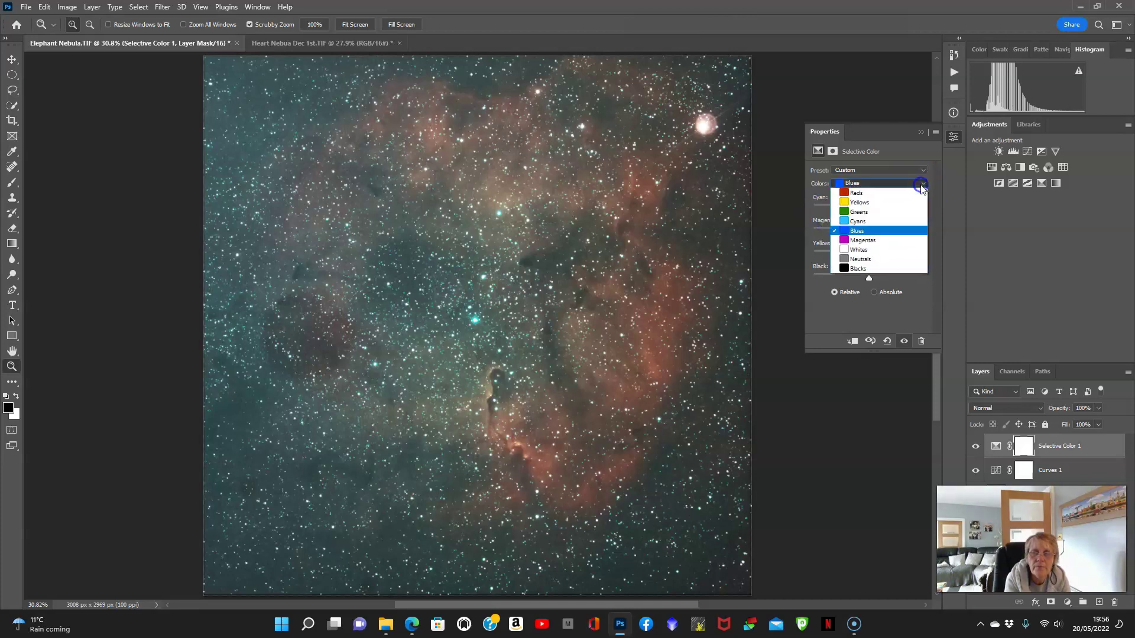
{"action": "left_click", "coordinate": [898, 223]}
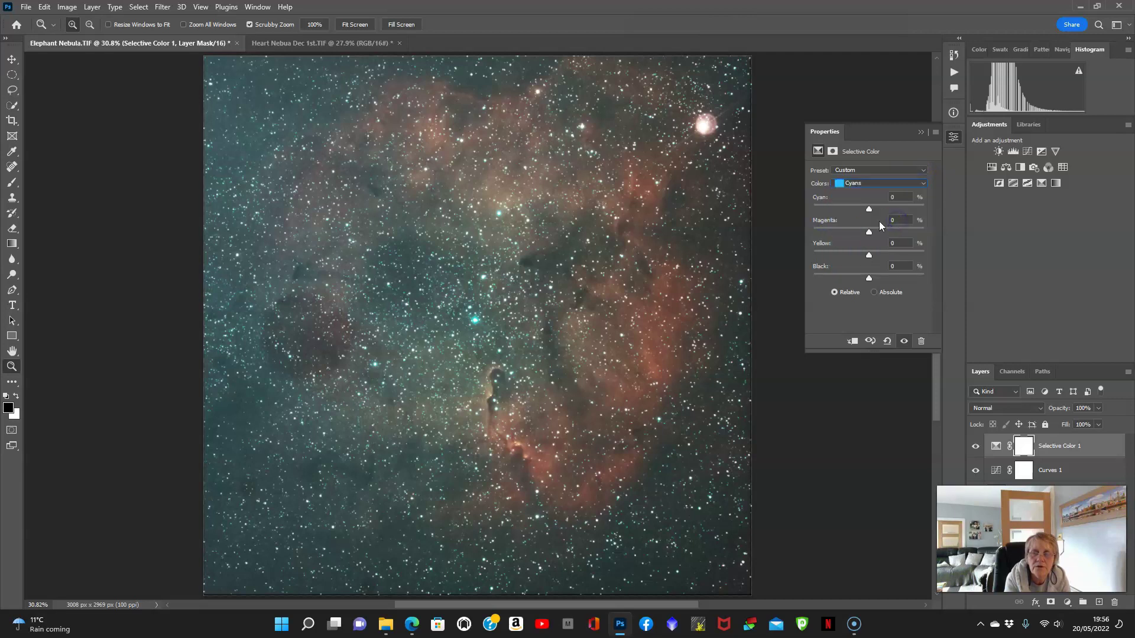
{"action": "left_click_drag", "start_coordinate": [868, 209], "coordinate": [828, 213]}
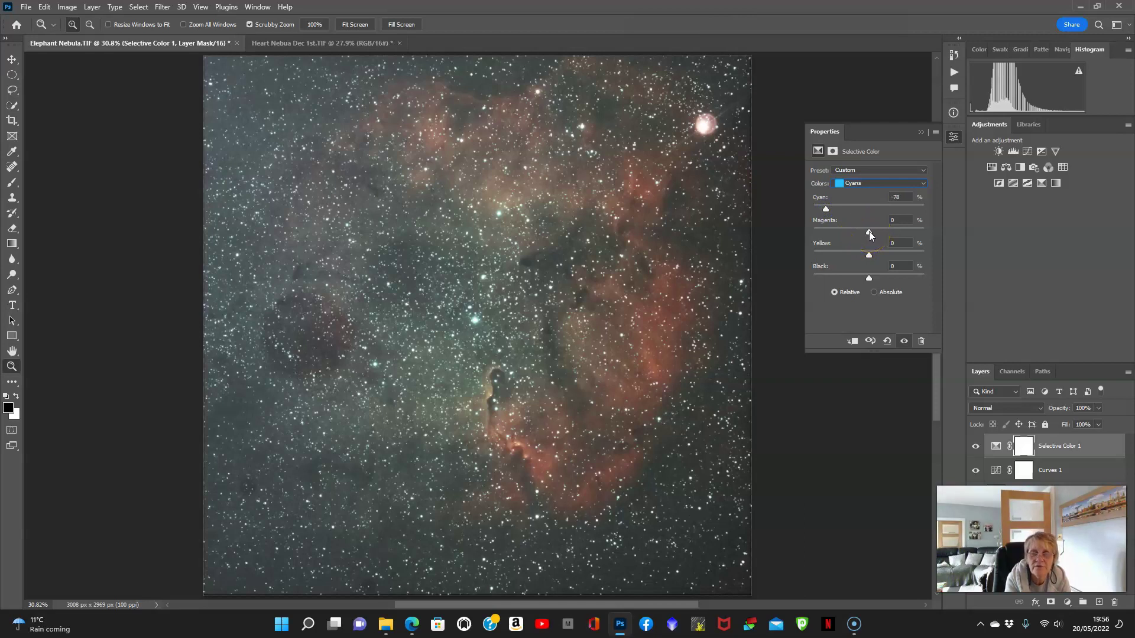
{"action": "mouse_move", "coordinate": [868, 233]}
{"action": "left_mouse_down"}
{"action": "mouse_move", "coordinate": [839, 232]}
{"action": "mouse_move", "coordinate": [897, 235]}
{"action": "mouse_move", "coordinate": [847, 234]}
{"action": "left_mouse_up"}
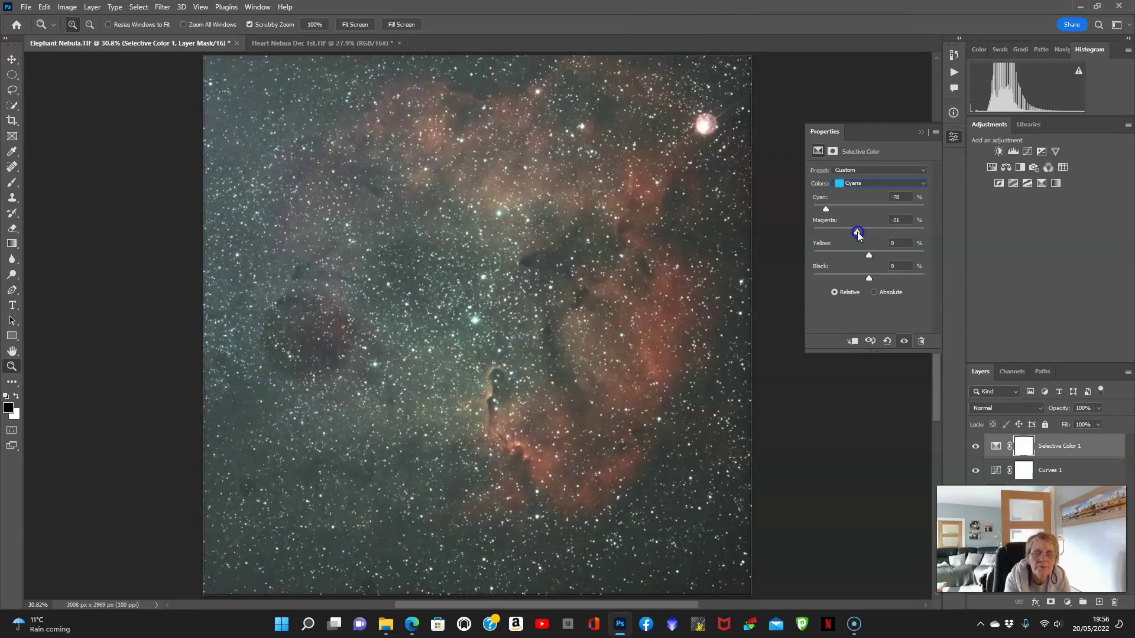
Step: Set Cyan to -12% for the Greens in the Selective Color adjustment and merge all visible layers
{"action": "left_click", "coordinate": [925, 183]}
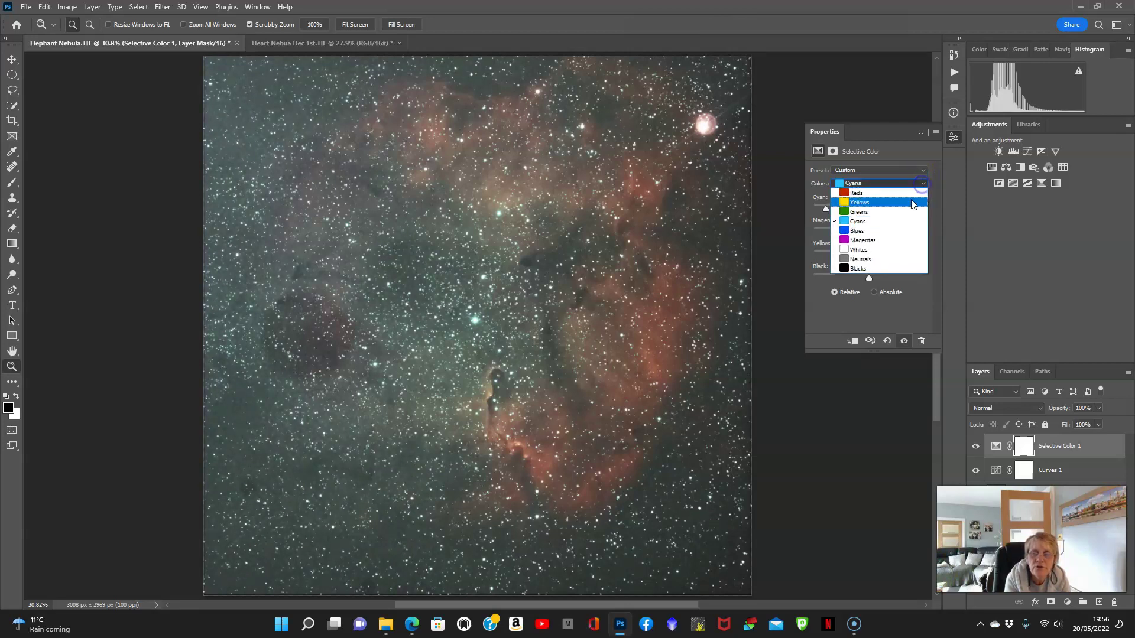
{"action": "left_click", "coordinate": [901, 214]}
{"action": "left_click_drag", "start_coordinate": [869, 207], "coordinate": [863, 218]}
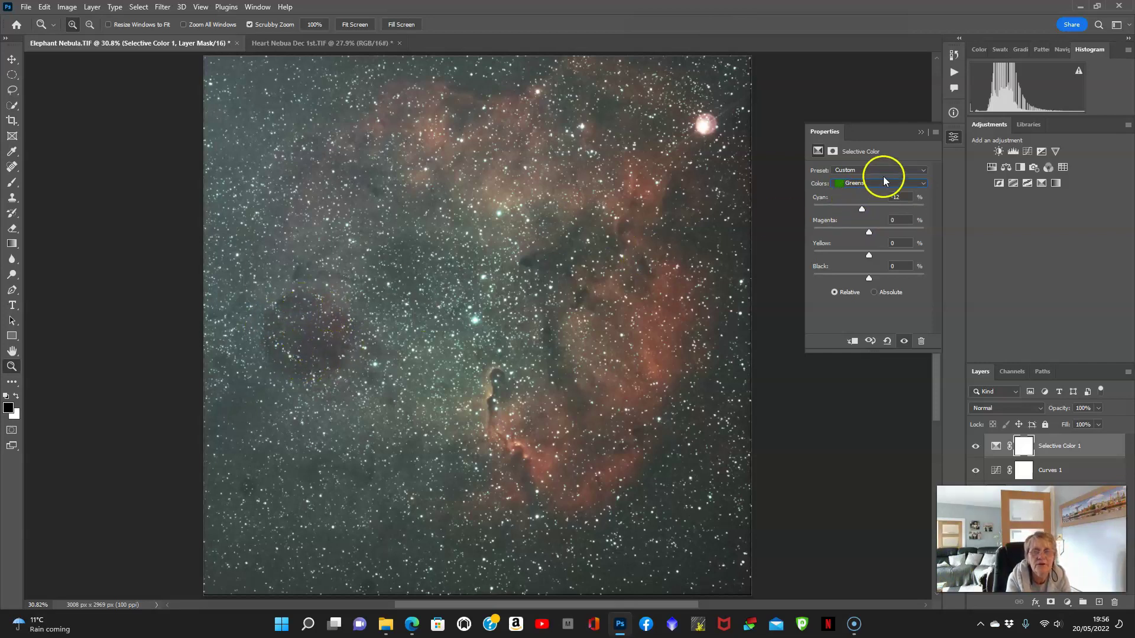
{"action": "left_click", "coordinate": [919, 132]}
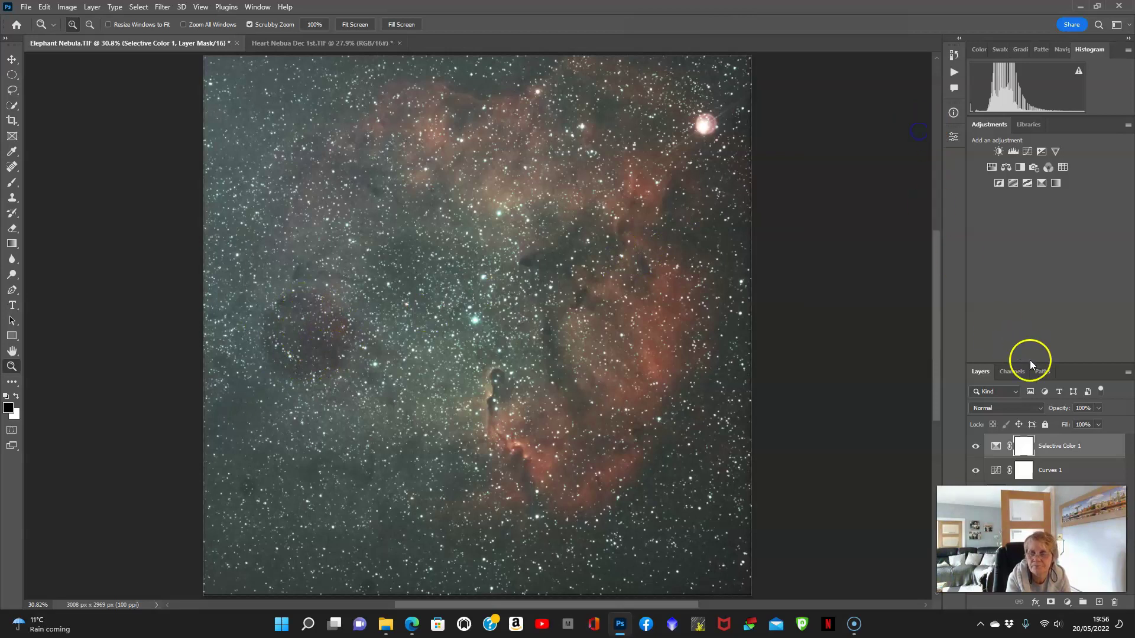
{"action": "right_click", "coordinate": [1055, 449]}
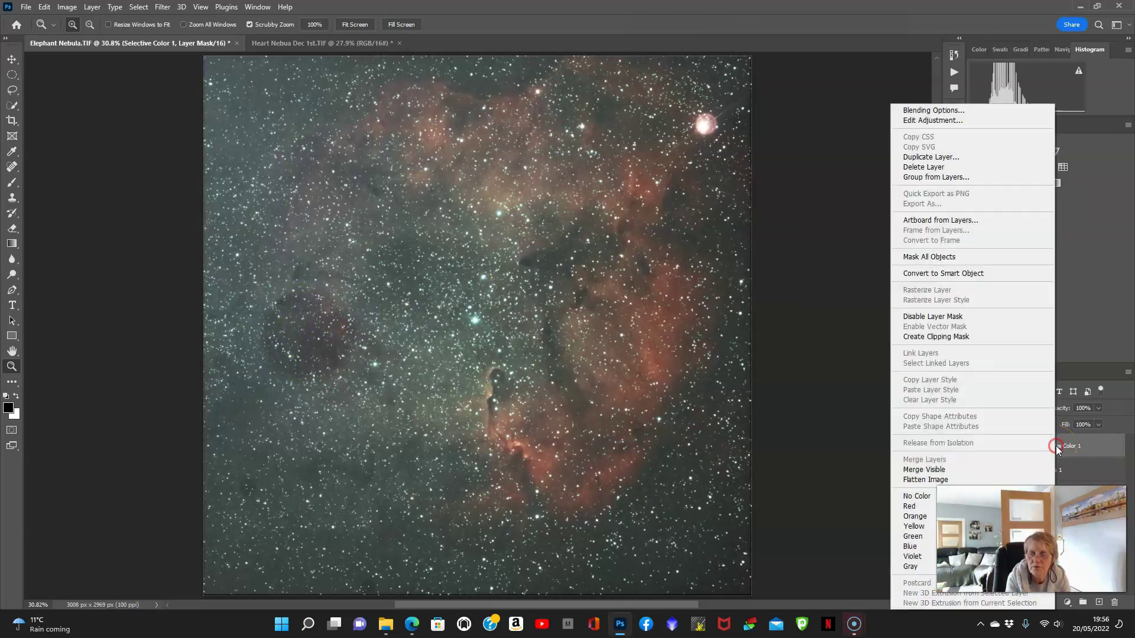
{"action": "left_click", "coordinate": [970, 470]}
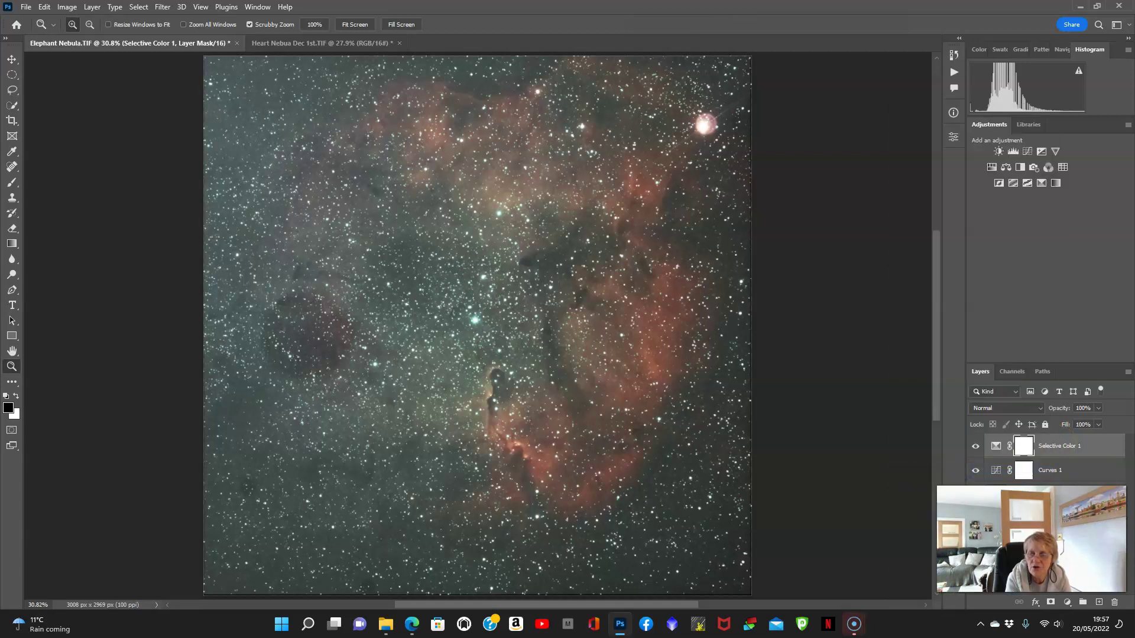
Step: Add a Curves adjustment layer to the merged image and darken the midtones with an RGB point at input 160, output 124
{"action": "left_click", "coordinate": [1067, 602]}
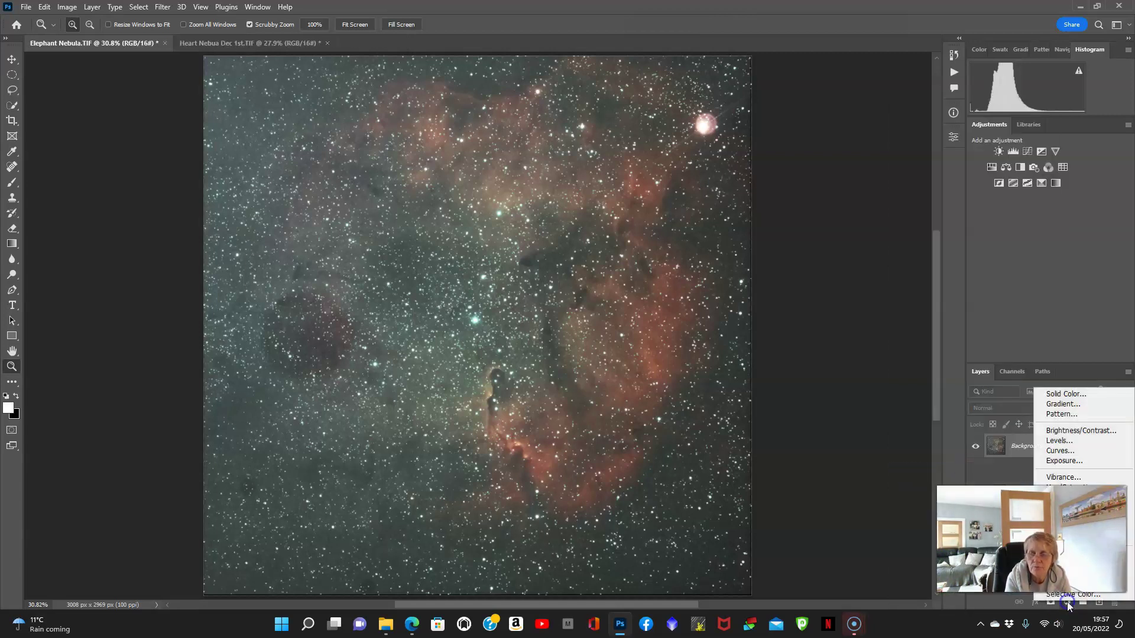
{"action": "left_click", "coordinate": [1075, 451]}
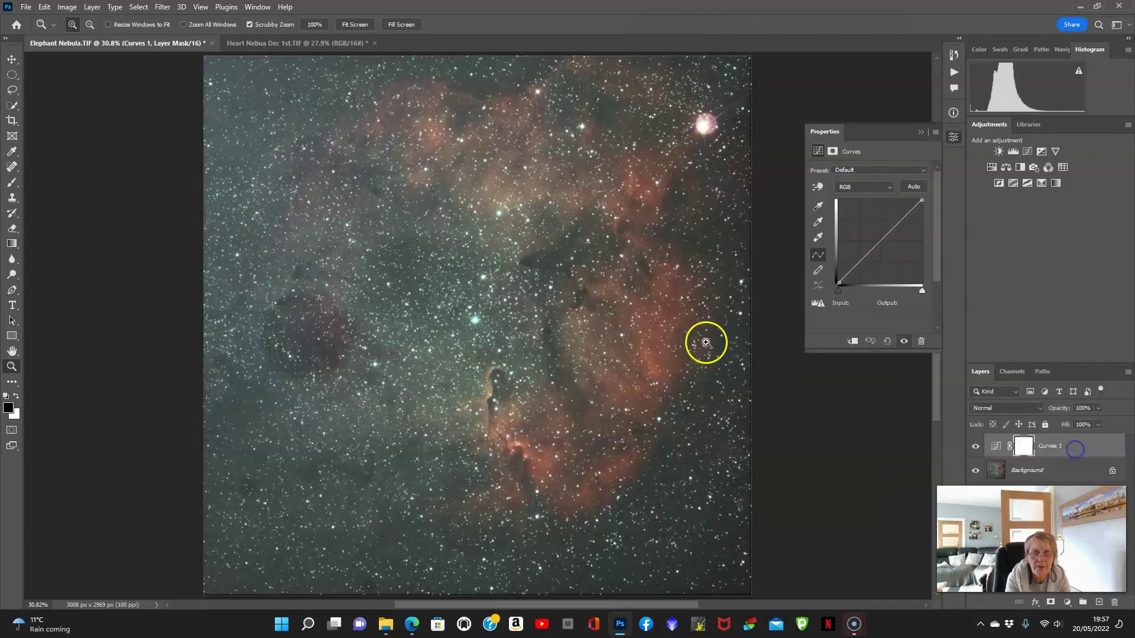
{"action": "left_click", "coordinate": [881, 244]}
{"action": "left_click_drag", "start_coordinate": [882, 243], "coordinate": [890, 243]}
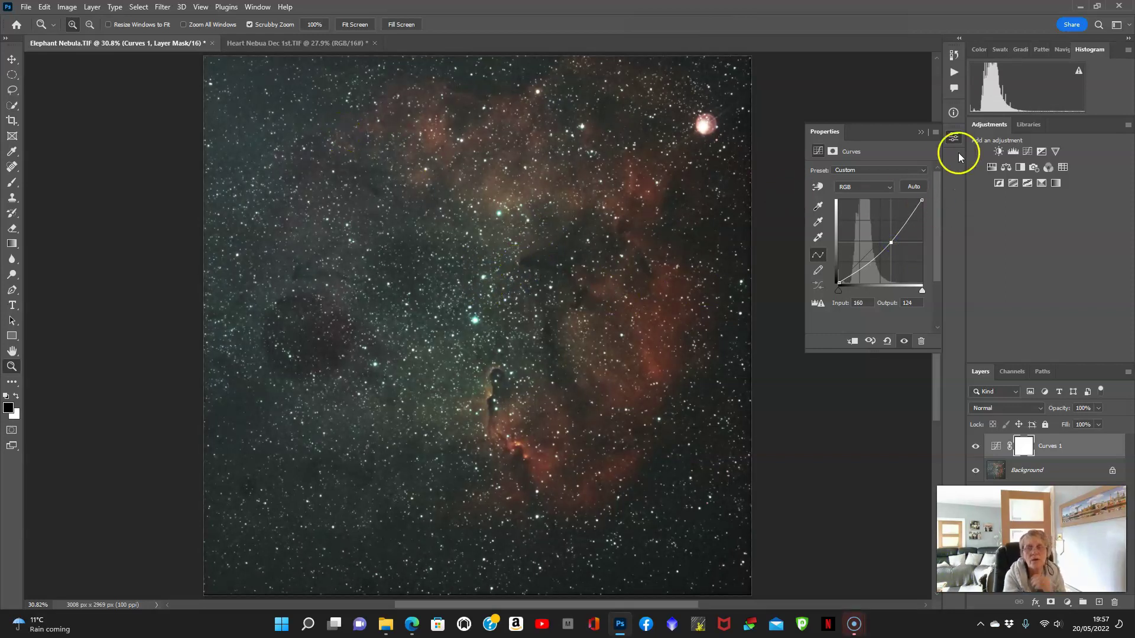
{"action": "left_click", "coordinate": [920, 132]}
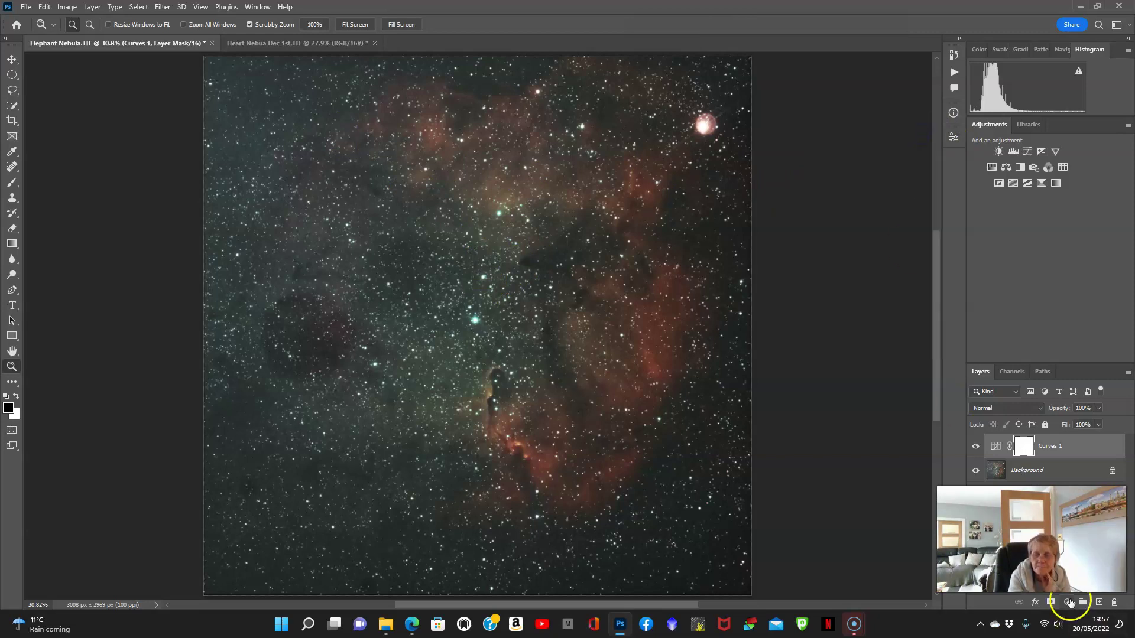
Step: Add a second Curves adjustment layer and lift the RGB curve gently with points at input 40, output 53 and input 156, output 190
{"action": "left_click", "coordinate": [1068, 604]}
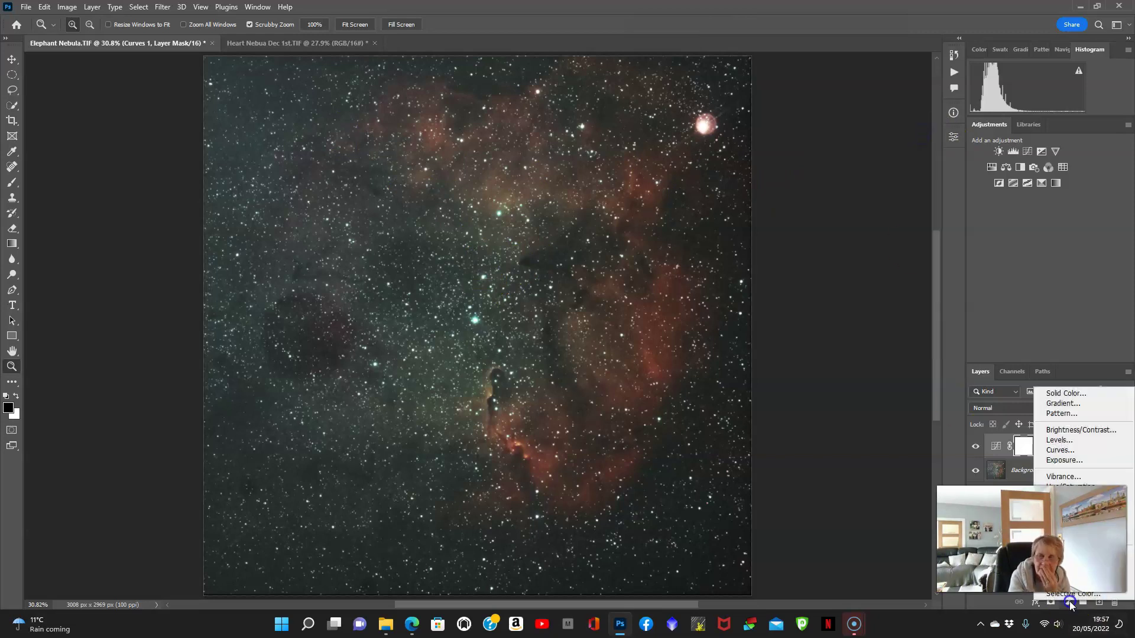
{"action": "left_click", "coordinate": [1071, 450]}
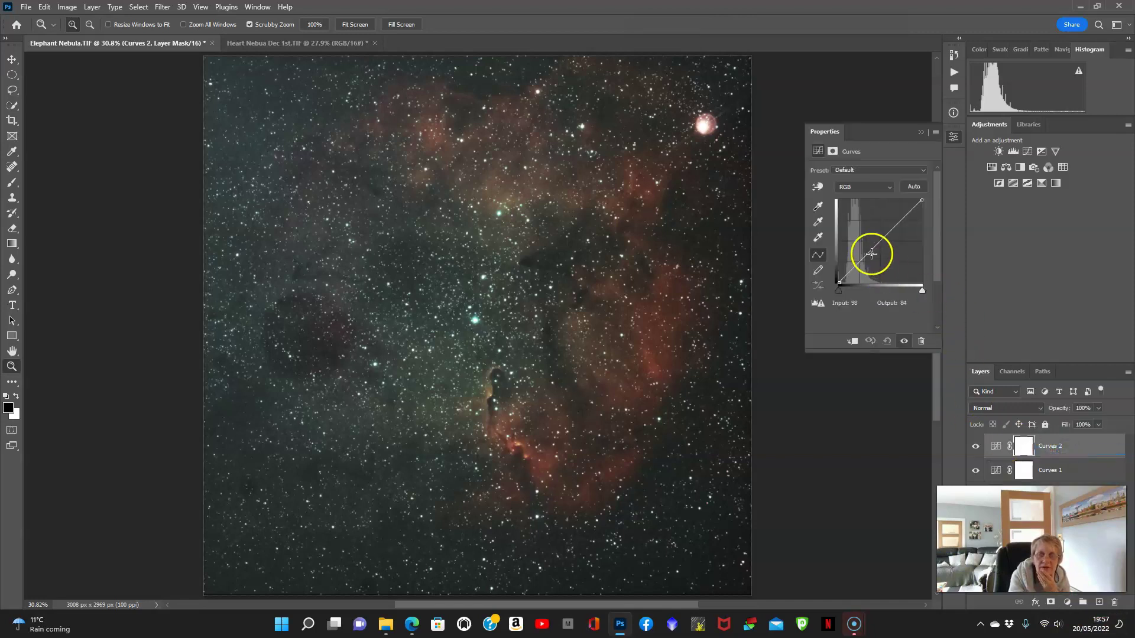
{"action": "left_click_drag", "start_coordinate": [881, 241], "coordinate": [894, 218]}
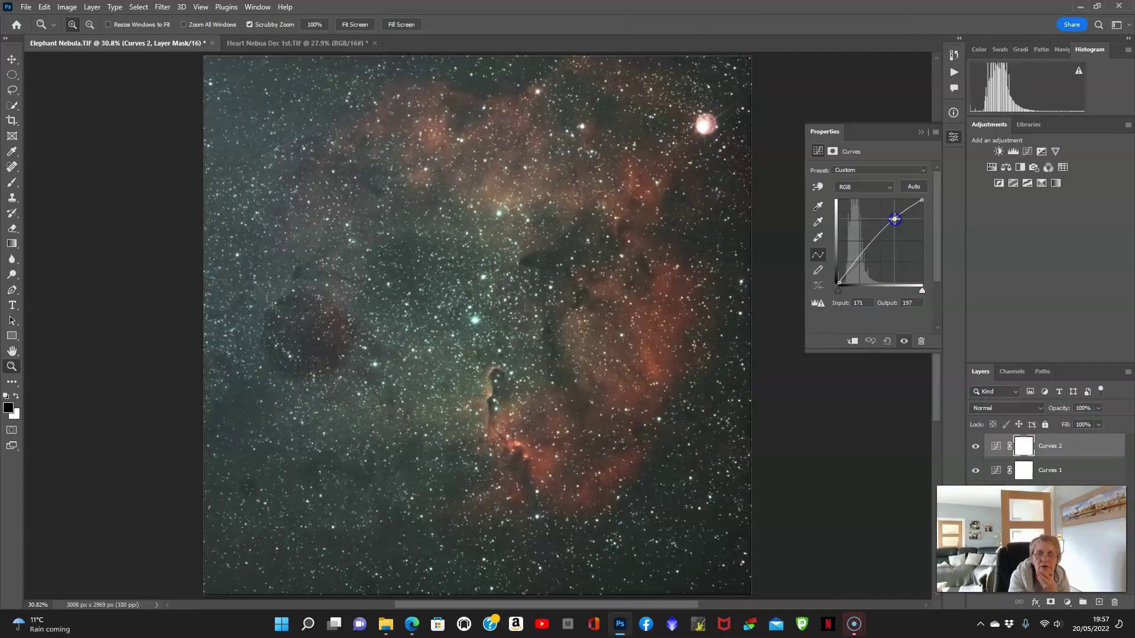
{"action": "left_click", "coordinate": [862, 256]}
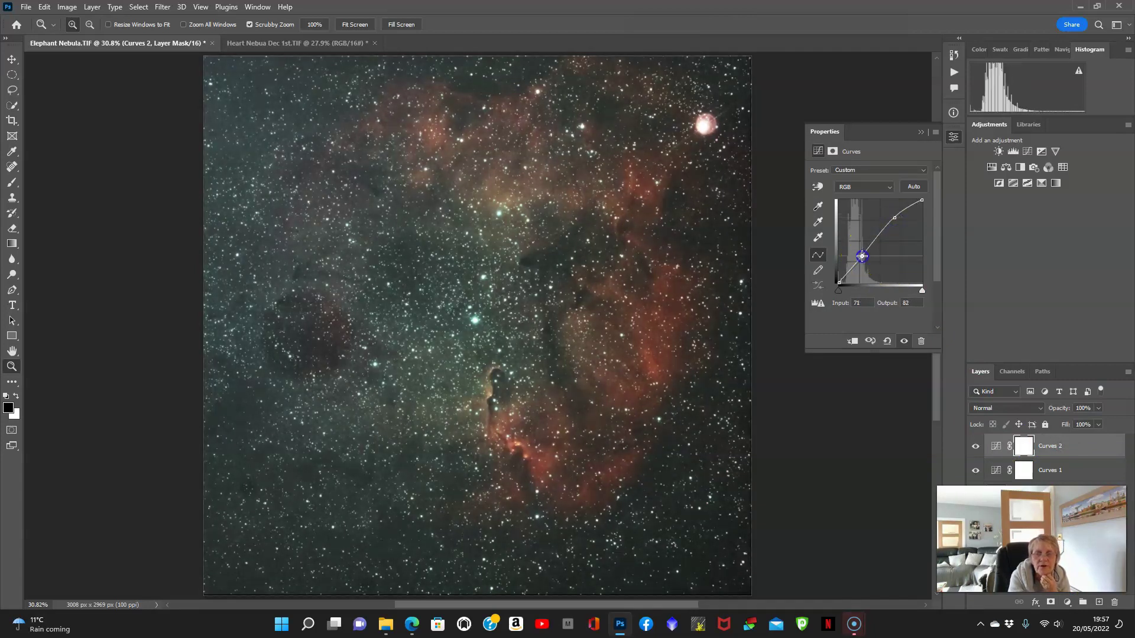
{"action": "left_click_drag", "start_coordinate": [861, 256], "coordinate": [852, 266]}
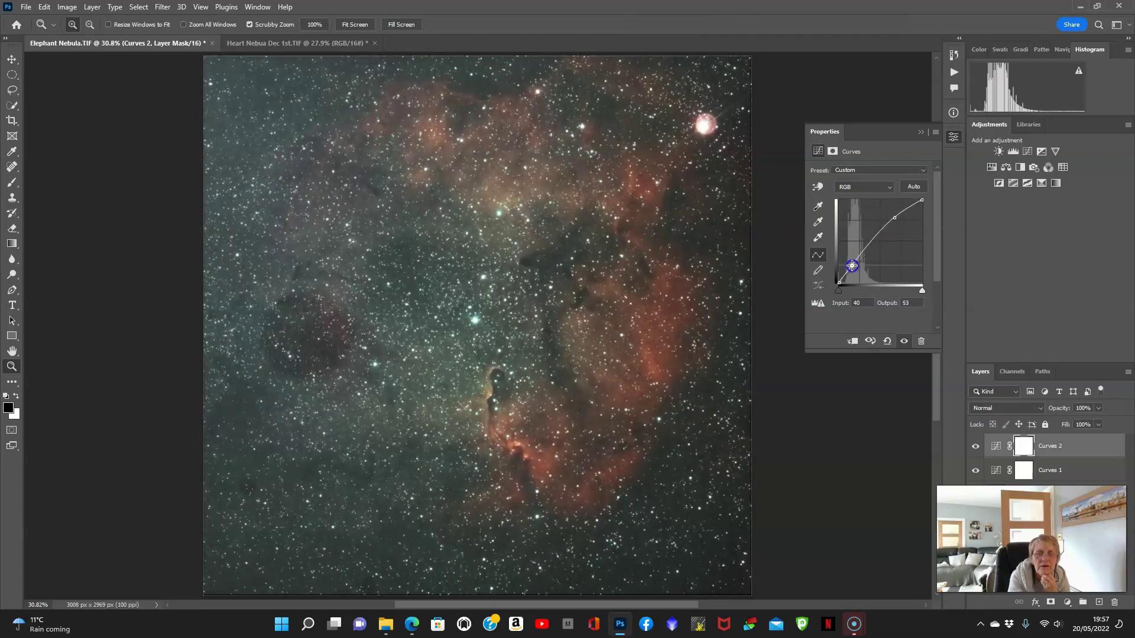
{"action": "mouse_move", "coordinate": [894, 217]}
{"action": "left_mouse_down"}
{"action": "mouse_move", "coordinate": [880, 215]}
{"action": "mouse_move", "coordinate": [889, 222]}
{"action": "left_mouse_up"}
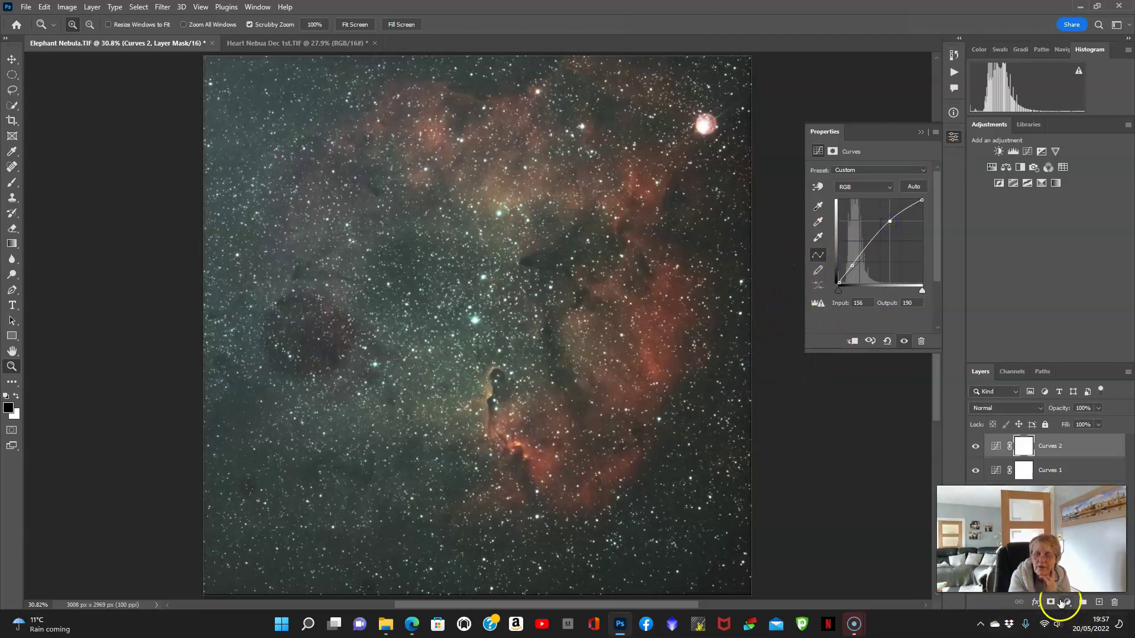
Step: Merge both Curves adjustment layers into the Background and collapse the adjustment properties
{"action": "right_click", "coordinate": [1051, 444]}
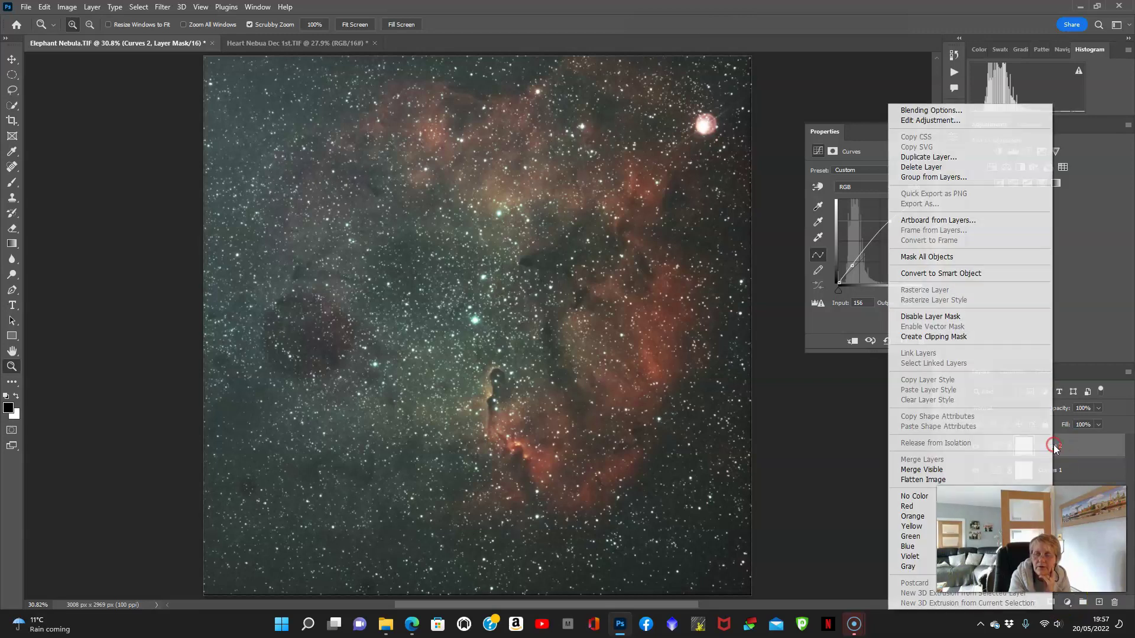
{"action": "left_click", "coordinate": [987, 479]}
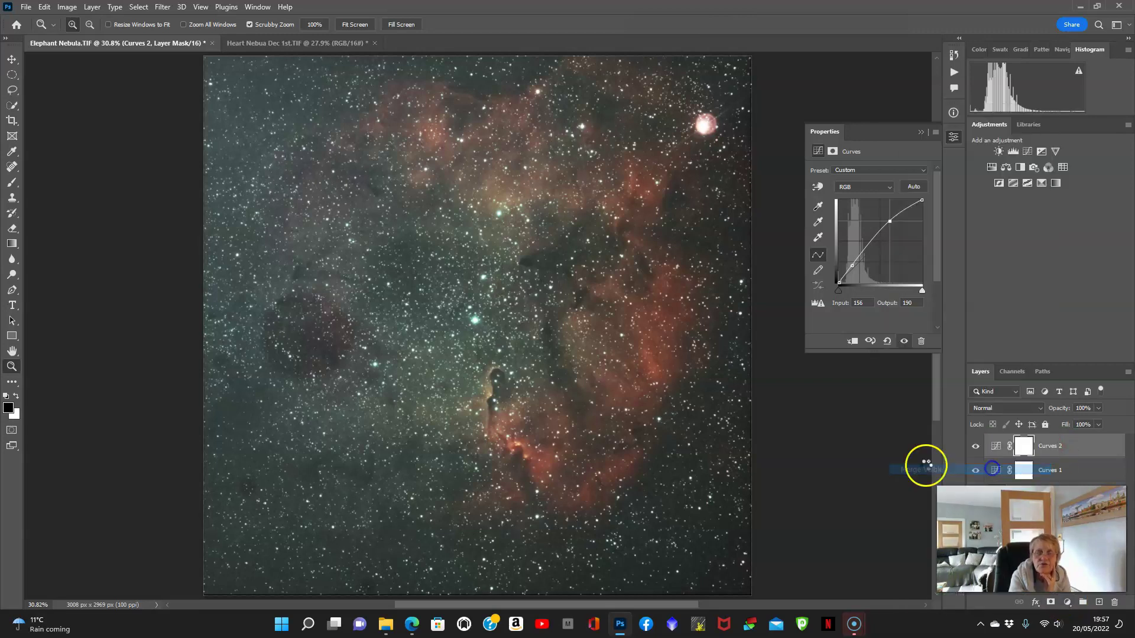
{"action": "left_click", "coordinate": [920, 132]}
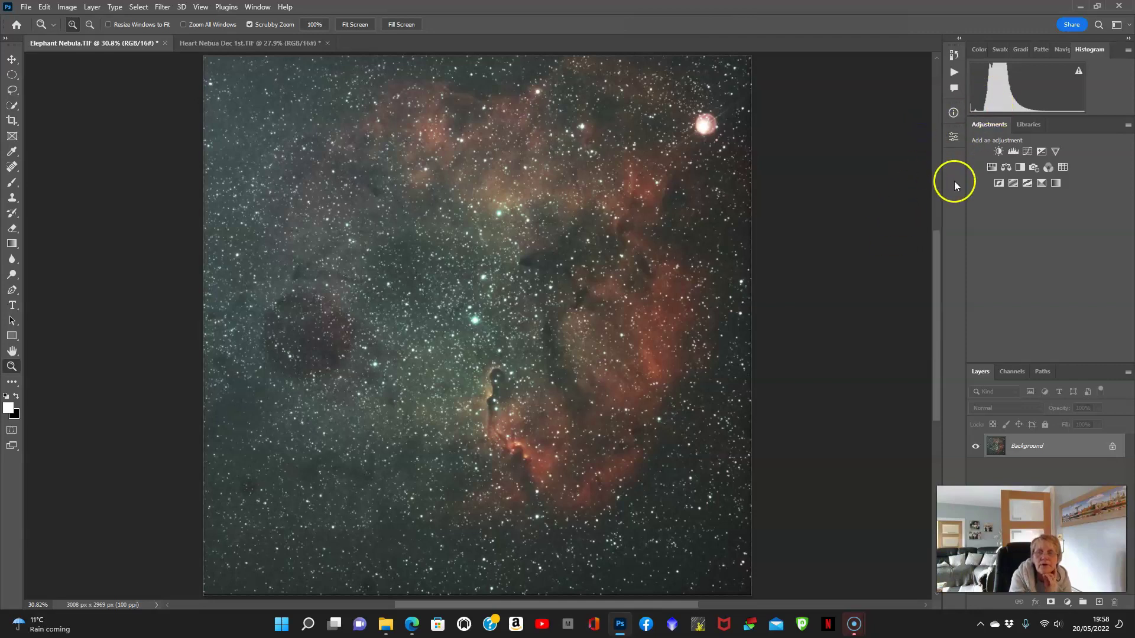
Step: Review the edit's earlier history states, from the first Curves layer through the post-crop layer copy, and return to the latest Merge Visible state
{"action": "left_click", "coordinate": [954, 56]}
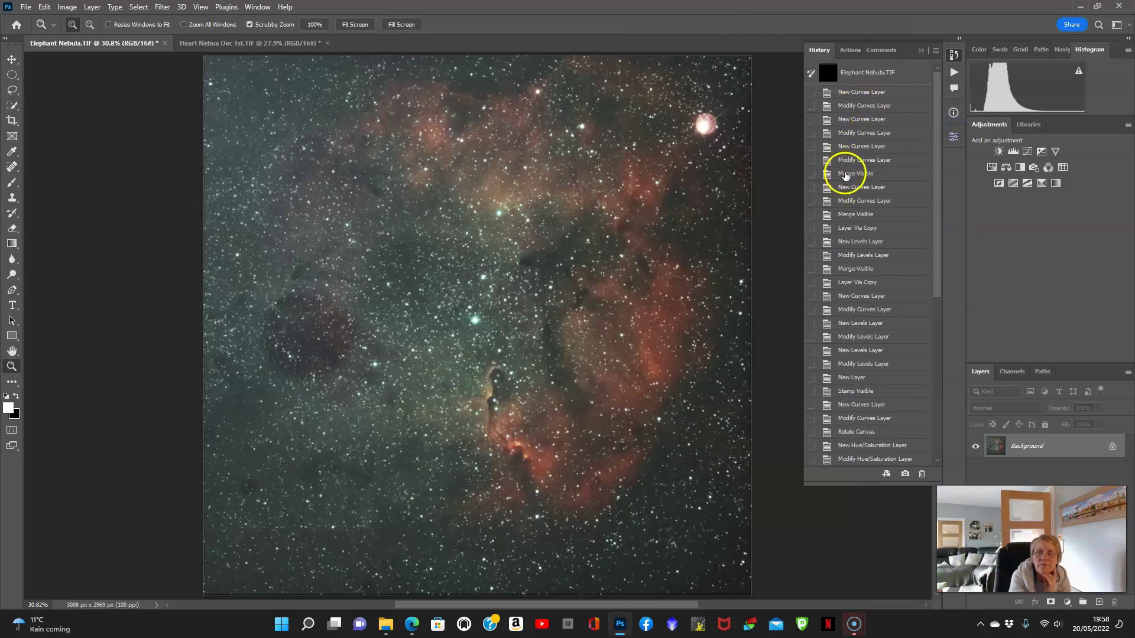
{"action": "left_click", "coordinate": [845, 174]}
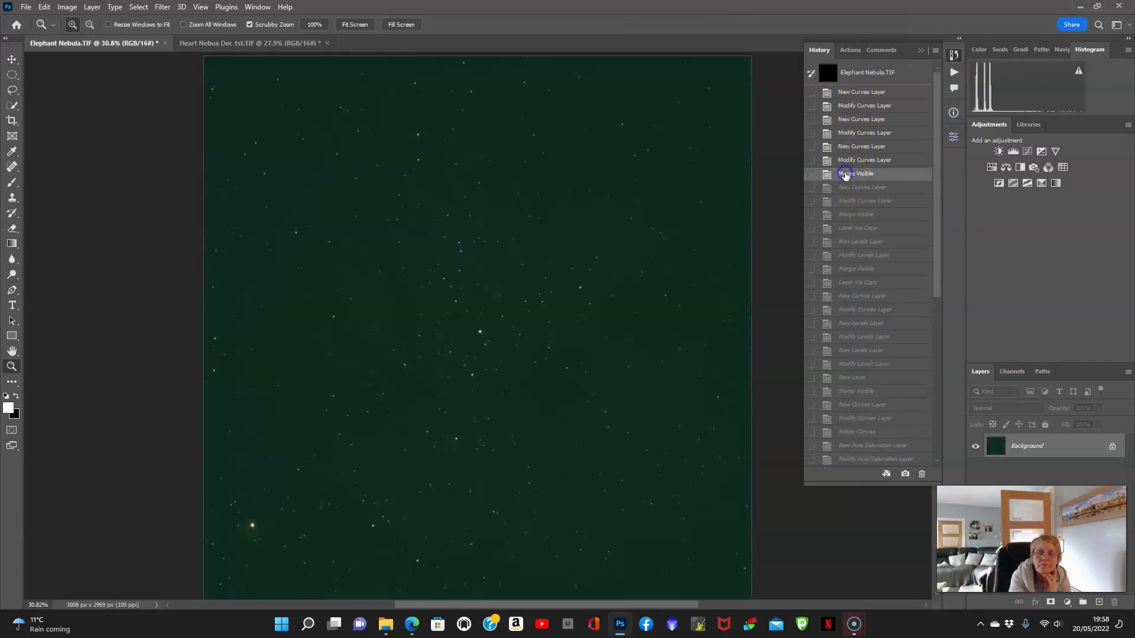
{"action": "left_click", "coordinate": [849, 93]}
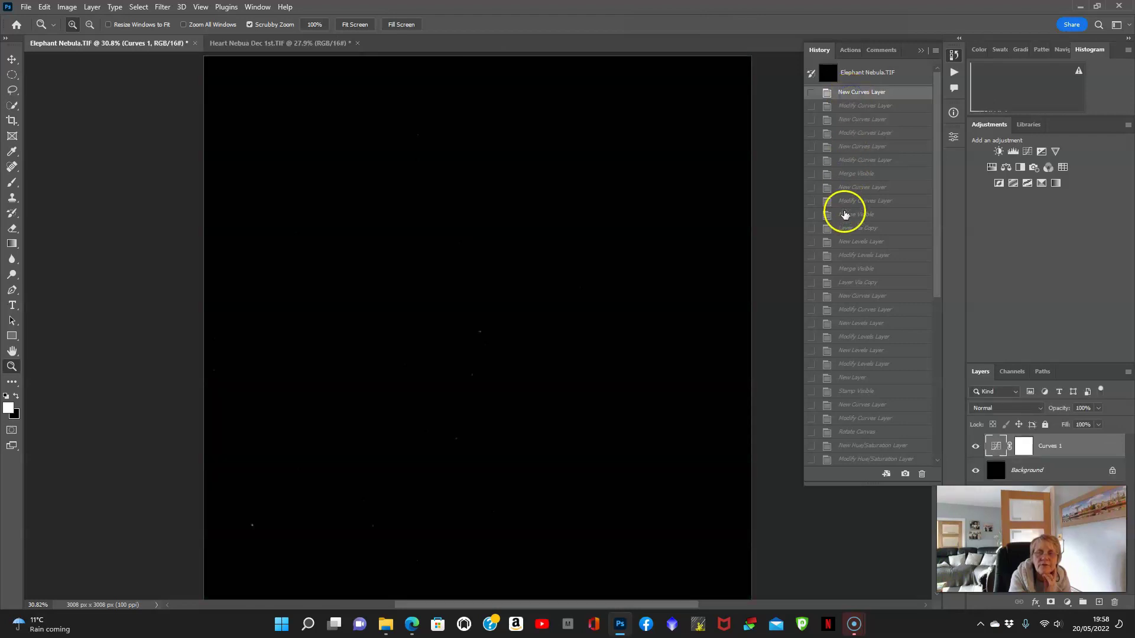
{"action": "left_click", "coordinate": [855, 174]}
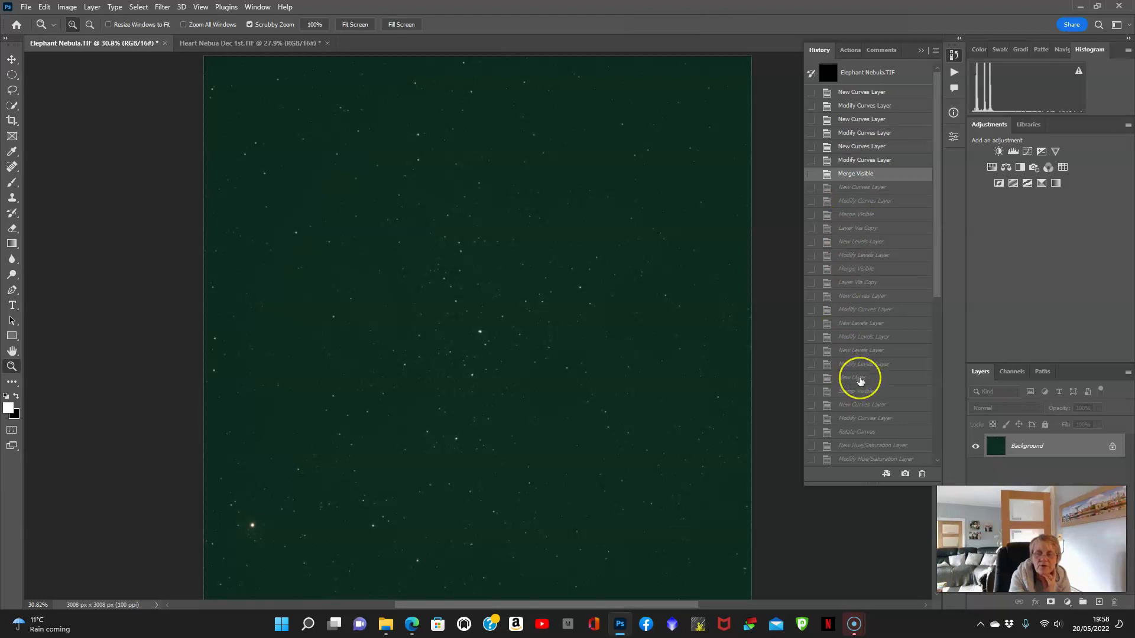
{"action": "left_click", "coordinate": [859, 379]}
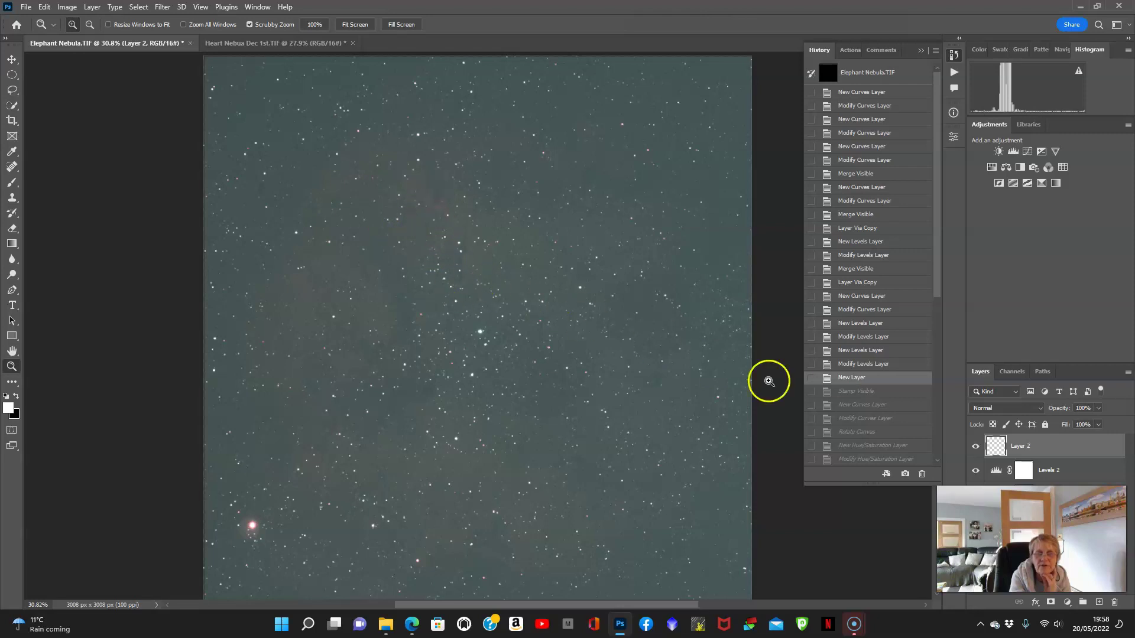
{"action": "left_click_drag", "start_coordinate": [938, 281], "coordinate": [941, 392]}
{"action": "left_click", "coordinate": [860, 331]}
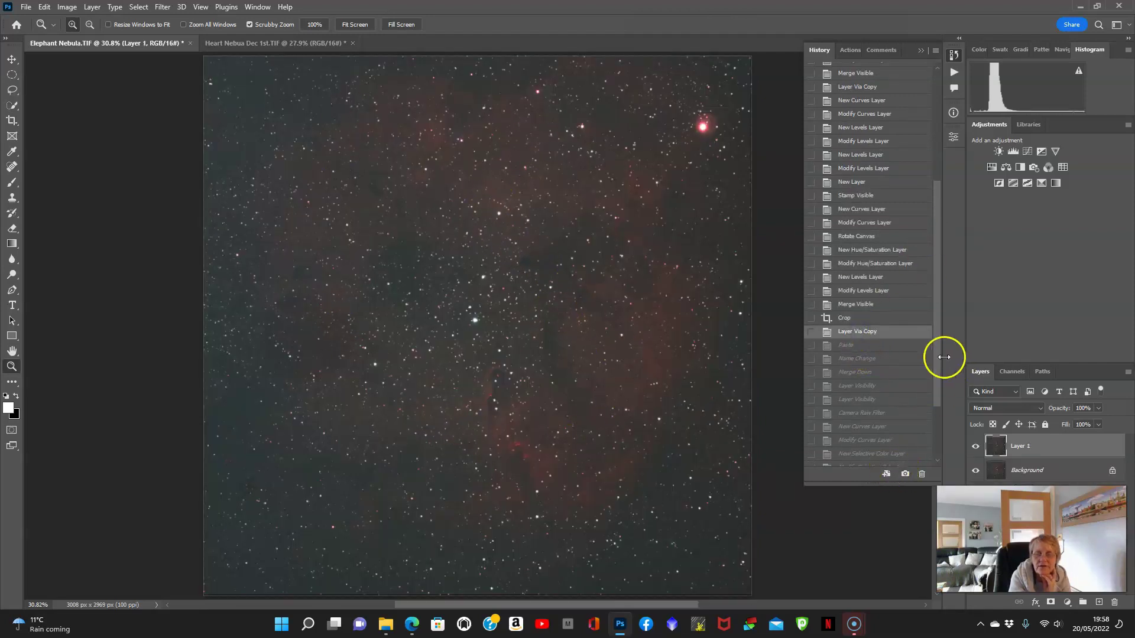
{"action": "scroll", "coordinate": [877, 382], "scroll_direction": "down", "scroll_amount": 2}
{"action": "left_click", "coordinate": [844, 460]}
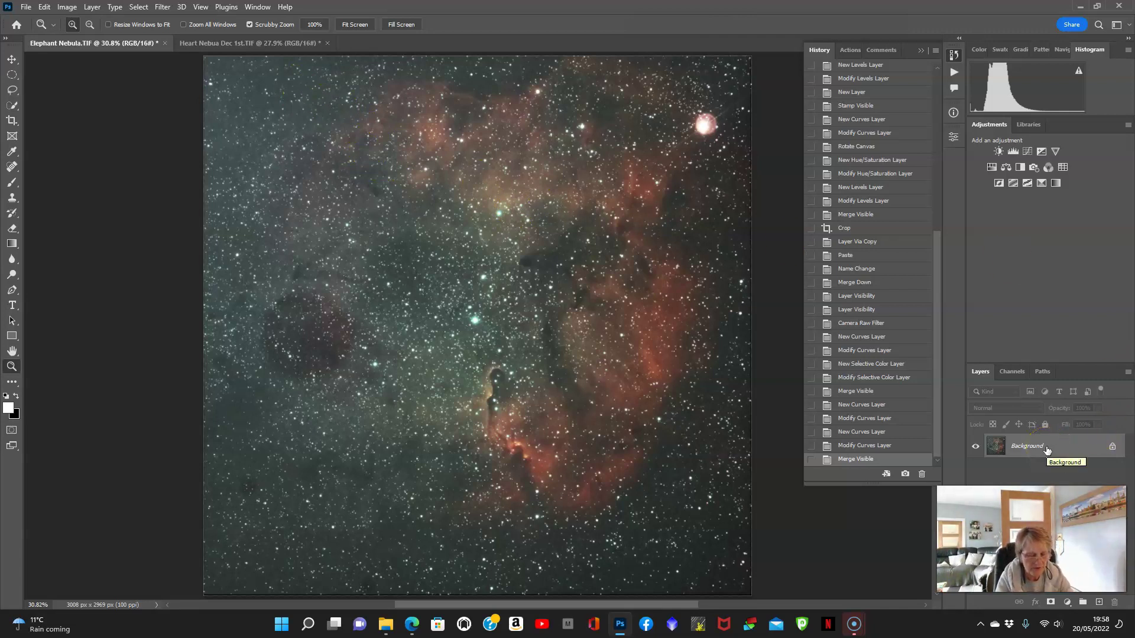
Step: Duplicate the Background layer and start a Color Range selection of the Highlights on the copy
{"action": "key", "text": "ctrl+j"}
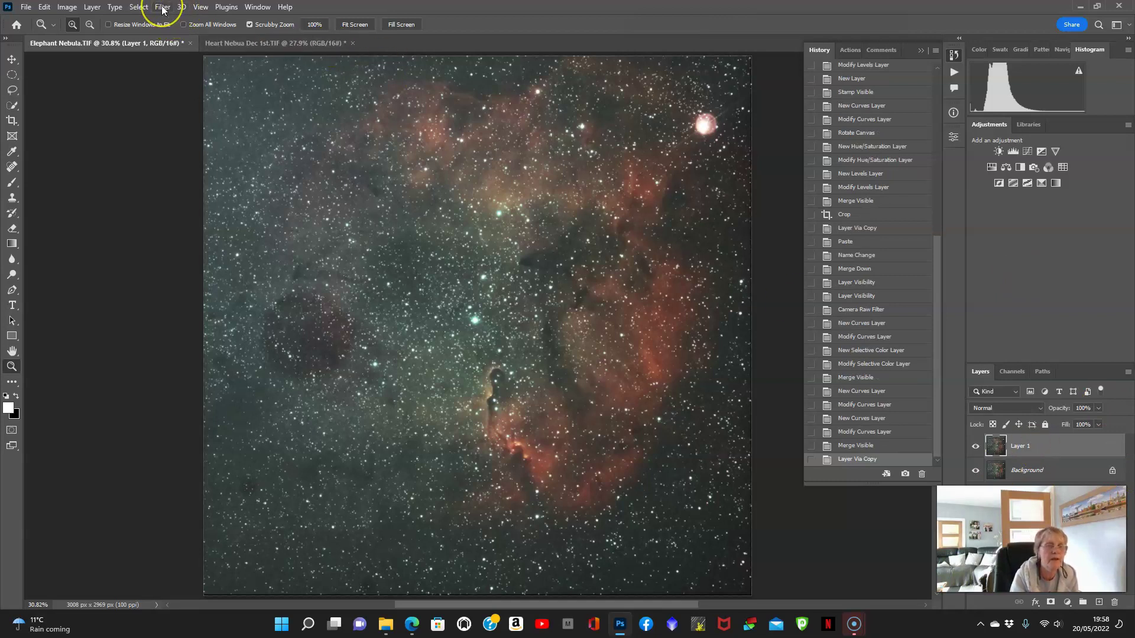
{"action": "left_click", "coordinate": [136, 7]}
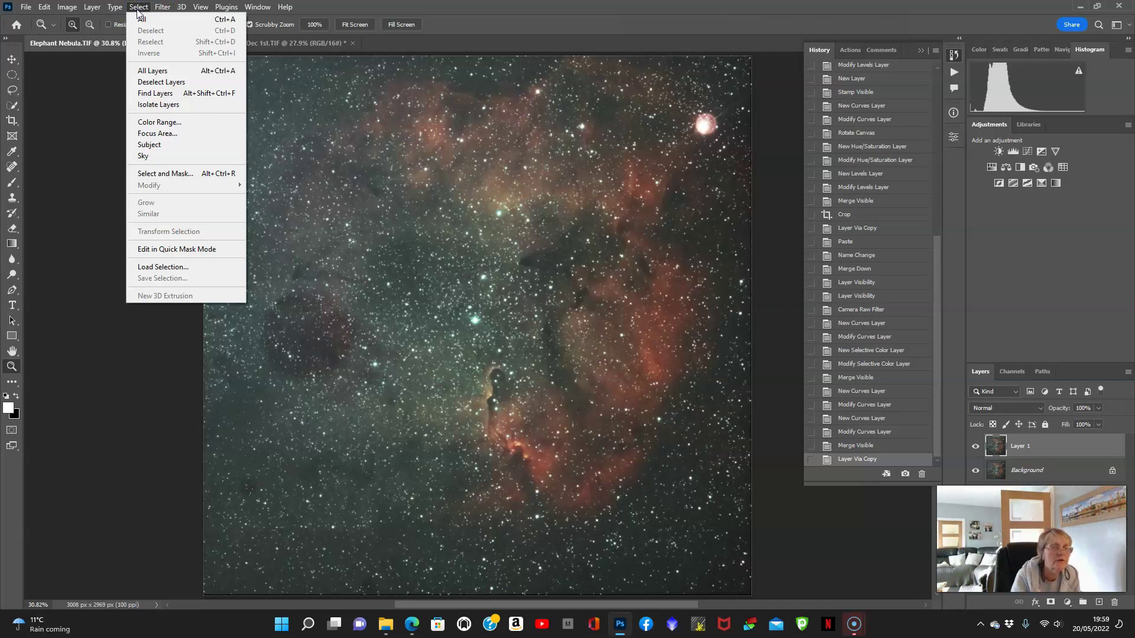
{"action": "left_click", "coordinate": [163, 124]}
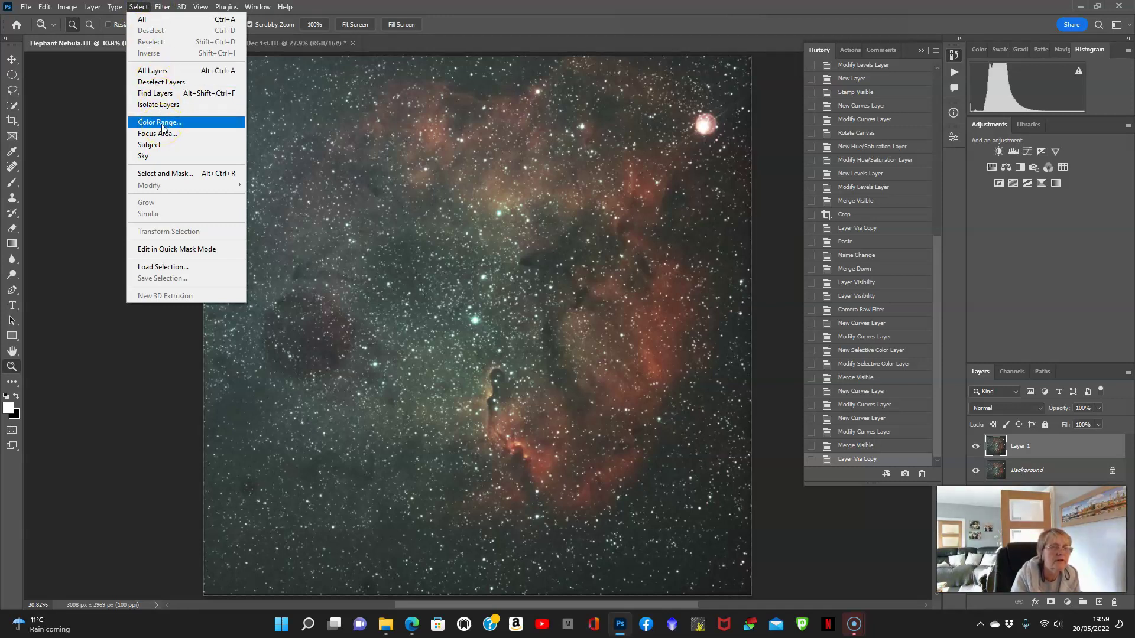
{"action": "left_click", "coordinate": [423, 126]}
{"action": "left_click", "coordinate": [607, 139]}
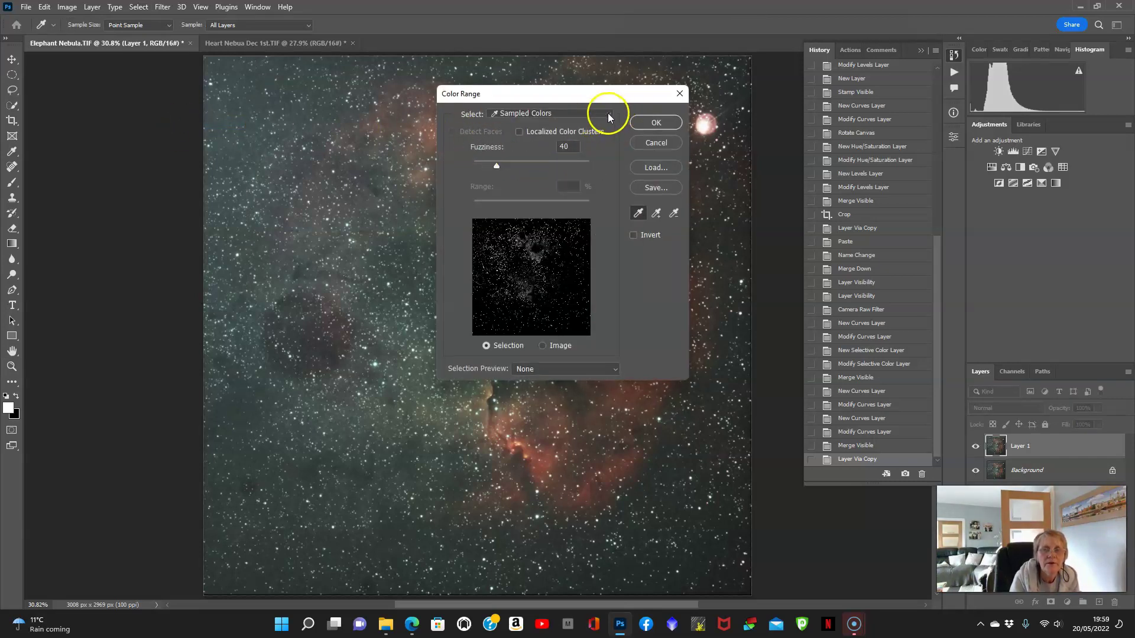
{"action": "left_click", "coordinate": [608, 113]}
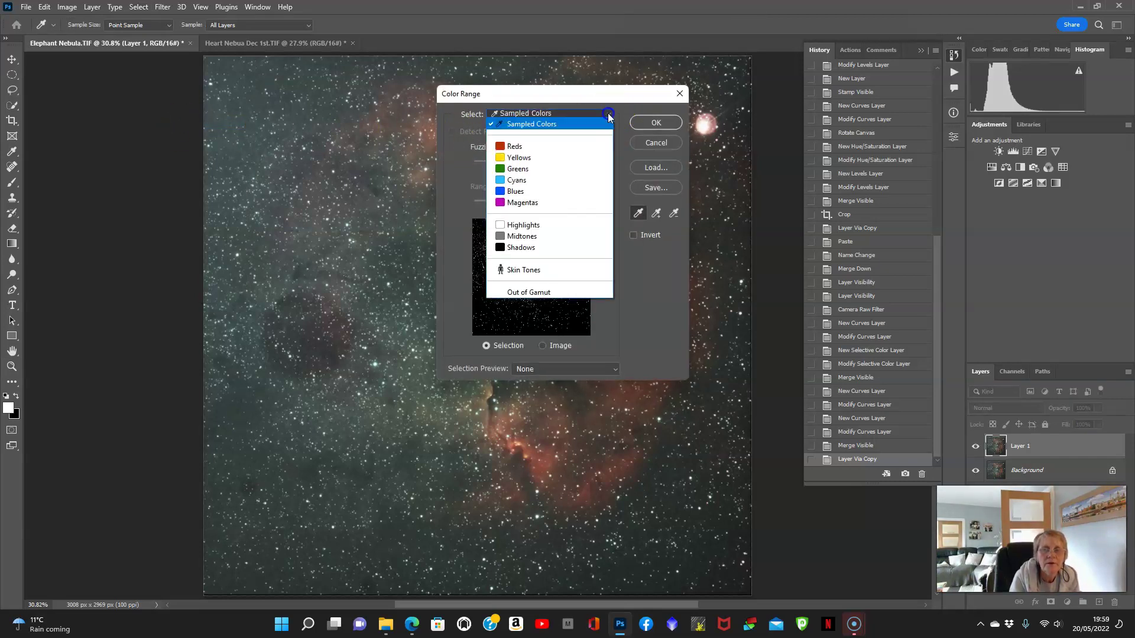
{"action": "left_click", "coordinate": [543, 226]}
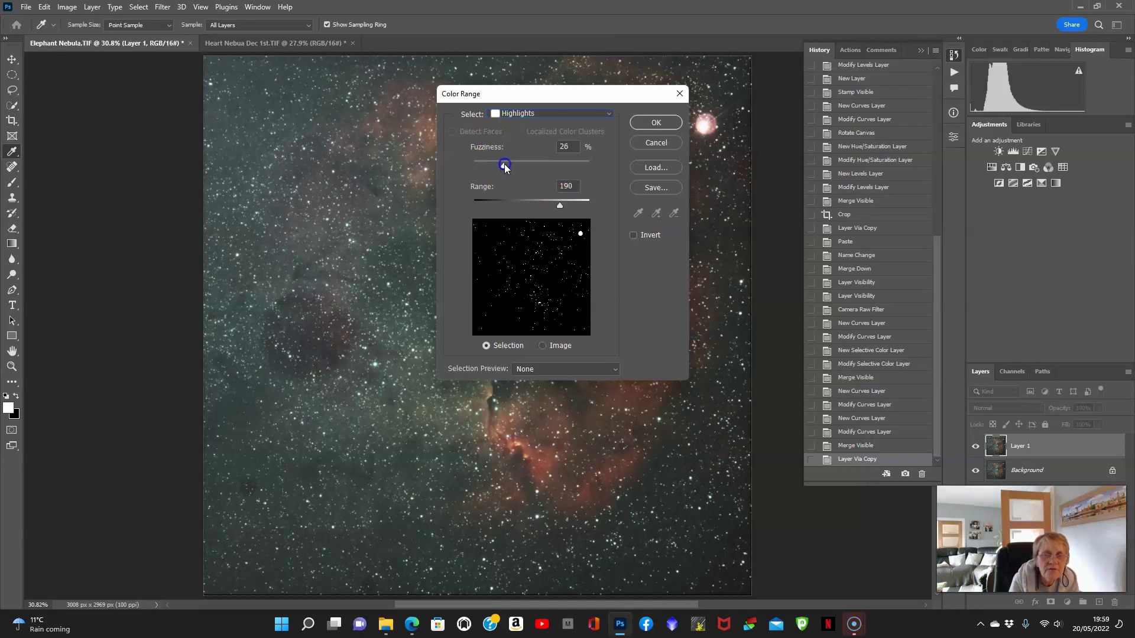
Step: Make the highlights selection with Fuzziness at 26% and Range at 99
{"action": "mouse_move", "coordinate": [505, 165]}
{"action": "left_mouse_down"}
{"action": "mouse_move", "coordinate": [488, 166]}
{"action": "mouse_move", "coordinate": [520, 167]}
{"action": "left_mouse_up"}
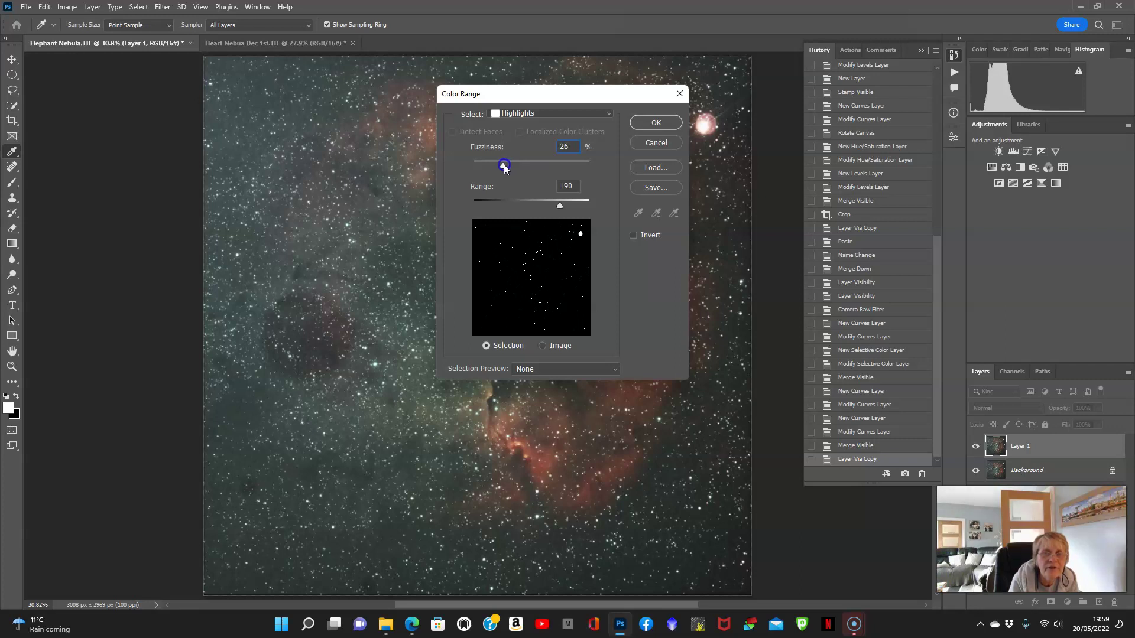
{"action": "left_click_drag", "start_coordinate": [503, 166], "coordinate": [503, 166]}
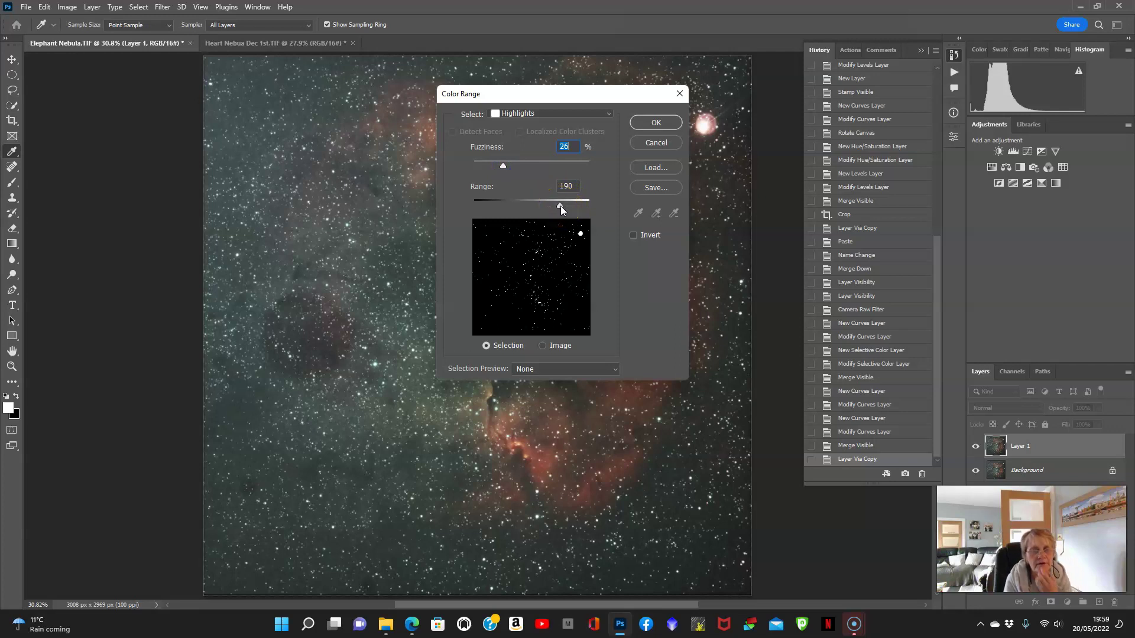
{"action": "left_click", "coordinate": [560, 207]}
{"action": "left_click_drag", "start_coordinate": [560, 207], "coordinate": [529, 206]}
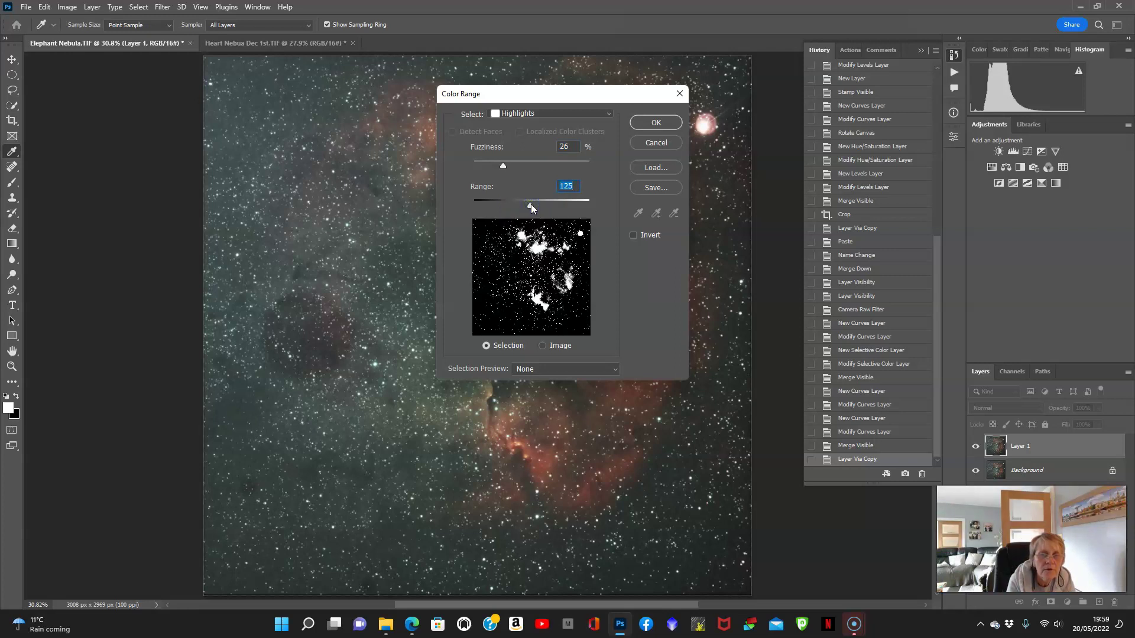
{"action": "left_click_drag", "start_coordinate": [526, 207], "coordinate": [519, 205]}
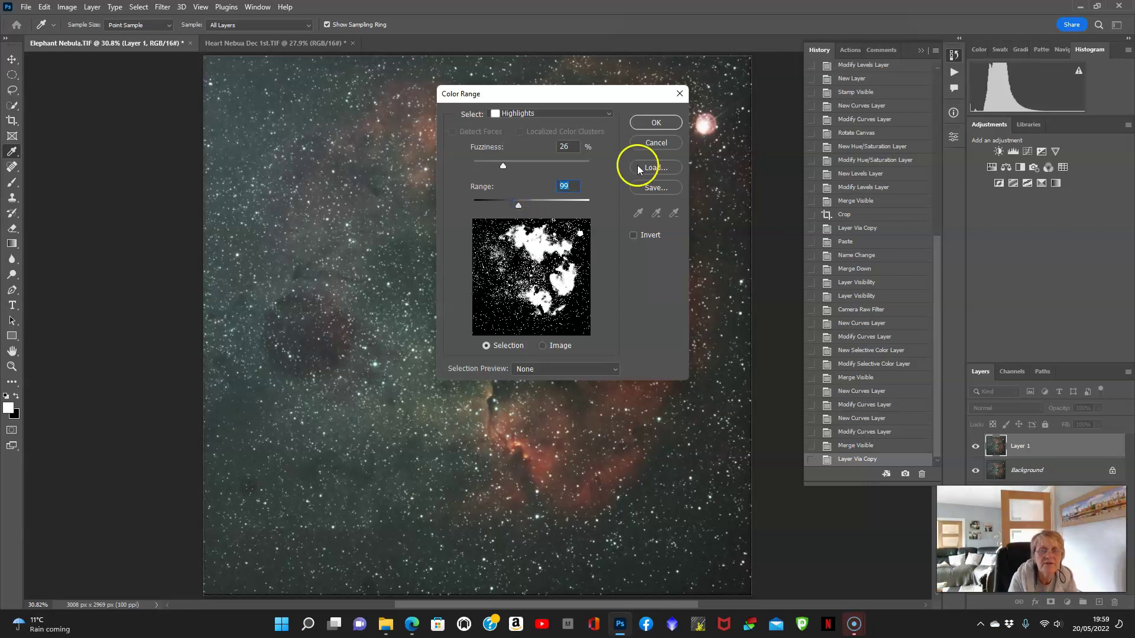
{"action": "left_click", "coordinate": [659, 122]}
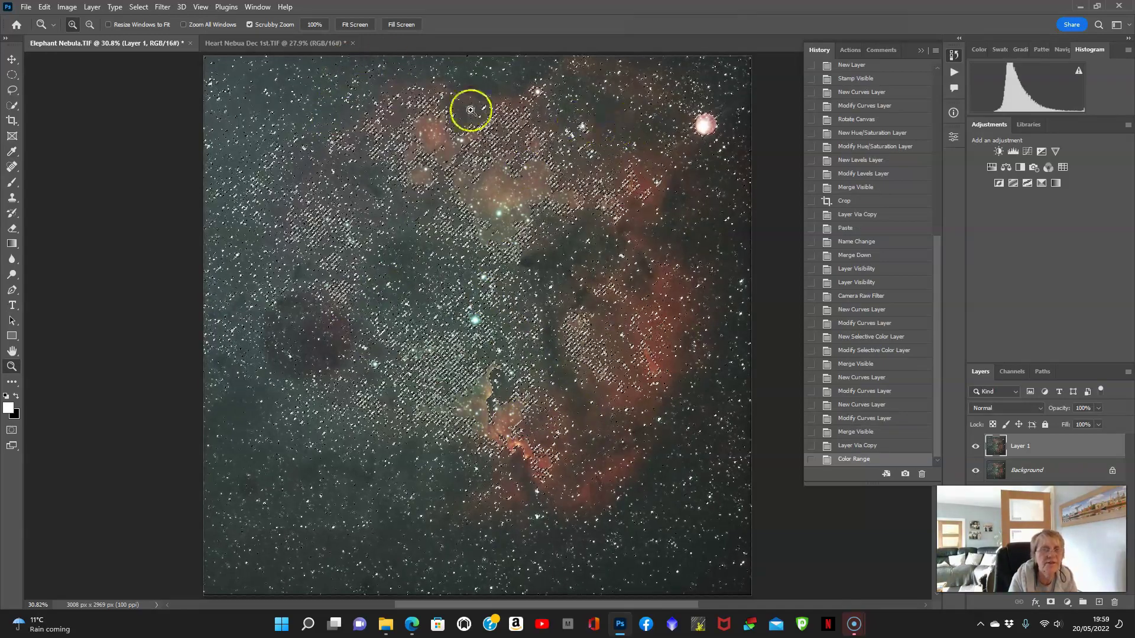
Step: Expand the star selection by 1 pixel and feather it with a radius of 2 pixels
{"action": "left_click", "coordinate": [145, 8]}
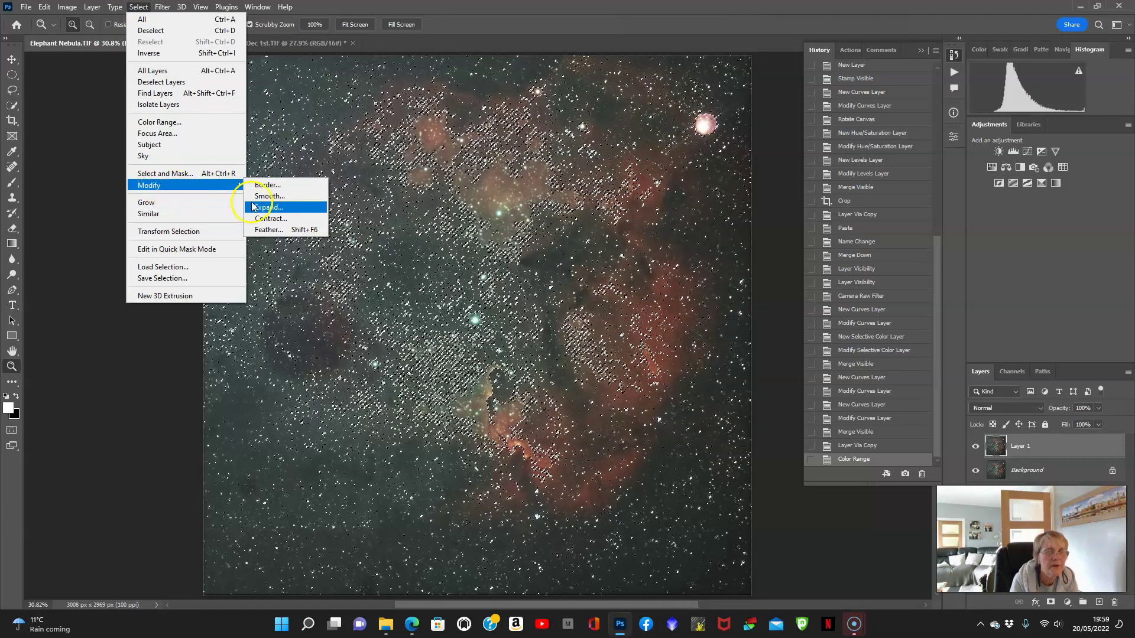
{"action": "left_click", "coordinate": [277, 209]}
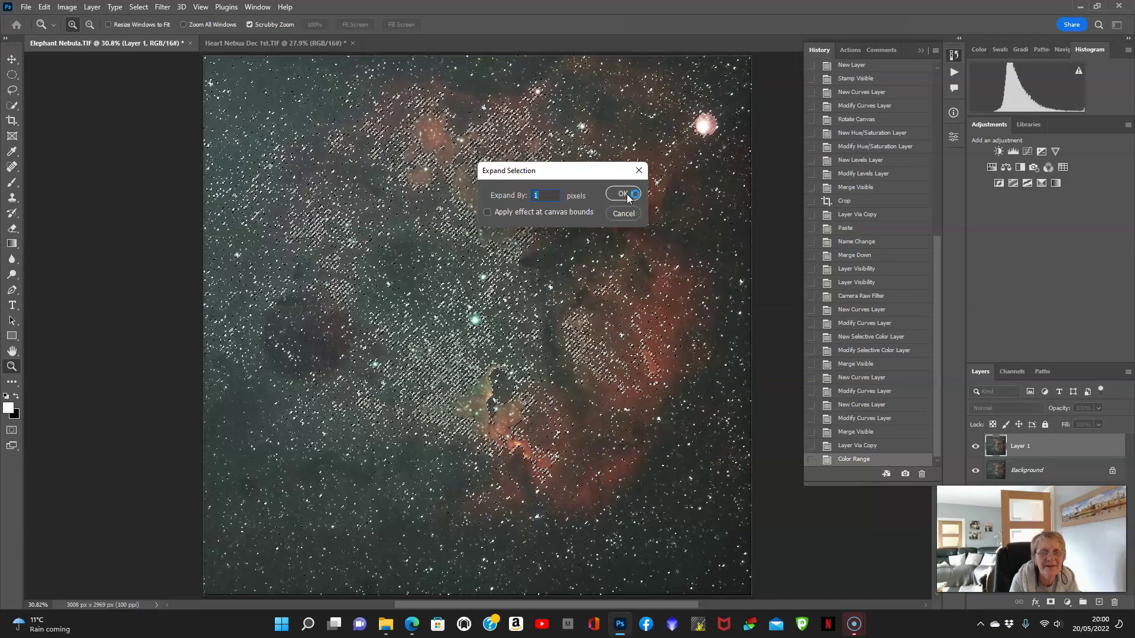
{"action": "left_click", "coordinate": [623, 194]}
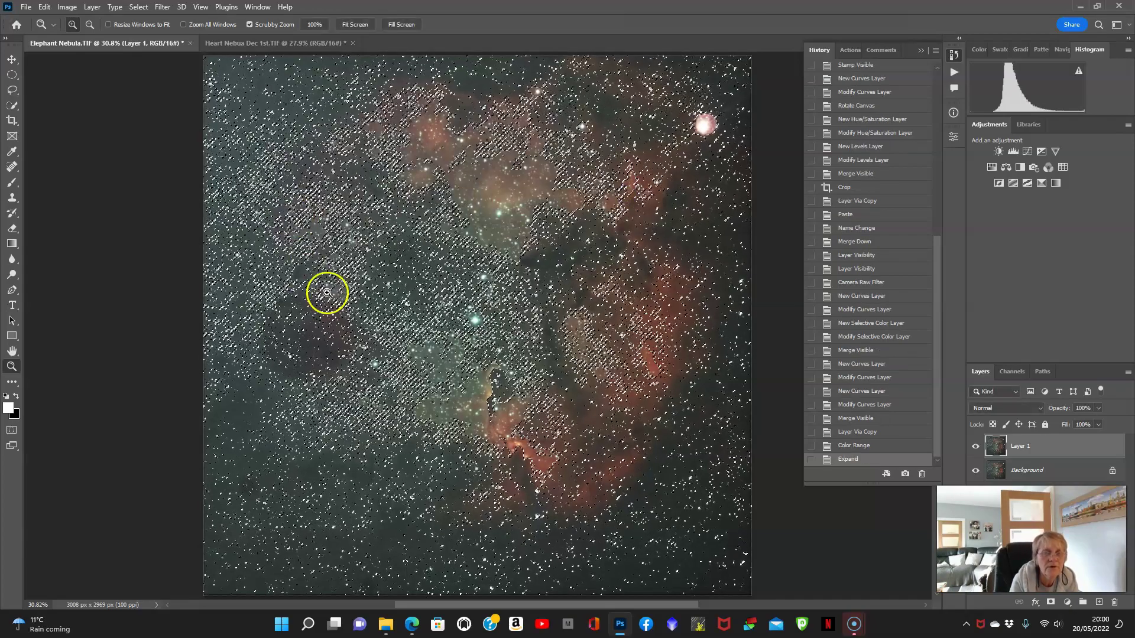
{"action": "left_click", "coordinate": [137, 7]}
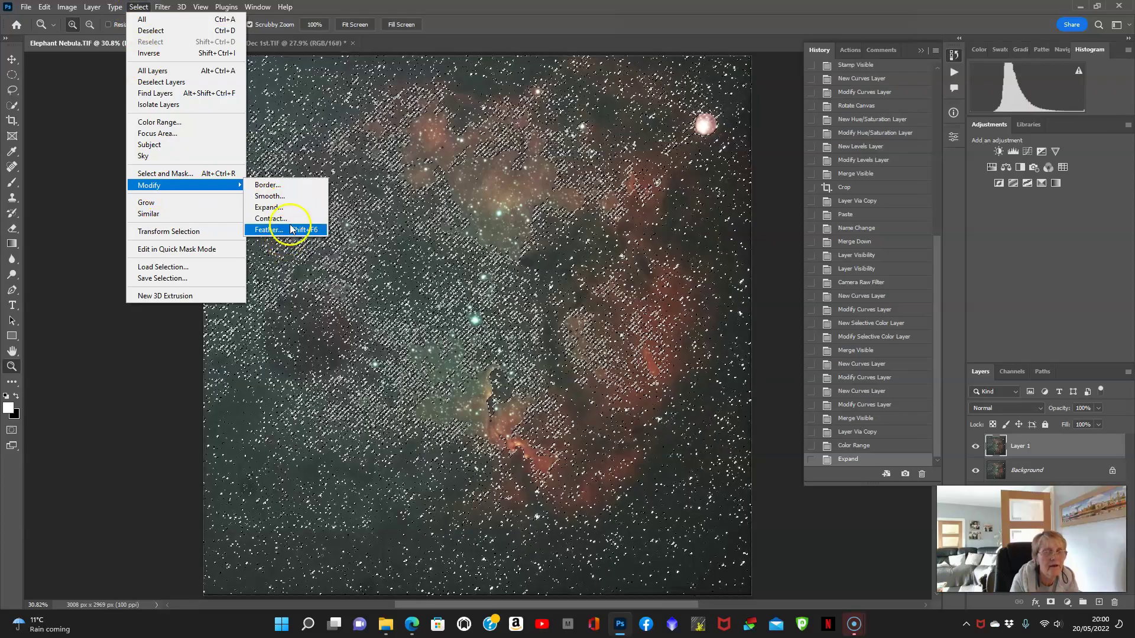
{"action": "left_click", "coordinate": [291, 230]}
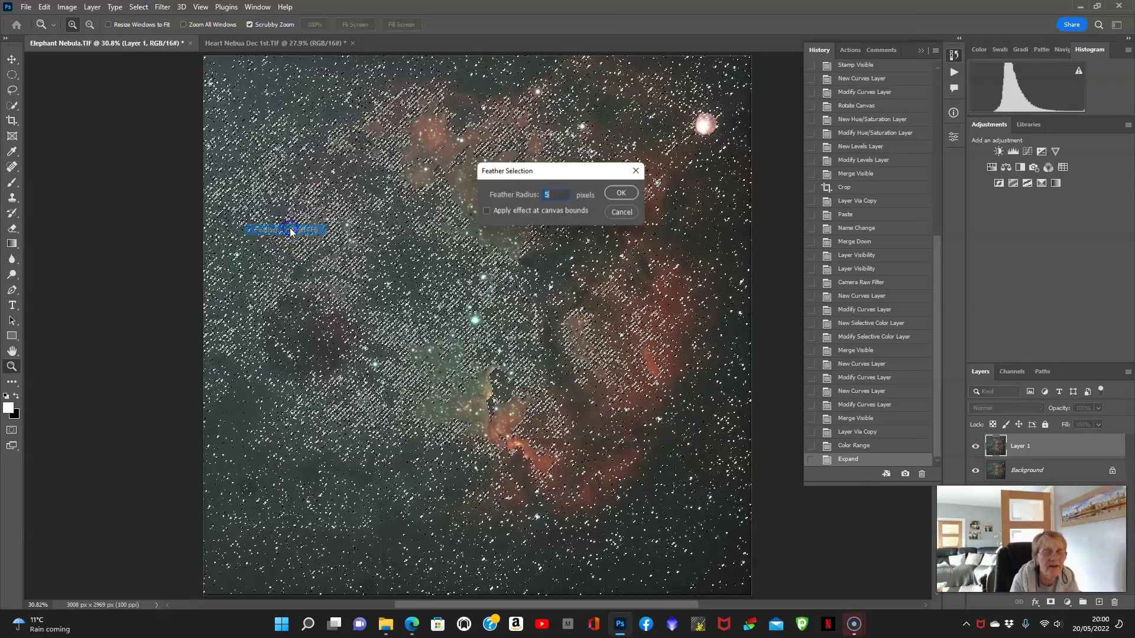
{"action": "type", "text": "2"}
{"action": "left_click", "coordinate": [600, 208]}
{"action": "left_click", "coordinate": [620, 193]}
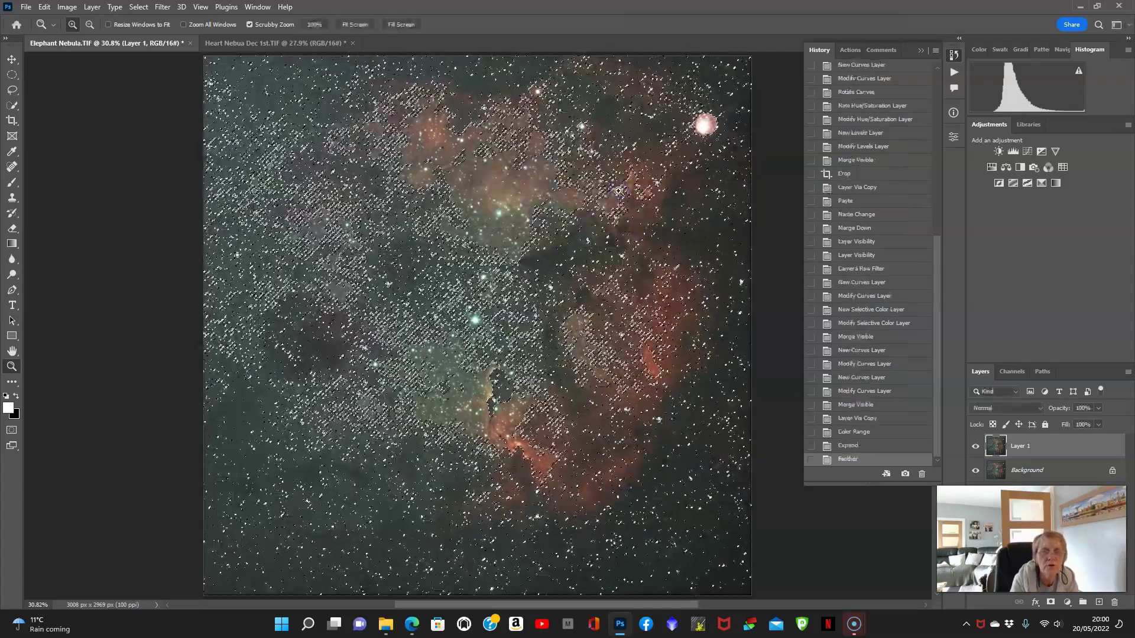
Step: Open the Minimum filter for the selected stars and preview it with a radius of 2 pixels, preserving Squareness
{"action": "left_click", "coordinate": [163, 7]}
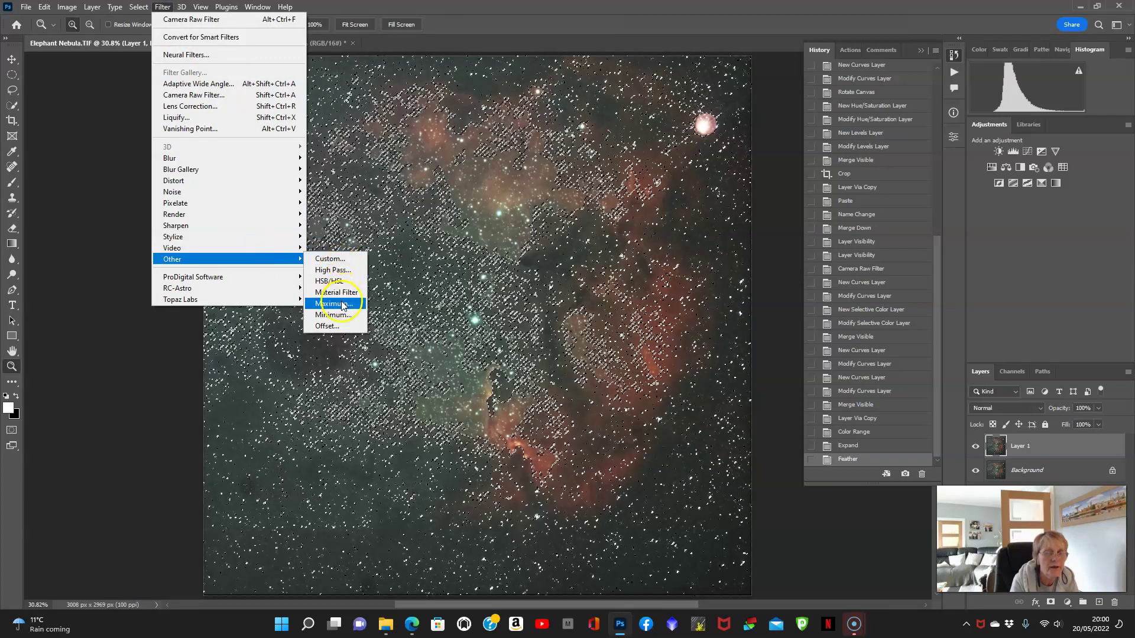
{"action": "left_click", "coordinate": [337, 319]}
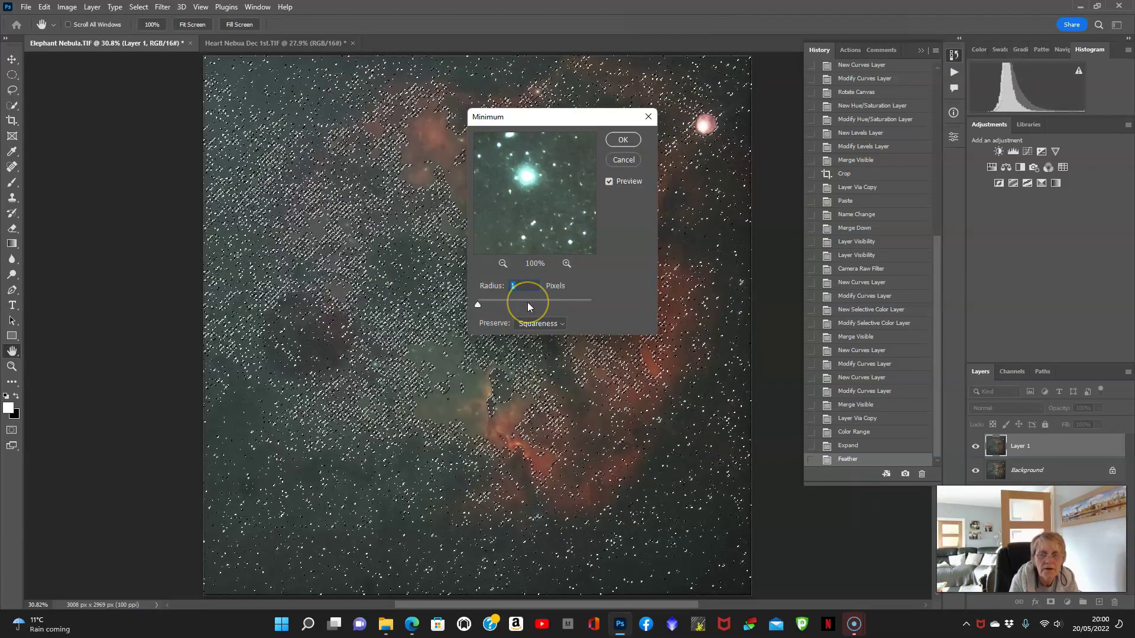
{"action": "type", "text": "2"}
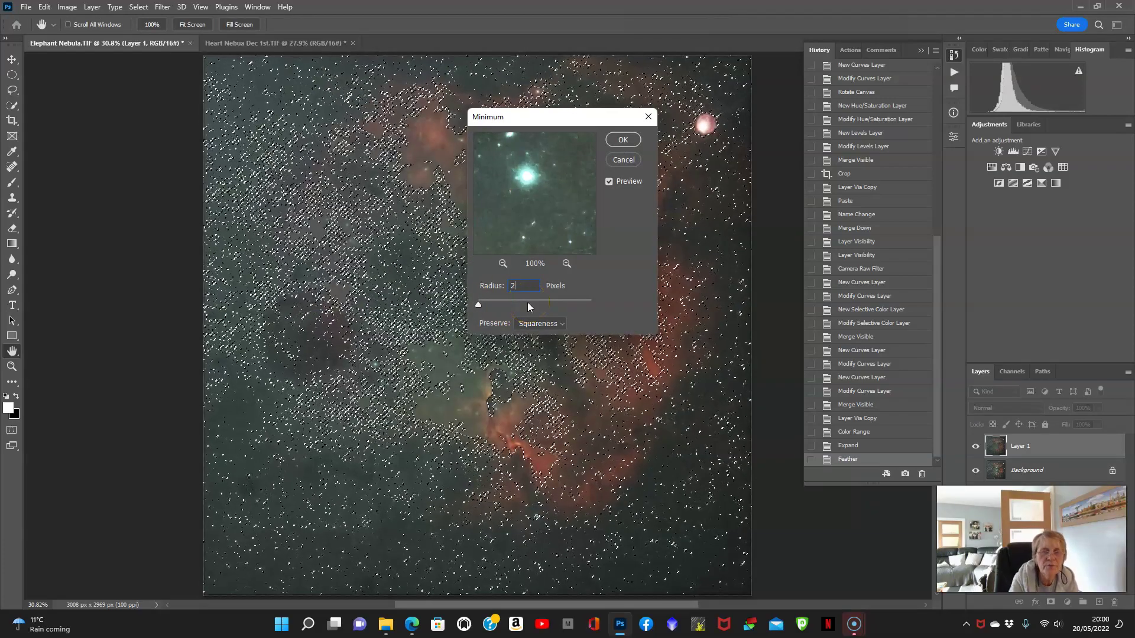
{"action": "left_click", "coordinate": [539, 189]}
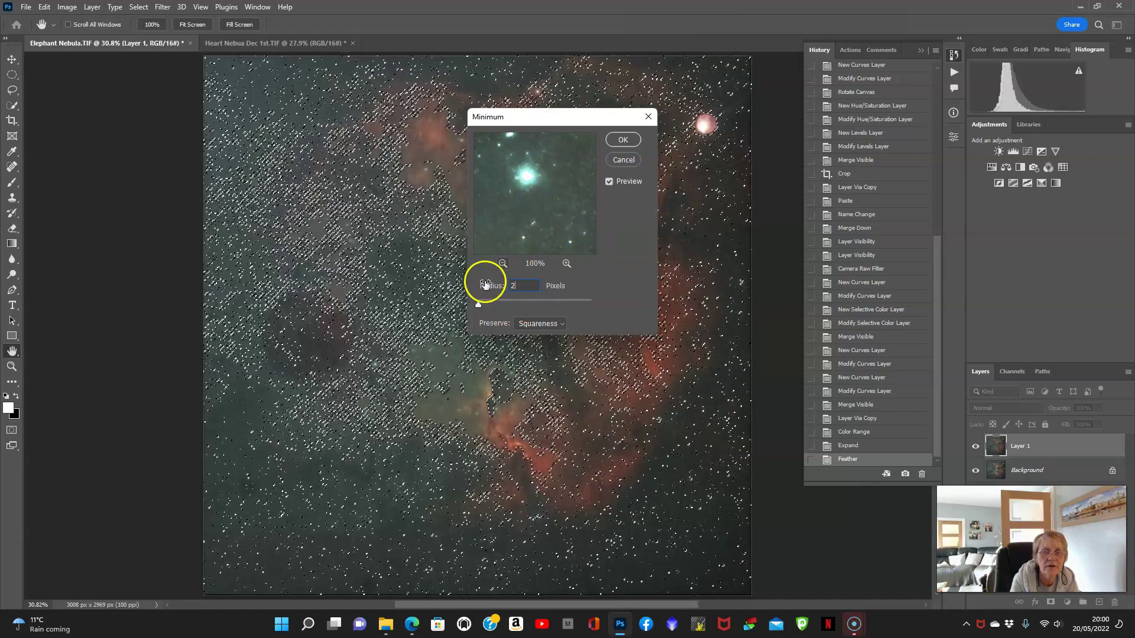
{"action": "left_click", "coordinate": [502, 264]}
{"action": "left_click", "coordinate": [504, 263]}
{"action": "left_click", "coordinate": [504, 264]}
{"action": "left_click", "coordinate": [504, 264]}
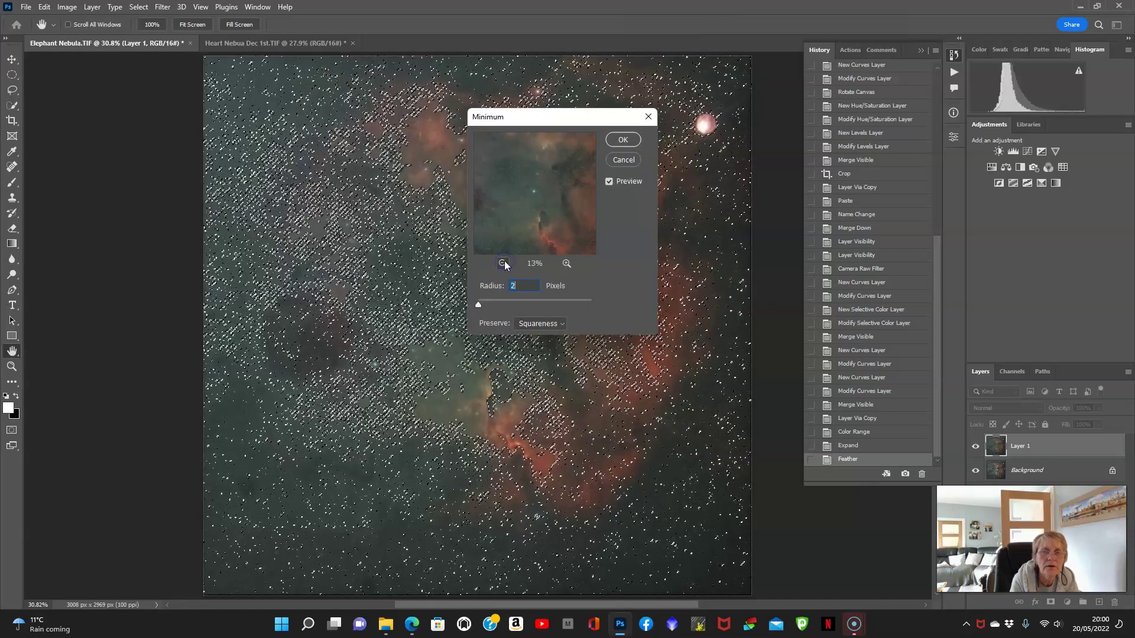
{"action": "left_click", "coordinate": [504, 263]}
{"action": "left_click", "coordinate": [504, 264]}
{"action": "left_click", "coordinate": [504, 264]}
Step: Try a radius of 12 pixels for the Minimum filter and clear the value
{"action": "left_click", "coordinate": [512, 285]}
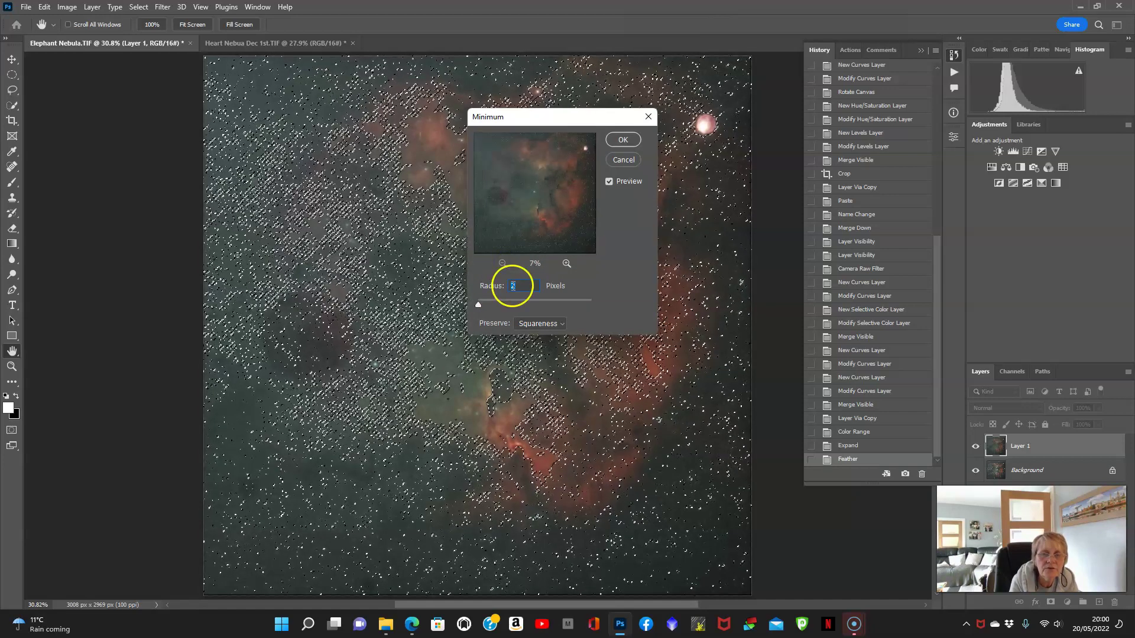
{"action": "type", "text": "12"}
{"action": "type", "text": "1"}
{"action": "key", "text": "BackSpace"}
{"action": "key", "text": "BackSpace"}
{"action": "key", "text": "BackSpace"}
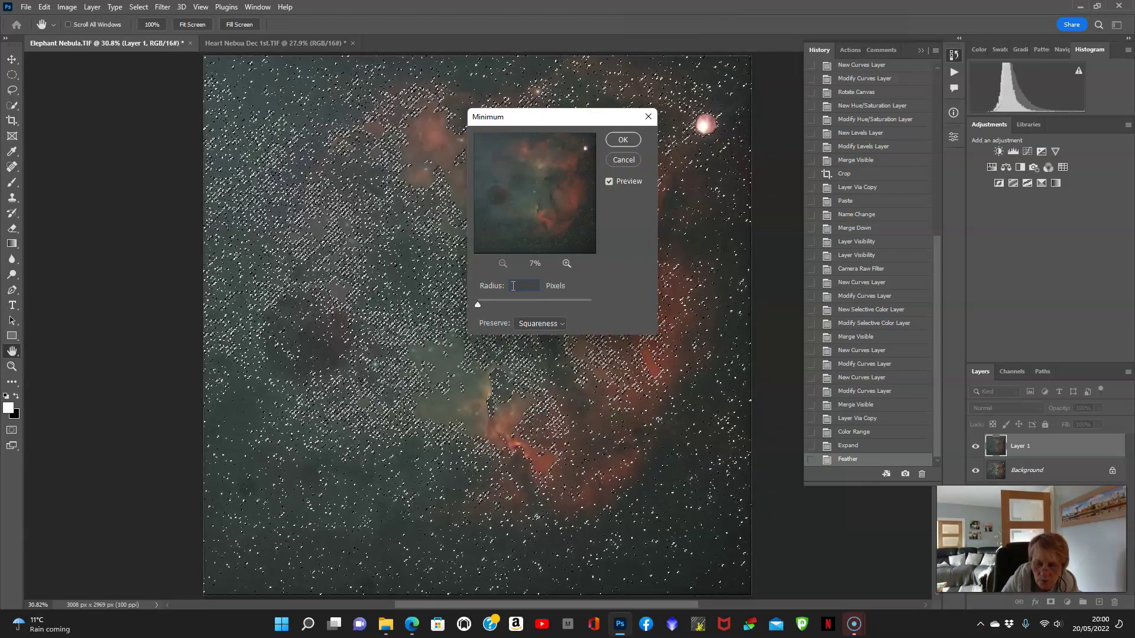
{"action": "type", "text": "12"}
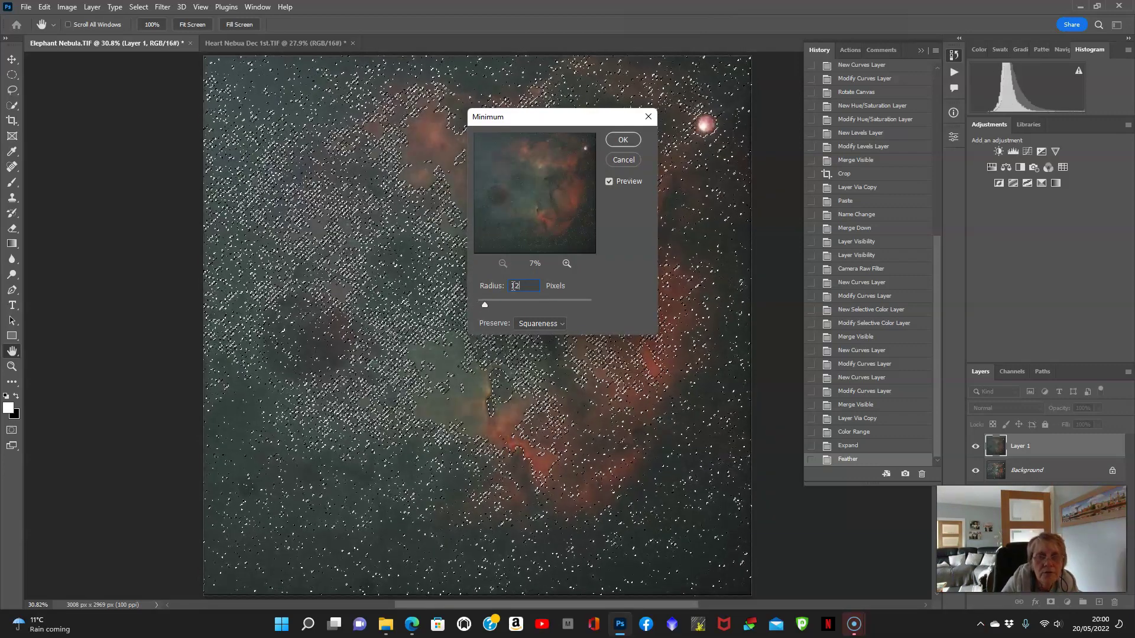
{"action": "key", "text": "BackSpace"}
{"action": "key", "text": "BackSpace"}
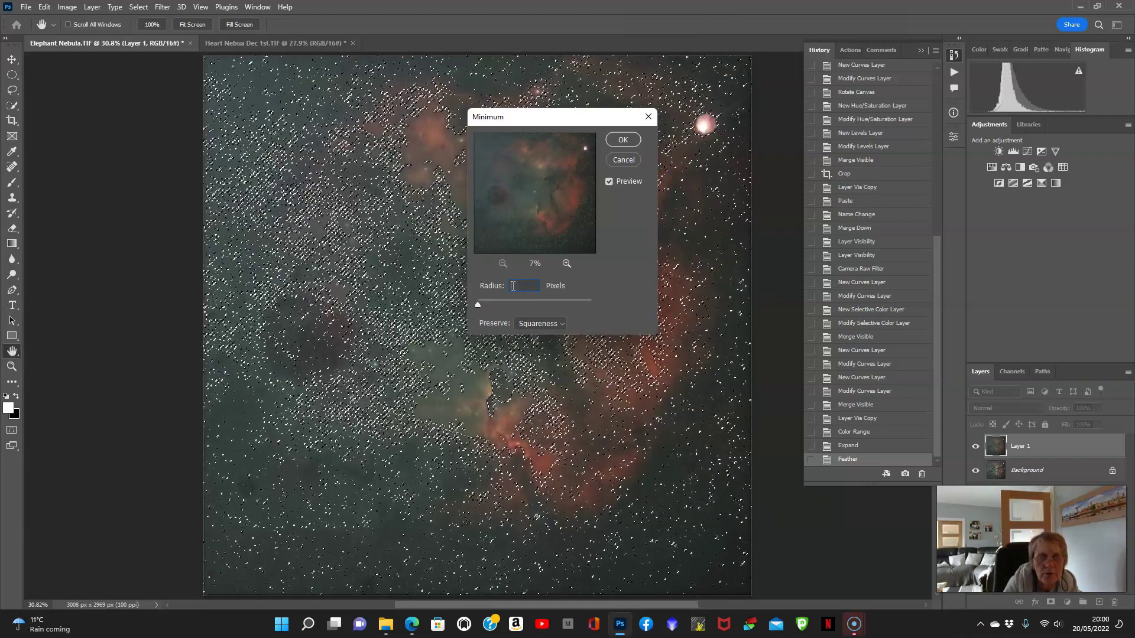
Step: Apply the Minimum filter to the selected stars with a radius of 2 pixels
{"action": "type", "text": "2"}
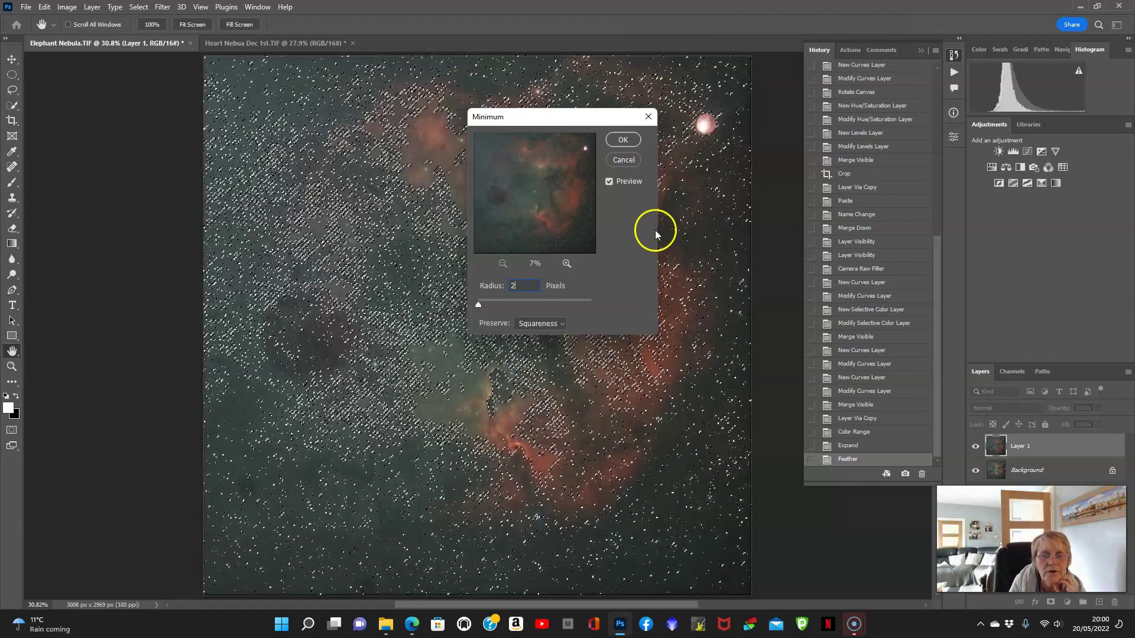
{"action": "left_click", "coordinate": [624, 141]}
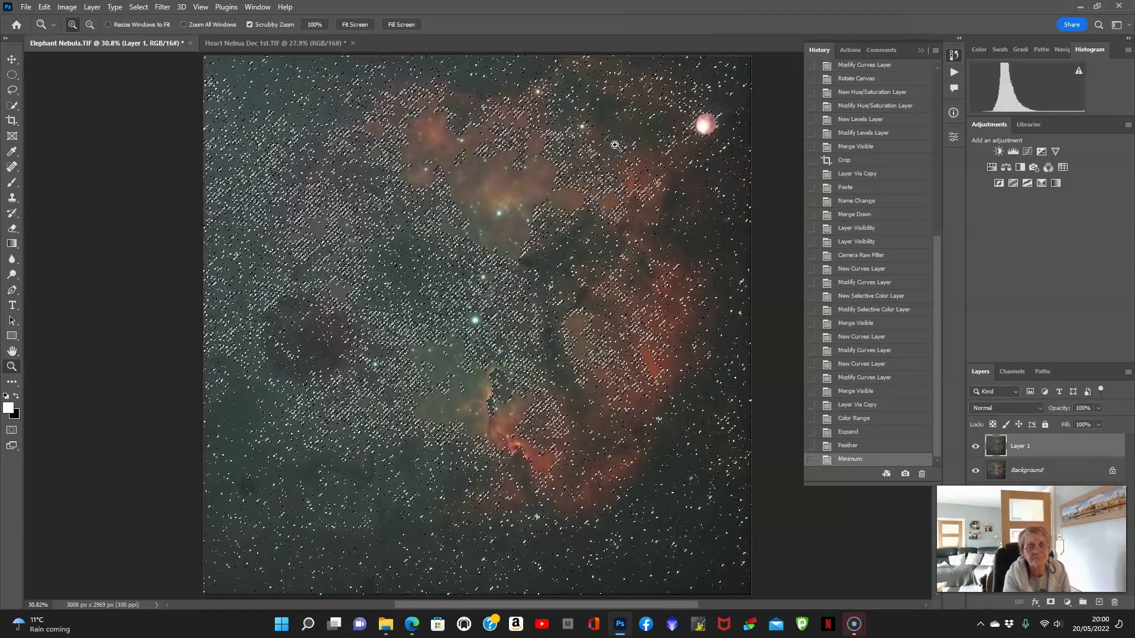
Step: Clear the star selection and add an S-shaped Curves adjustment with points at input 180, output 209 and input 64, output 49
{"action": "left_click", "coordinate": [139, 7]}
{"action": "left_click", "coordinate": [157, 29]}
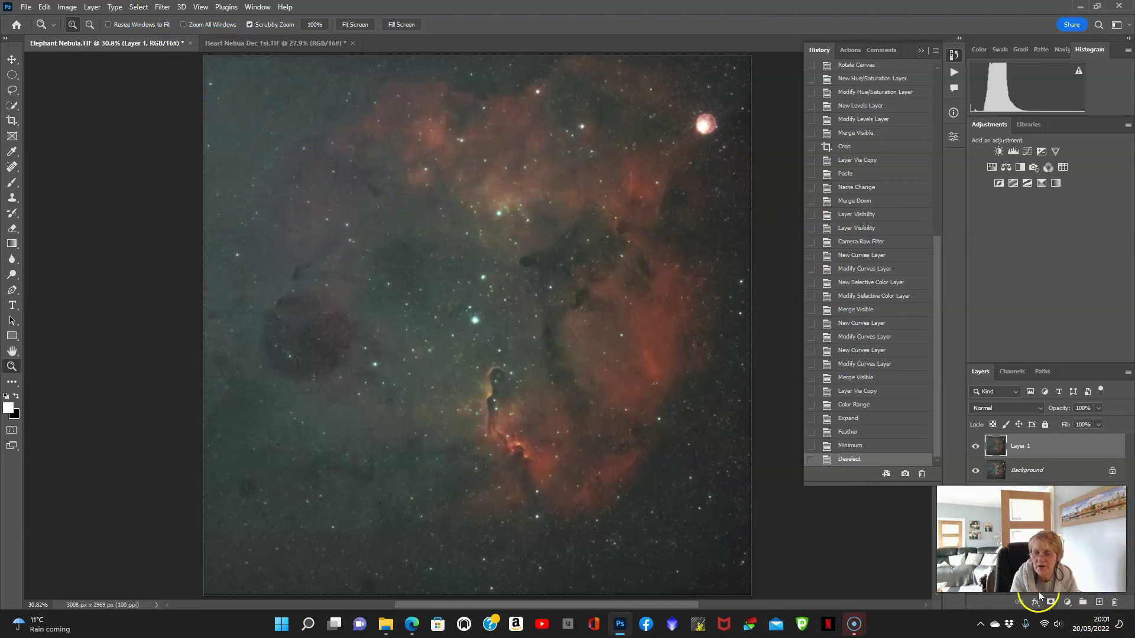
{"action": "left_click", "coordinate": [1066, 602]}
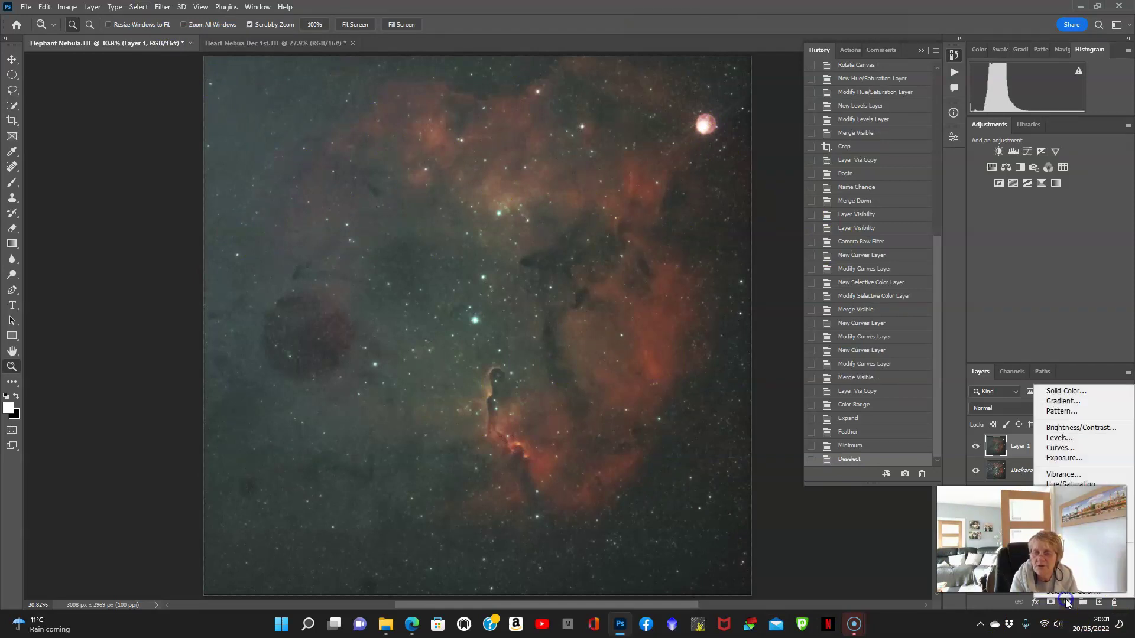
{"action": "left_click", "coordinate": [1064, 448]}
{"action": "left_click_drag", "start_coordinate": [874, 247], "coordinate": [897, 215]}
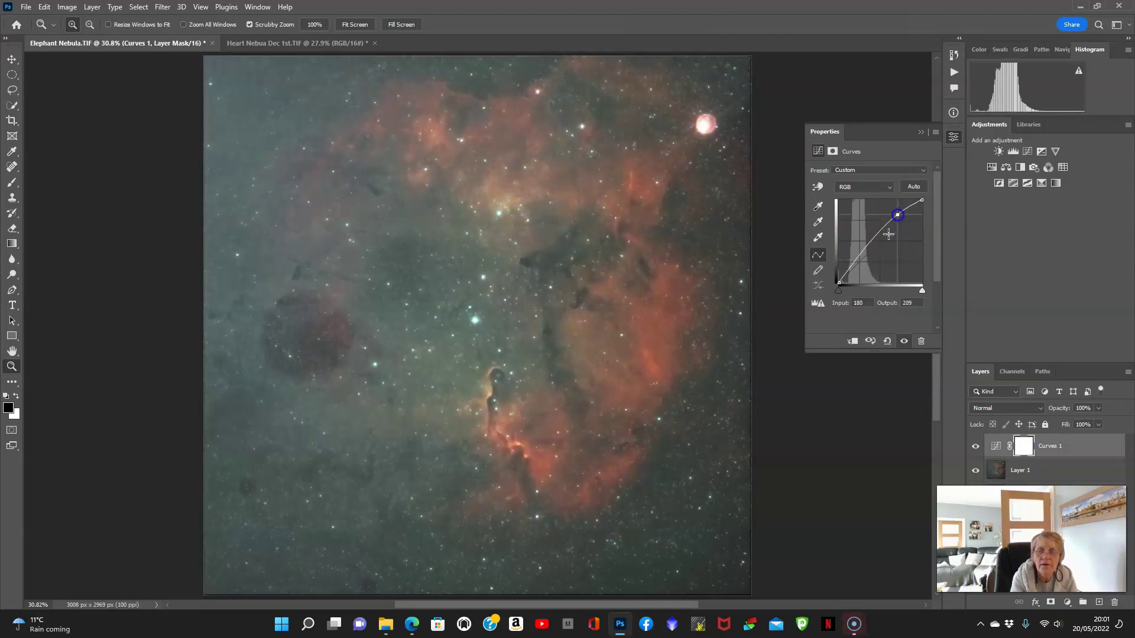
{"action": "left_click", "coordinate": [857, 260]}
{"action": "left_click_drag", "start_coordinate": [856, 260], "coordinate": [860, 266]}
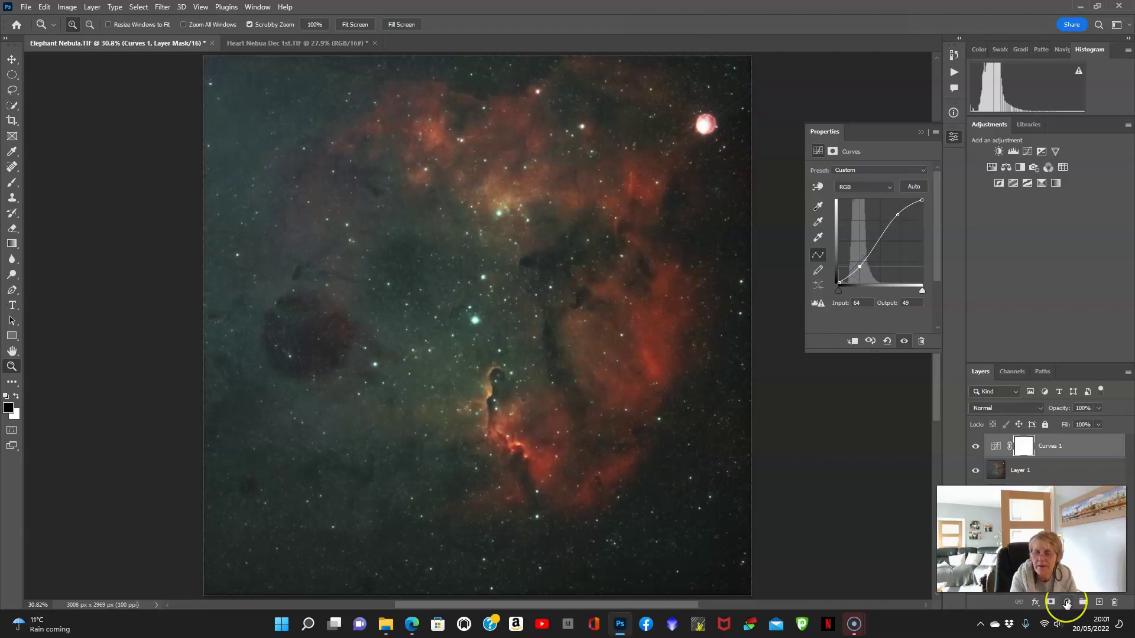
Step: Add a Hue/Saturation adjustment with Hue +45 and Saturation -27 on the Master range
{"action": "left_click", "coordinate": [1067, 603]}
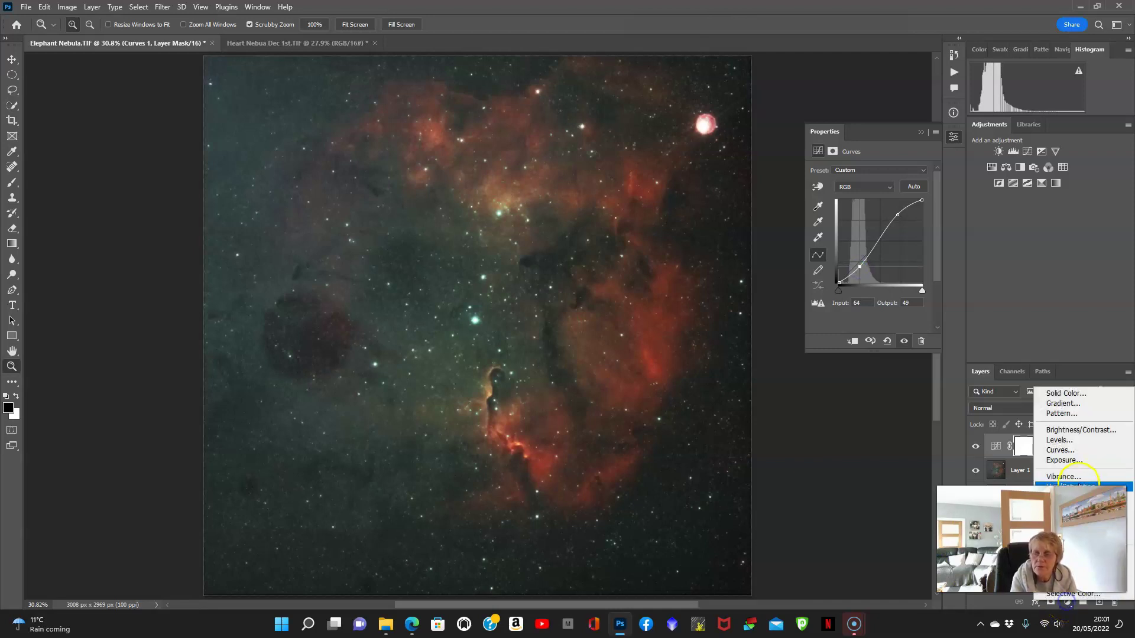
{"action": "left_click", "coordinate": [1063, 504]}
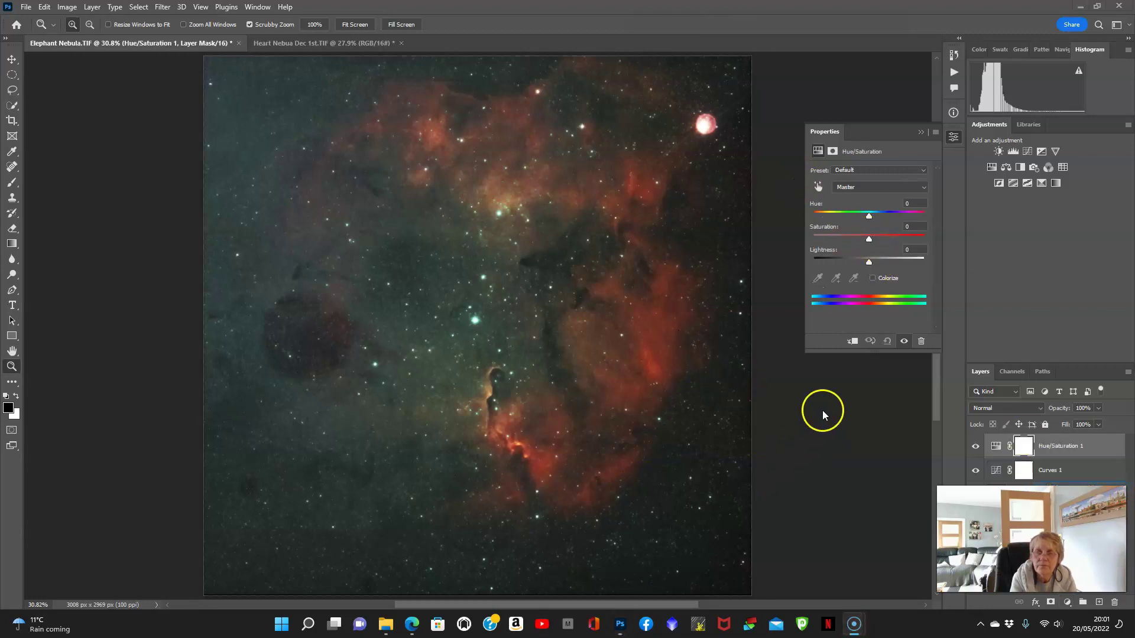
{"action": "left_click_drag", "start_coordinate": [868, 239], "coordinate": [848, 240]}
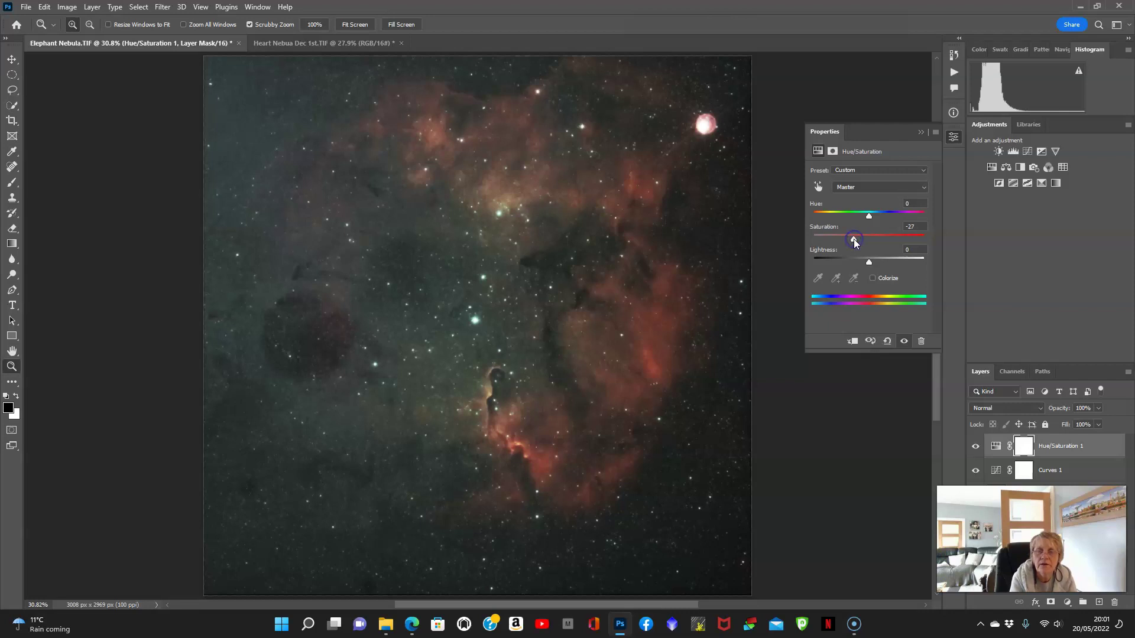
{"action": "left_click_drag", "start_coordinate": [871, 216], "coordinate": [847, 223]}
{"action": "left_click_drag", "start_coordinate": [872, 223], "coordinate": [927, 216]}
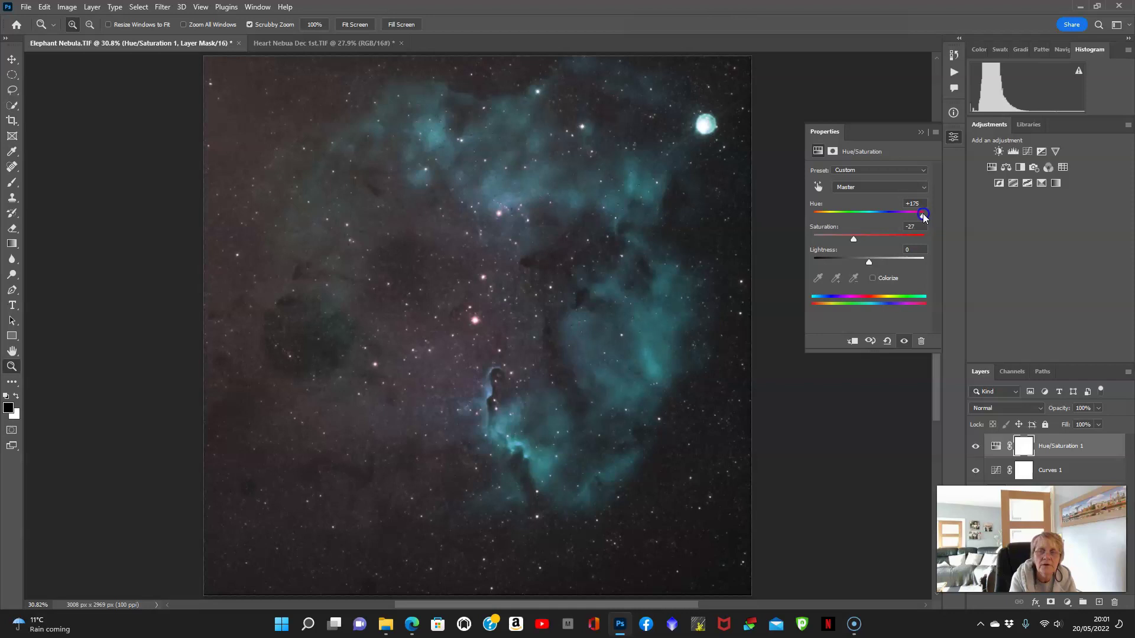
{"action": "left_click_drag", "start_coordinate": [924, 217], "coordinate": [894, 220]}
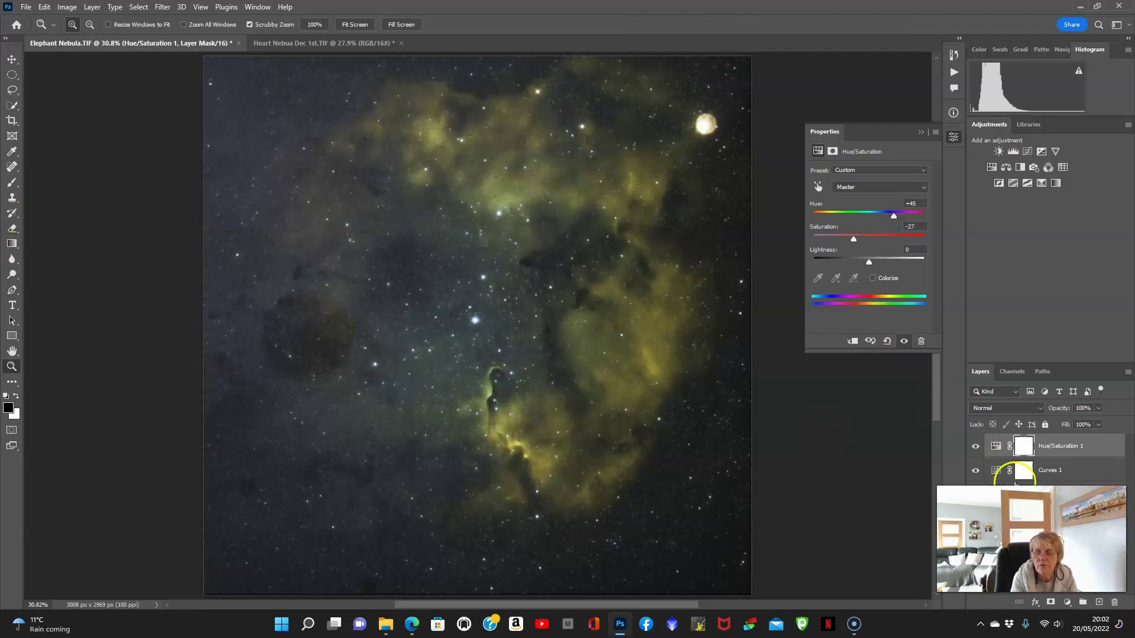
Step: Paint black on the Hue/Saturation mask with a 500 px brush over the dark round cloud and the central green area
{"action": "left_click", "coordinate": [1024, 447]}
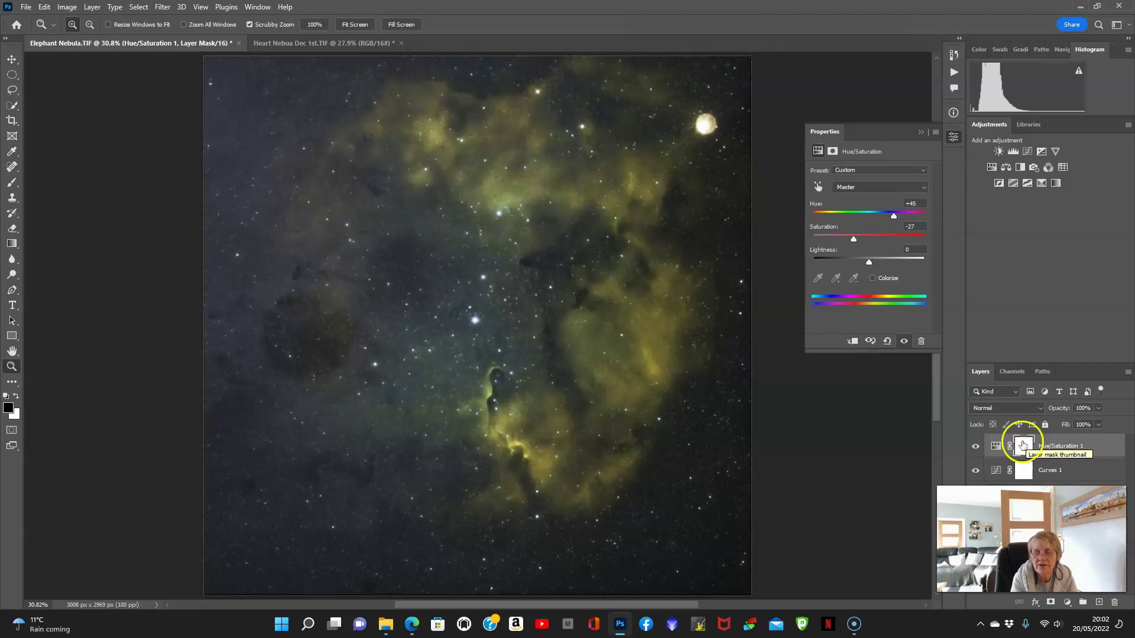
{"action": "left_click", "coordinate": [9, 186]}
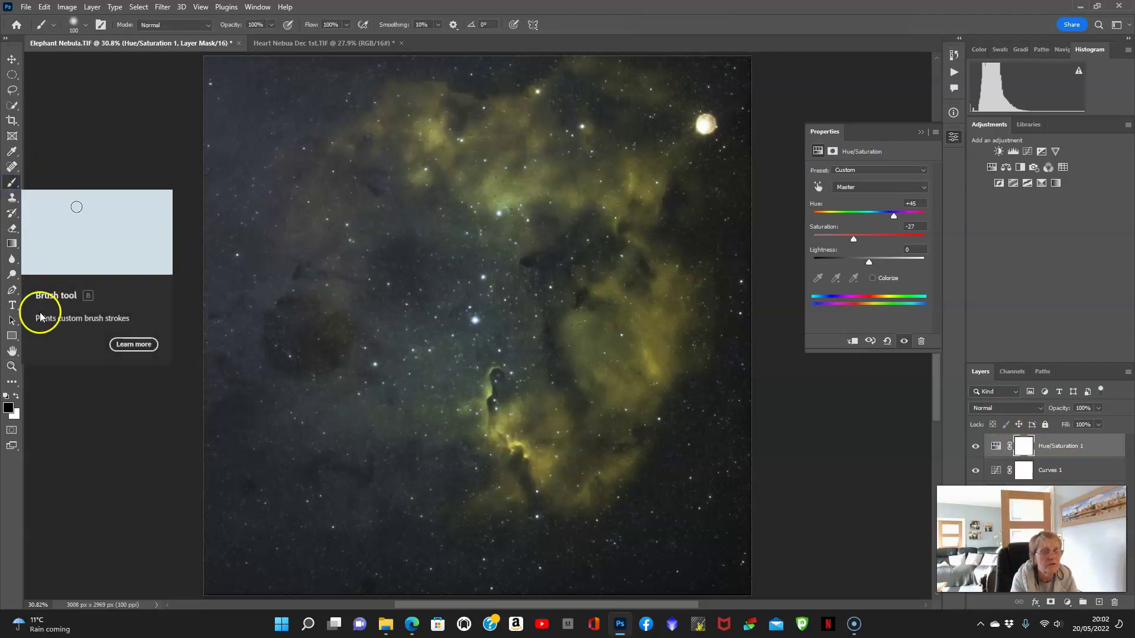
{"action": "key", "text": "bracketright"}
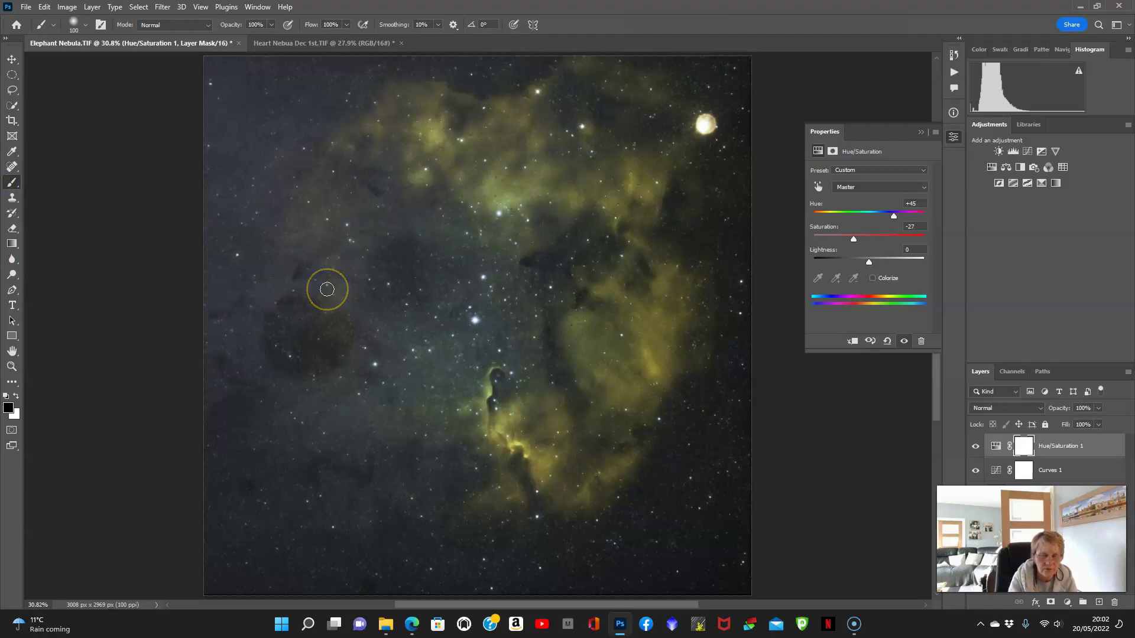
{"action": "key", "text": "bracketright"}
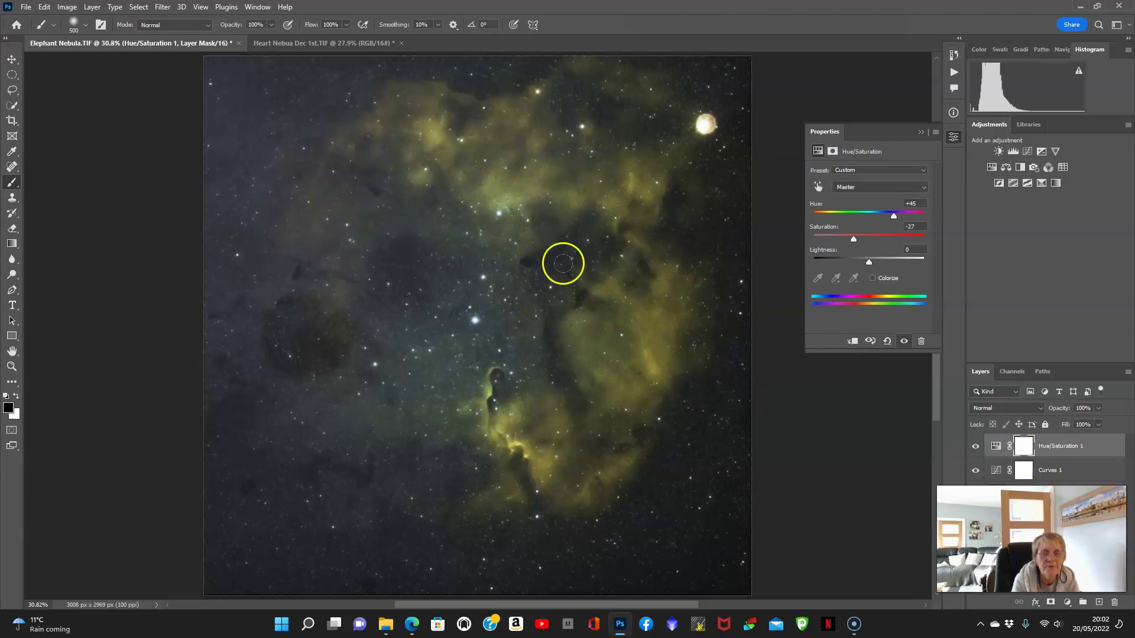
{"action": "mouse_move", "coordinate": [288, 278]}
{"action": "left_mouse_down"}
{"action": "mouse_move", "coordinate": [290, 175]}
{"action": "mouse_move", "coordinate": [295, 298]}
{"action": "mouse_move", "coordinate": [313, 199]}
{"action": "left_mouse_up"}
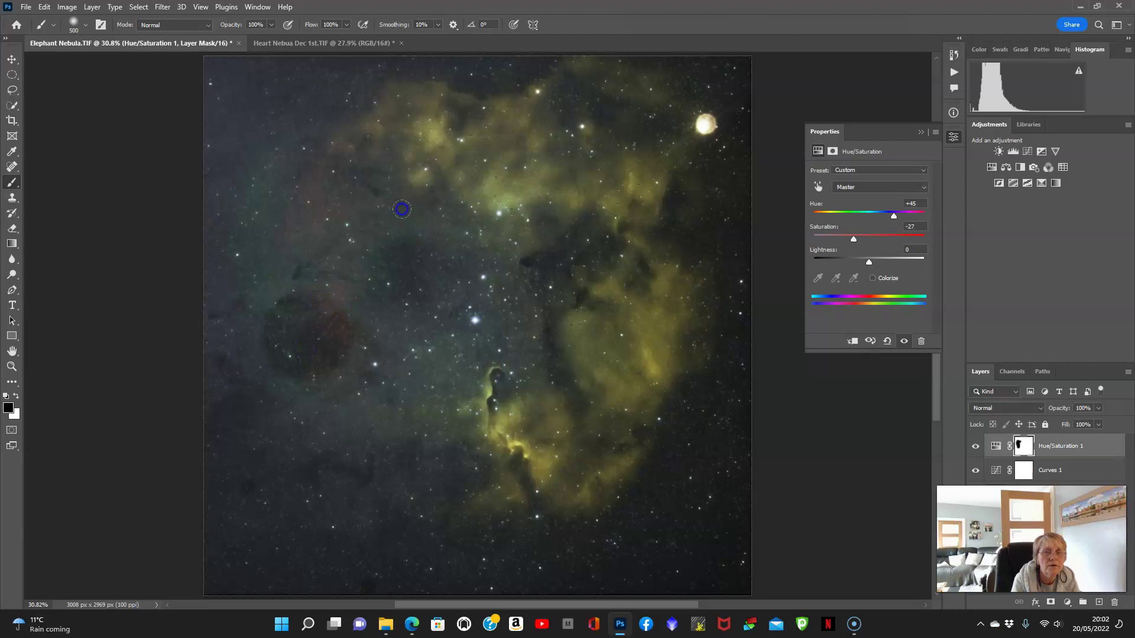
{"action": "mouse_move", "coordinate": [367, 229]}
{"action": "left_mouse_down"}
{"action": "mouse_move", "coordinate": [354, 410]}
{"action": "mouse_move", "coordinate": [412, 281]}
{"action": "mouse_move", "coordinate": [535, 338]}
{"action": "left_mouse_up"}
{"action": "mouse_move", "coordinate": [498, 422]}
{"action": "left_mouse_down"}
{"action": "mouse_move", "coordinate": [473, 441]}
{"action": "mouse_move", "coordinate": [572, 351]}
{"action": "mouse_move", "coordinate": [561, 365]}
{"action": "mouse_move", "coordinate": [609, 480]}
{"action": "mouse_move", "coordinate": [607, 331]}
{"action": "mouse_move", "coordinate": [652, 409]}
{"action": "mouse_move", "coordinate": [602, 373]}
{"action": "mouse_move", "coordinate": [652, 284]}
{"action": "mouse_move", "coordinate": [615, 291]}
{"action": "mouse_move", "coordinate": [637, 155]}
{"action": "left_mouse_up"}
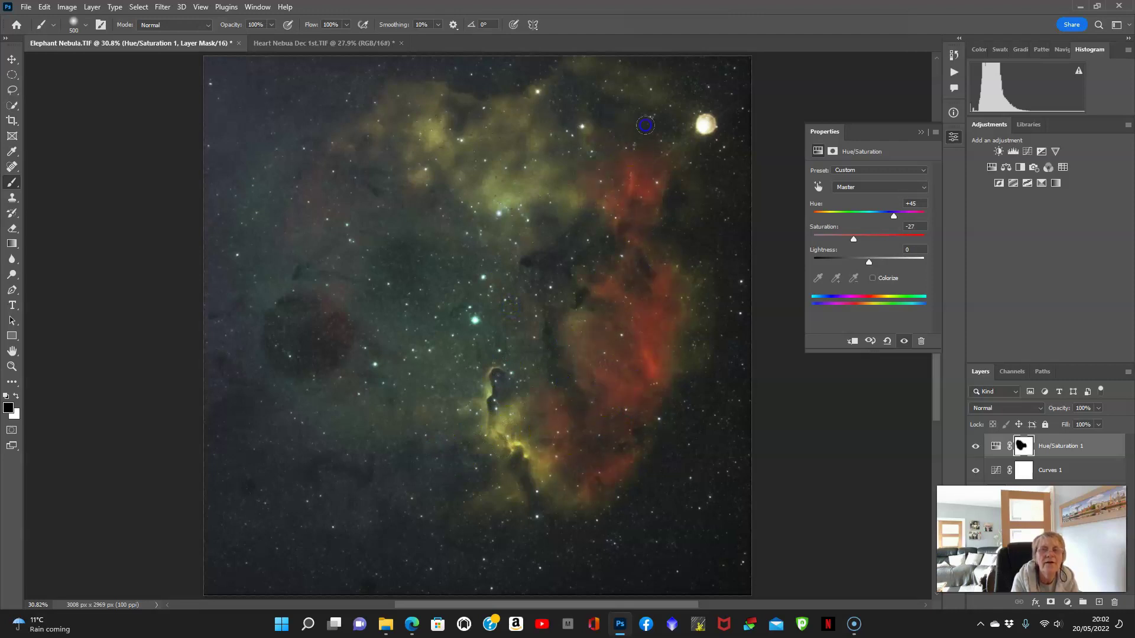
{"action": "mouse_move", "coordinate": [619, 100]}
{"action": "left_mouse_down"}
{"action": "mouse_move", "coordinate": [513, 161]}
{"action": "mouse_move", "coordinate": [527, 199]}
{"action": "mouse_move", "coordinate": [536, 184]}
{"action": "mouse_move", "coordinate": [490, 133]}
{"action": "mouse_move", "coordinate": [359, 108]}
{"action": "mouse_move", "coordinate": [380, 105]}
{"action": "mouse_move", "coordinate": [506, 182]}
{"action": "left_mouse_up"}
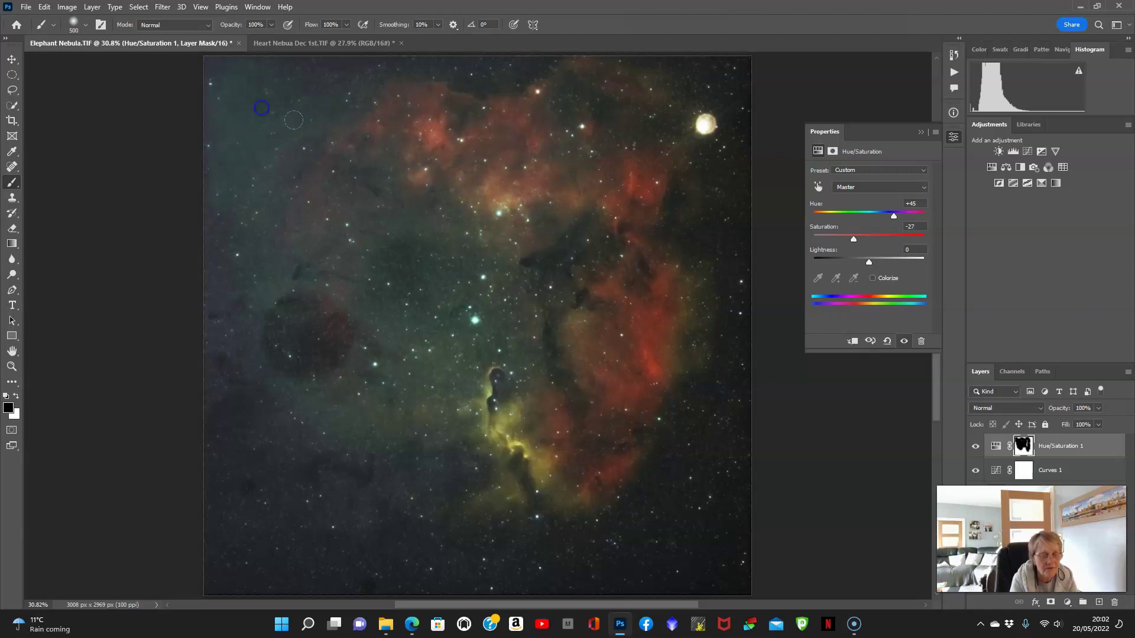
{"action": "key", "text": "ctrl+z"}
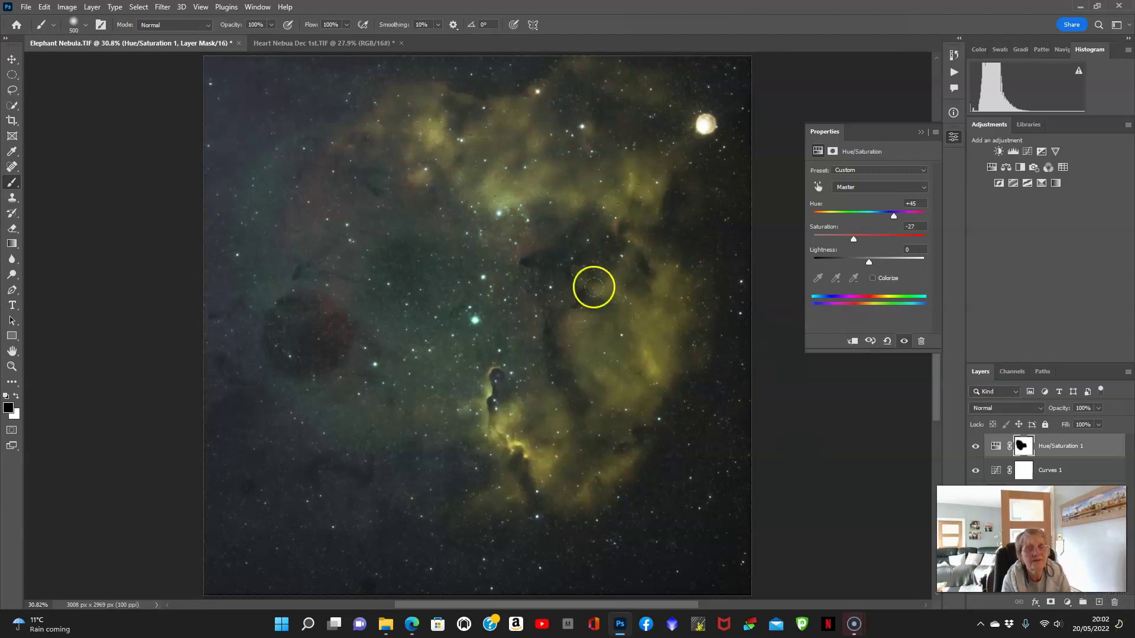
Step: Paint black on the Hue/Saturation mask over the upper, right-hand and lower nebula clouds, sparing the yellow elephant trunk
{"action": "left_click_drag", "start_coordinate": [506, 126], "coordinate": [510, 179]}
{"action": "mouse_move", "coordinate": [550, 103]}
{"action": "left_mouse_down"}
{"action": "mouse_move", "coordinate": [518, 184]}
{"action": "mouse_move", "coordinate": [449, 191]}
{"action": "mouse_move", "coordinate": [409, 87]}
{"action": "mouse_move", "coordinate": [417, 143]}
{"action": "left_mouse_up"}
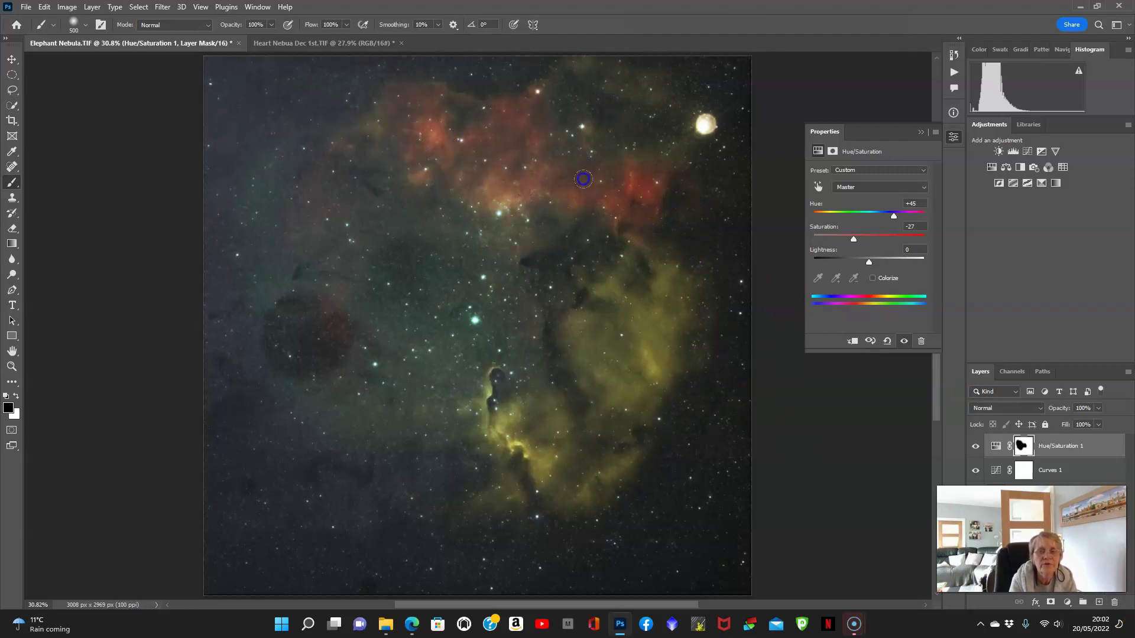
{"action": "left_click_drag", "start_coordinate": [608, 76], "coordinate": [646, 118]}
{"action": "mouse_move", "coordinate": [636, 258]}
{"action": "left_mouse_down"}
{"action": "mouse_move", "coordinate": [613, 276]}
{"action": "mouse_move", "coordinate": [712, 304]}
{"action": "mouse_move", "coordinate": [633, 309]}
{"action": "mouse_move", "coordinate": [657, 363]}
{"action": "mouse_move", "coordinate": [598, 327]}
{"action": "mouse_move", "coordinate": [602, 388]}
{"action": "mouse_move", "coordinate": [587, 342]}
{"action": "mouse_move", "coordinate": [642, 448]}
{"action": "mouse_move", "coordinate": [583, 498]}
{"action": "left_mouse_up"}
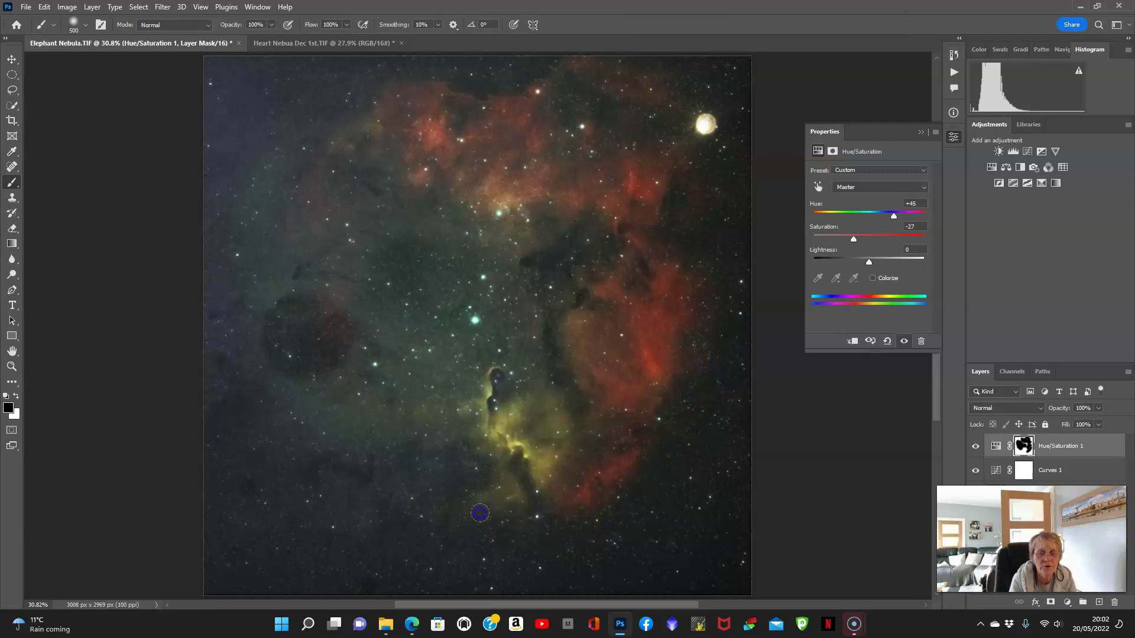
{"action": "left_click", "coordinate": [422, 414]}
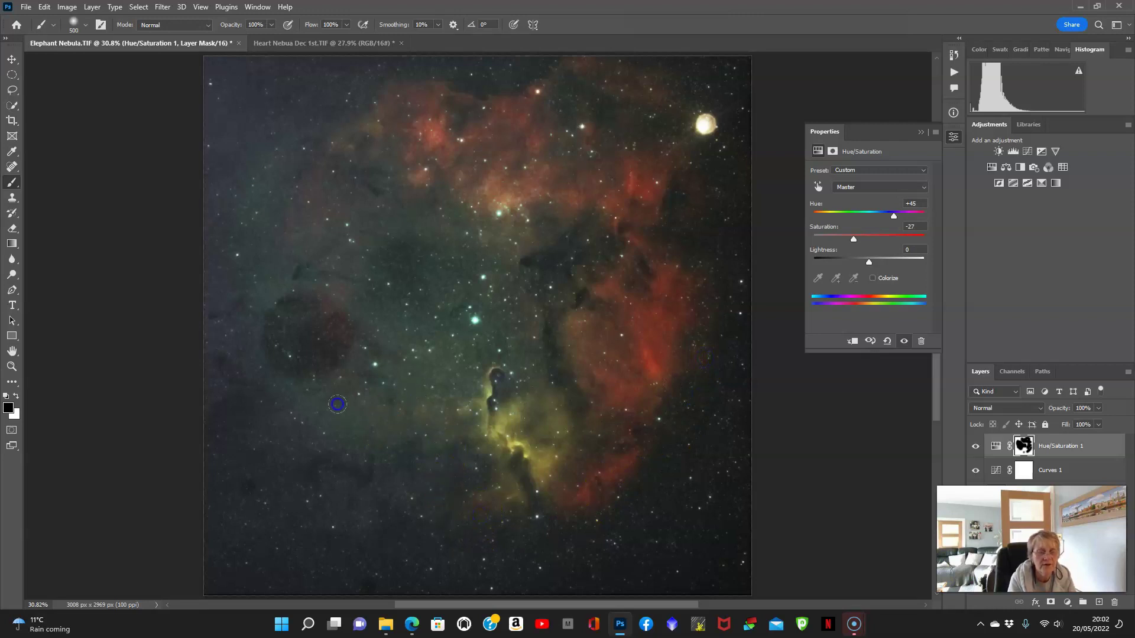
Step: Add a Brightness/Contrast adjustment with Brightness about -7 and Contrast 47
{"action": "left_click", "coordinate": [1064, 603]}
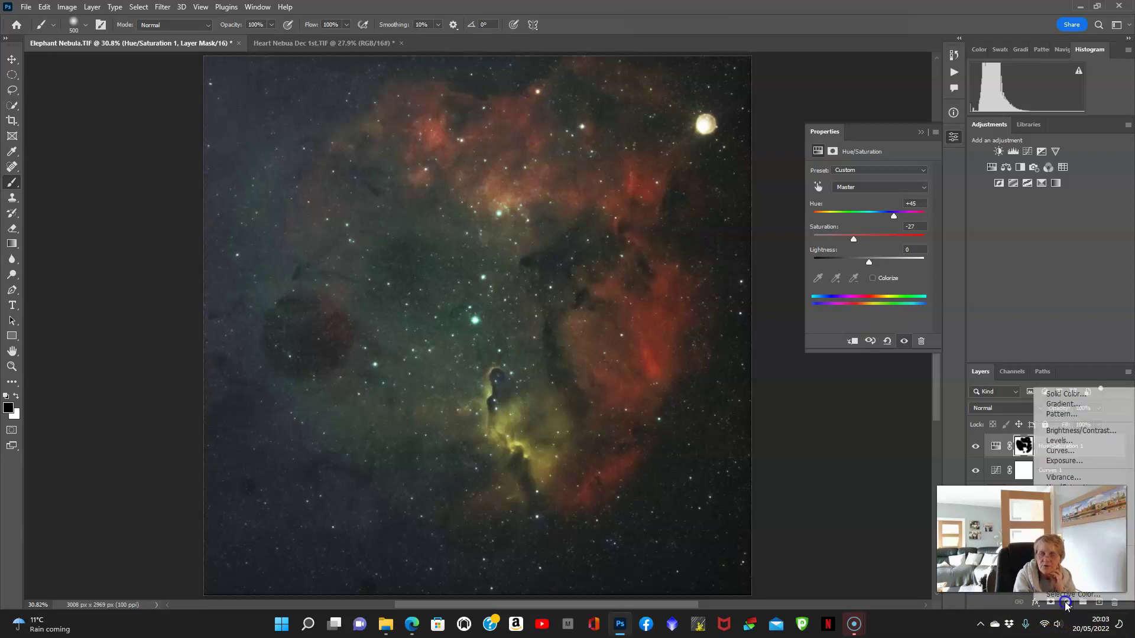
{"action": "left_click", "coordinate": [1072, 431]}
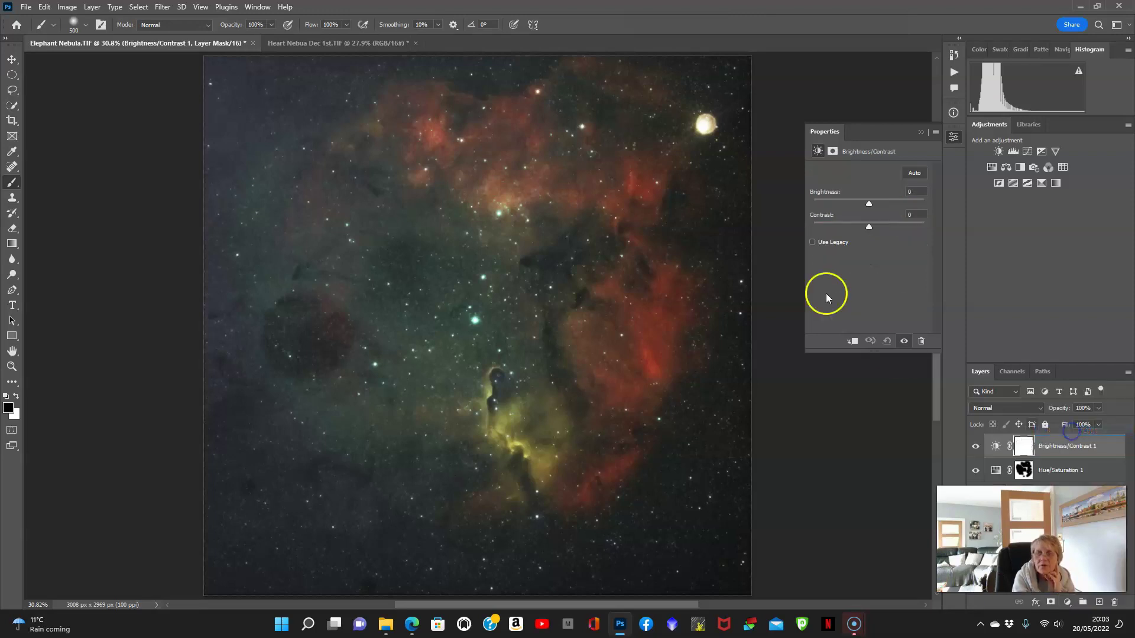
{"action": "mouse_move", "coordinate": [870, 228]}
{"action": "left_mouse_down"}
{"action": "mouse_move", "coordinate": [920, 229]}
{"action": "mouse_move", "coordinate": [889, 231]}
{"action": "mouse_move", "coordinate": [854, 211]}
{"action": "mouse_move", "coordinate": [870, 213]}
{"action": "left_mouse_up"}
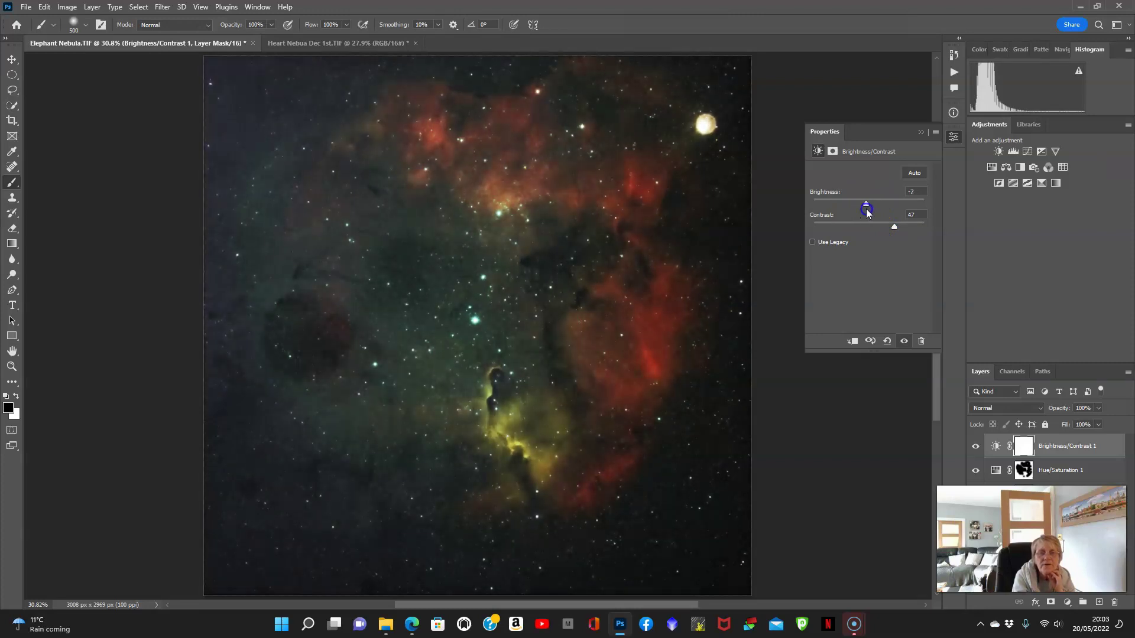
{"action": "left_click", "coordinate": [921, 131]}
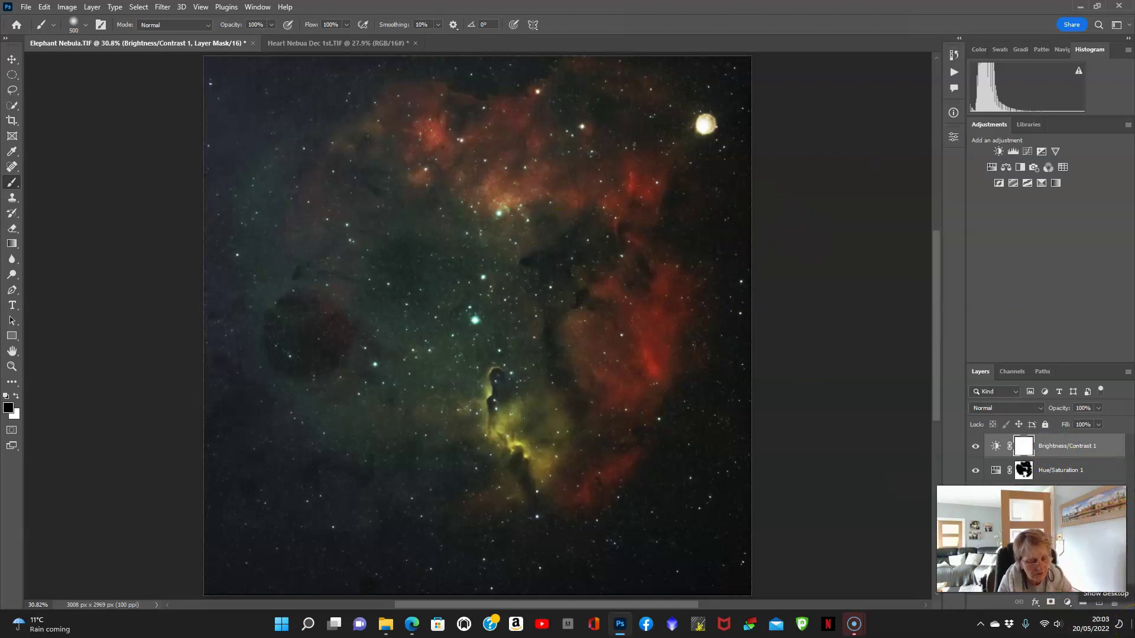
Step: Stamp the visible layers into a new layer and crop the image to a portrait frame of about 1816 x 2536 px around the trunk
{"action": "key", "text": "ctrl+shift+alt+e"}
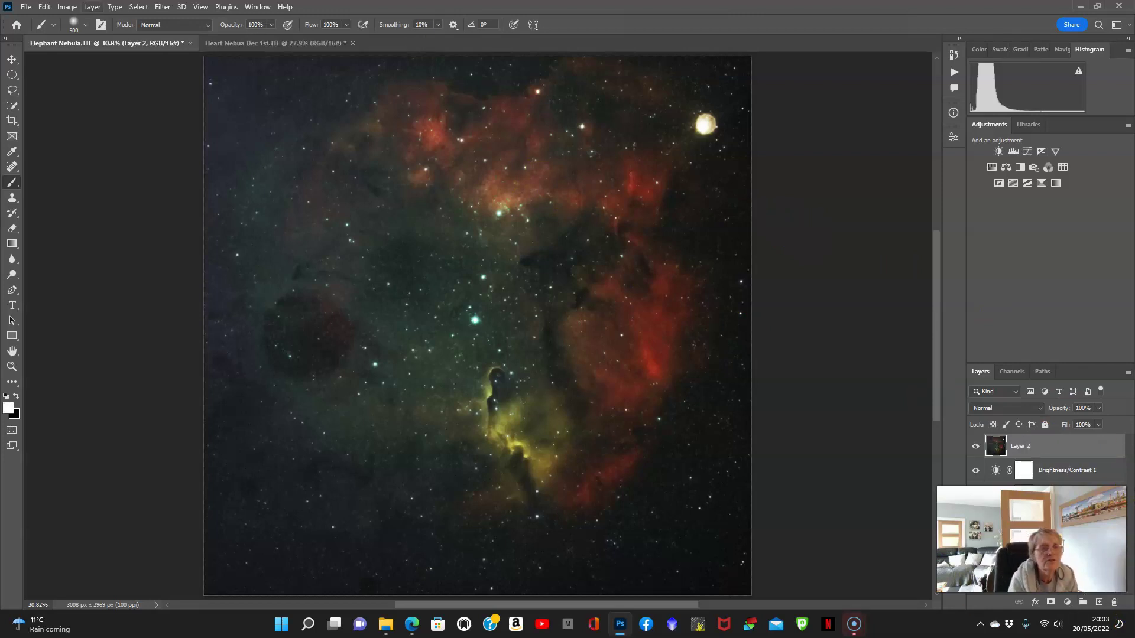
{"action": "left_click", "coordinate": [12, 120]}
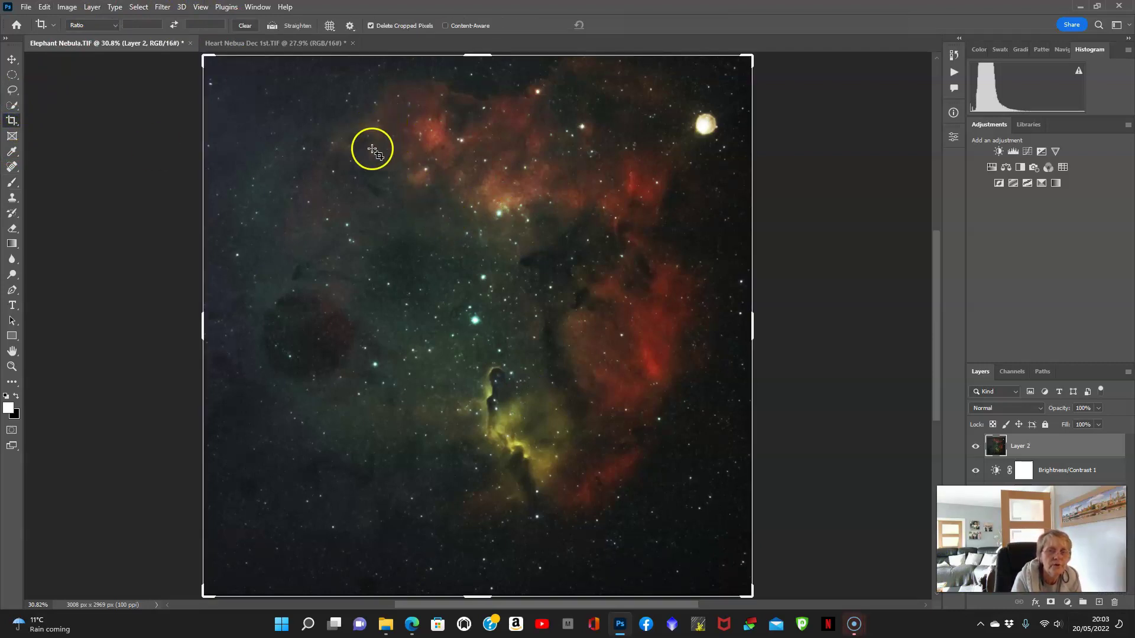
{"action": "left_click_drag", "start_coordinate": [373, 151], "coordinate": [702, 566]}
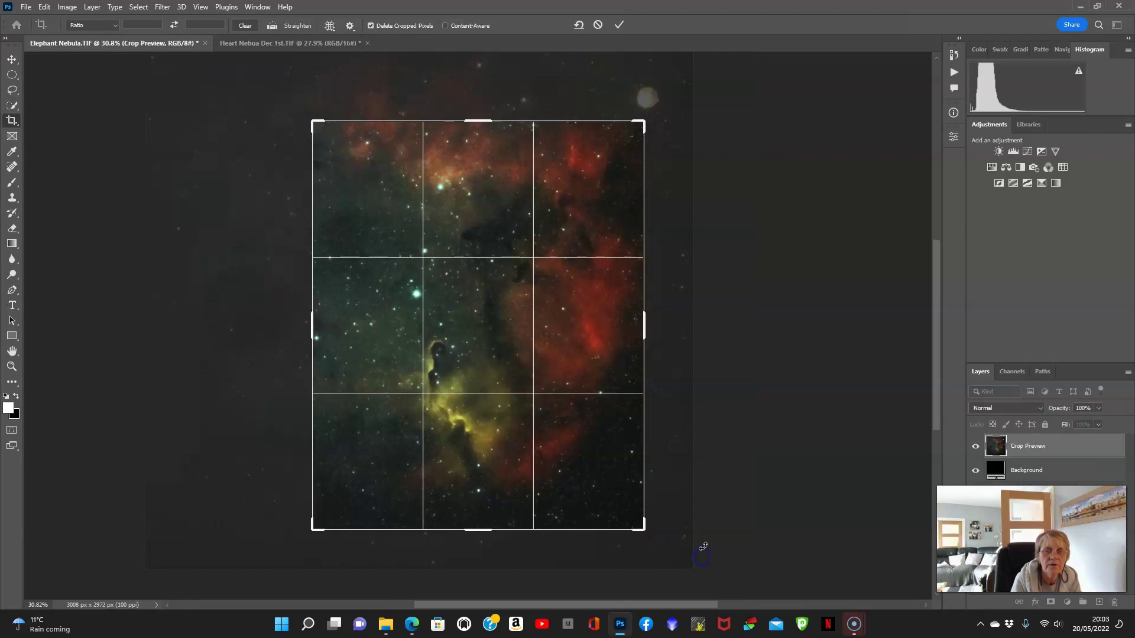
{"action": "left_click_drag", "start_coordinate": [481, 119], "coordinate": [481, 95]}
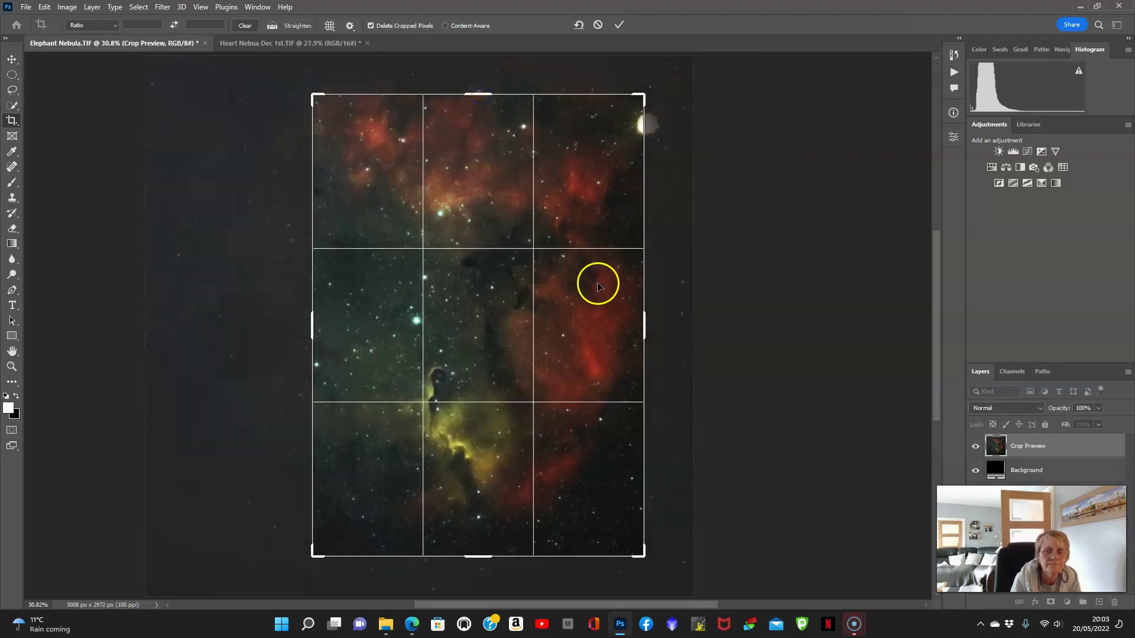
{"action": "left_click_drag", "start_coordinate": [583, 302], "coordinate": [589, 300]}
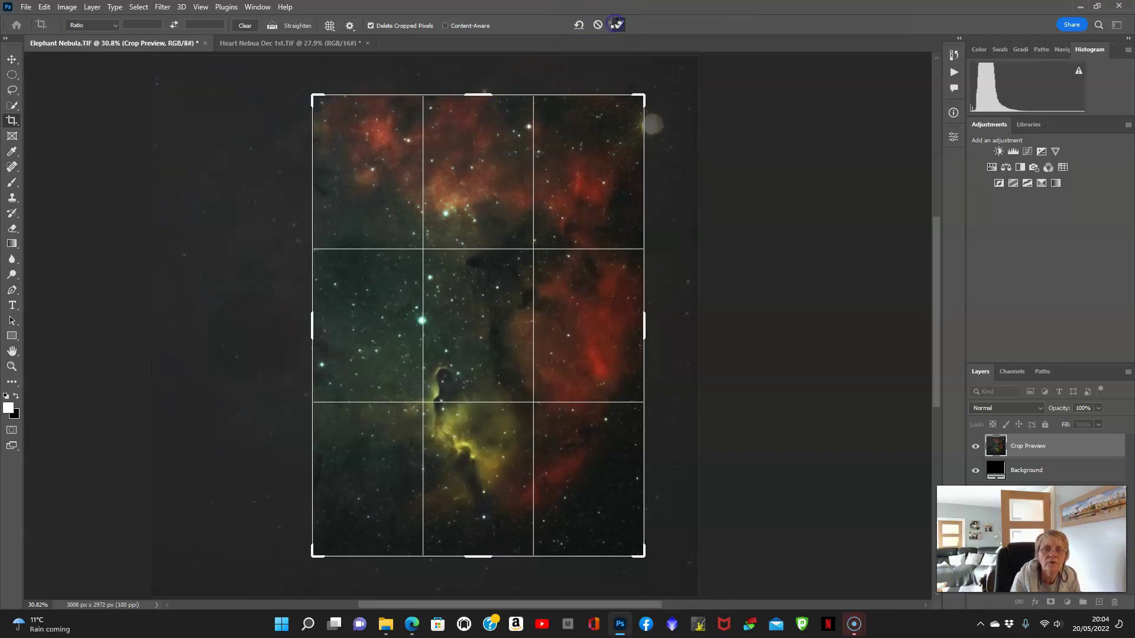
{"action": "left_click", "coordinate": [618, 25]}
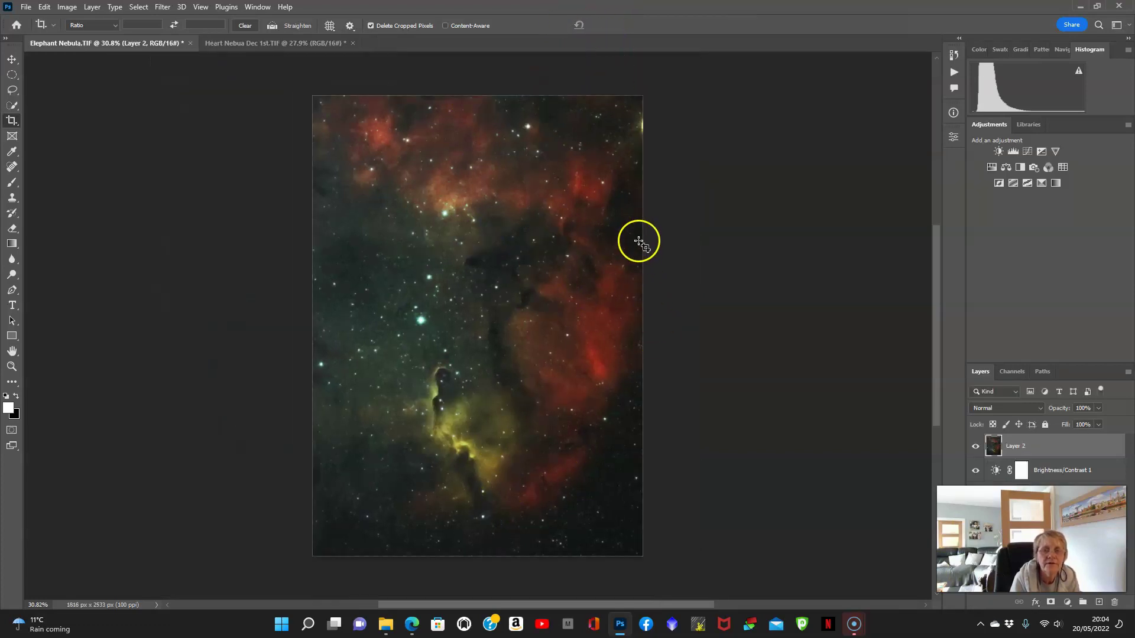
Step: Trim the crop slightly at the upper and right edges to about 1771 x 2481 px, excluding the cut-off bright star
{"action": "left_click", "coordinate": [614, 282]}
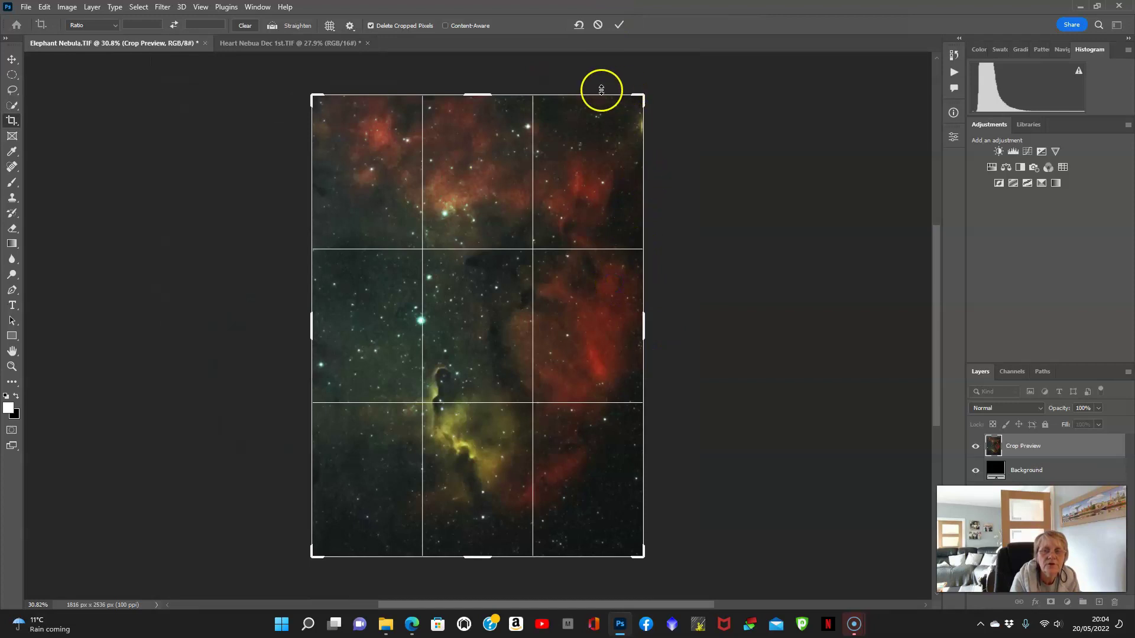
{"action": "left_click_drag", "start_coordinate": [474, 93], "coordinate": [474, 98]}
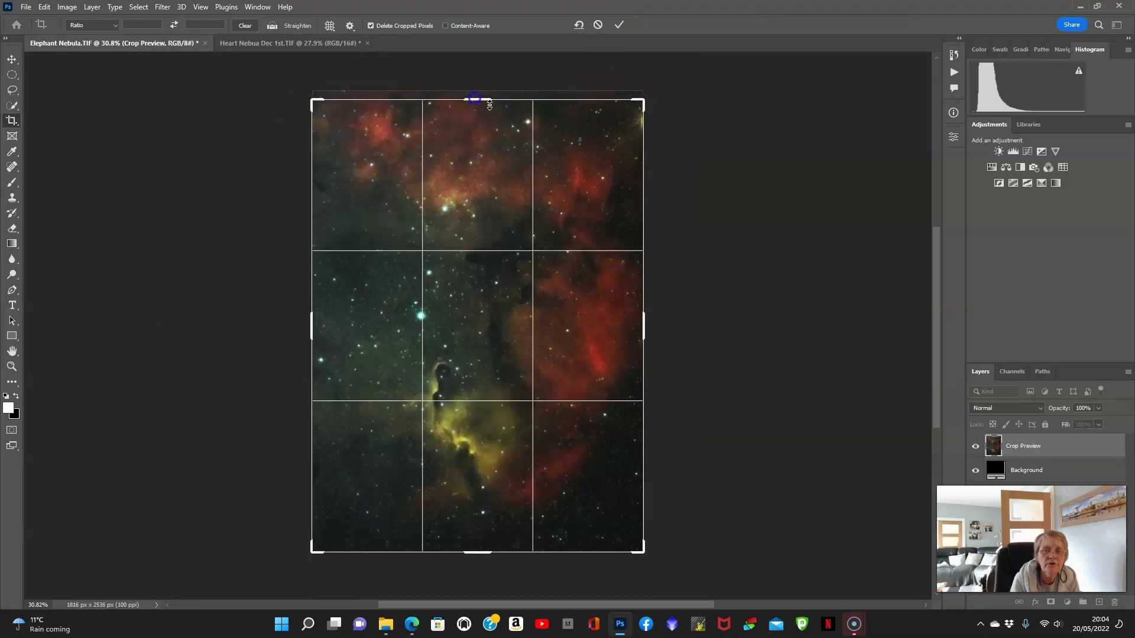
{"action": "left_click_drag", "start_coordinate": [646, 195], "coordinate": [640, 199]}
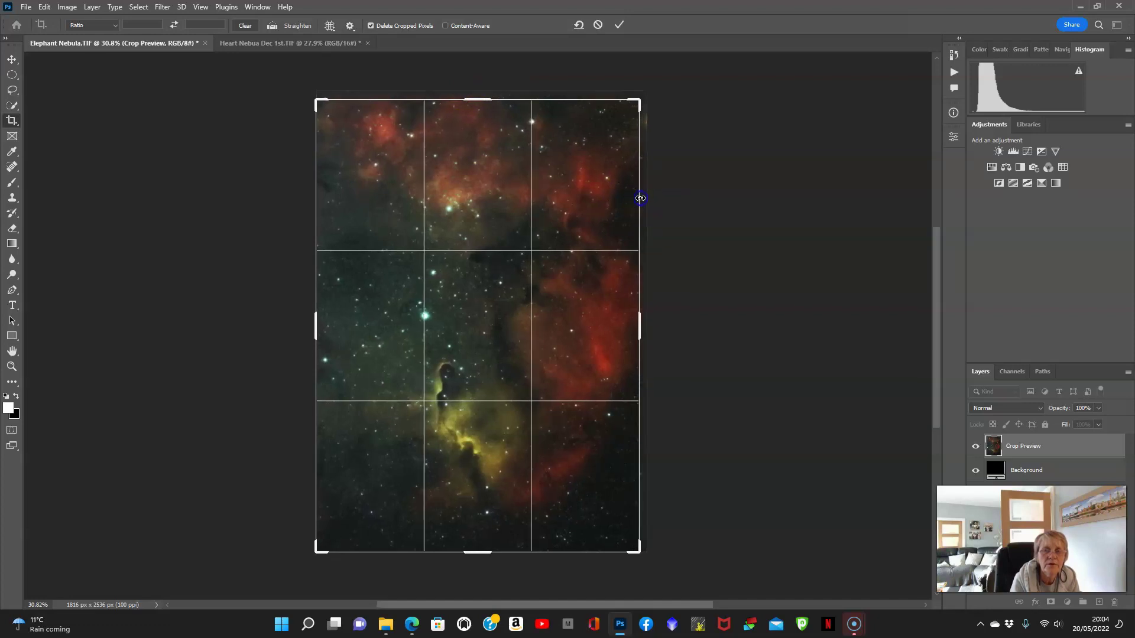
{"action": "left_click", "coordinate": [619, 25]}
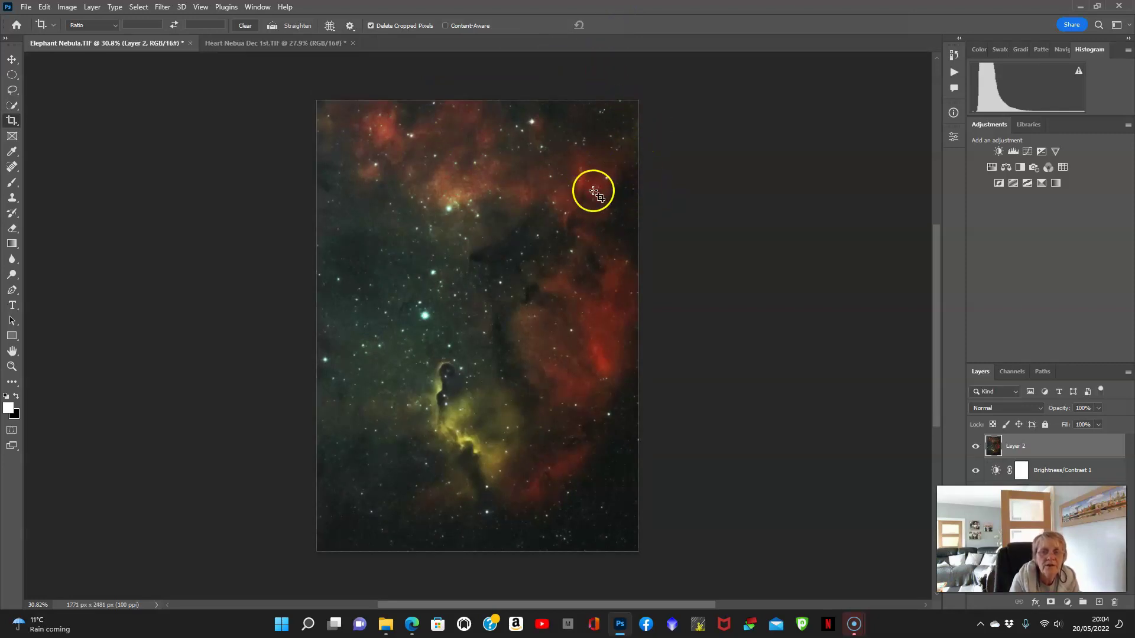
Step: Retouch the small blemishes near the nebula's upper right edge and in the upper red cloud with the Spot Healing Brush
{"action": "left_click", "coordinate": [13, 167]}
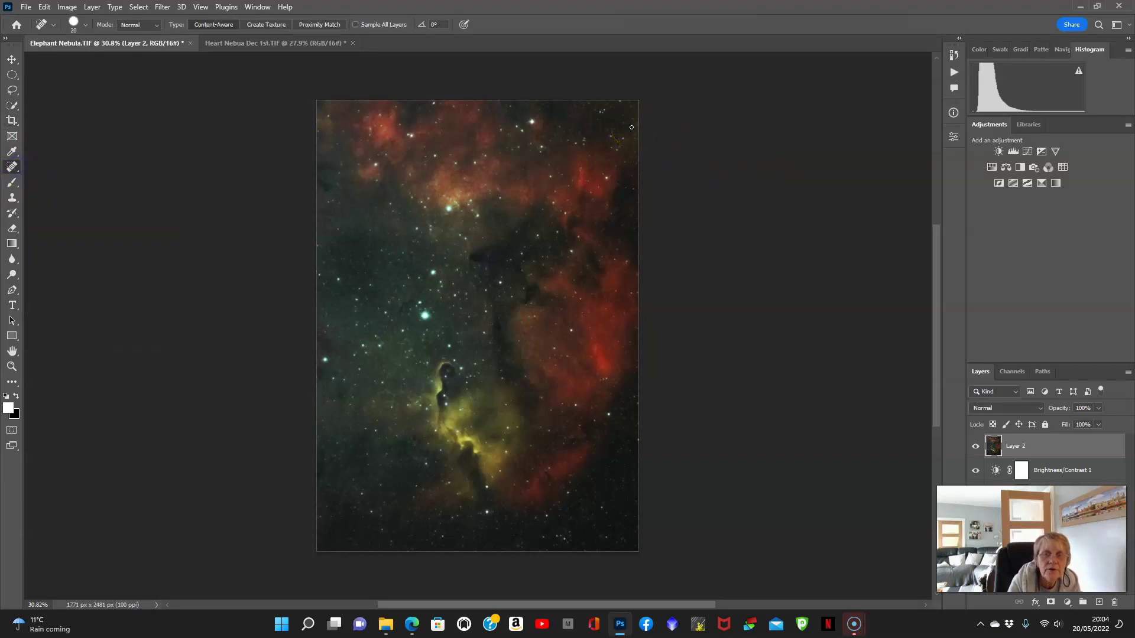
{"action": "left_click_drag", "start_coordinate": [631, 127], "coordinate": [637, 132]}
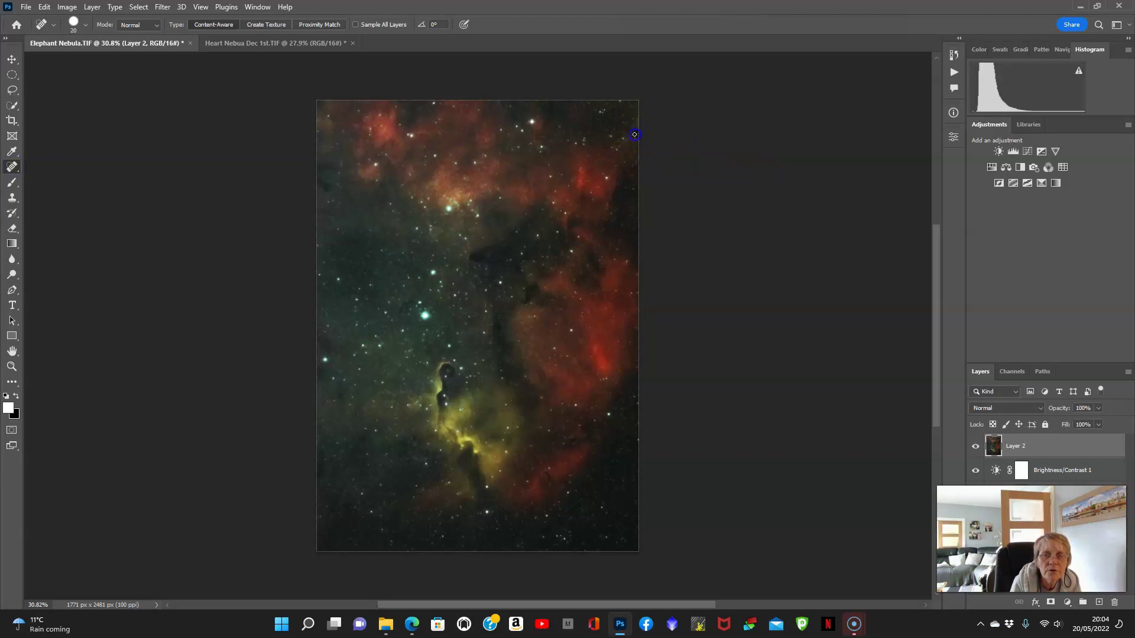
{"action": "mouse_move", "coordinate": [587, 171]}
{"action": "left_mouse_down"}
{"action": "mouse_move", "coordinate": [649, 157]}
{"action": "mouse_move", "coordinate": [621, 142]}
{"action": "mouse_move", "coordinate": [594, 165]}
{"action": "left_mouse_up"}
{"action": "left_click", "coordinate": [571, 181]}
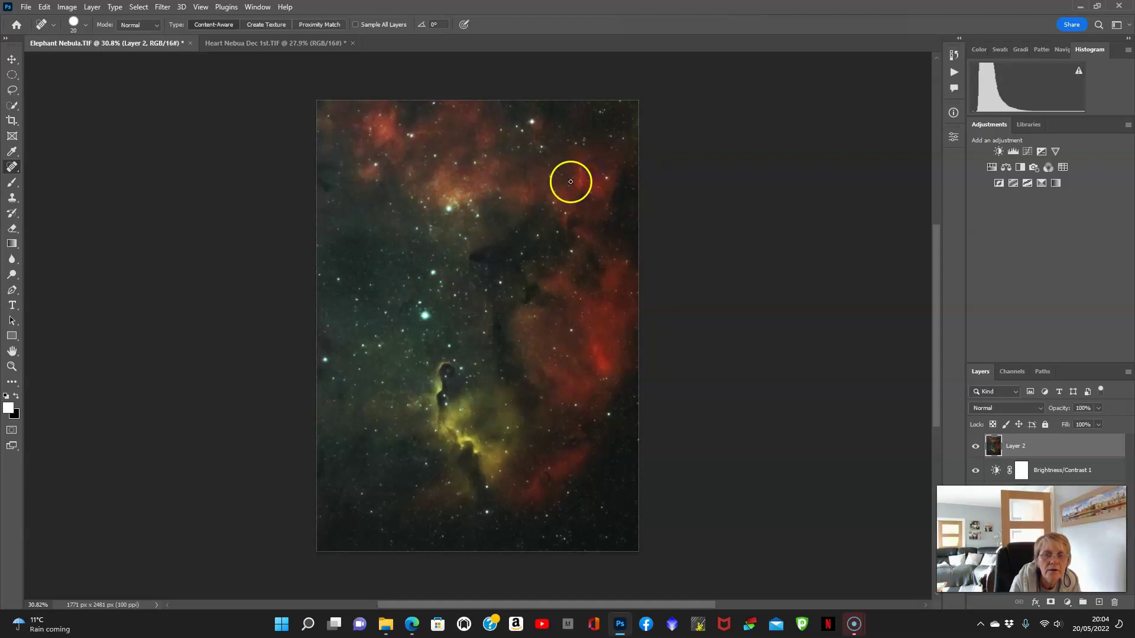
Step: Add a Curves adjustment with a gentle S-curve, raising the highlights and placing the shadow point at about Input 82, Output 77
{"action": "left_click", "coordinate": [1066, 601]}
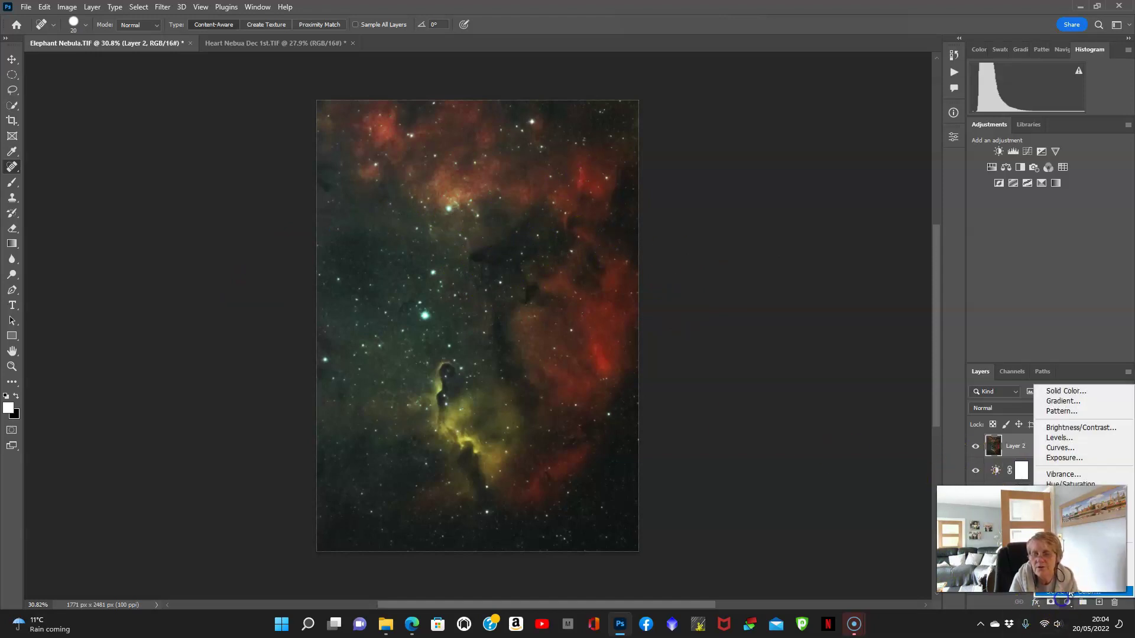
{"action": "left_click", "coordinate": [1064, 452]}
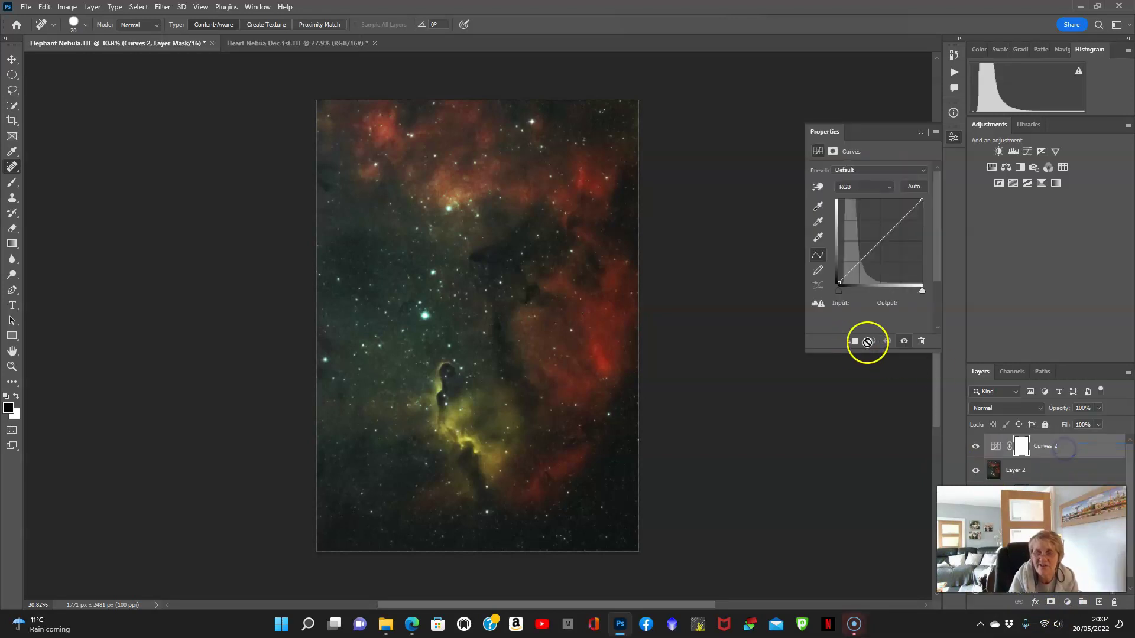
{"action": "left_click_drag", "start_coordinate": [881, 235], "coordinate": [892, 222]}
{"action": "left_click", "coordinate": [870, 256]}
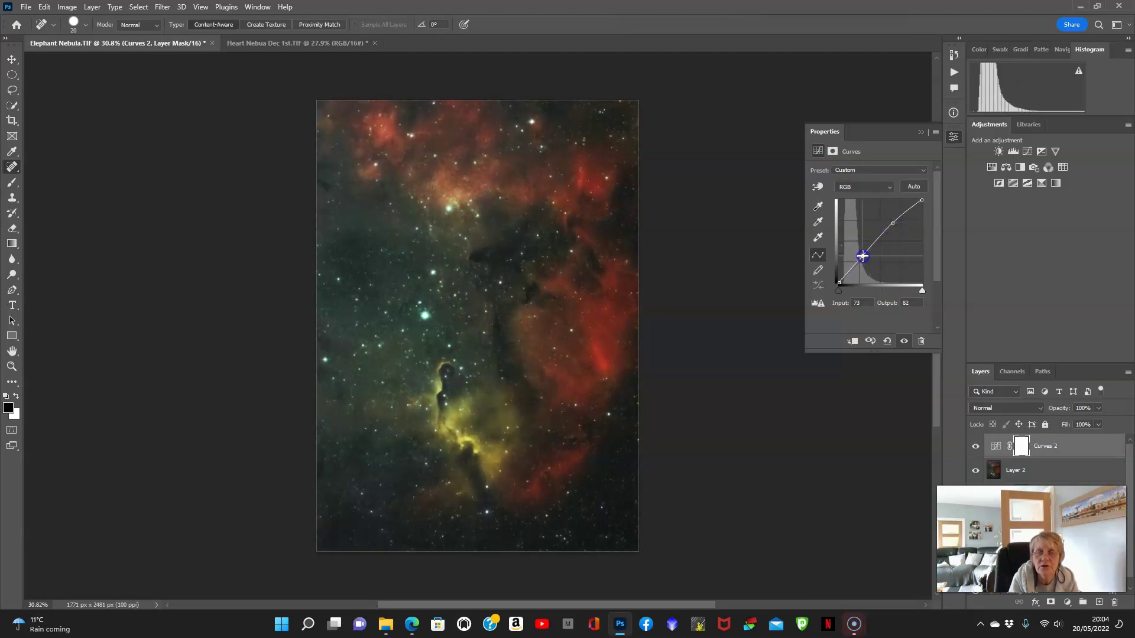
{"action": "left_click_drag", "start_coordinate": [871, 256], "coordinate": [865, 257]}
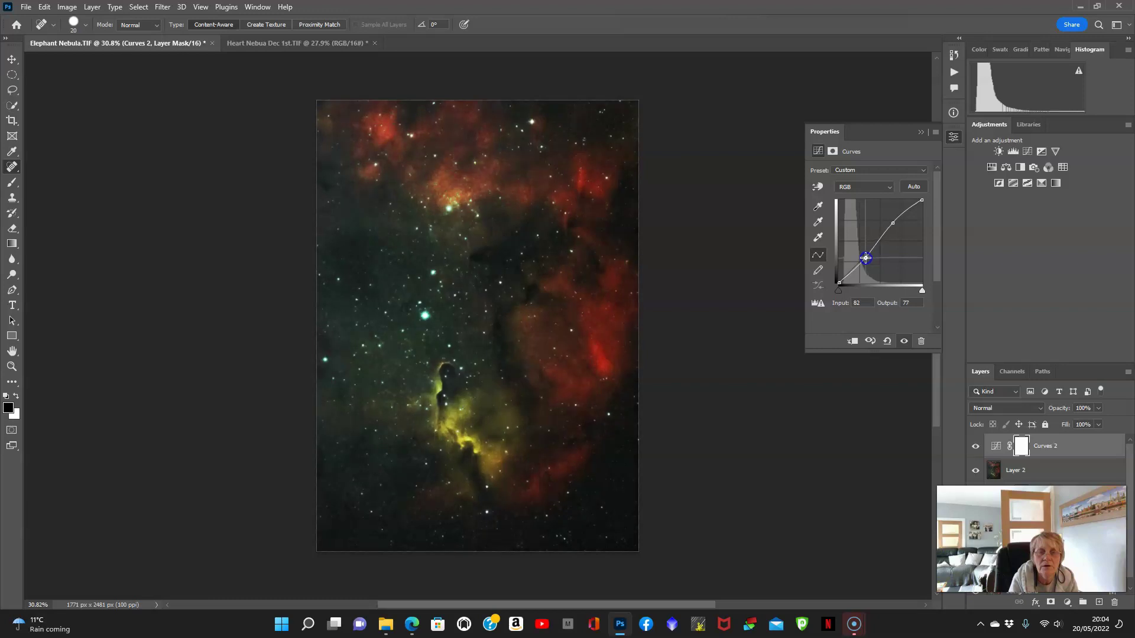
{"action": "left_click", "coordinate": [919, 133]}
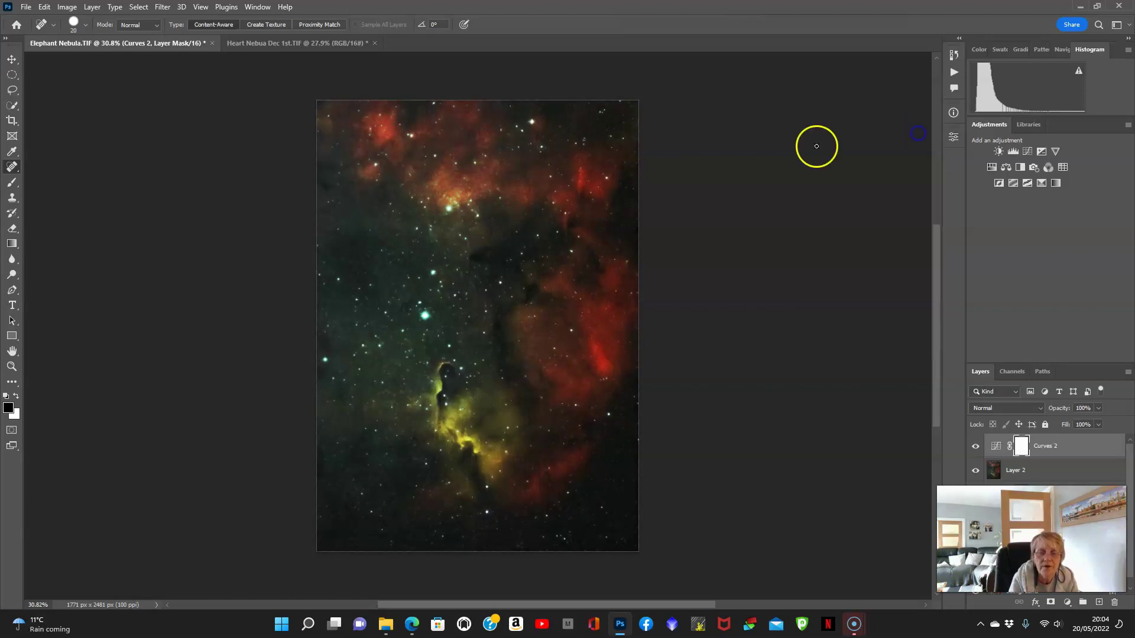
Step: Add a Hue/Saturation adjustment with Hue 0 and Saturation -20, and merge all visible layers into the background
{"action": "left_click", "coordinate": [1067, 602]}
{"action": "left_click", "coordinate": [1058, 488]}
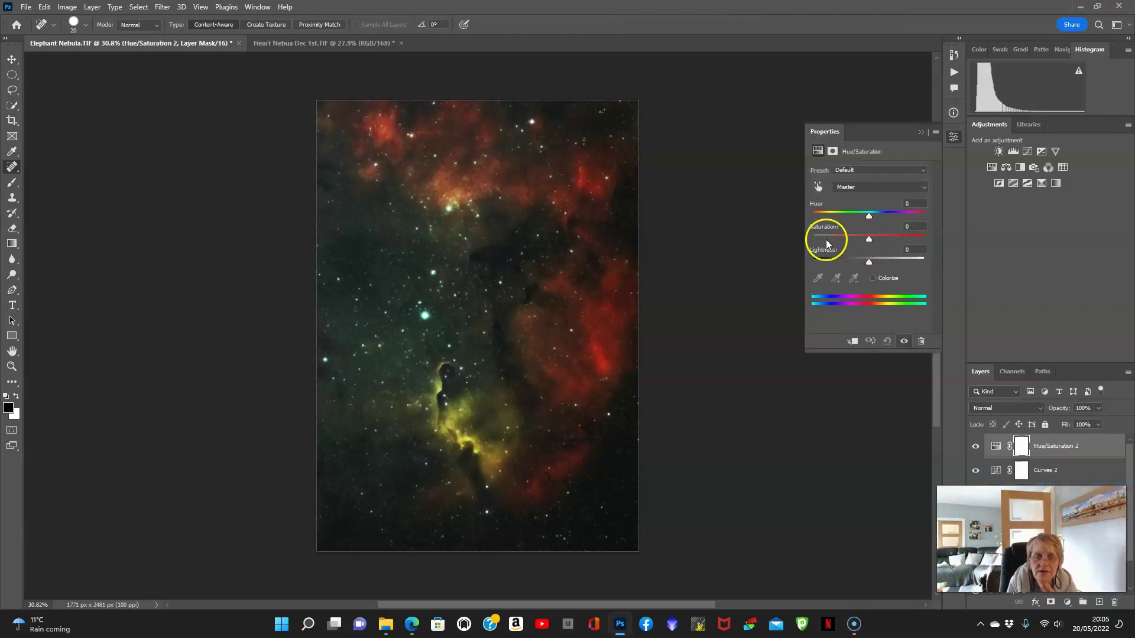
{"action": "left_click_drag", "start_coordinate": [868, 238], "coordinate": [843, 241]}
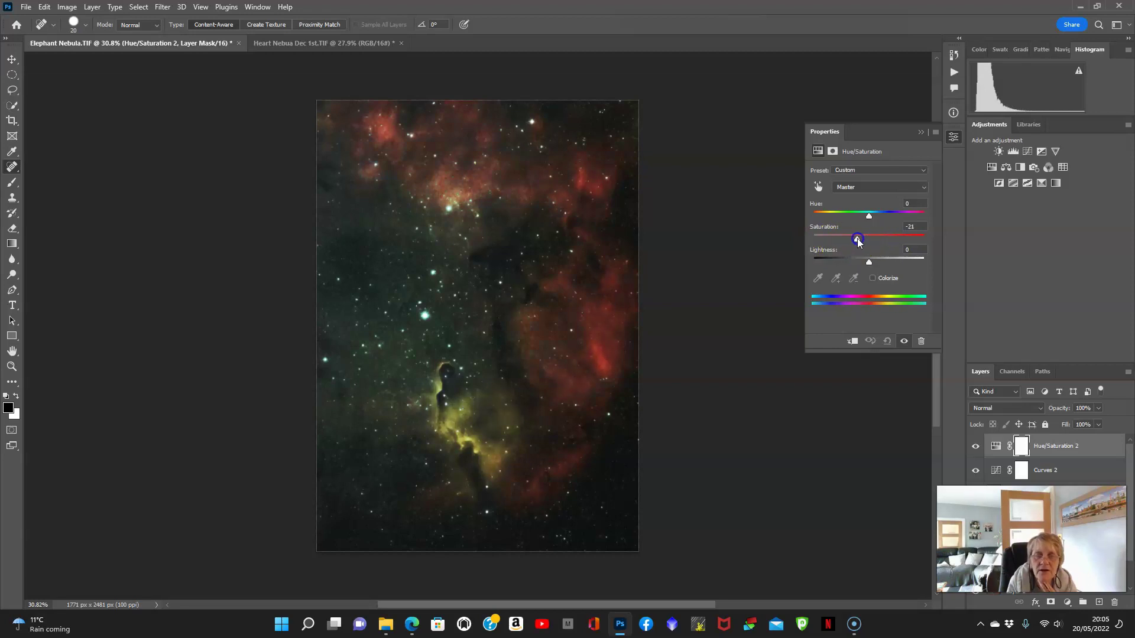
{"action": "mouse_move", "coordinate": [869, 218]}
{"action": "left_mouse_down"}
{"action": "mouse_move", "coordinate": [828, 215]}
{"action": "mouse_move", "coordinate": [922, 216]}
{"action": "mouse_move", "coordinate": [853, 215]}
{"action": "mouse_move", "coordinate": [868, 216]}
{"action": "left_mouse_up"}
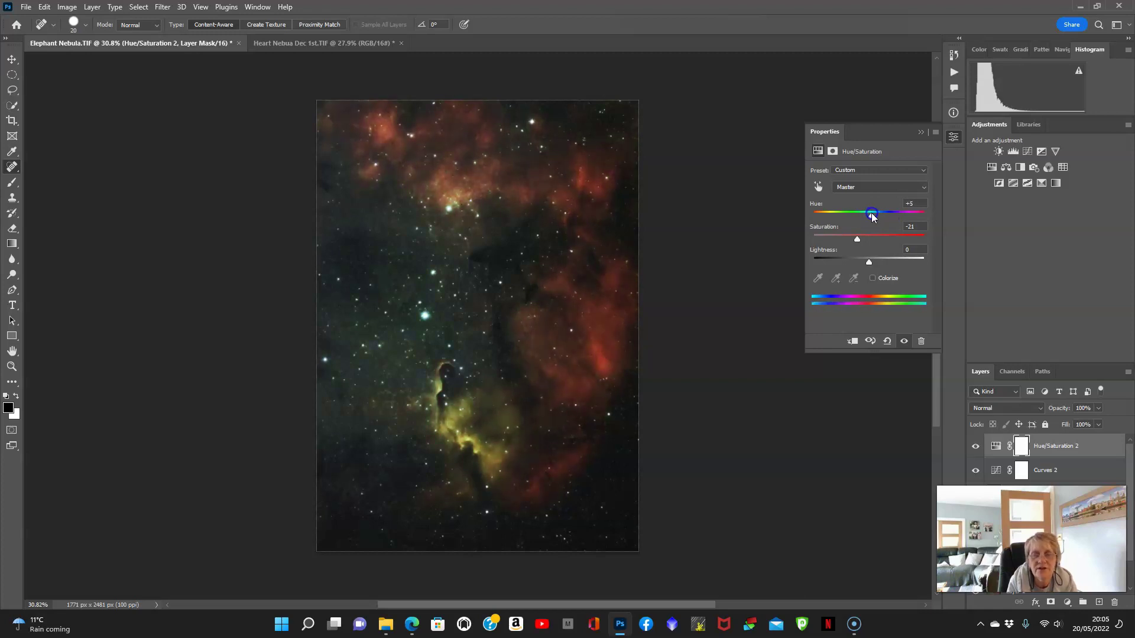
{"action": "left_click", "coordinate": [818, 204]}
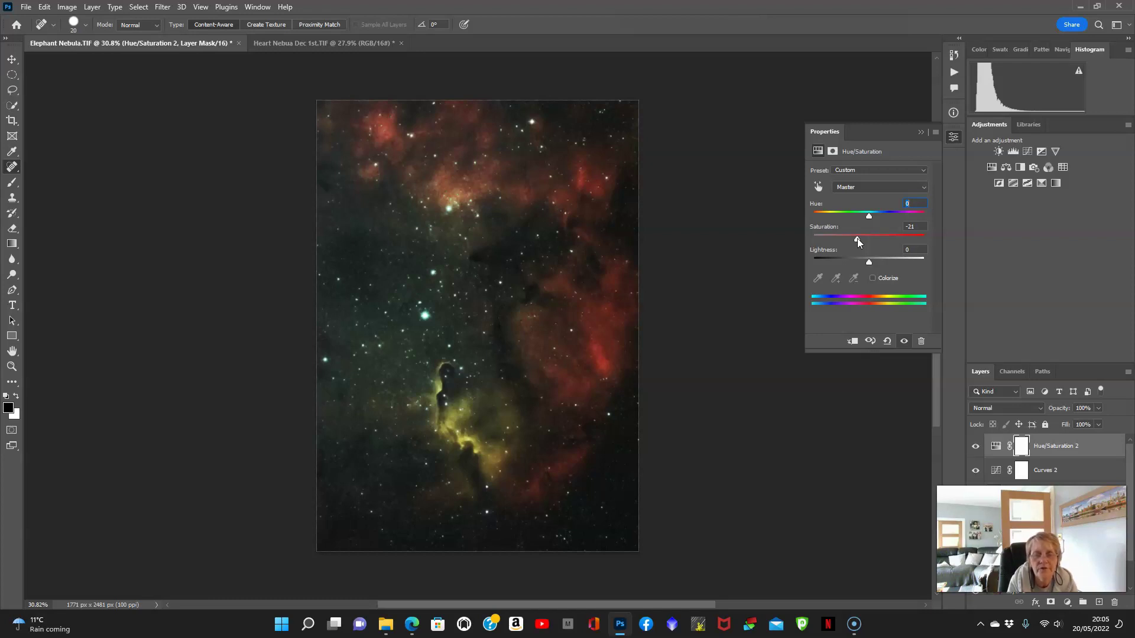
{"action": "mouse_move", "coordinate": [858, 239]}
{"action": "left_mouse_down"}
{"action": "mouse_move", "coordinate": [904, 237]}
{"action": "mouse_move", "coordinate": [845, 241]}
{"action": "mouse_move", "coordinate": [874, 237]}
{"action": "left_mouse_up"}
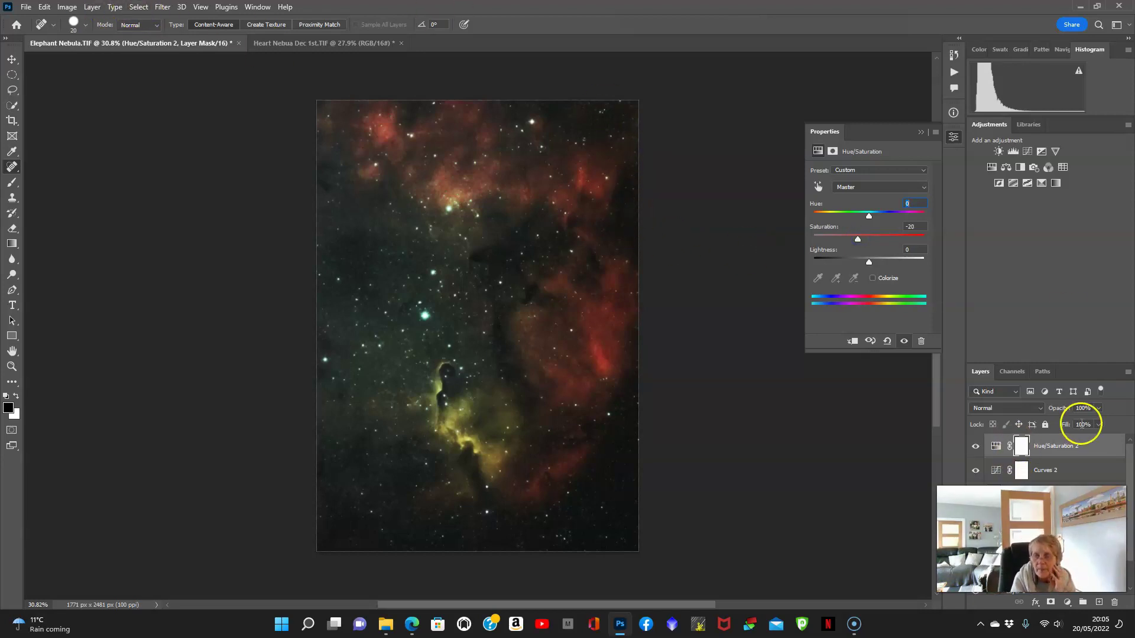
{"action": "right_click", "coordinate": [1058, 449]}
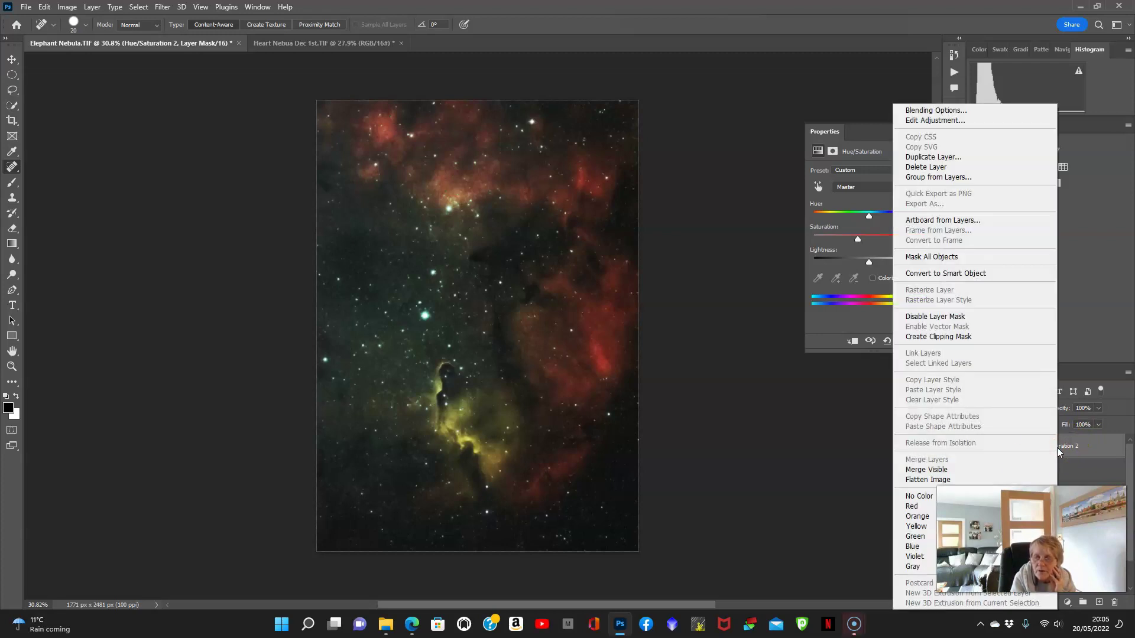
{"action": "left_click", "coordinate": [1003, 470]}
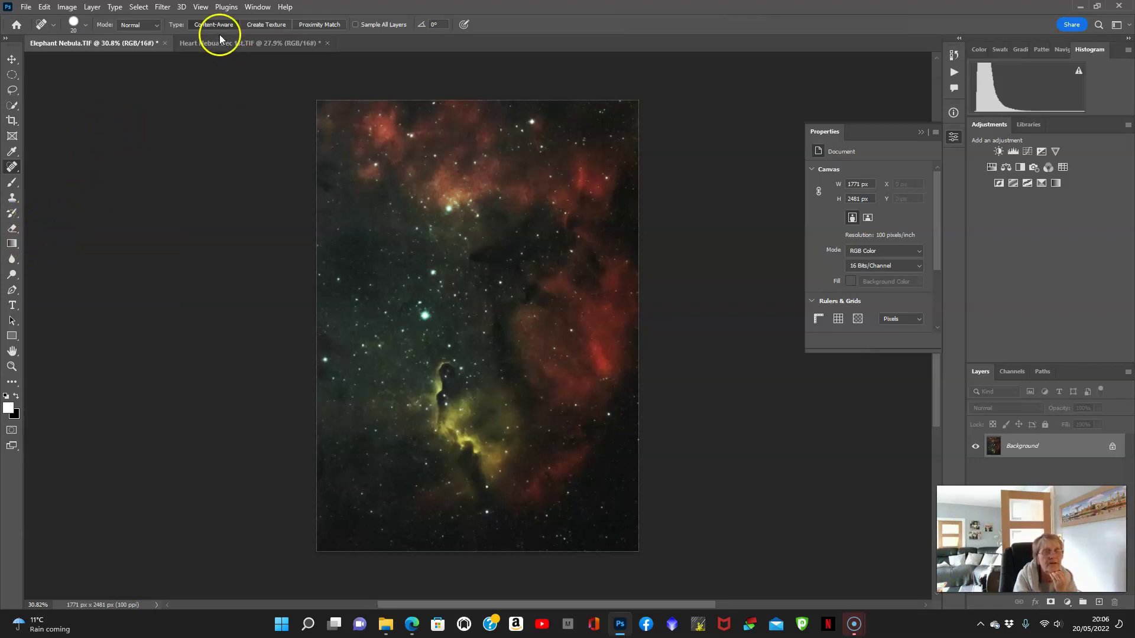
Step: Start the Camera Raw filter with Noise Reduction at 14 and Color Noise Reduction at 61
{"action": "left_click", "coordinate": [162, 7]}
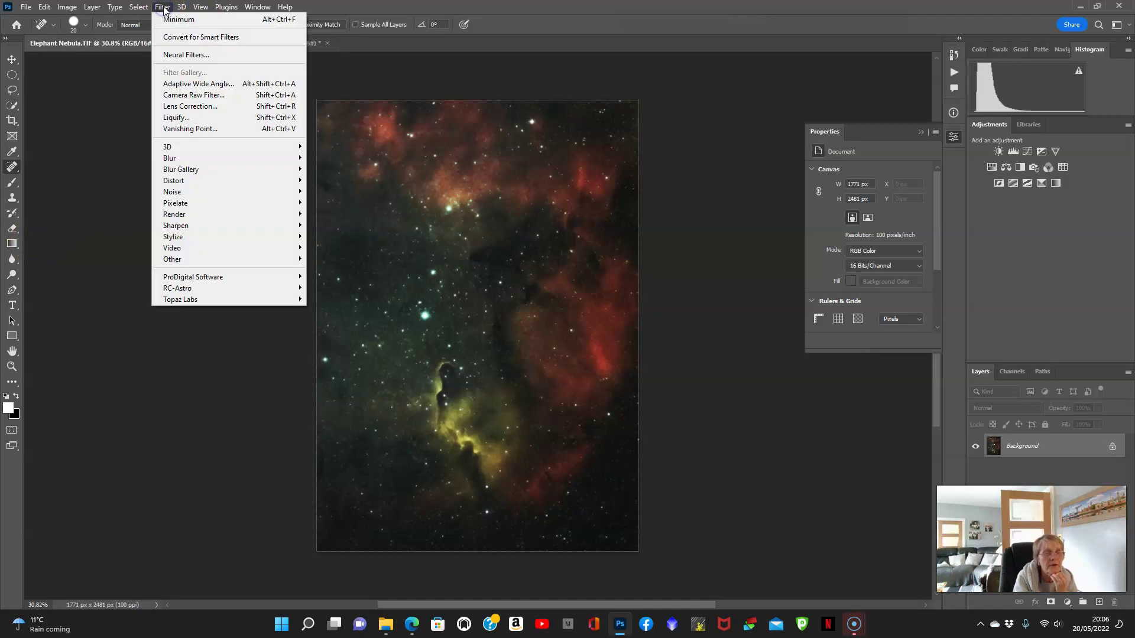
{"action": "left_click", "coordinate": [178, 95]}
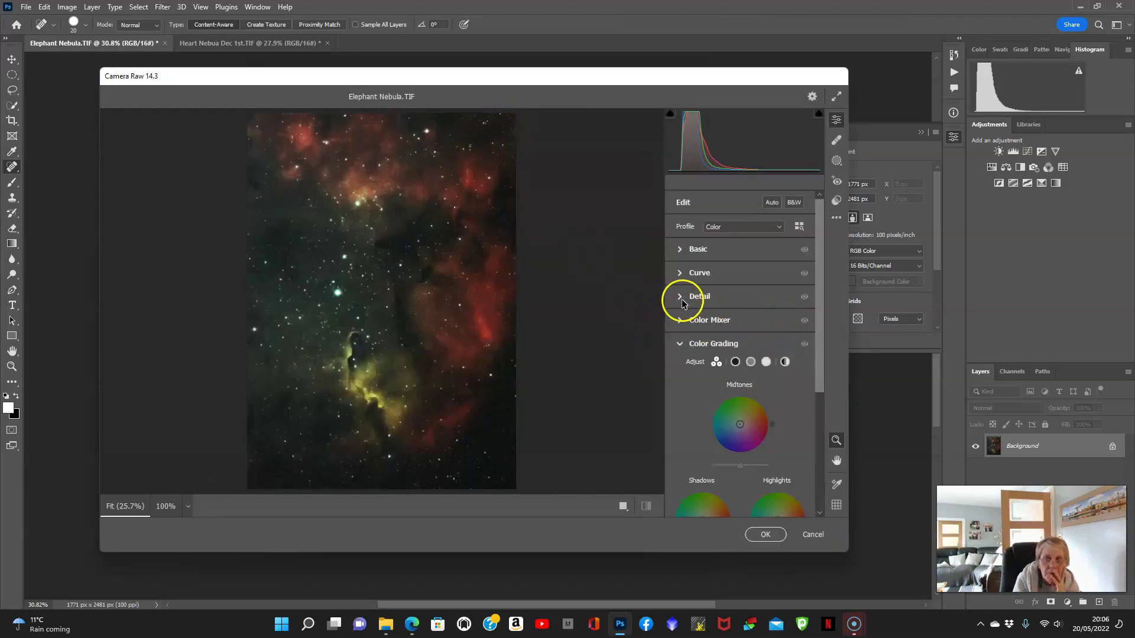
{"action": "left_click", "coordinate": [679, 298]}
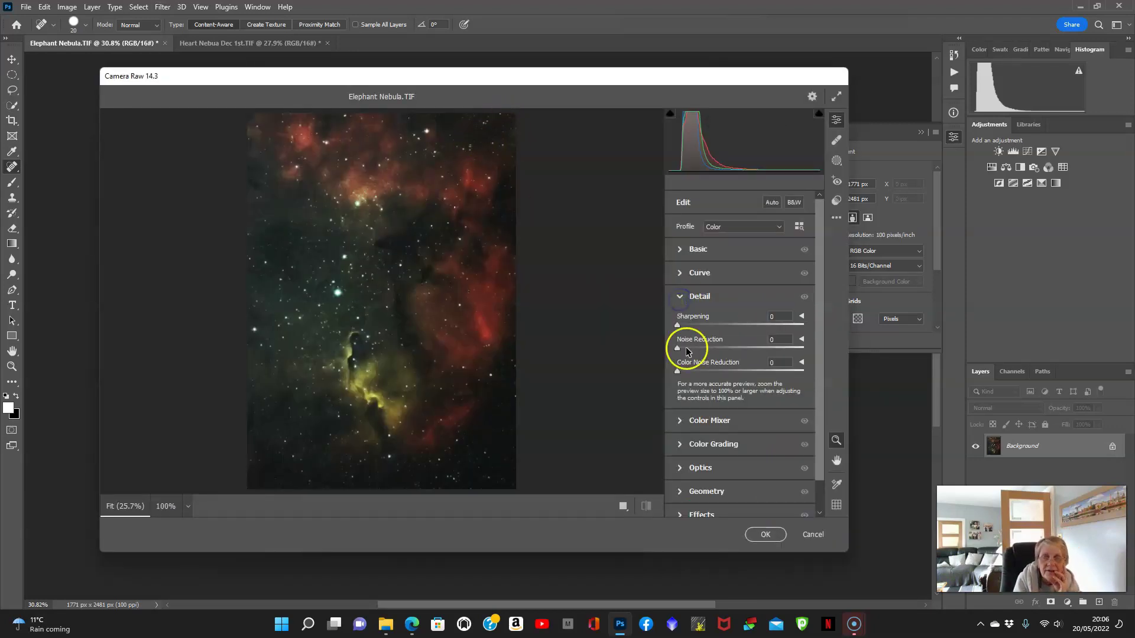
{"action": "left_click_drag", "start_coordinate": [678, 372], "coordinate": [751, 383]}
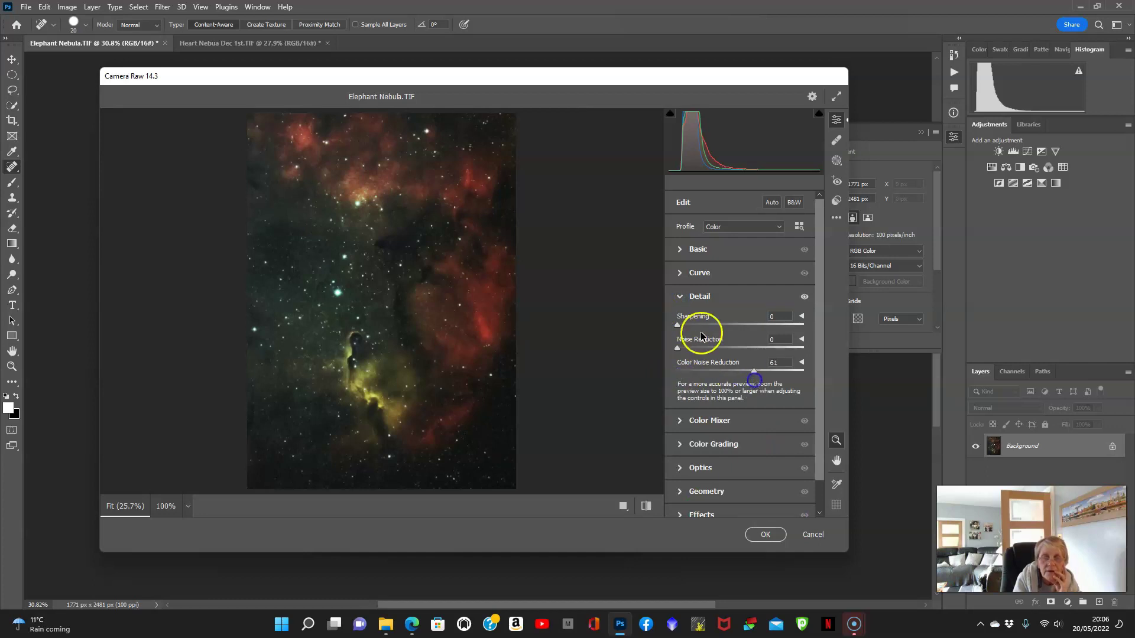
{"action": "left_click_drag", "start_coordinate": [678, 349], "coordinate": [684, 349]}
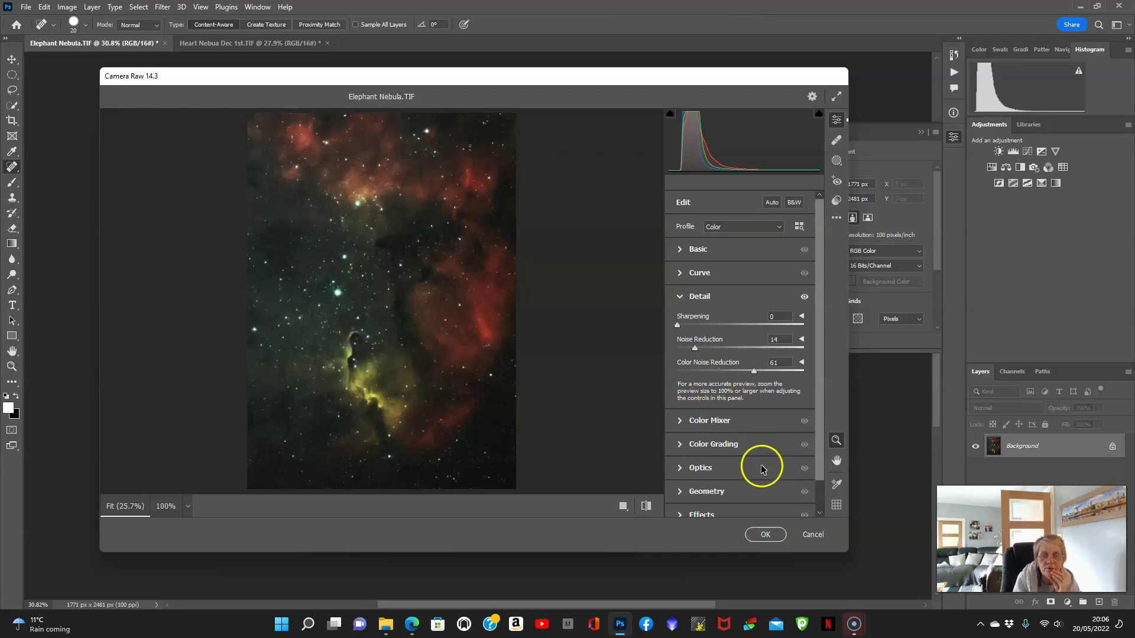
Step: Set the Camera Raw basic adjustments to Contrast -3, Texture -34, Clarity +13 and Vibrance -10
{"action": "left_click", "coordinate": [683, 256]}
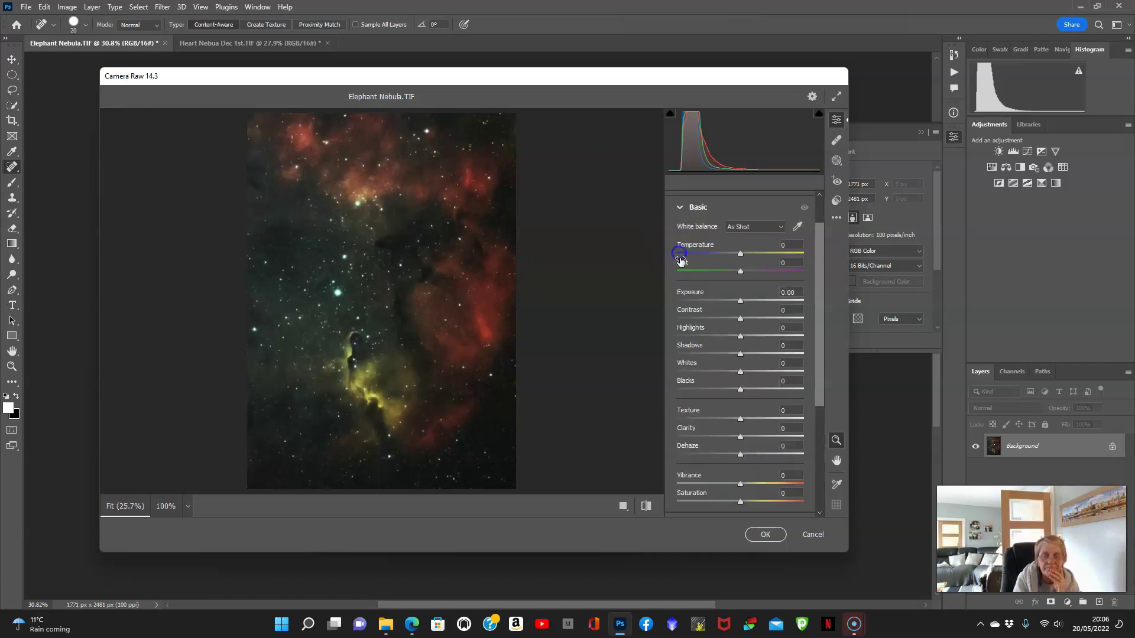
{"action": "mouse_move", "coordinate": [740, 319]}
{"action": "left_mouse_down"}
{"action": "mouse_move", "coordinate": [720, 321]}
{"action": "mouse_move", "coordinate": [736, 321]}
{"action": "left_mouse_up"}
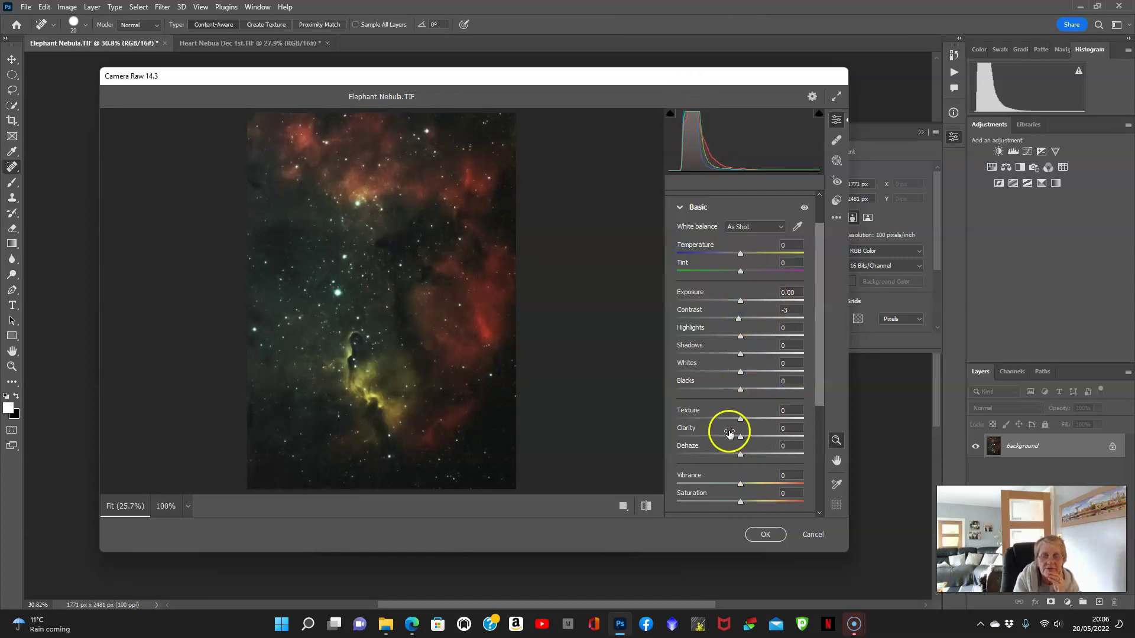
{"action": "mouse_move", "coordinate": [740, 421]}
{"action": "left_mouse_down"}
{"action": "mouse_move", "coordinate": [706, 423]}
{"action": "mouse_move", "coordinate": [728, 422]}
{"action": "left_mouse_up"}
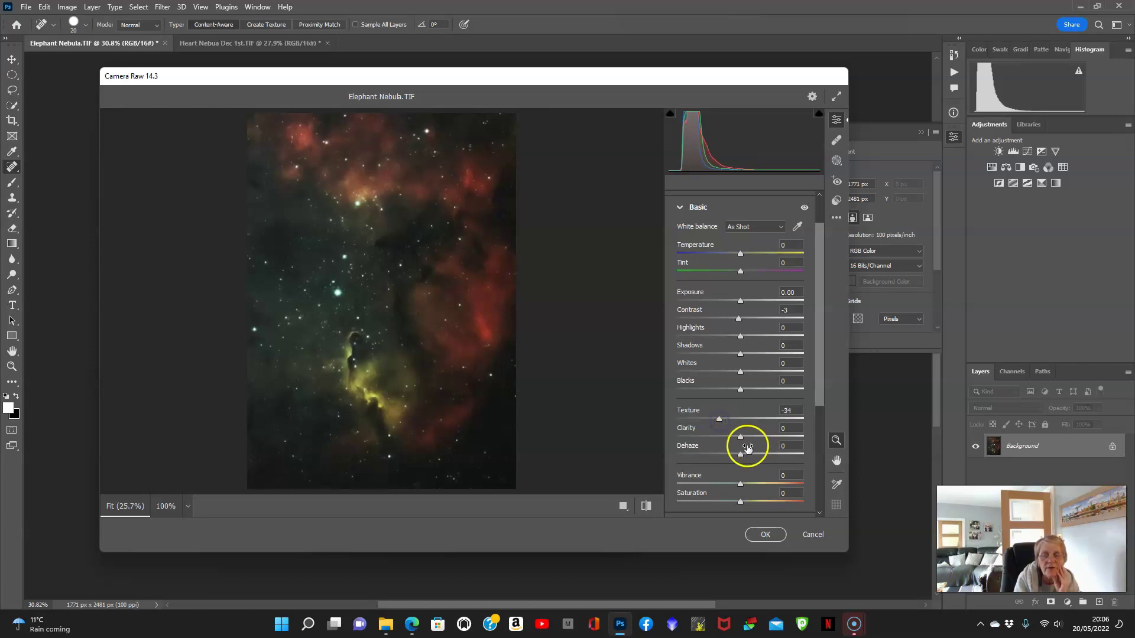
{"action": "mouse_move", "coordinate": [740, 436]}
{"action": "left_mouse_down"}
{"action": "mouse_move", "coordinate": [790, 436]}
{"action": "mouse_move", "coordinate": [737, 437]}
{"action": "mouse_move", "coordinate": [749, 439]}
{"action": "left_mouse_up"}
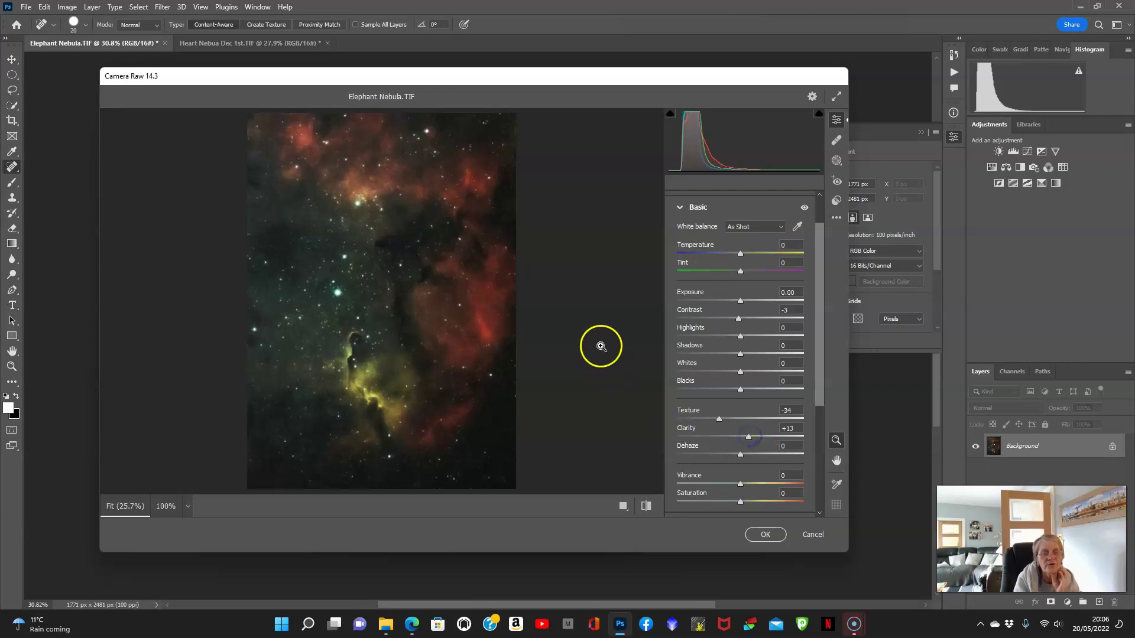
{"action": "left_click", "coordinate": [739, 484]}
{"action": "left_click_drag", "start_coordinate": [733, 485], "coordinate": [724, 484]}
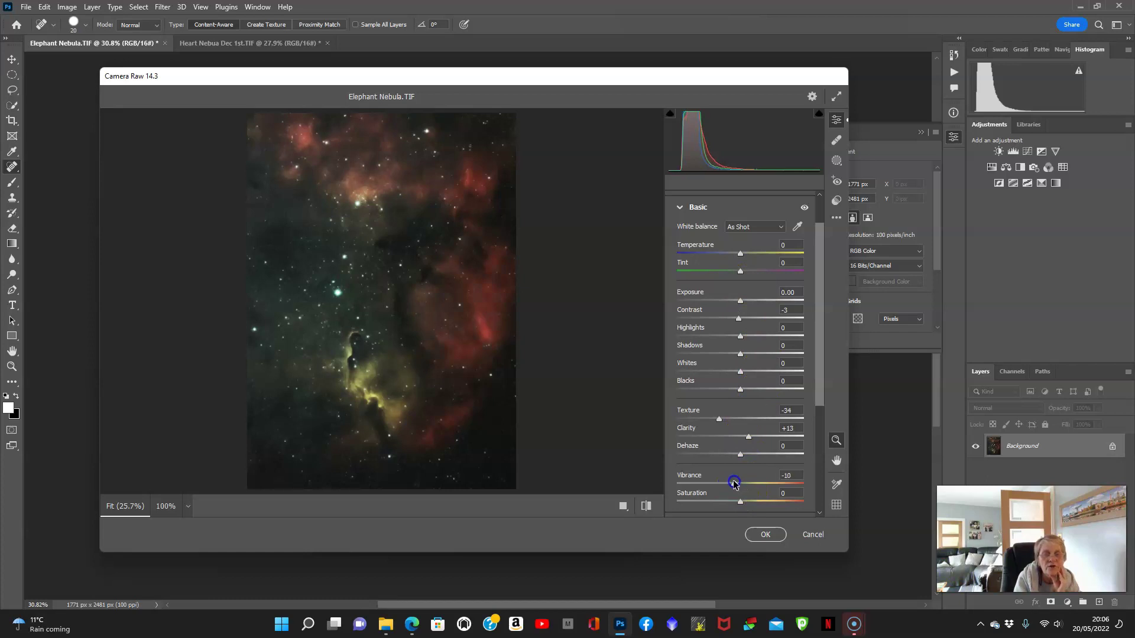
{"action": "mouse_move", "coordinate": [736, 484]}
{"action": "left_mouse_down"}
{"action": "mouse_move", "coordinate": [717, 479]}
{"action": "mouse_move", "coordinate": [772, 483]}
{"action": "mouse_move", "coordinate": [733, 482]}
{"action": "left_mouse_up"}
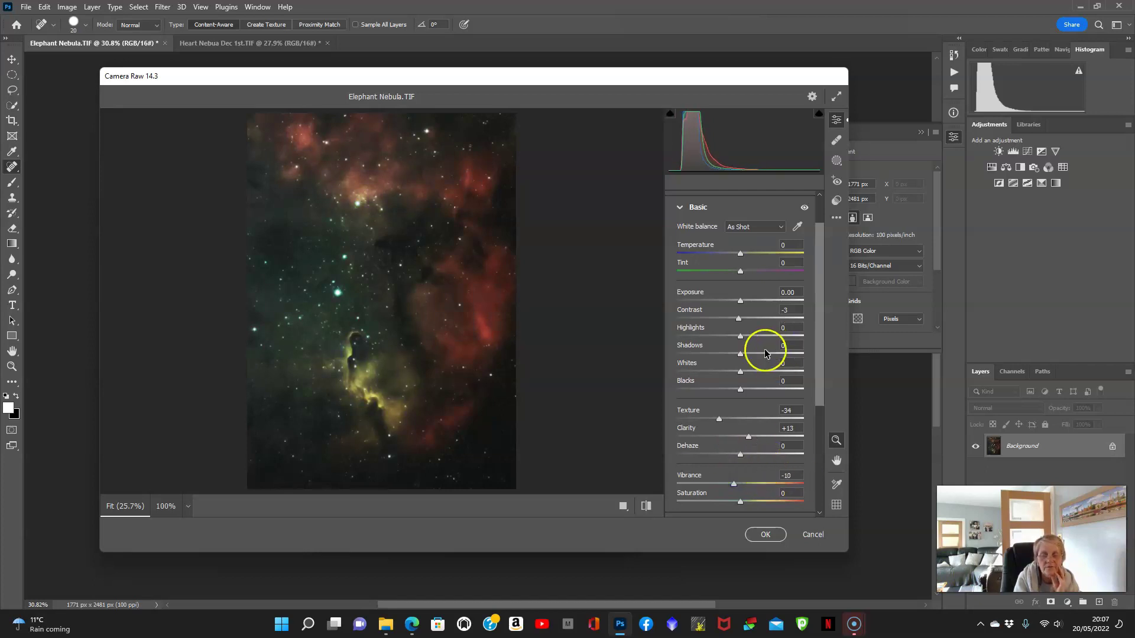
Step: Balance the tones in Camera Raw with Shadows +50, Highlights -81 and Whites -35
{"action": "left_click_drag", "start_coordinate": [738, 354], "coordinate": [779, 357]}
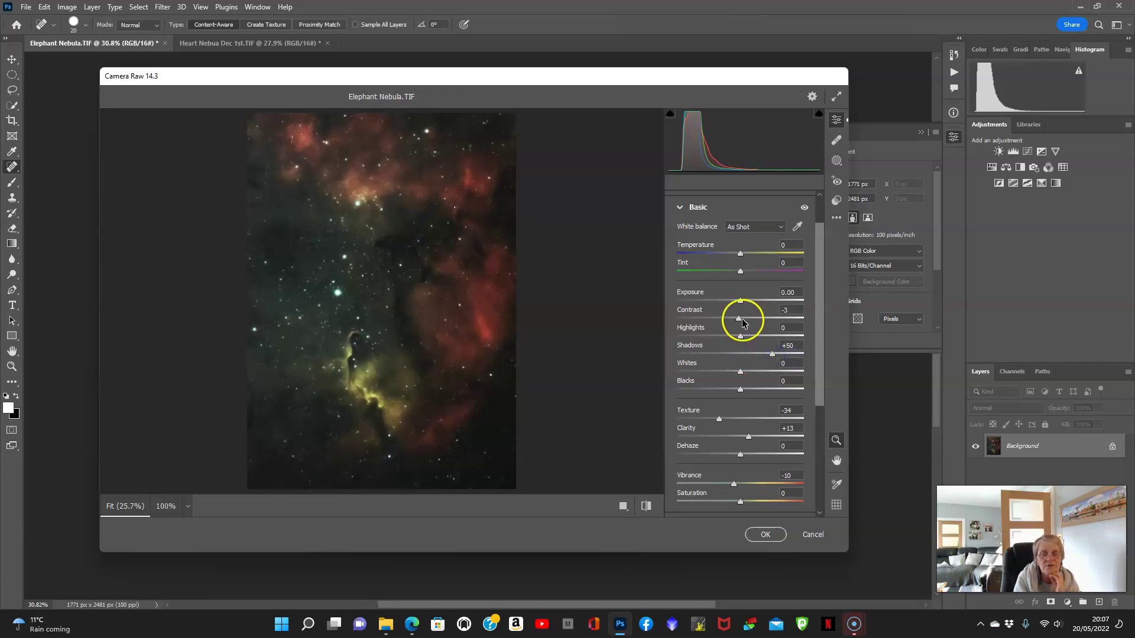
{"action": "left_click_drag", "start_coordinate": [739, 336], "coordinate": [689, 337]}
{"action": "mouse_move", "coordinate": [740, 371]}
{"action": "left_mouse_down"}
{"action": "mouse_move", "coordinate": [707, 376]}
{"action": "mouse_move", "coordinate": [718, 373]}
{"action": "left_mouse_up"}
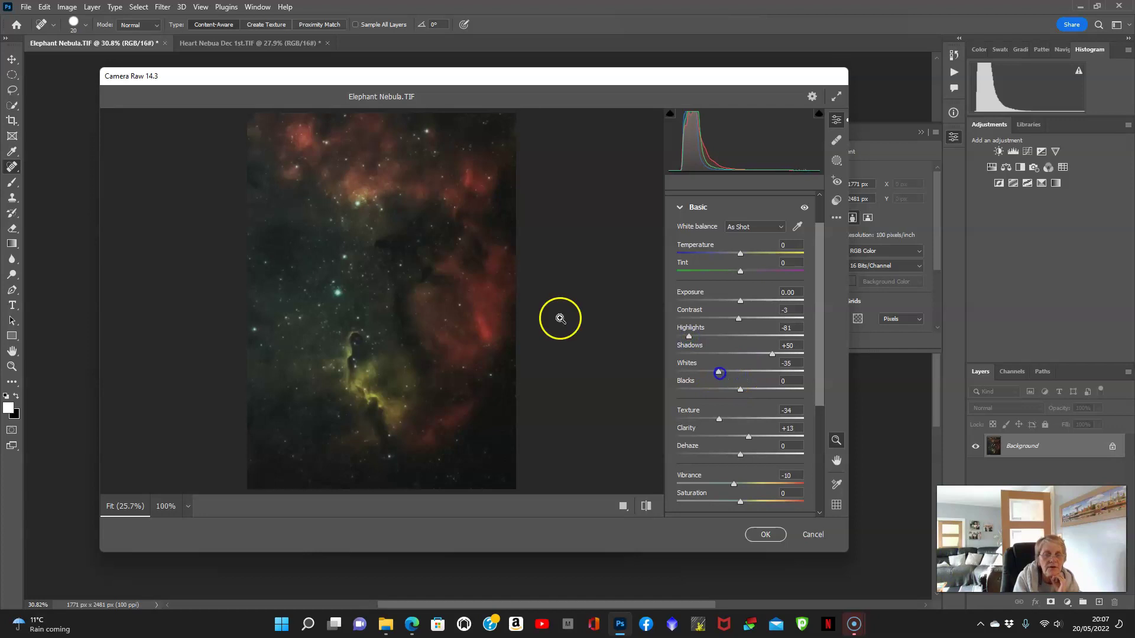
Step: Reduce the Aquas saturation to -60 in the Color Mixer to neutralise the bright cyan star
{"action": "left_click_drag", "start_coordinate": [347, 274], "coordinate": [388, 316]}
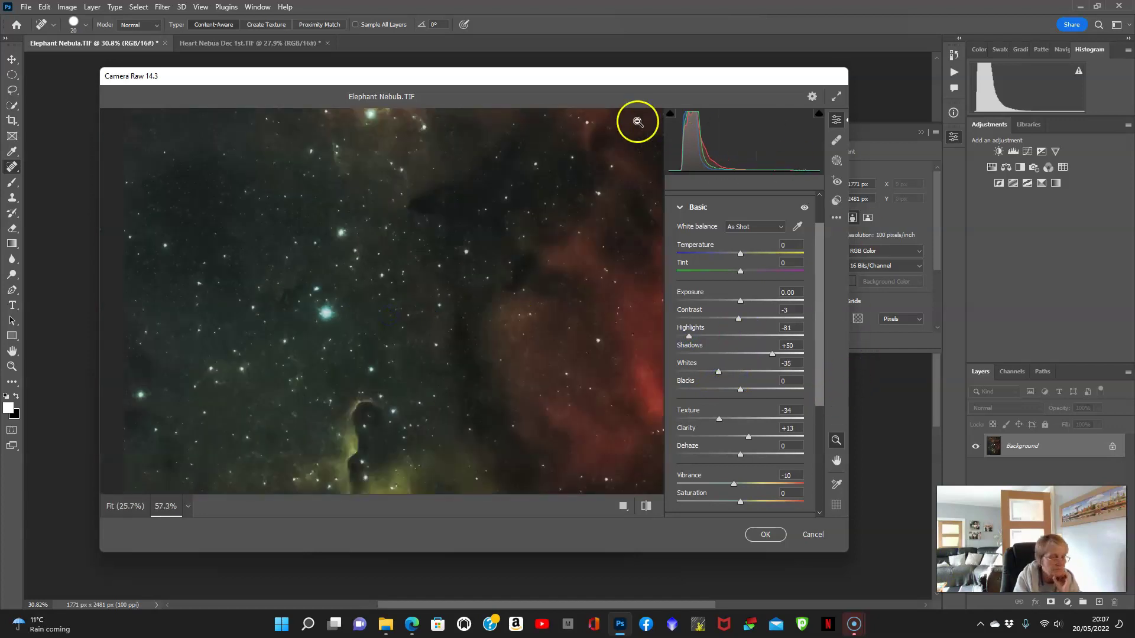
{"action": "scroll", "coordinate": [758, 262], "scroll_direction": "down", "scroll_amount": 5}
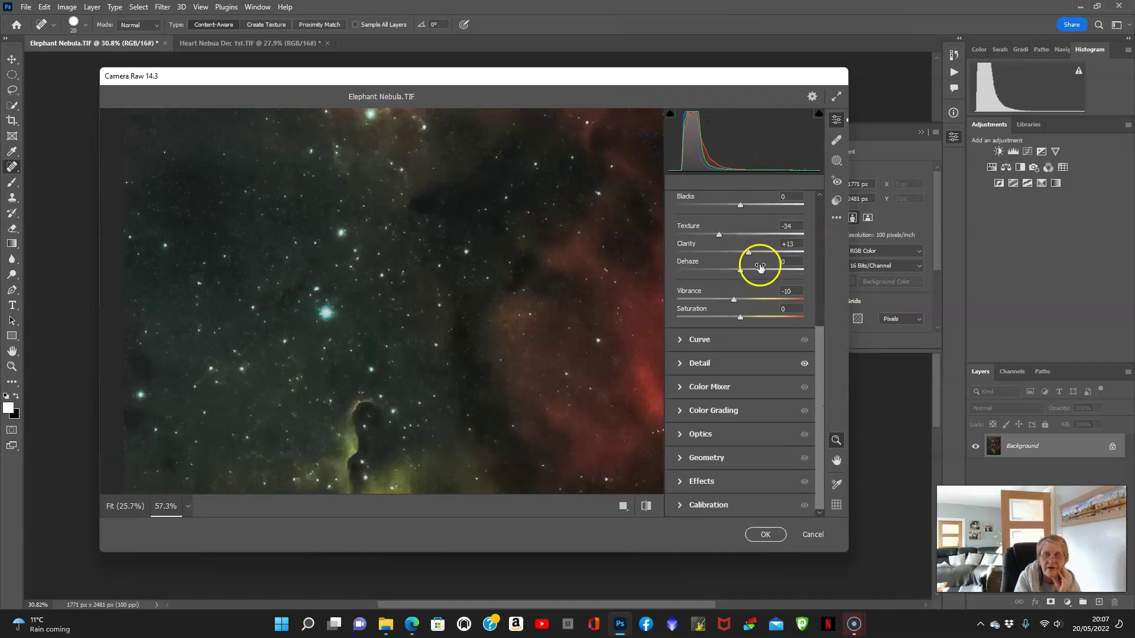
{"action": "left_click", "coordinate": [690, 388]}
{"action": "left_click_drag", "start_coordinate": [737, 397], "coordinate": [702, 397]}
{"action": "left_click", "coordinate": [462, 321]}
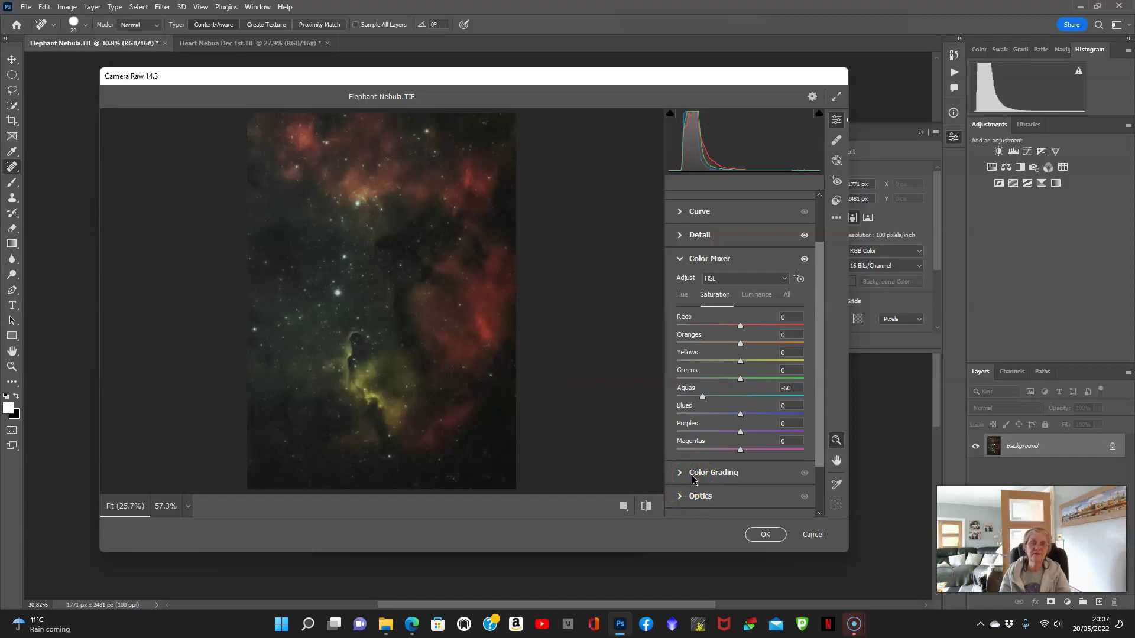
{"action": "mouse_move", "coordinate": [694, 479]}
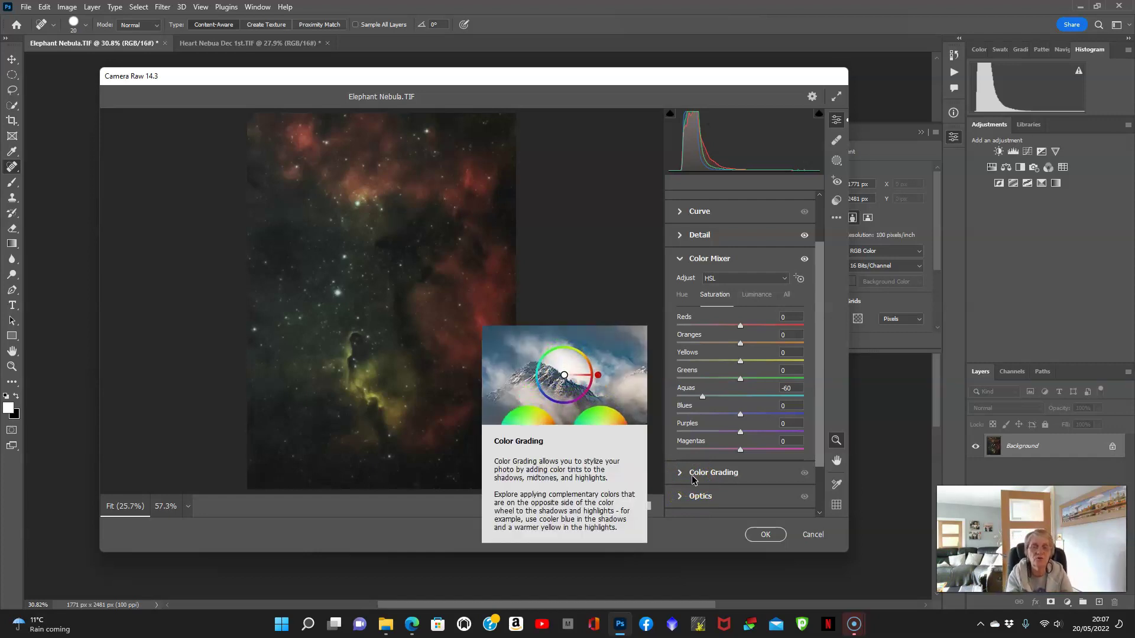